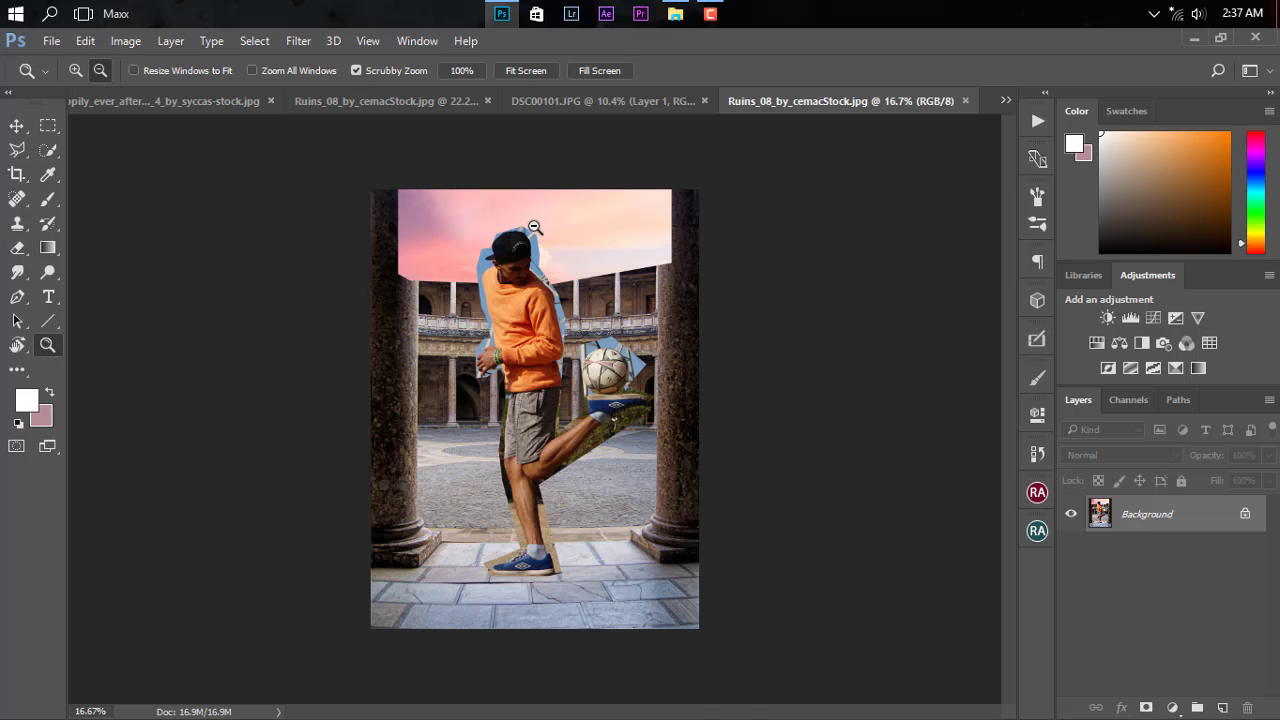
Adjust the zoom, move the pink sky layer lower over the courtyard, and hide it.
{"action": "left_click", "coordinate": [530, 260]}
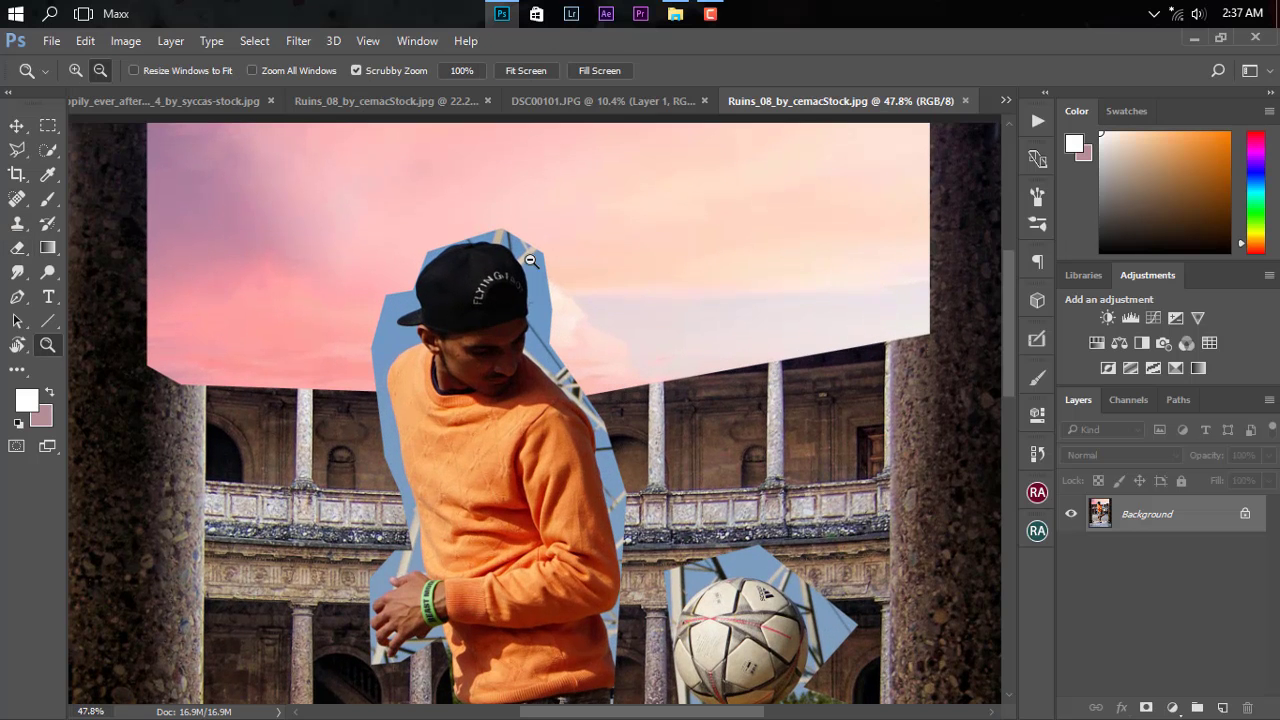
{"action": "left_click", "coordinate": [685, 248], "text": "alt"}
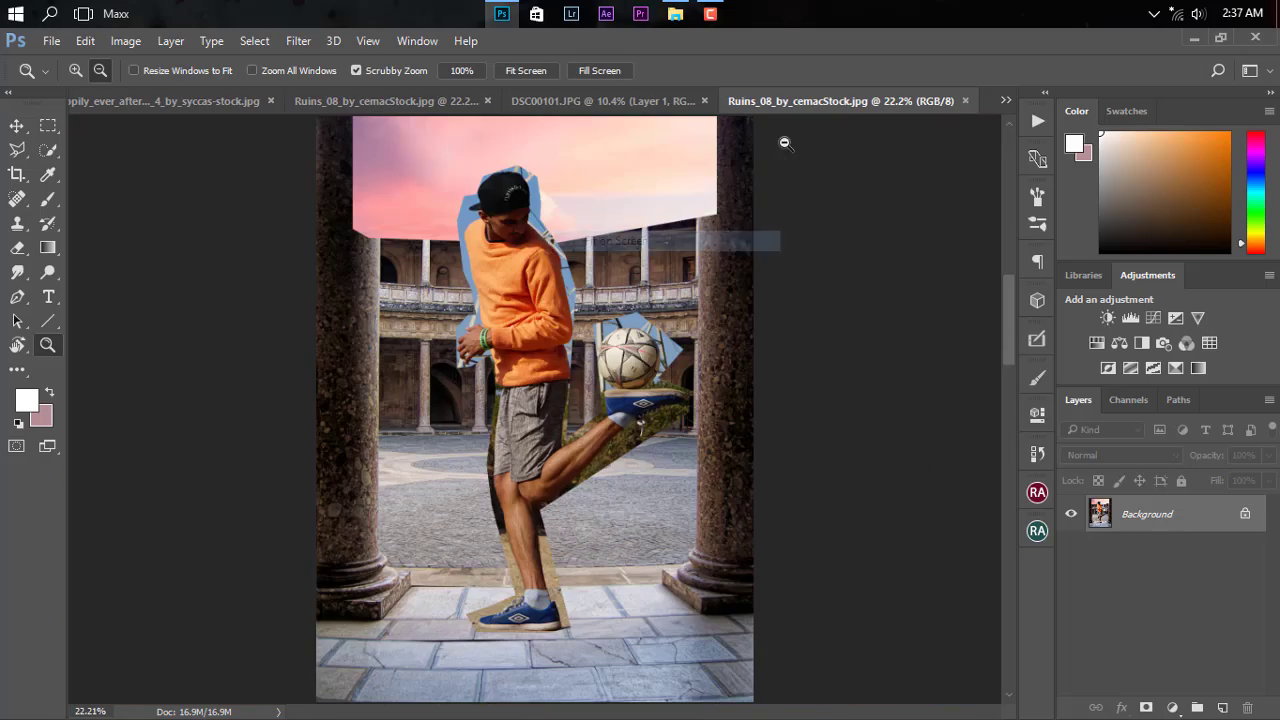
{"action": "left_click", "coordinate": [1070, 513]}
{"action": "left_click", "coordinate": [1070, 514]}
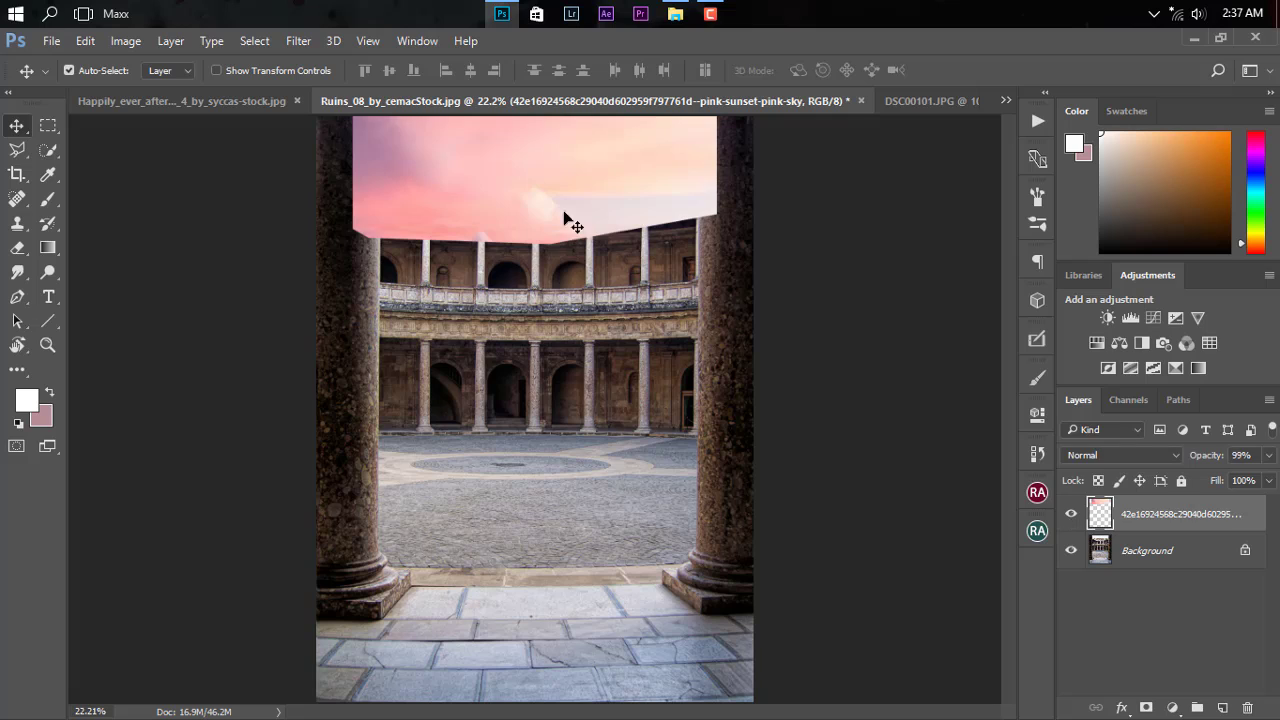
{"action": "left_click_drag", "start_coordinate": [543, 183], "coordinate": [575, 245]}
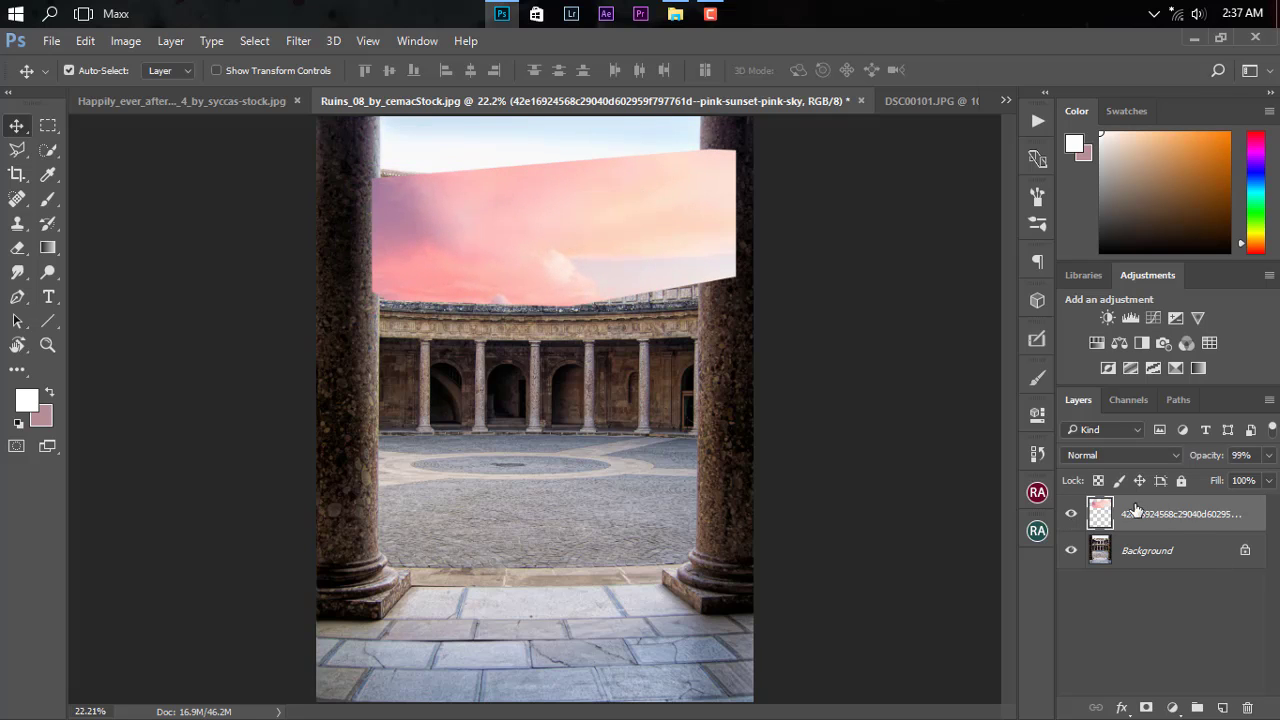
{"action": "left_click", "coordinate": [1071, 515]}
Rename the sky layer to 'clouds' and duplicate the Background layer.
{"action": "double_click", "coordinate": [1190, 515]}
{"action": "type", "text": "c"}
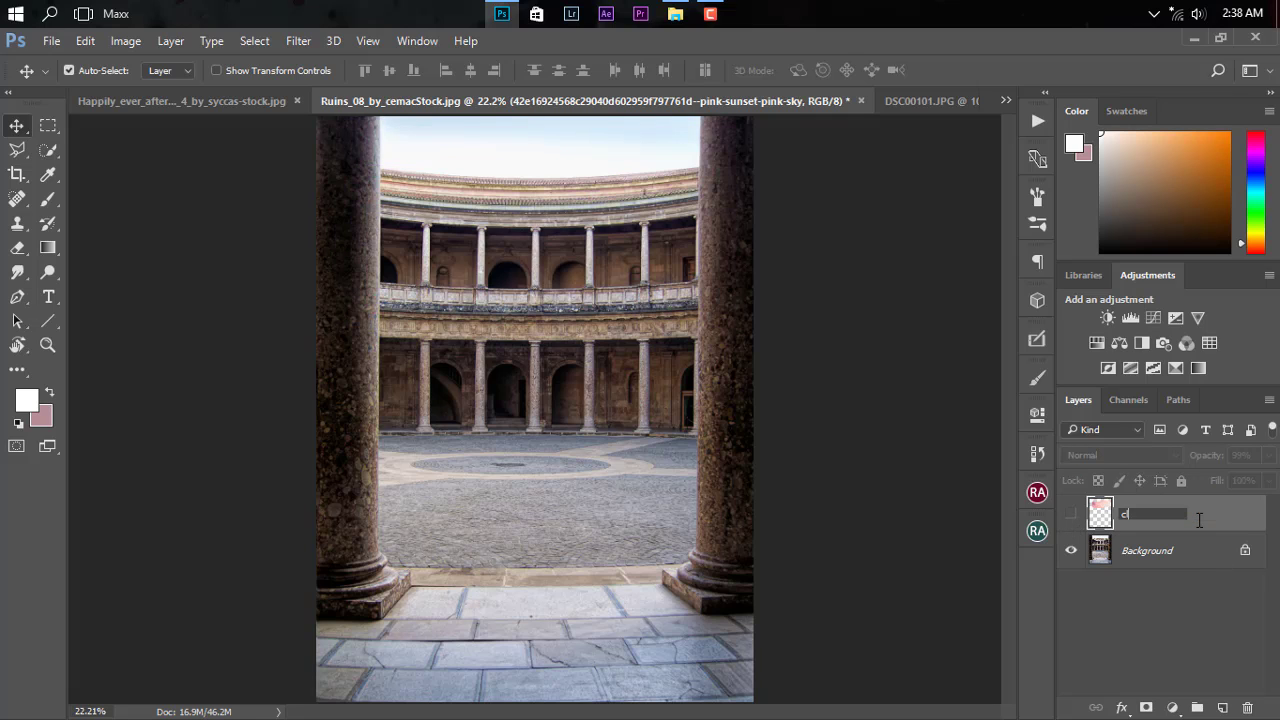
{"action": "type", "text": "louds"}
{"action": "key", "text": "Return"}
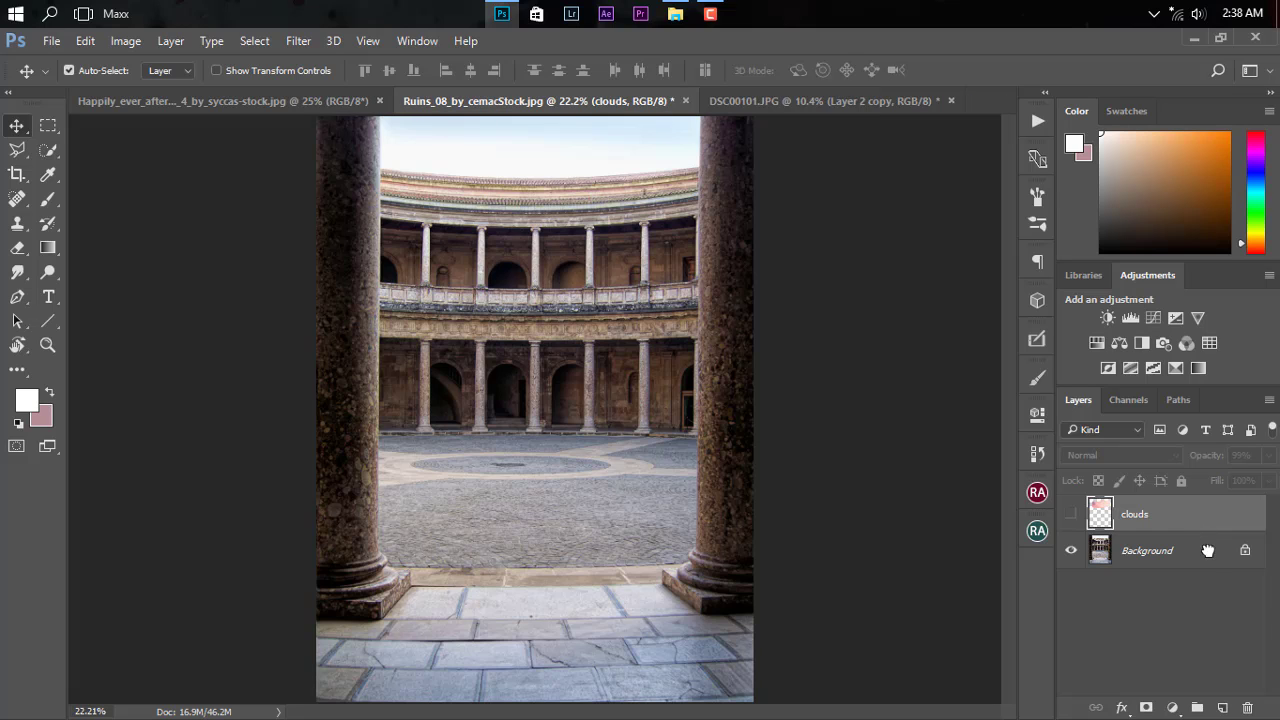
{"action": "left_click_drag", "start_coordinate": [1208, 551], "coordinate": [1222, 707]}
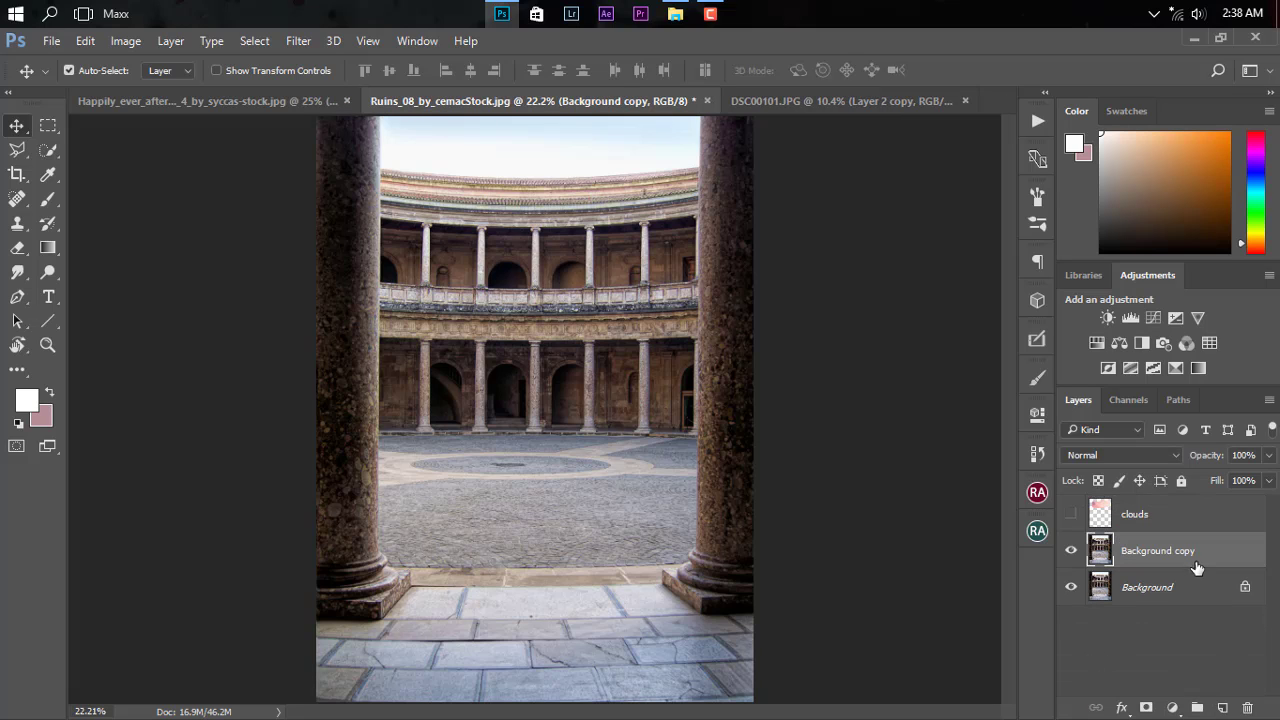
Move the footballer cutout into the courtyard document and select Background copy.
{"action": "left_click", "coordinate": [774, 100]}
{"action": "mouse_move", "coordinate": [518, 371]}
{"action": "left_mouse_down"}
{"action": "mouse_move", "coordinate": [548, 263]}
{"action": "mouse_move", "coordinate": [535, 432]}
{"action": "left_mouse_up"}
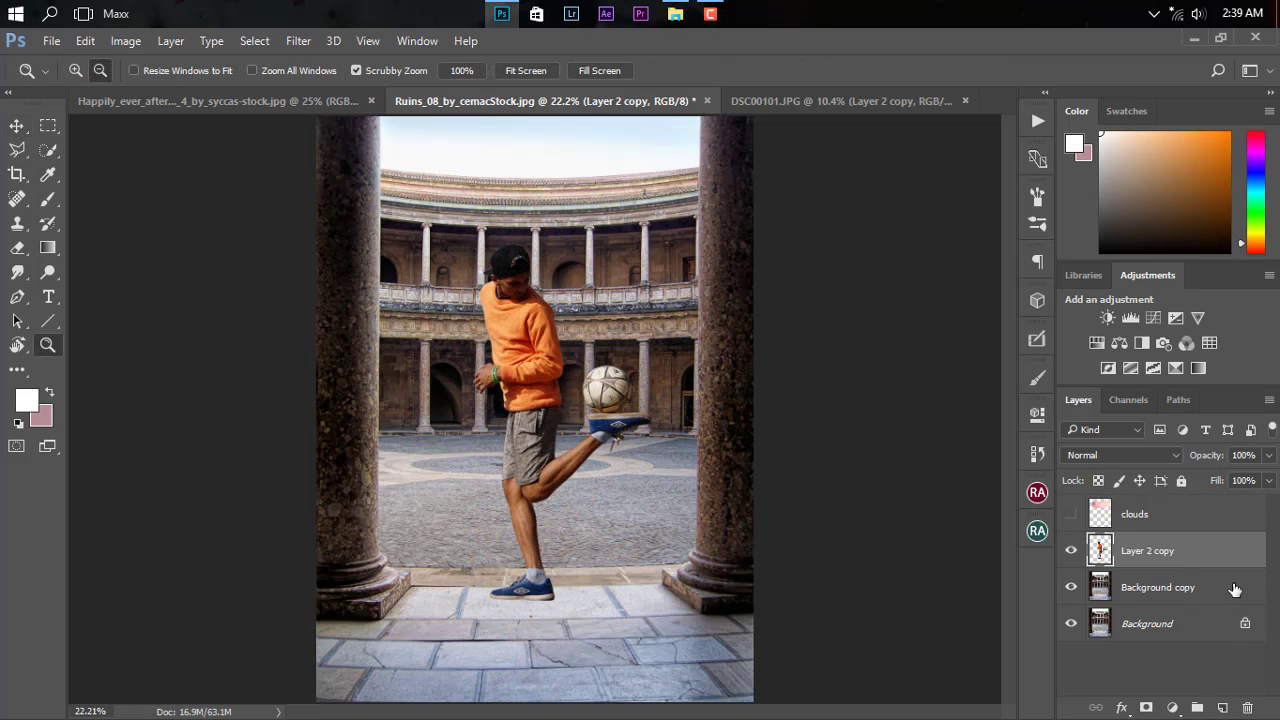
{"action": "left_click", "coordinate": [1188, 575]}
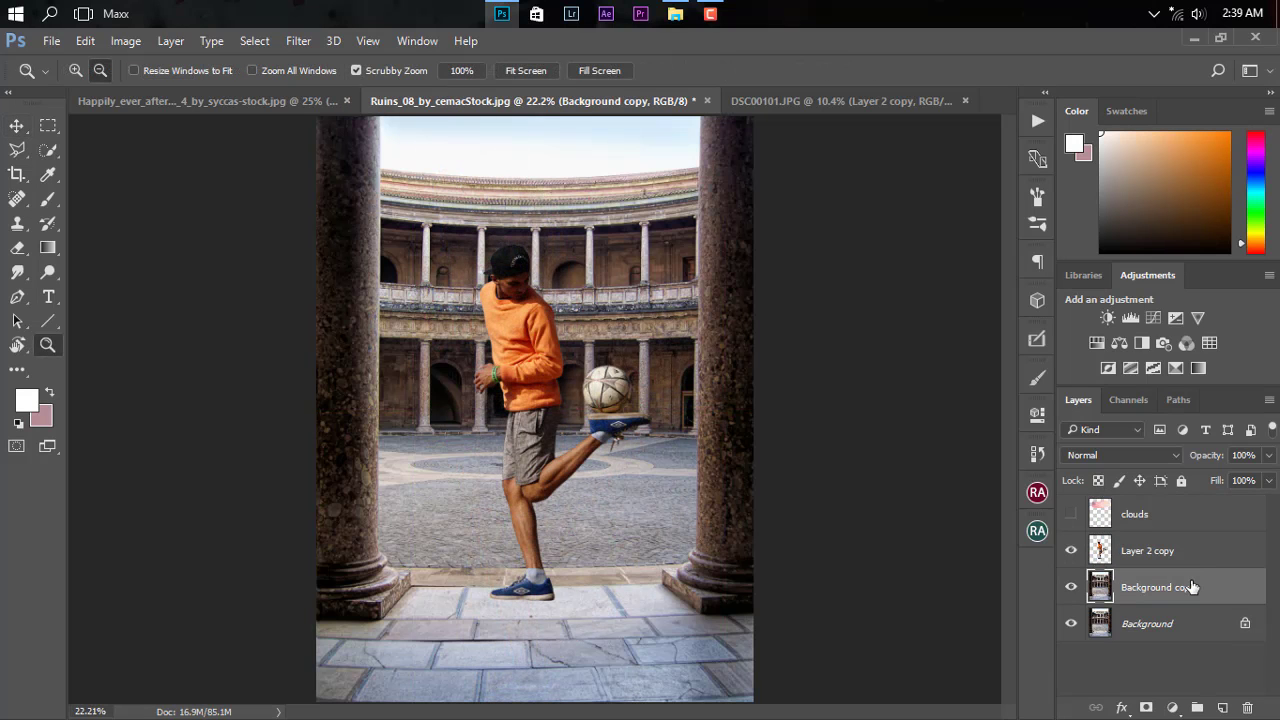
Apply a Gaussian Blur with a 3.5-pixel radius to Background copy.
{"action": "left_click", "coordinate": [298, 40]}
{"action": "mouse_move", "coordinate": [410, 248]}
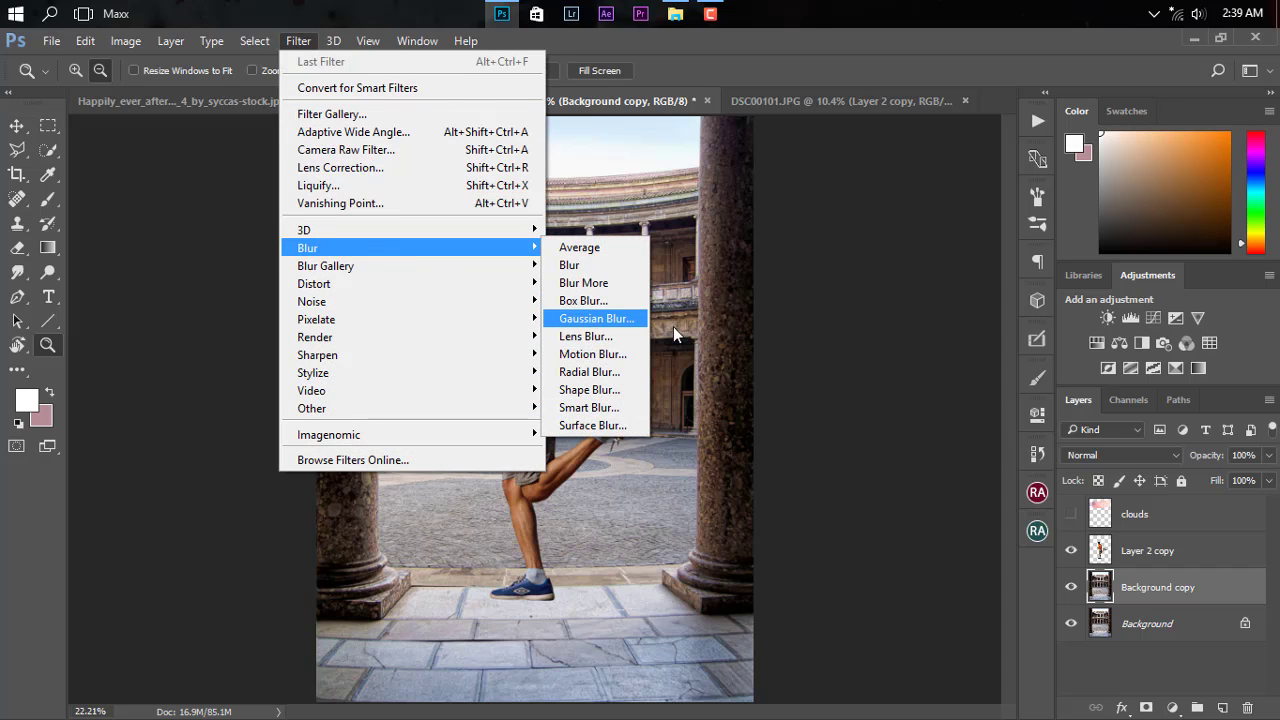
{"action": "left_click", "coordinate": [592, 318]}
{"action": "left_click_drag", "start_coordinate": [915, 403], "coordinate": [921, 404]}
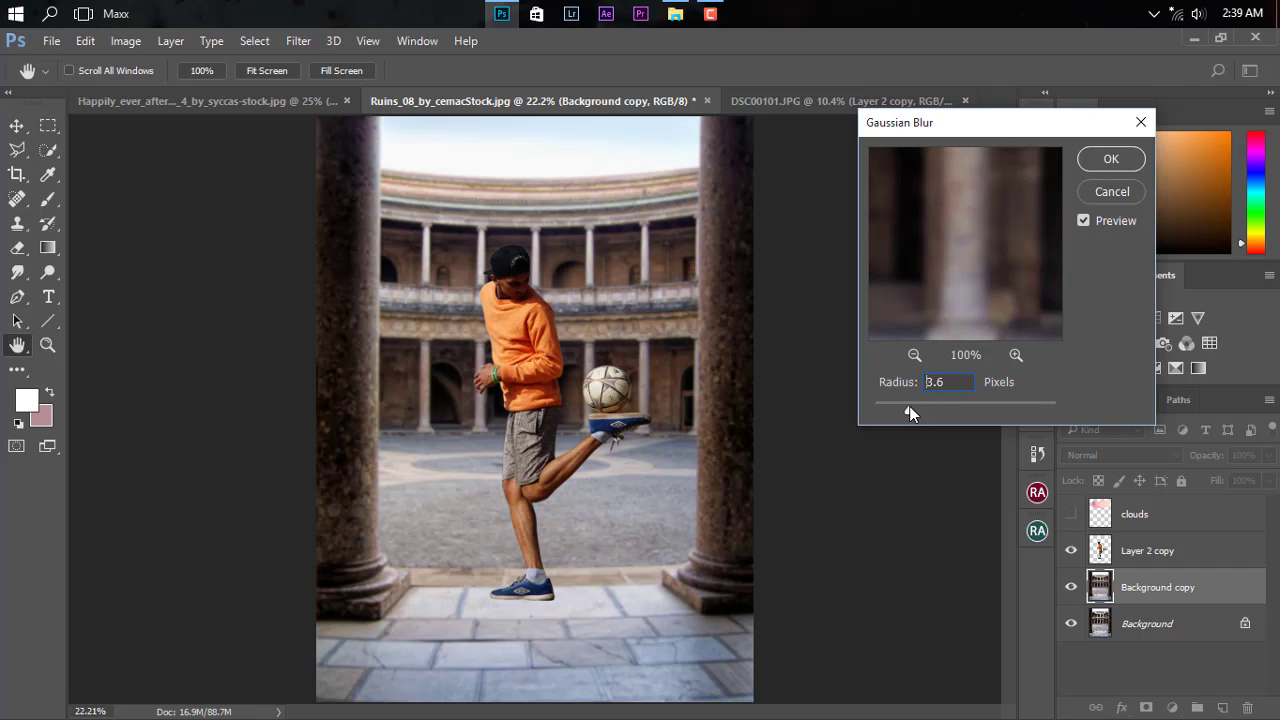
{"action": "left_click", "coordinate": [1110, 159]}
Mask Background copy with an upward black-to-white gradient so the blur fades toward the floor.
{"action": "key", "text": "z"}
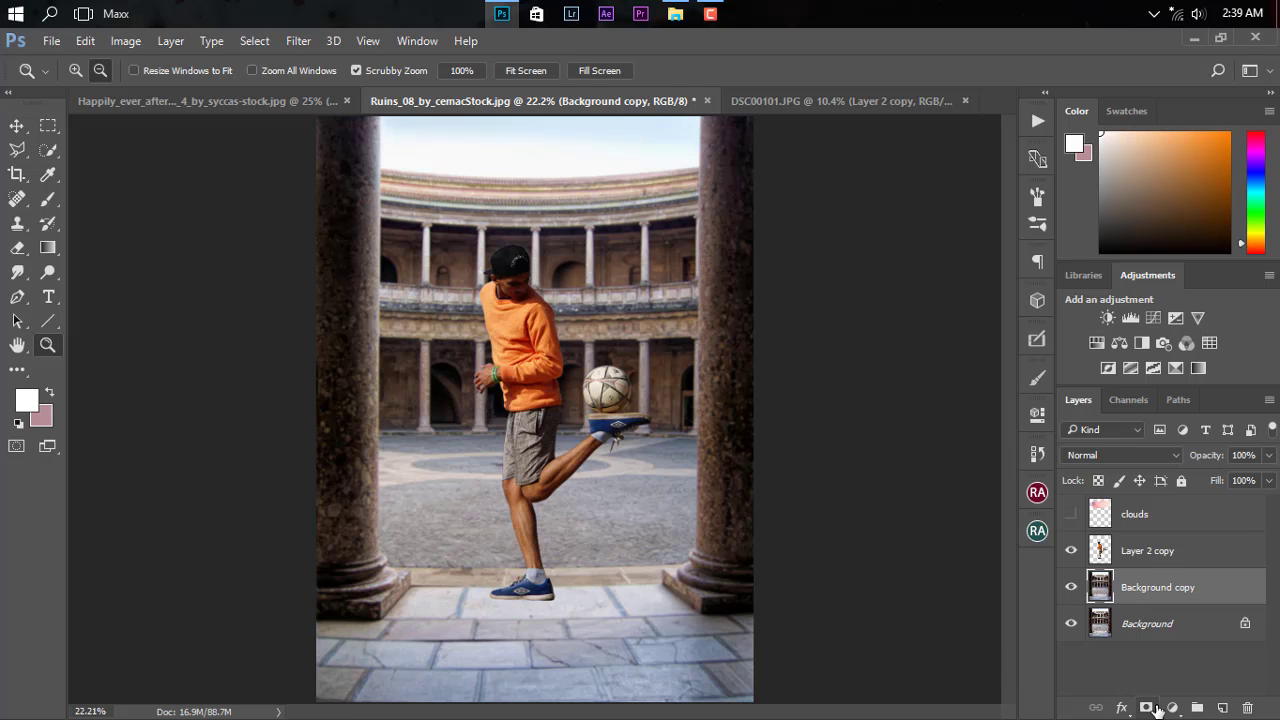
{"action": "left_click", "coordinate": [1147, 708]}
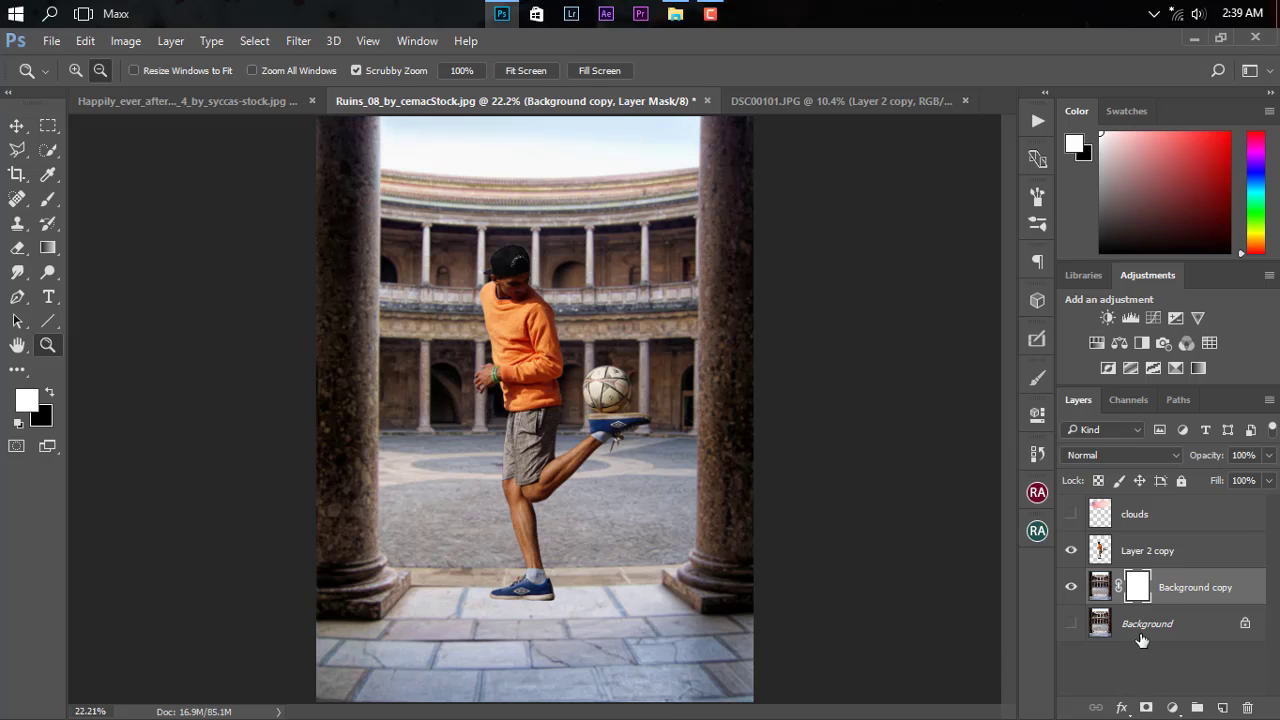
{"action": "left_click", "coordinate": [55, 250]}
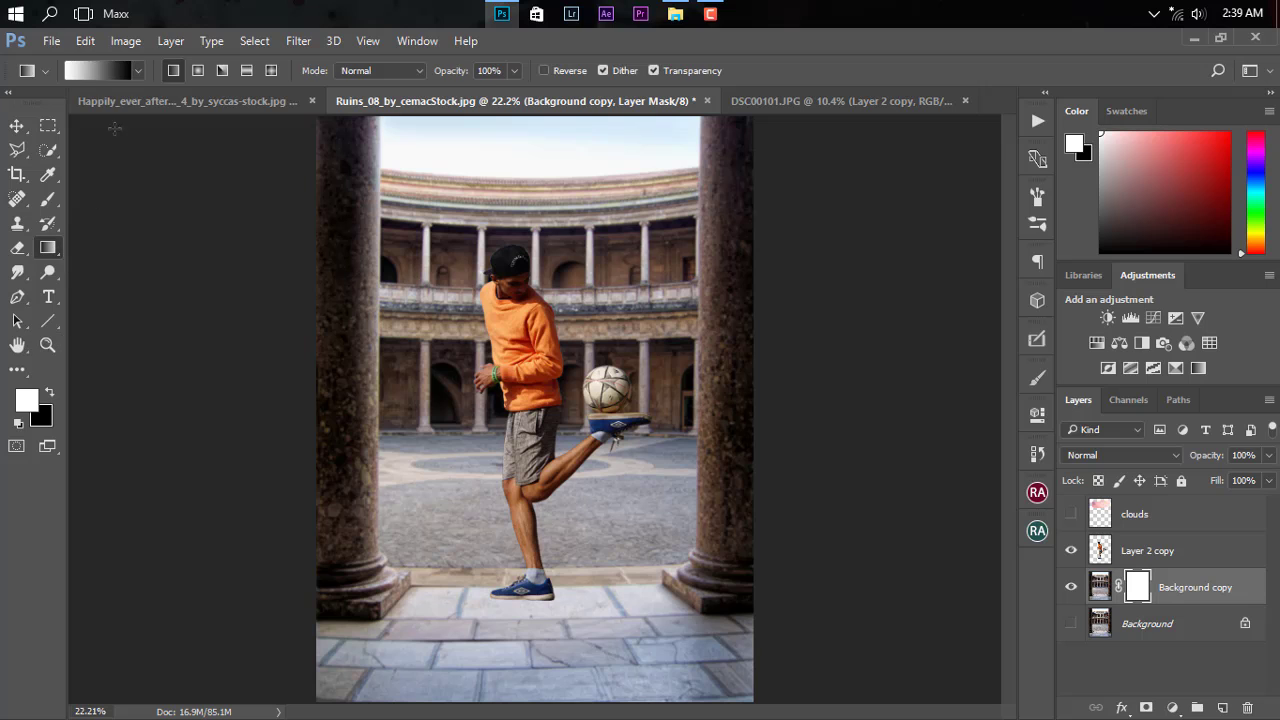
{"action": "left_click", "coordinate": [100, 70]}
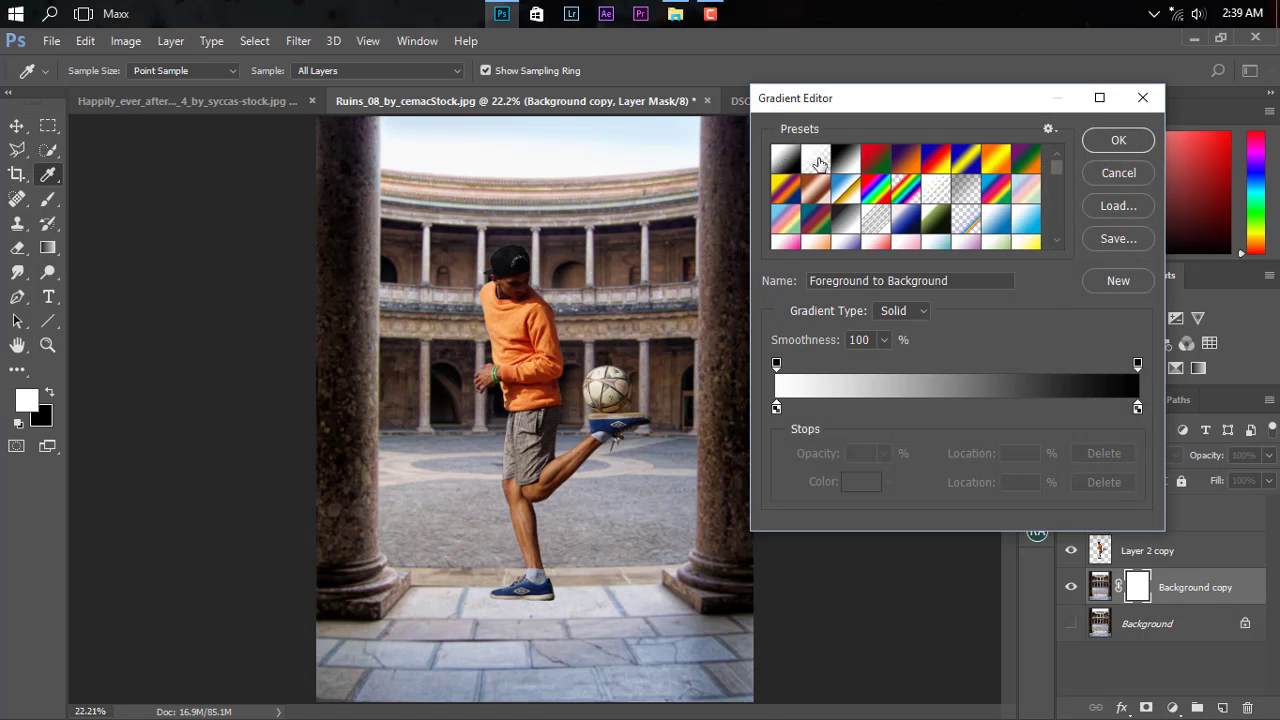
{"action": "left_click", "coordinate": [1108, 146]}
{"action": "left_click_drag", "start_coordinate": [535, 455], "coordinate": [549, 603]}
{"action": "left_click_drag", "start_coordinate": [526, 492], "coordinate": [526, 568]}
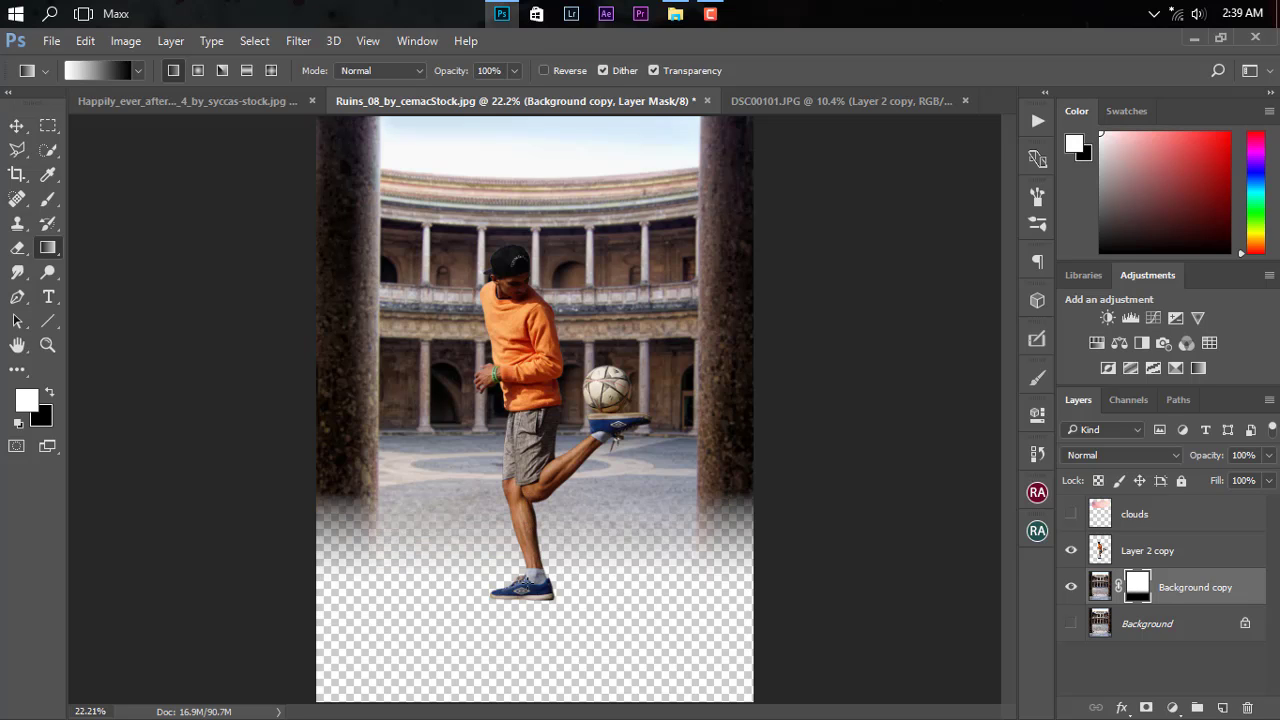
{"action": "left_click", "coordinate": [1071, 623]}
{"action": "type", "text": "blur bg"}
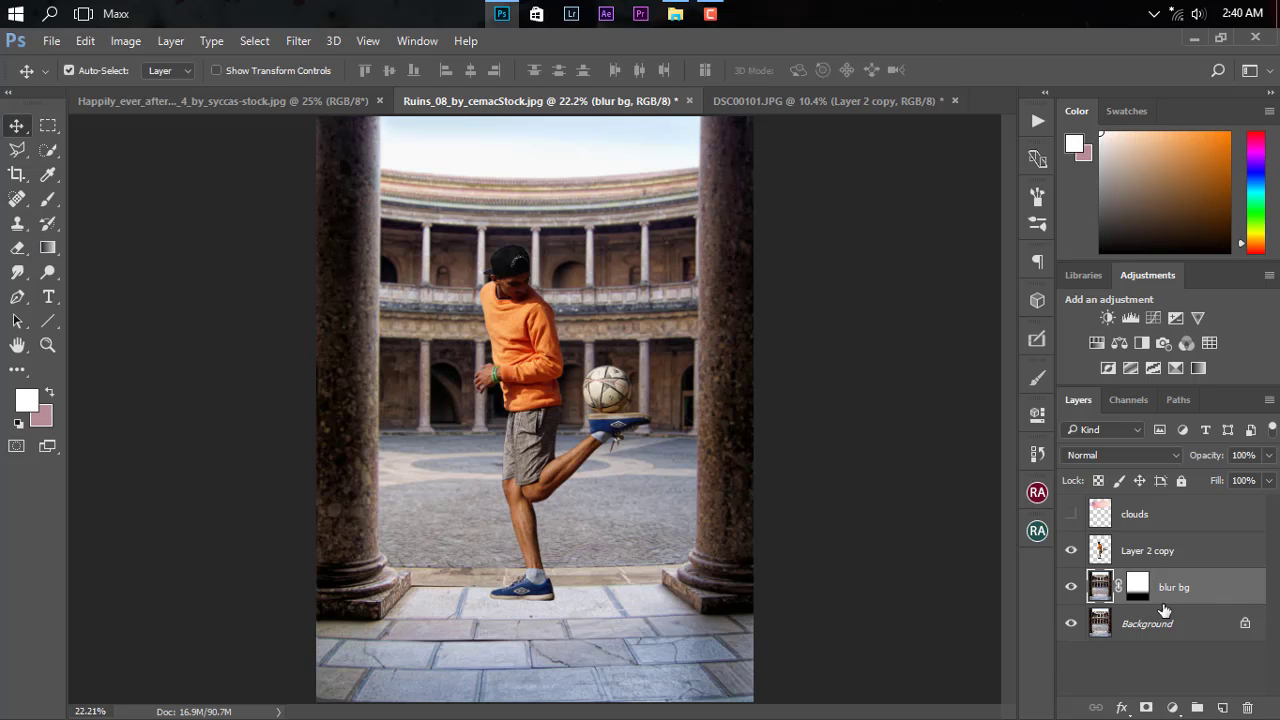
Add a lightly desaturated Hue/Saturation above blur bg, and a clipped one at -17 saturation on the footballer.
{"action": "left_click", "coordinate": [1094, 342]}
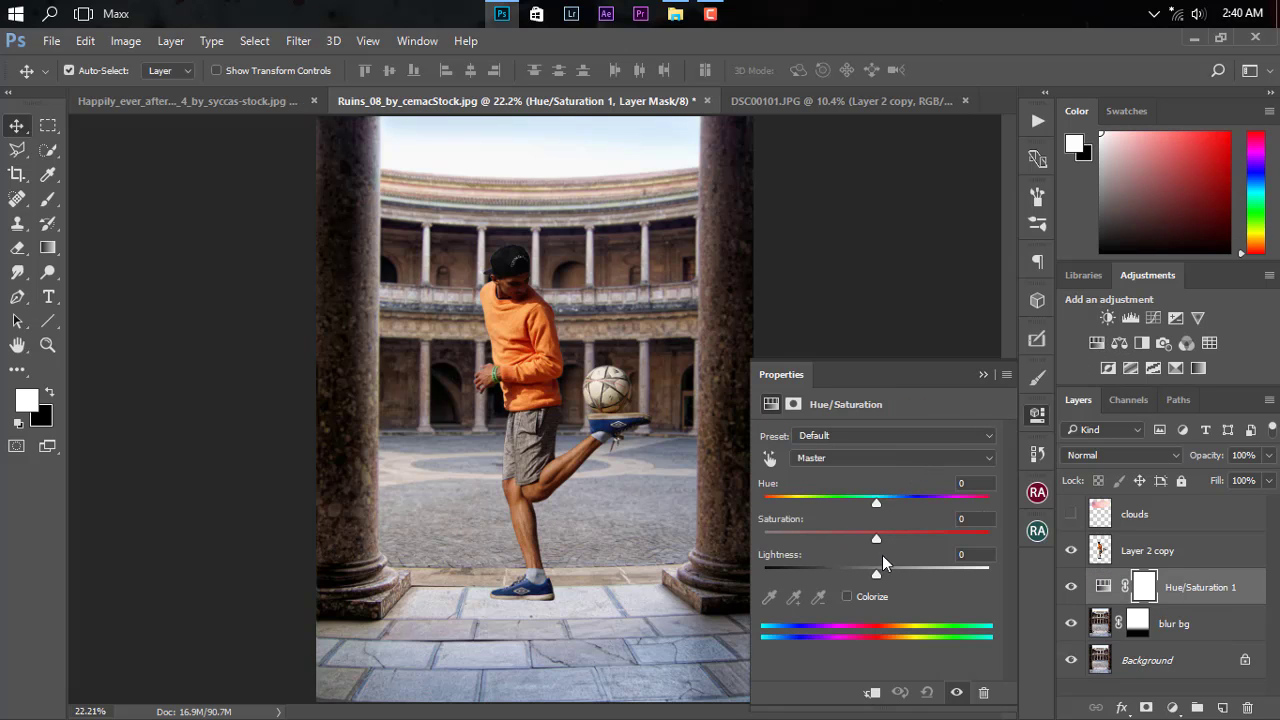
{"action": "left_click_drag", "start_coordinate": [877, 539], "coordinate": [864, 540]}
{"action": "left_click", "coordinate": [1170, 549]}
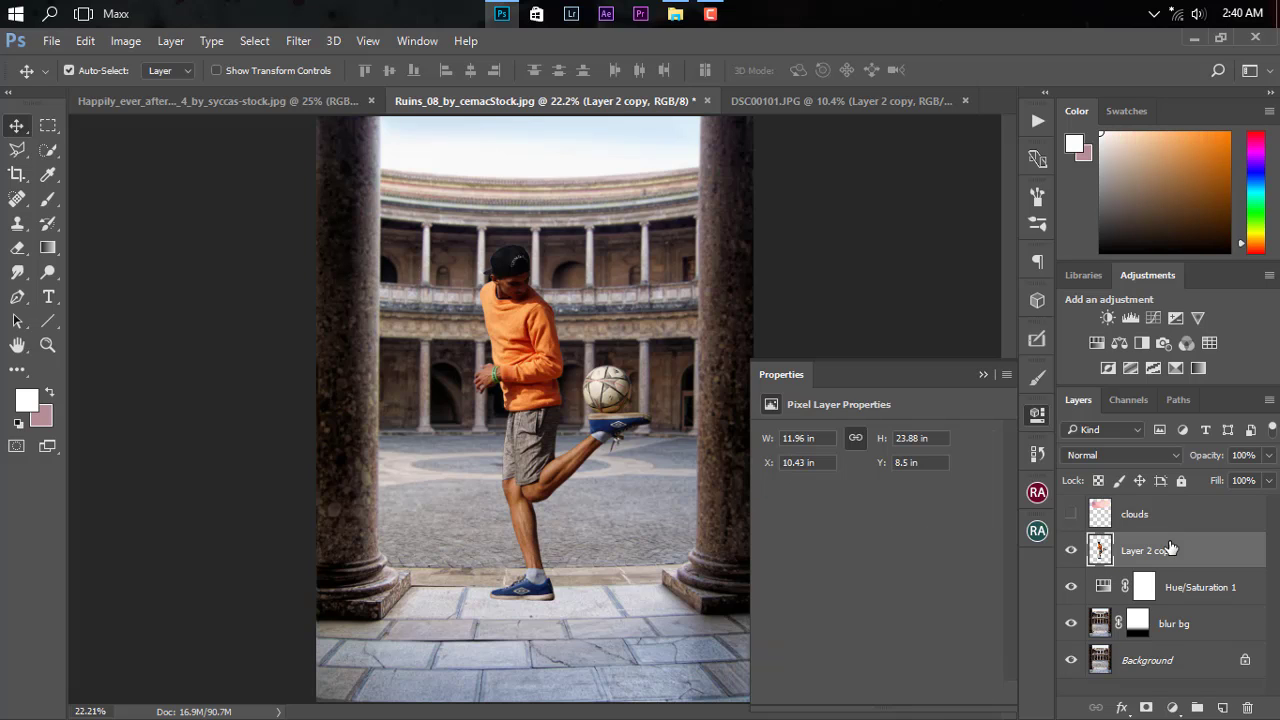
{"action": "left_click", "coordinate": [1098, 343]}
{"action": "right_click", "coordinate": [1212, 560]}
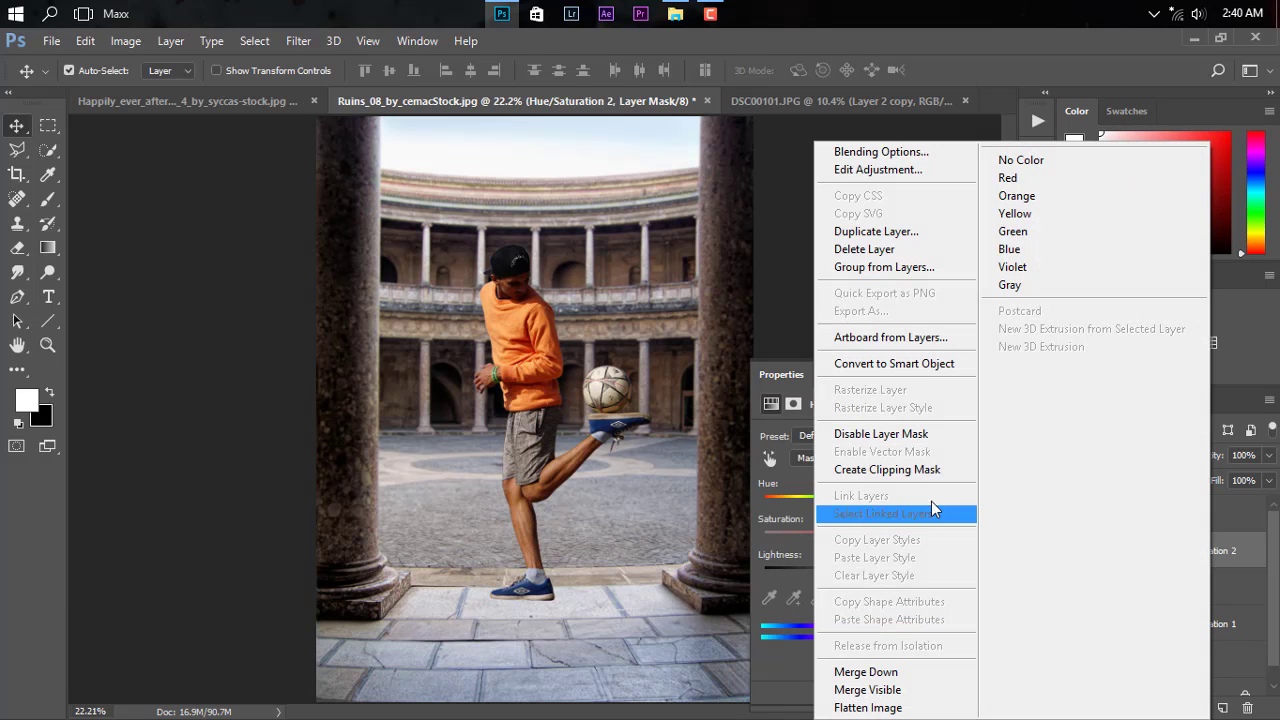
{"action": "left_click", "coordinate": [902, 470]}
{"action": "mouse_move", "coordinate": [877, 539]}
{"action": "left_mouse_down"}
{"action": "mouse_move", "coordinate": [858, 542]}
{"action": "mouse_move", "coordinate": [863, 576]}
{"action": "left_mouse_up"}
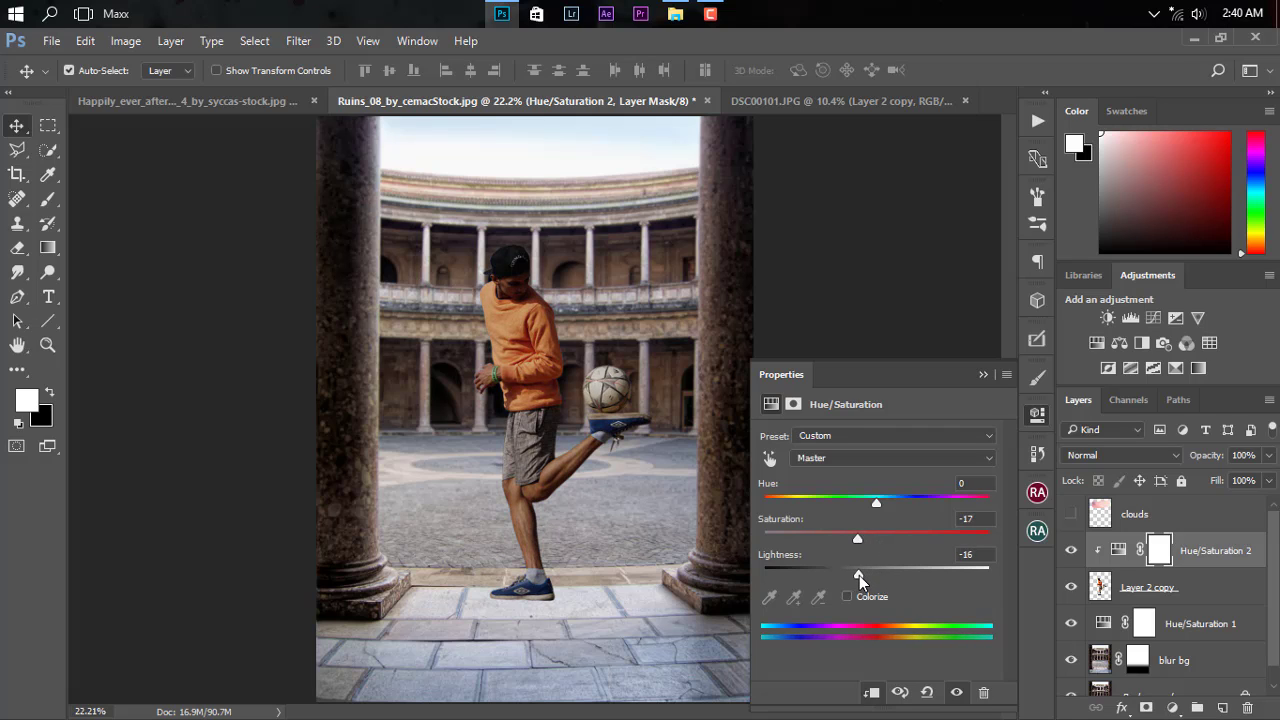
{"action": "left_click", "coordinate": [984, 376]}
Add a Brightness/Contrast adjustment above Hue/Saturation 1 with brightness raised.
{"action": "left_click", "coordinate": [1222, 626]}
{"action": "left_click", "coordinate": [1107, 317]}
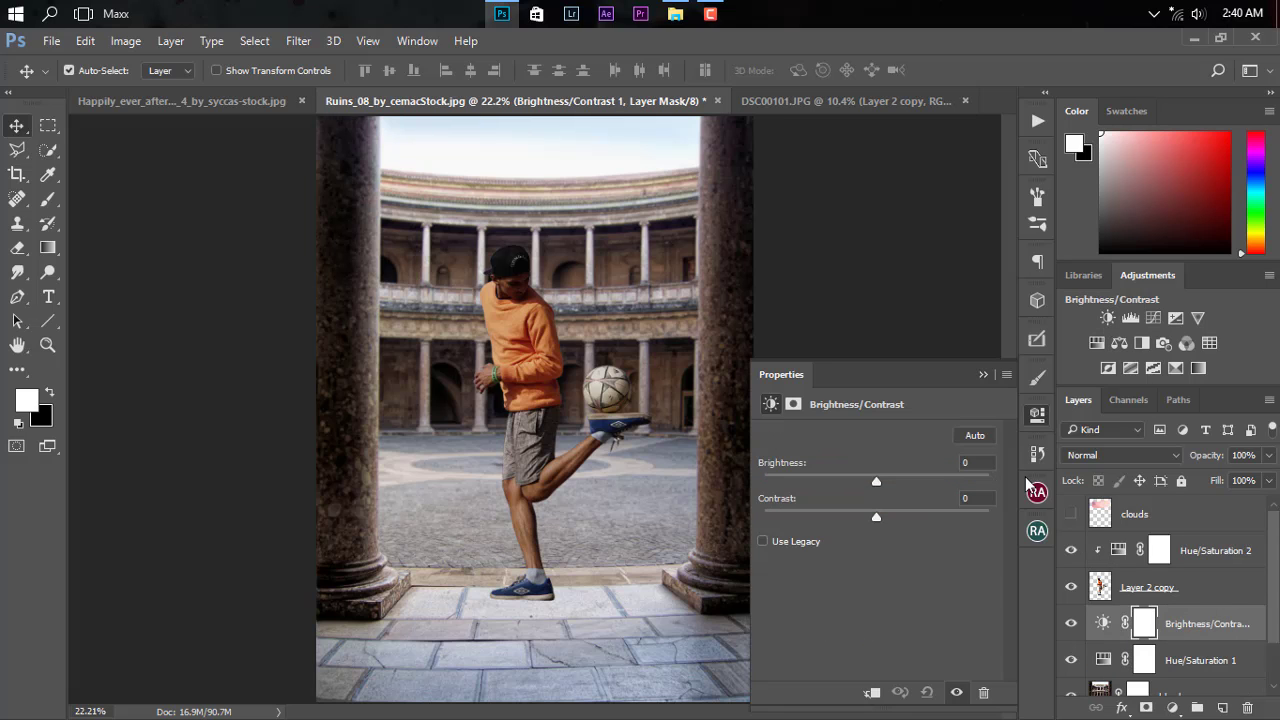
{"action": "left_click_drag", "start_coordinate": [884, 483], "coordinate": [895, 482]}
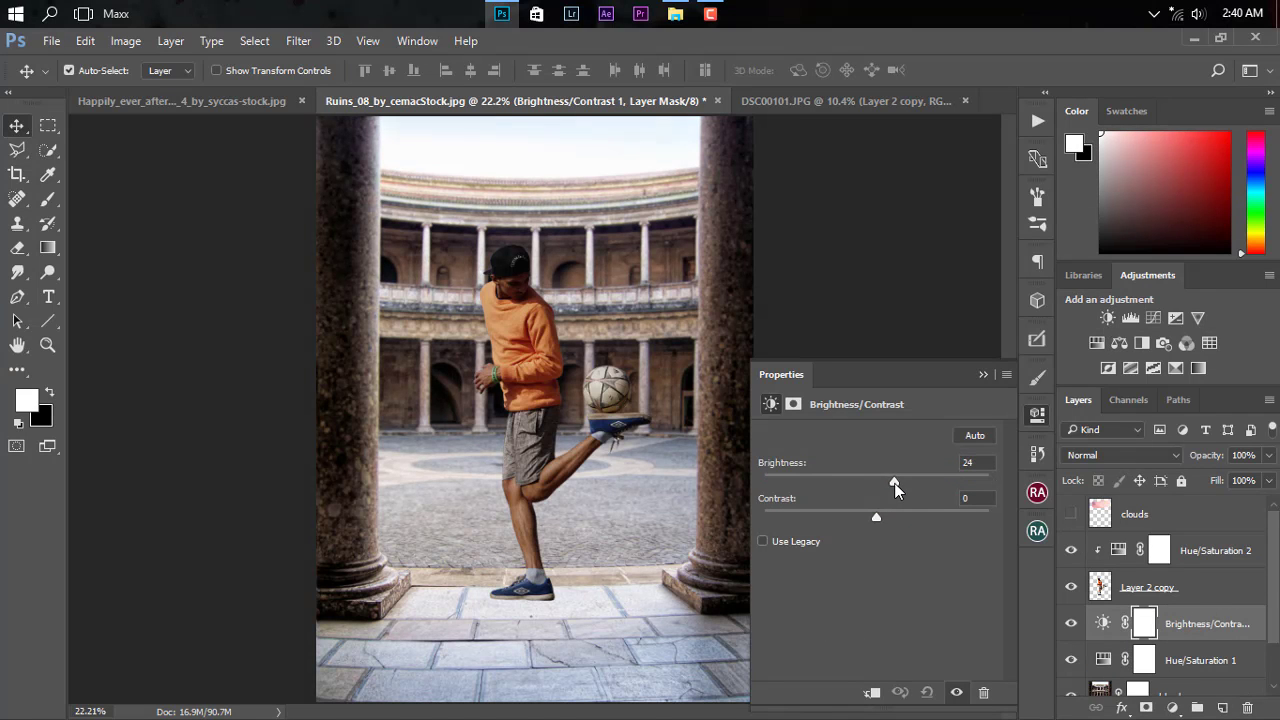
{"action": "left_click", "coordinate": [983, 376]}
Set Hue/Saturation 2 lightness to -2, hide it to compare, and zoom into the upper arcade.
{"action": "double_click", "coordinate": [1160, 556]}
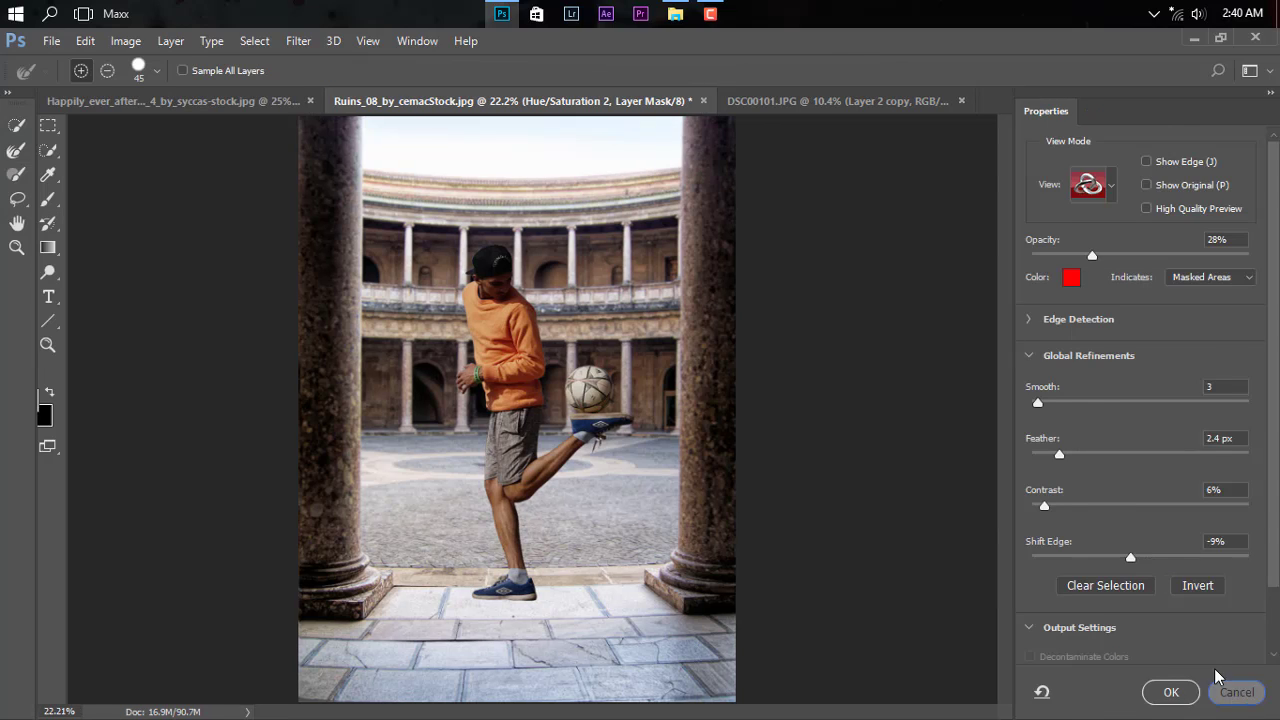
{"action": "left_click", "coordinate": [1237, 692]}
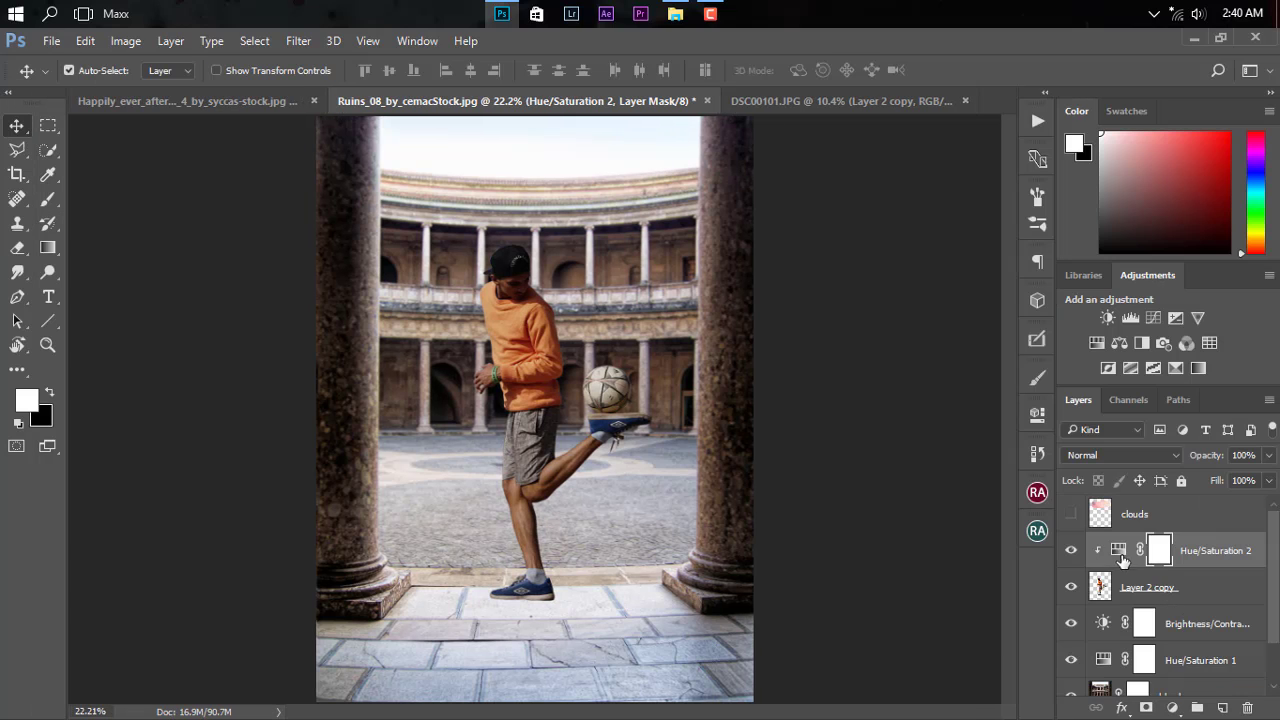
{"action": "double_click", "coordinate": [1116, 553]}
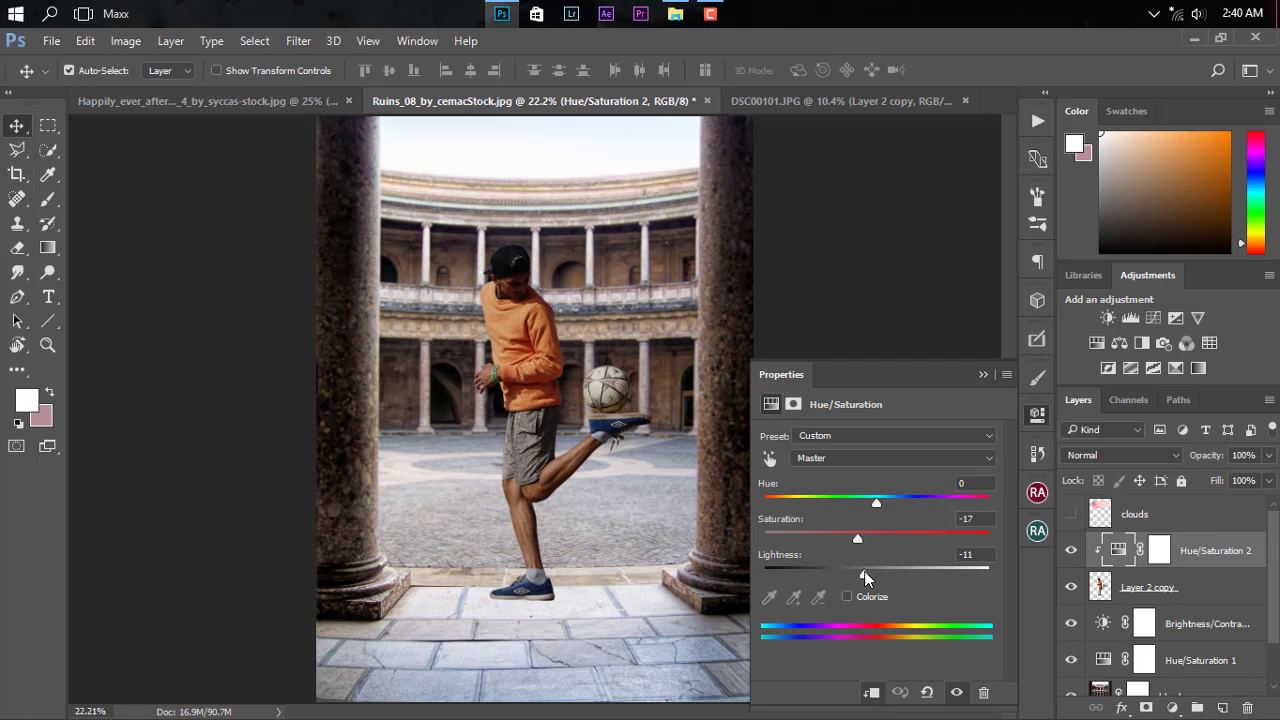
{"action": "left_click_drag", "start_coordinate": [865, 572], "coordinate": [868, 574]}
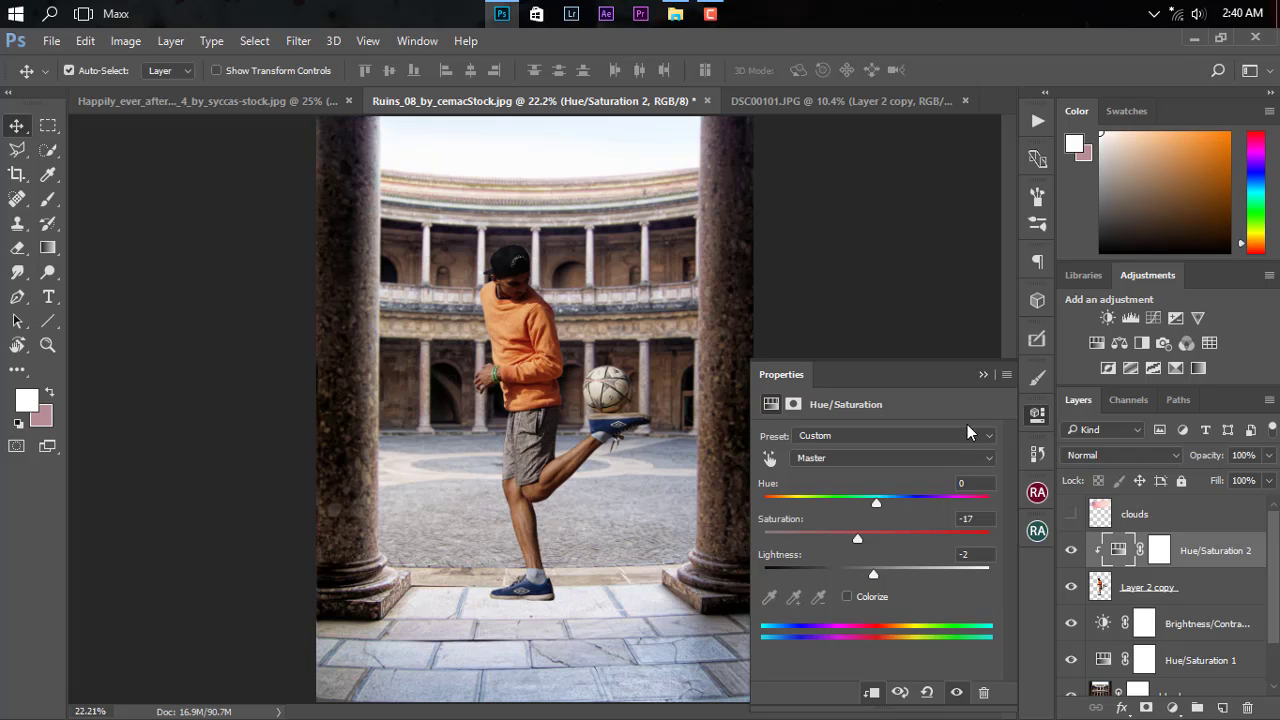
{"action": "left_click", "coordinate": [982, 374]}
{"action": "left_click", "coordinate": [1073, 551]}
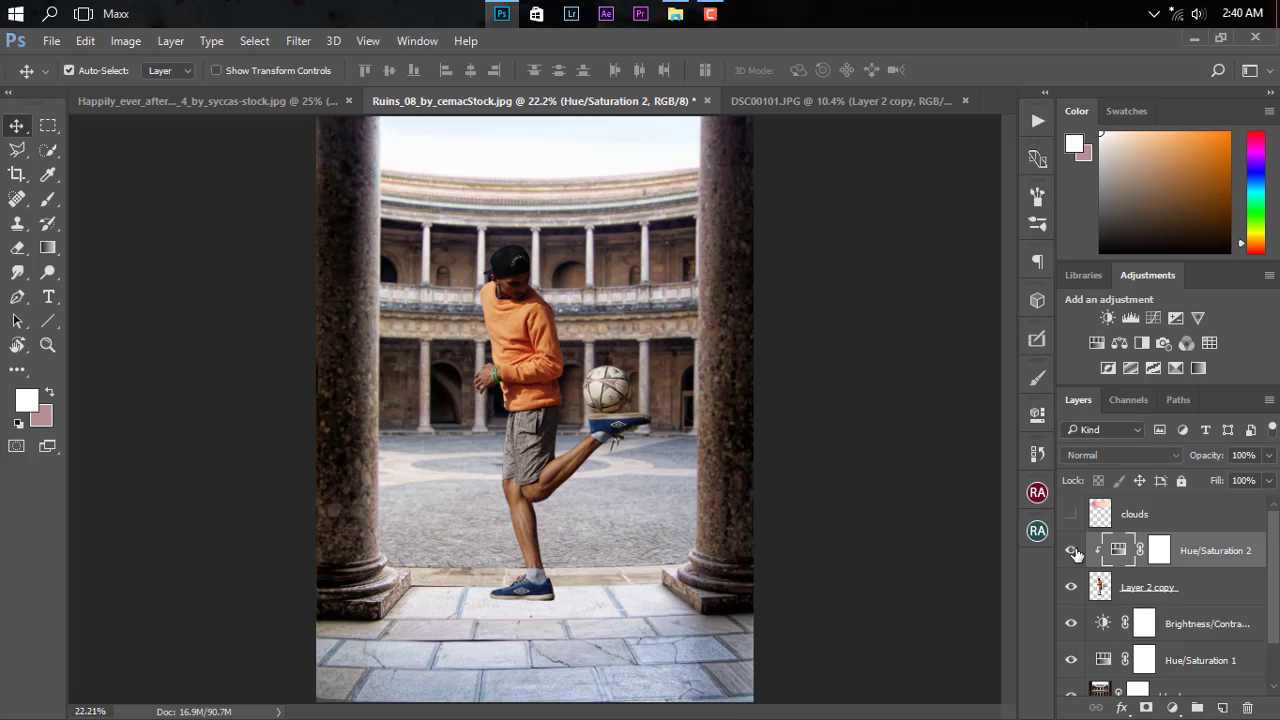
{"action": "key", "text": "z"}
{"action": "mouse_move", "coordinate": [563, 313]}
{"action": "left_mouse_down"}
{"action": "mouse_move", "coordinate": [599, 284]}
{"action": "mouse_move", "coordinate": [606, 318]}
{"action": "mouse_move", "coordinate": [549, 337]}
{"action": "mouse_move", "coordinate": [550, 373]}
{"action": "left_mouse_up"}
Duplicate the Background layer and hide the original.
{"action": "scroll", "coordinate": [1253, 693], "scroll_direction": "down", "scroll_amount": 2}
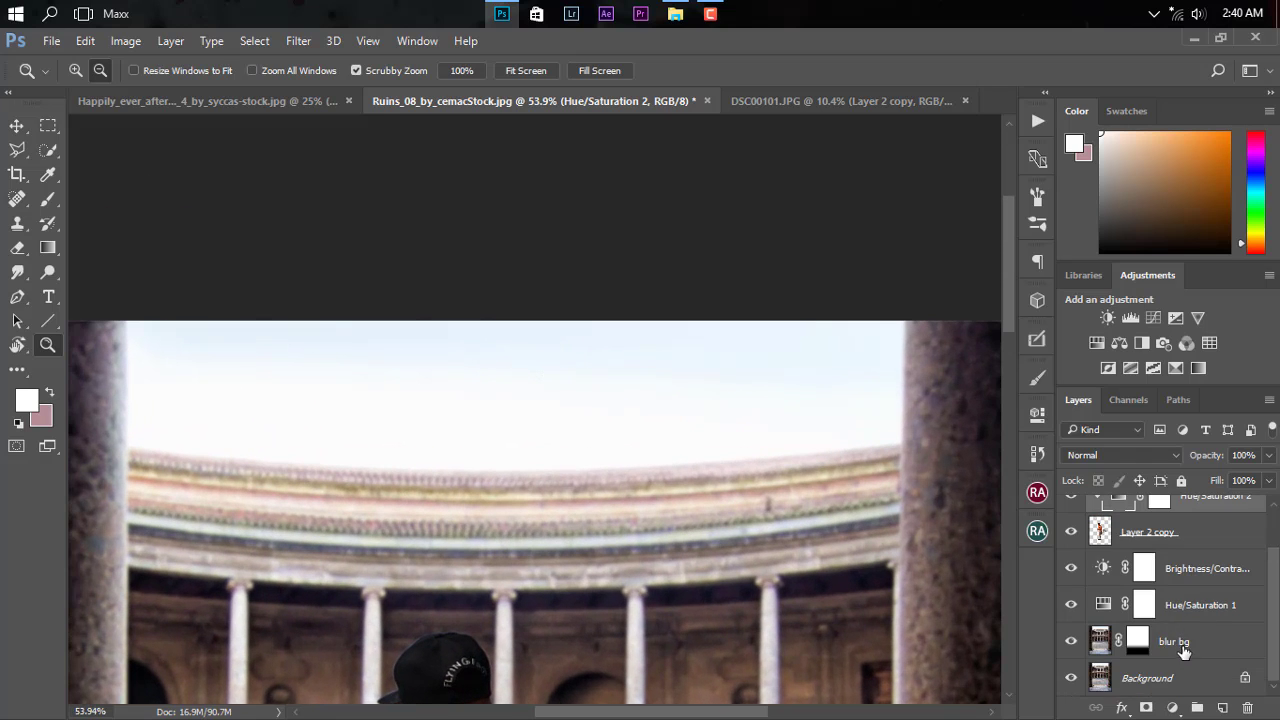
{"action": "left_click", "coordinate": [1160, 642]}
{"action": "left_click", "coordinate": [1150, 678]}
{"action": "right_click", "coordinate": [1140, 672]}
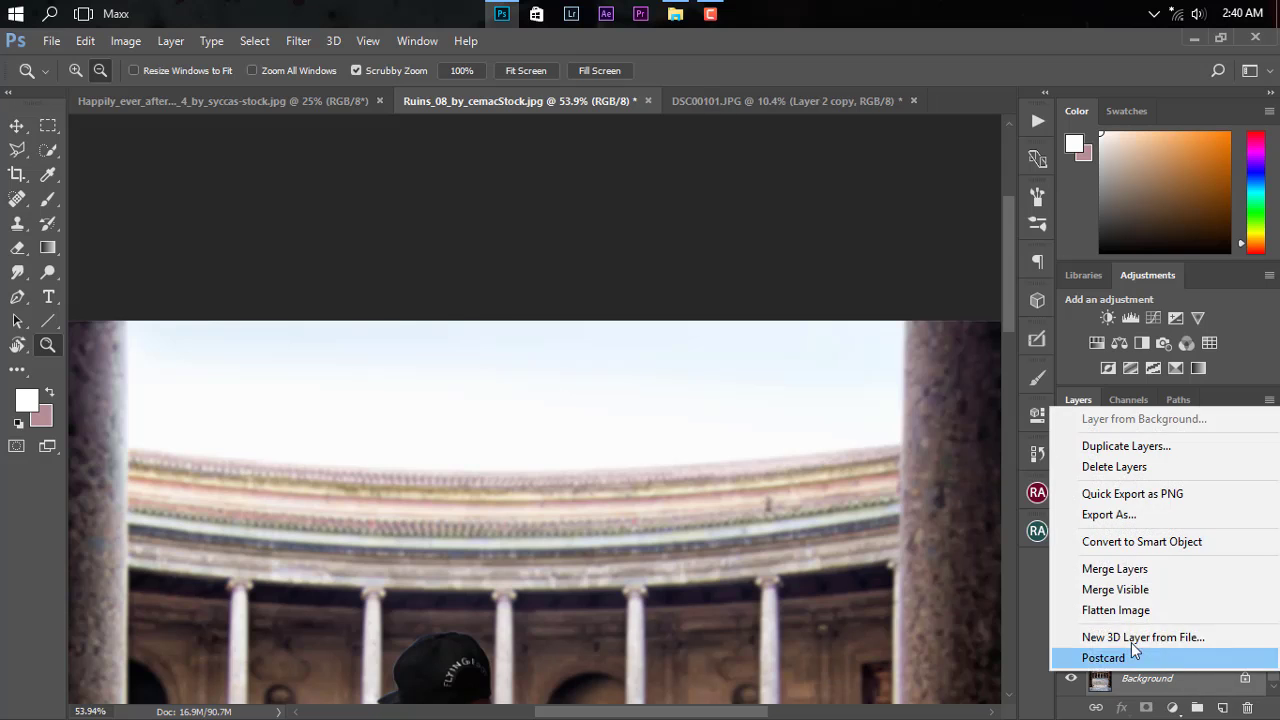
{"action": "left_click", "coordinate": [1089, 568]}
{"action": "left_click", "coordinate": [1071, 678]}
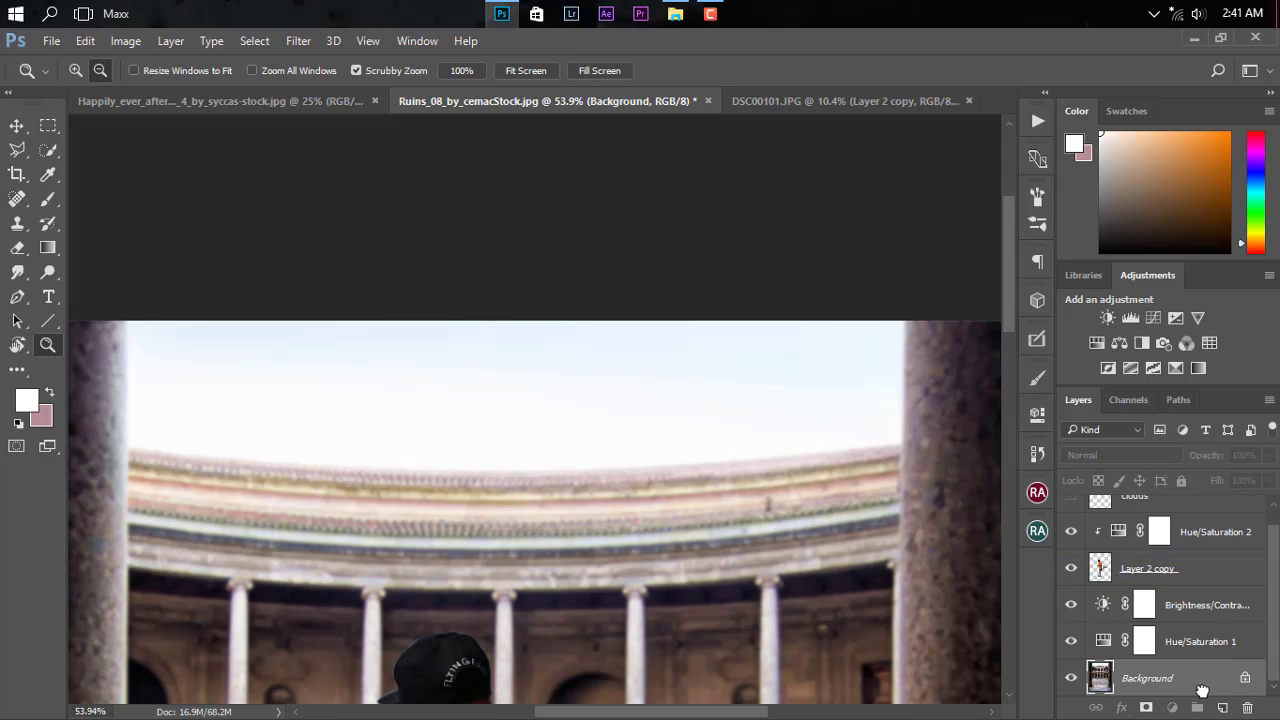
{"action": "left_click_drag", "start_coordinate": [1200, 680], "coordinate": [1222, 707]}
{"action": "left_click", "coordinate": [1071, 678]}
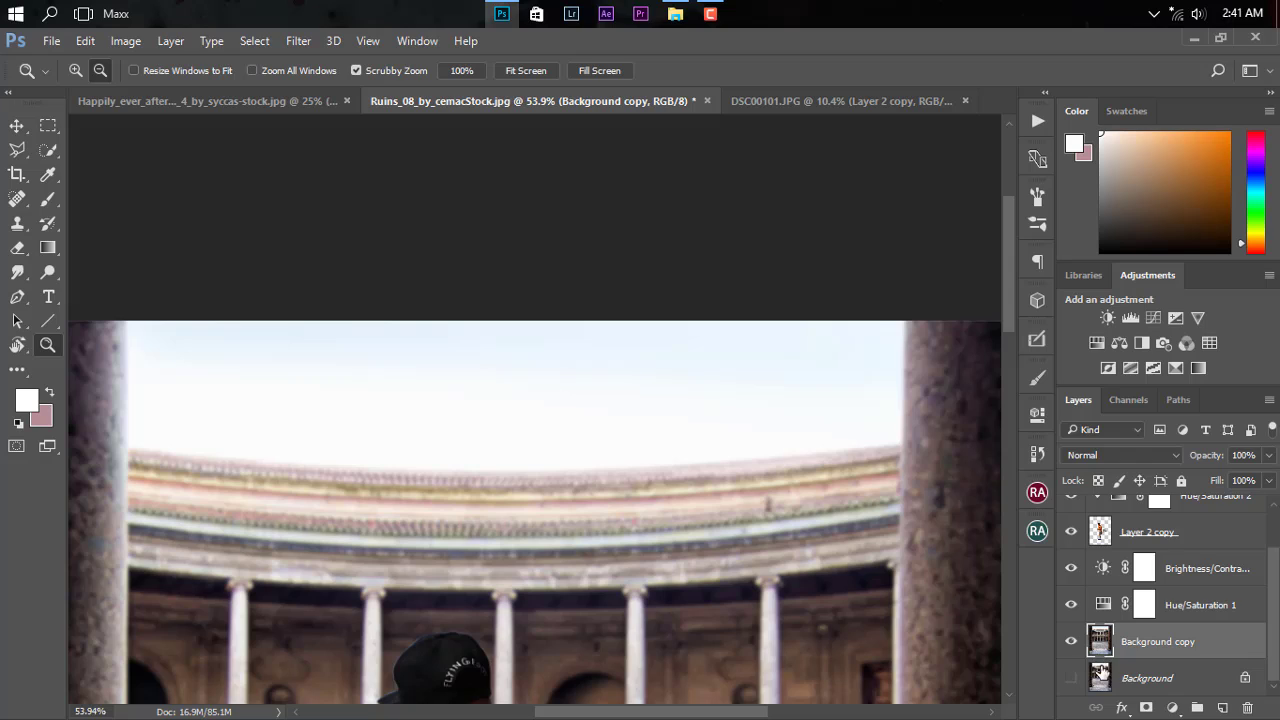
Attempt a Polygonal Lasso selection along the right column, dismissing the no-pixels warning.
{"action": "left_click", "coordinate": [17, 149]}
{"action": "left_click", "coordinate": [903, 312]}
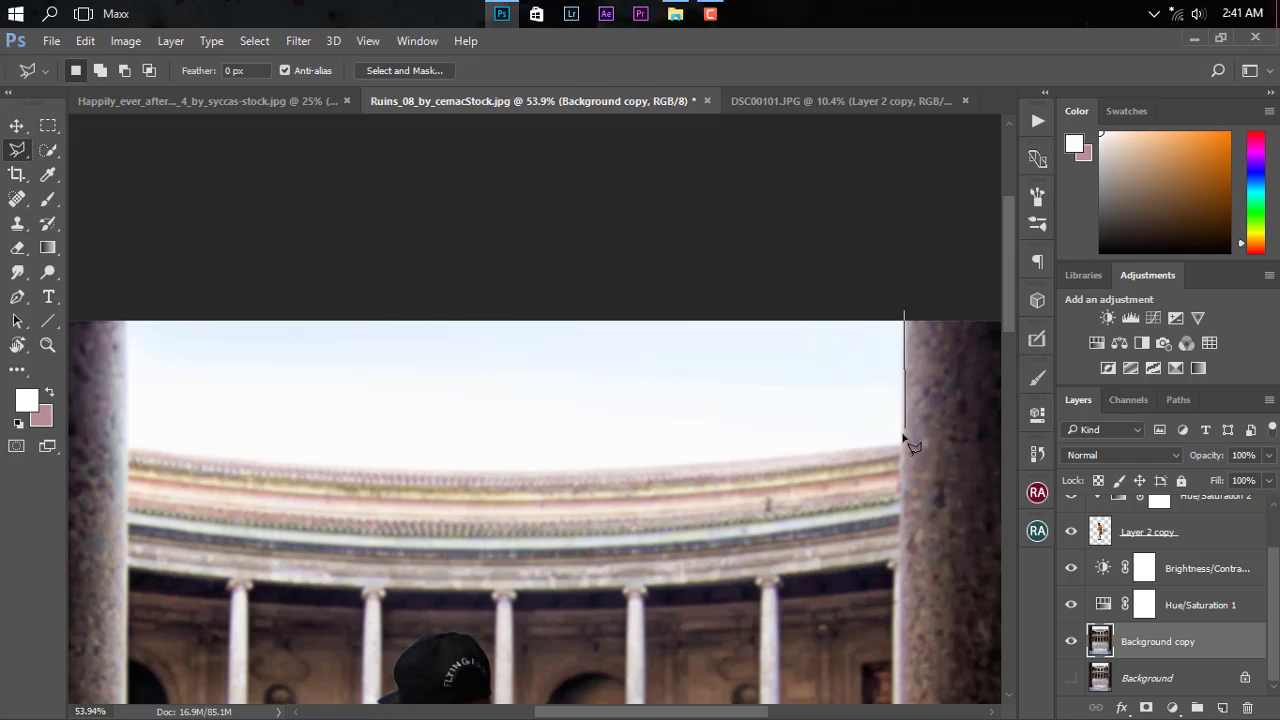
{"action": "double_click", "coordinate": [900, 268]}
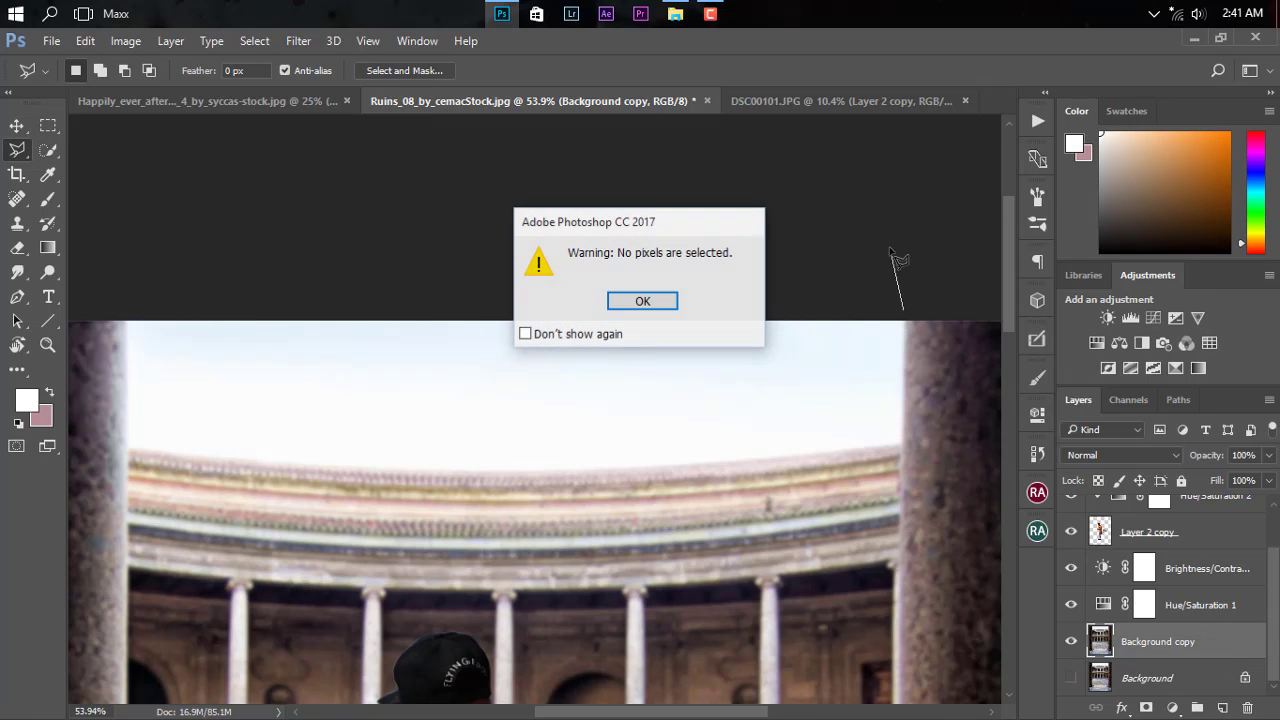
{"action": "left_click", "coordinate": [641, 300]}
Trace a Pen path around the sky along the columns and curved cornice.
{"action": "key", "text": "p"}
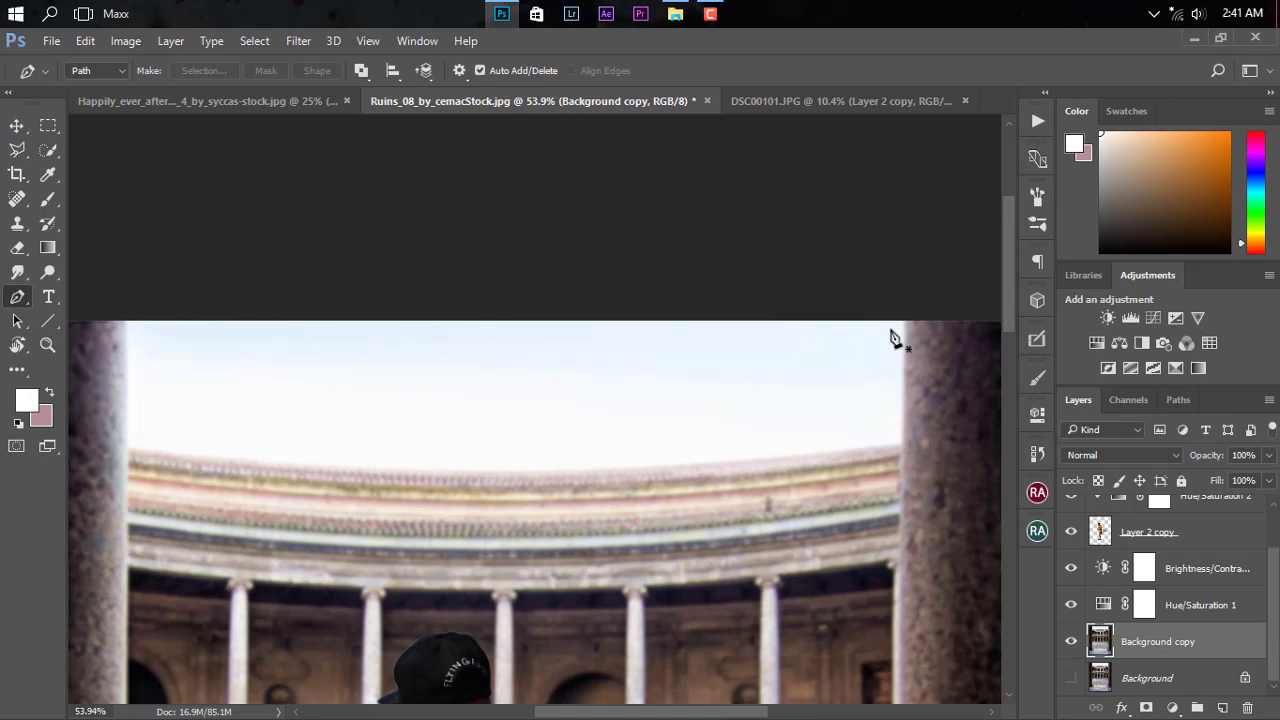
{"action": "left_click", "coordinate": [905, 306]}
{"action": "left_click", "coordinate": [902, 443]}
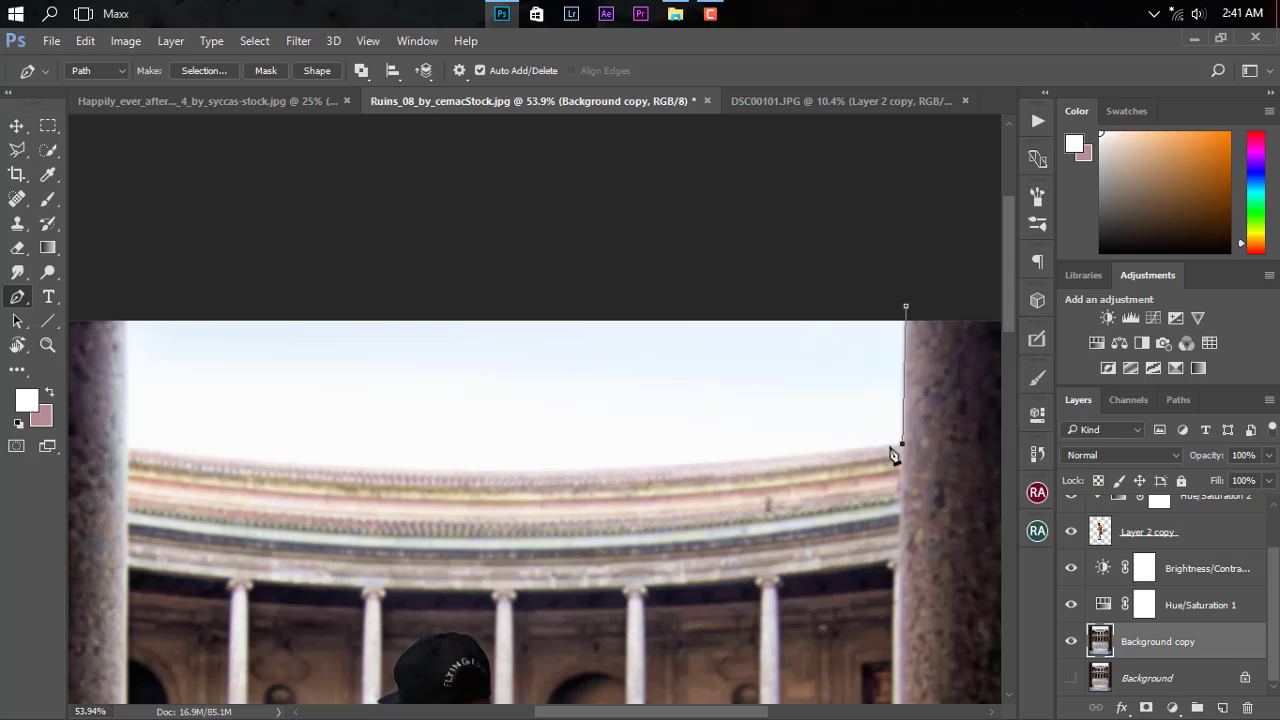
{"action": "left_click_drag", "start_coordinate": [574, 470], "coordinate": [499, 472]}
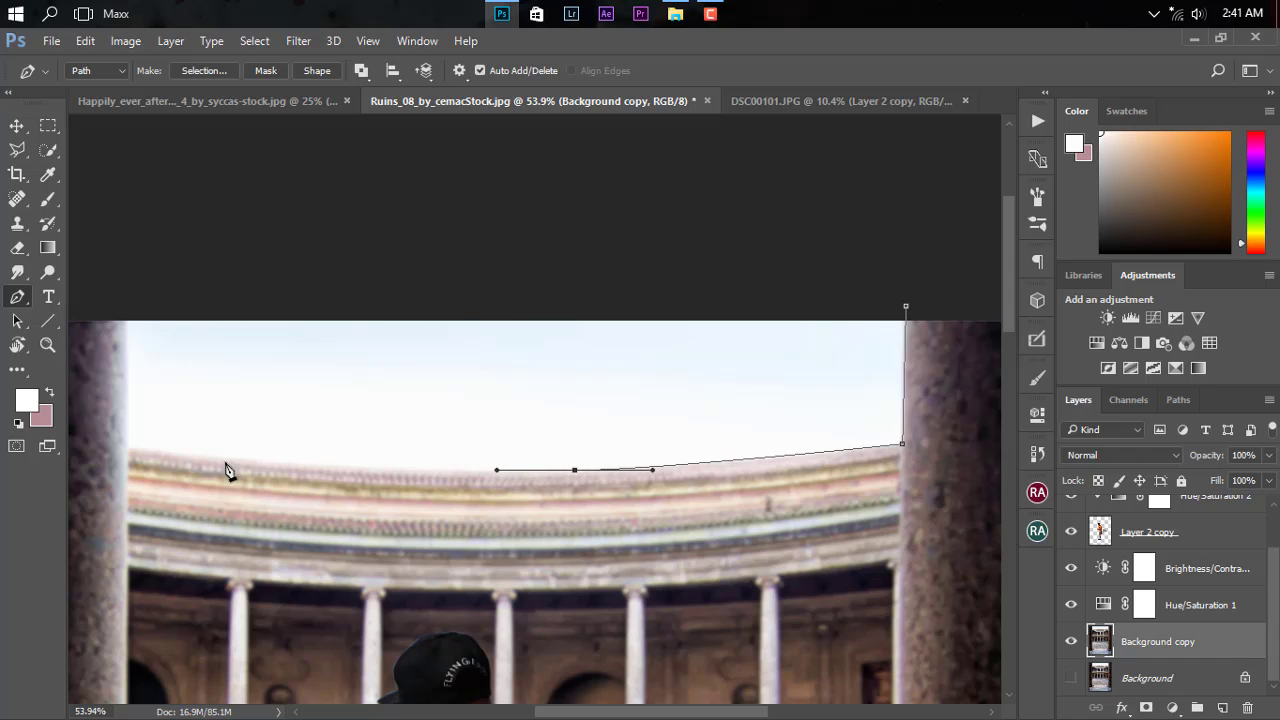
{"action": "left_click_drag", "start_coordinate": [213, 456], "coordinate": [162, 452]}
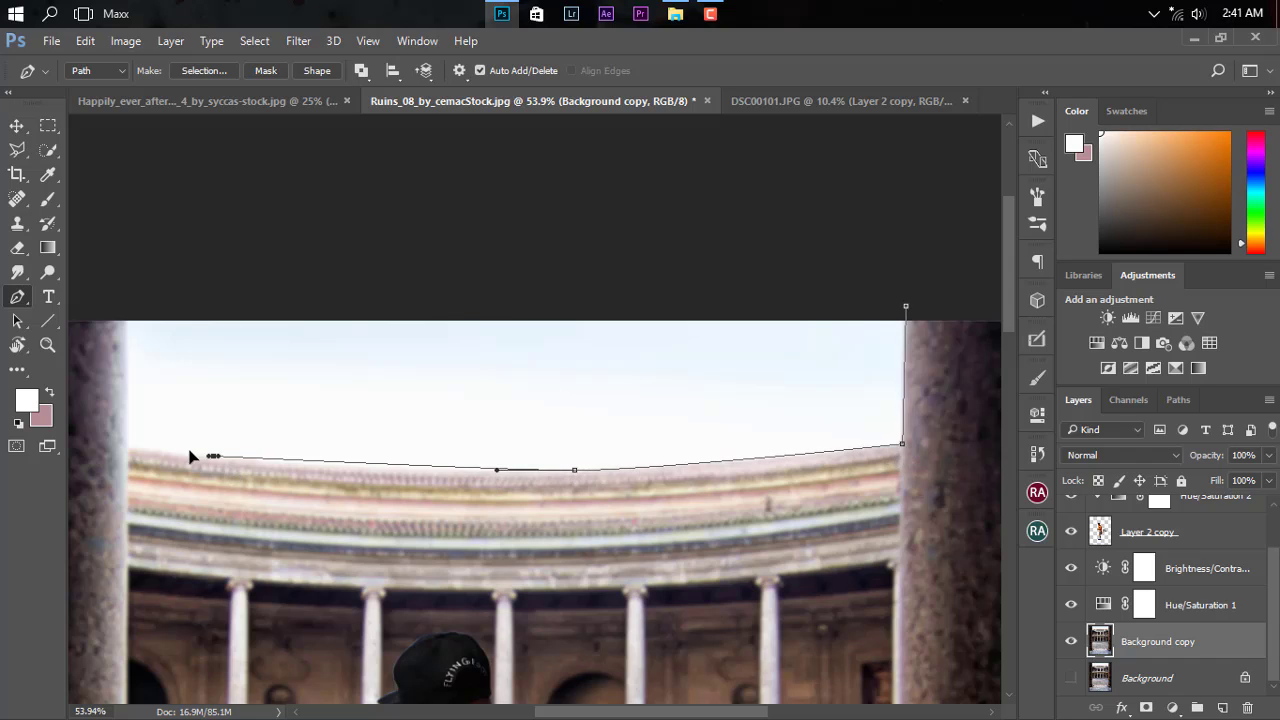
{"action": "left_click", "coordinate": [127, 445]}
{"action": "left_click", "coordinate": [122, 311]}
{"action": "left_click", "coordinate": [783, 246]}
Turn the sky path into a selection, delete the sky, and deselect.
{"action": "right_click", "coordinate": [808, 312]}
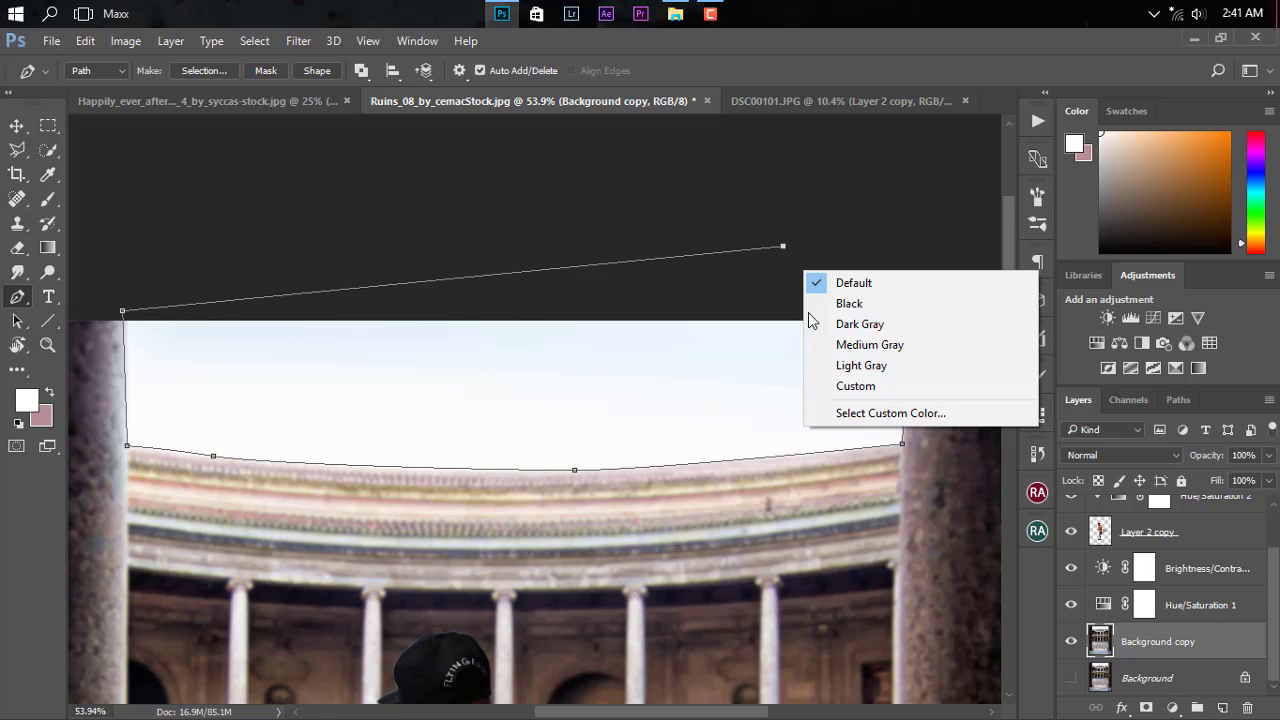
{"action": "right_click", "coordinate": [630, 248]}
{"action": "left_click", "coordinate": [670, 330]}
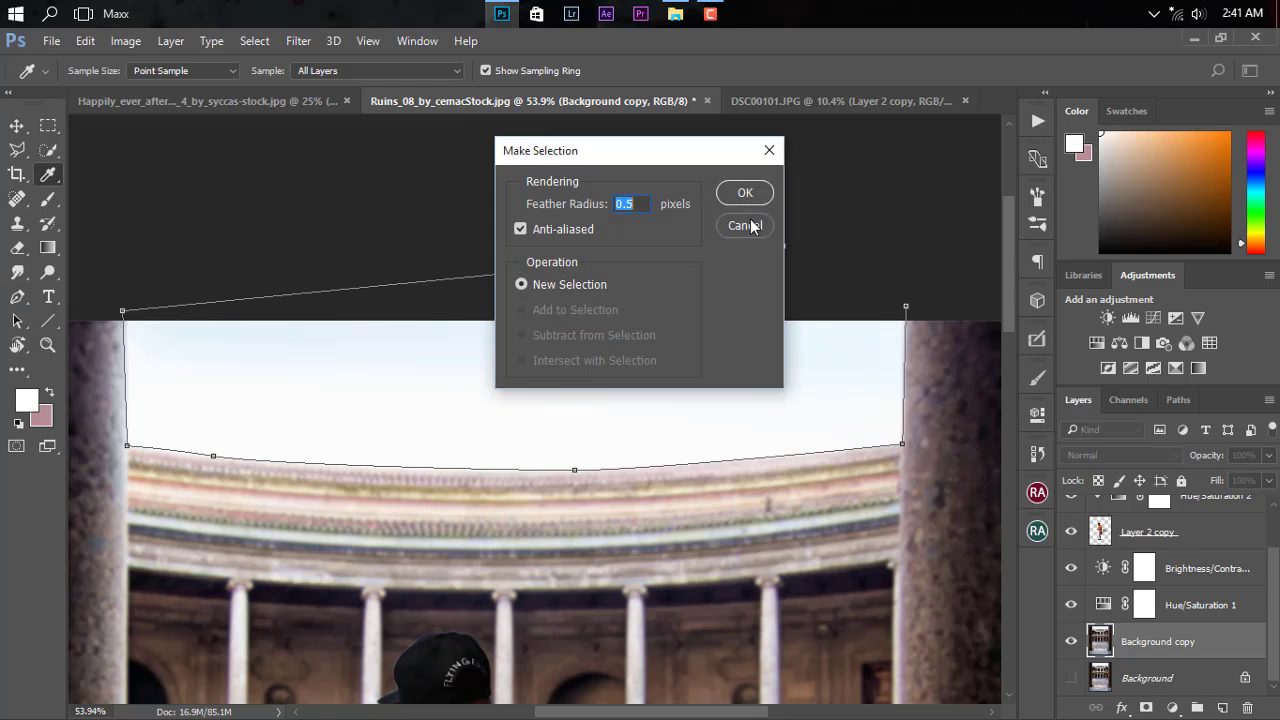
{"action": "left_click", "coordinate": [750, 196]}
{"action": "key", "text": "Delete"}
{"action": "key", "text": "ctrl+d"}
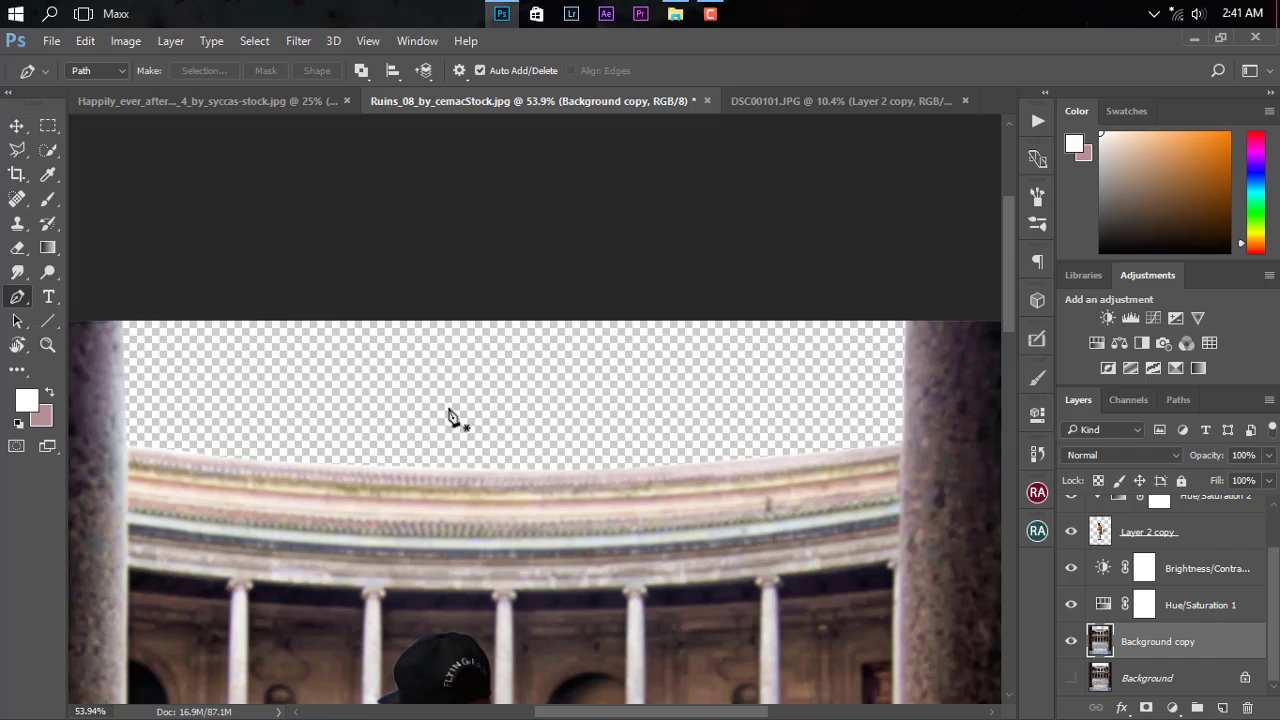
Pick the Blur tool, fit the image to the window, and show the clouds layer.
{"action": "left_click", "coordinate": [17, 272]}
{"action": "left_click", "coordinate": [80, 271]}
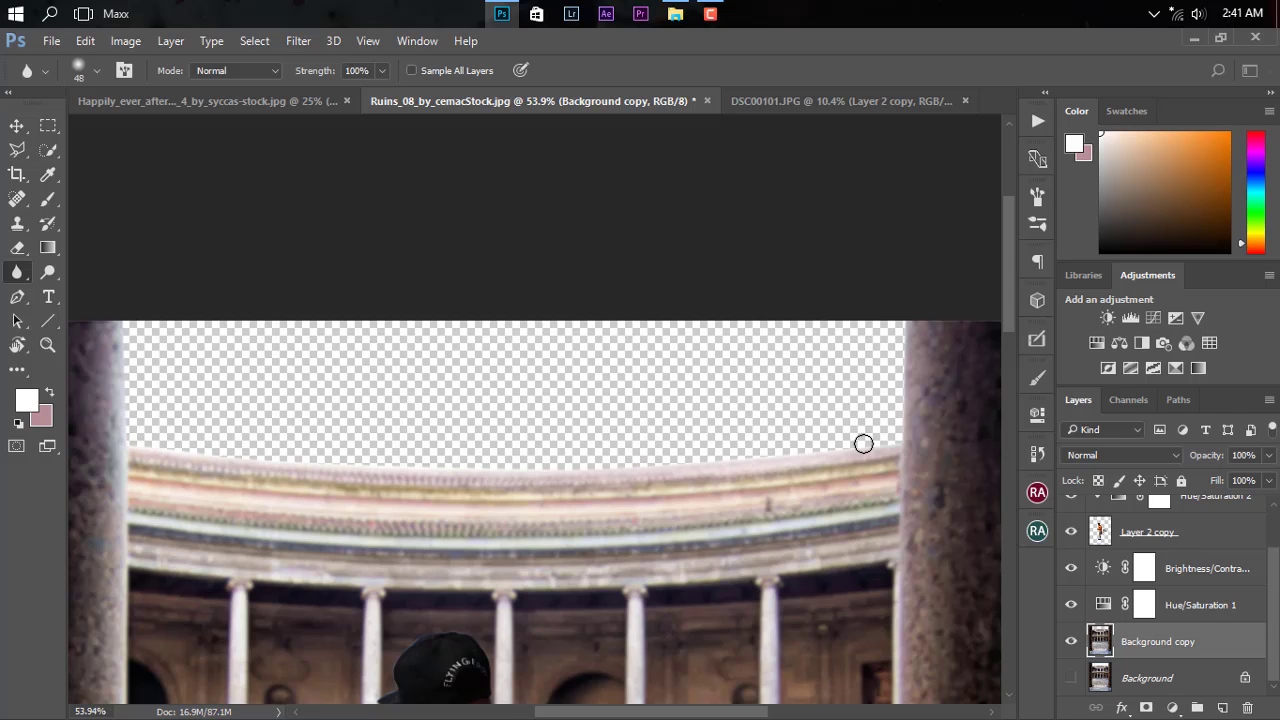
{"action": "key", "text": "z"}
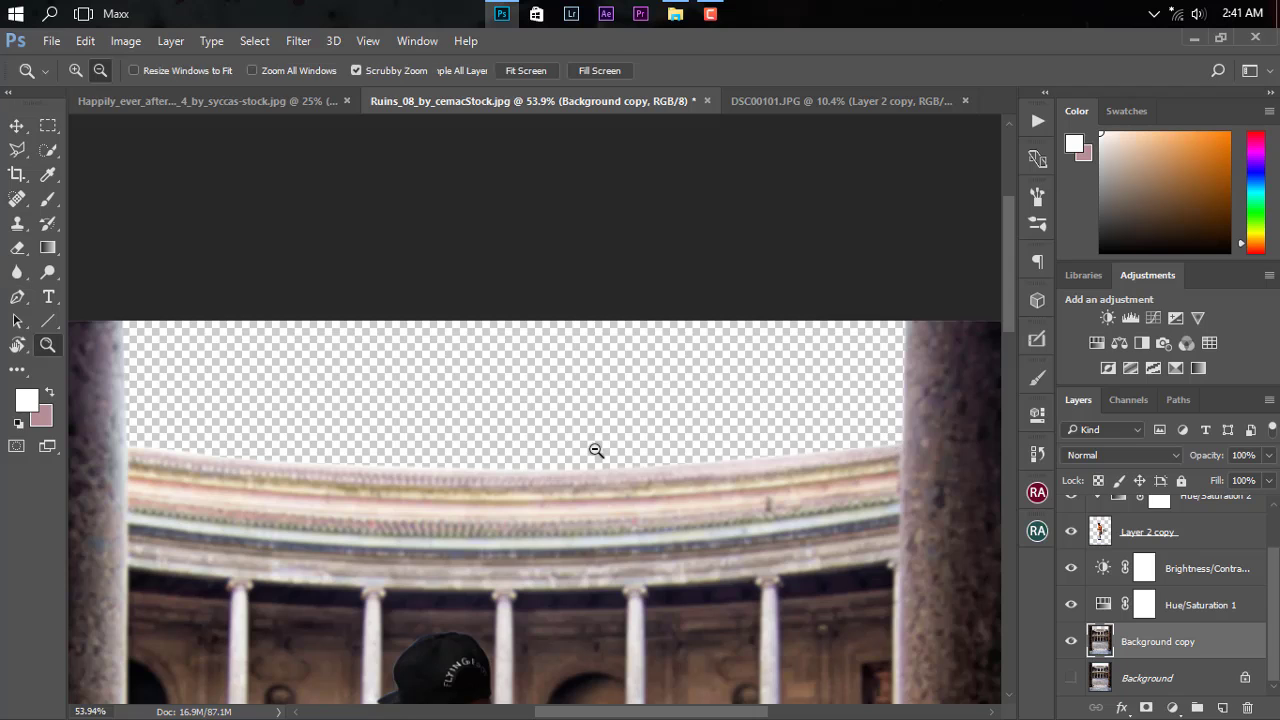
{"action": "key", "text": "ctrl+0"}
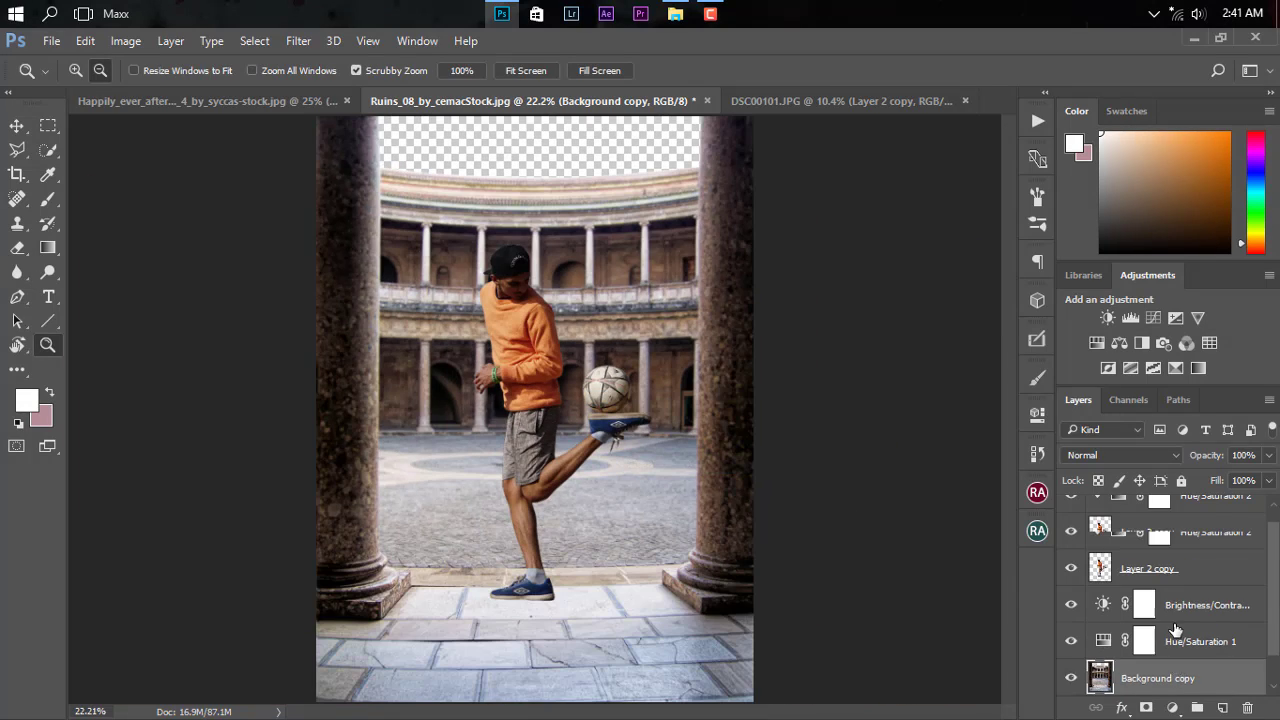
{"action": "scroll", "coordinate": [1140, 580], "scroll_direction": "up", "scroll_amount": 2}
{"action": "left_click", "coordinate": [1071, 514]}
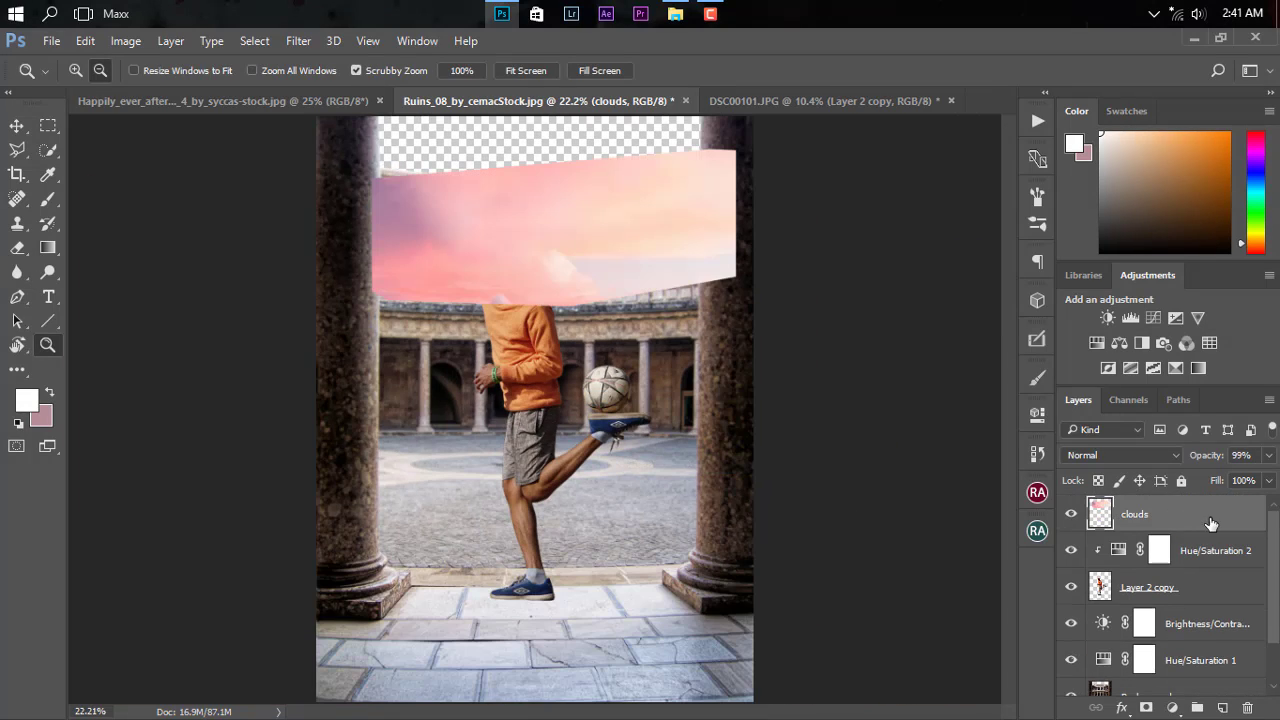
Move clouds below Background copy and transform it up into the empty sky.
{"action": "left_click_drag", "start_coordinate": [1200, 522], "coordinate": [1211, 679]}
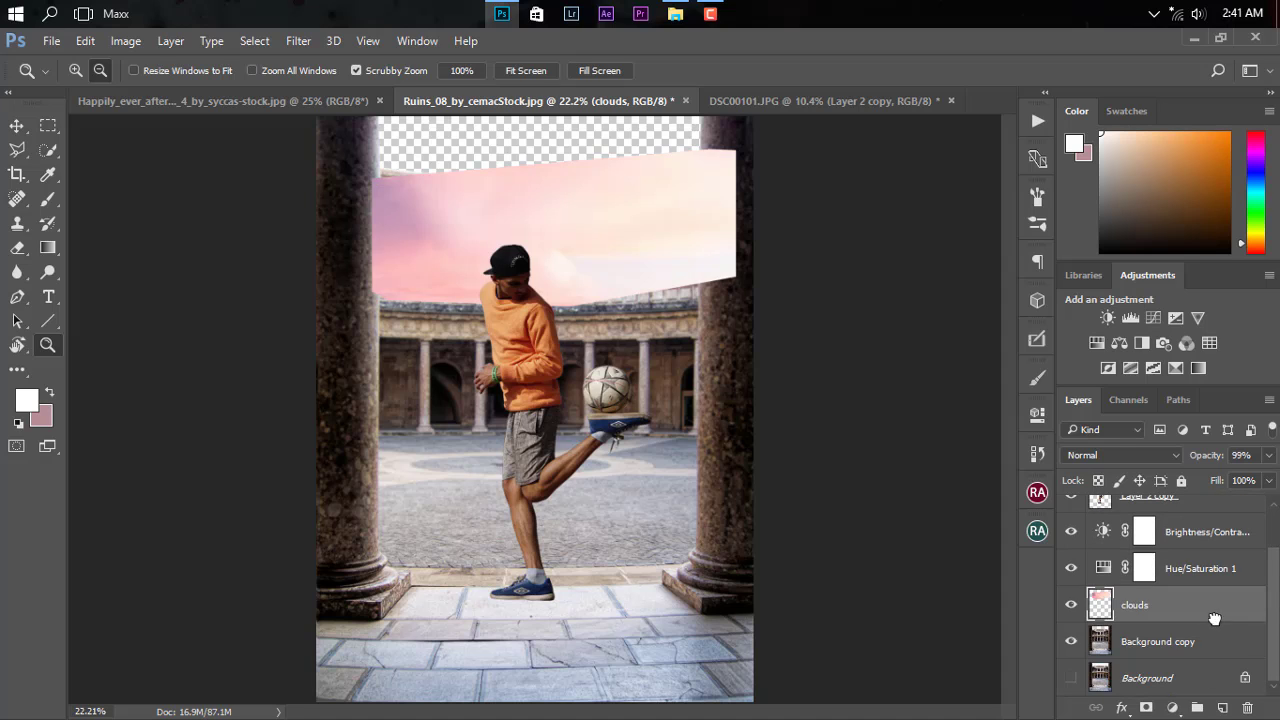
{"action": "left_click_drag", "start_coordinate": [1214, 618], "coordinate": [1211, 655]}
{"action": "key", "text": "ctrl+t"}
{"action": "left_click_drag", "start_coordinate": [575, 265], "coordinate": [565, 172]}
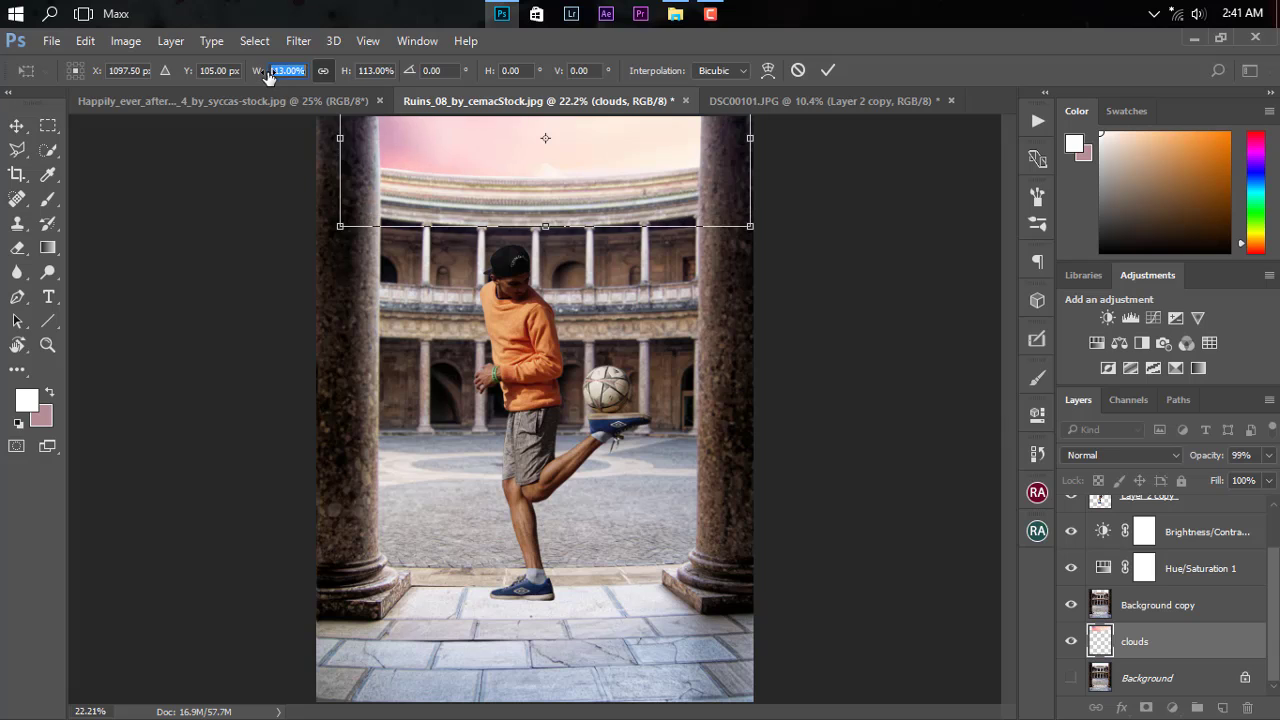
{"action": "key", "text": "Return"}
{"action": "key", "text": "z"}
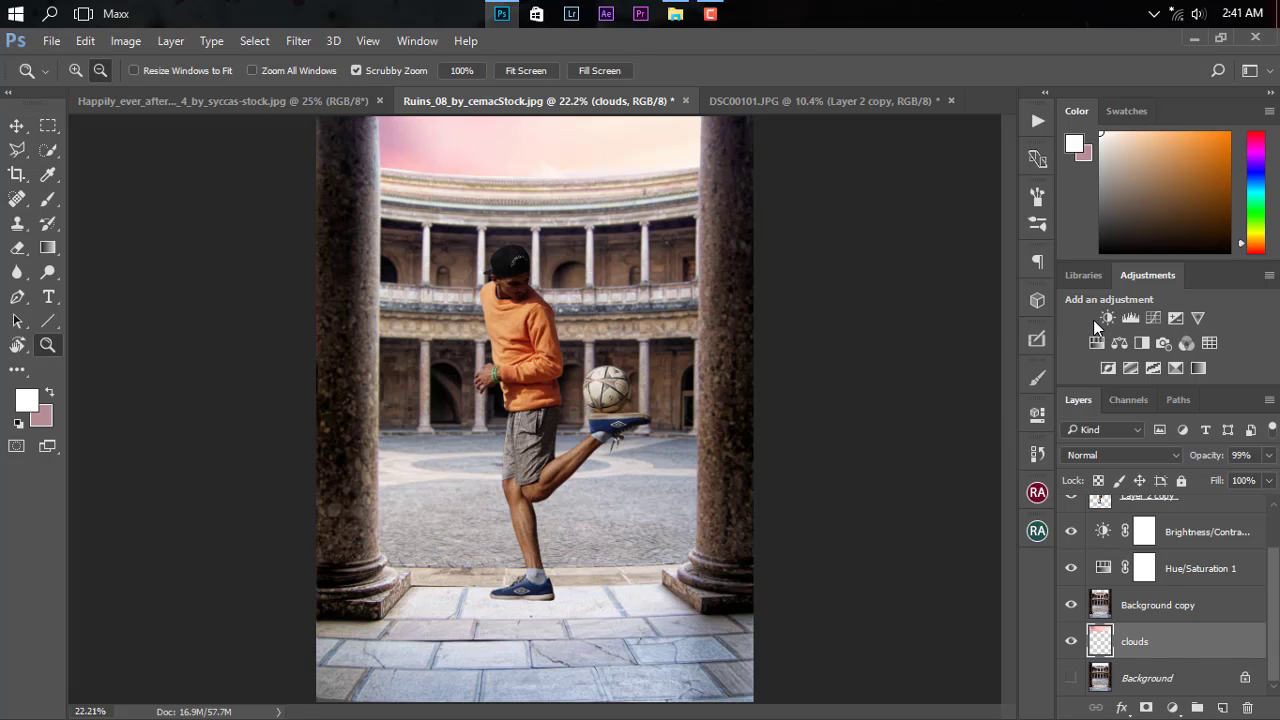
Add a Brightness/Contrast layer clipped to clouds at Brightness -4, toggling it to compare.
{"action": "left_click", "coordinate": [1107, 317]}
{"action": "right_click", "coordinate": [1215, 636]}
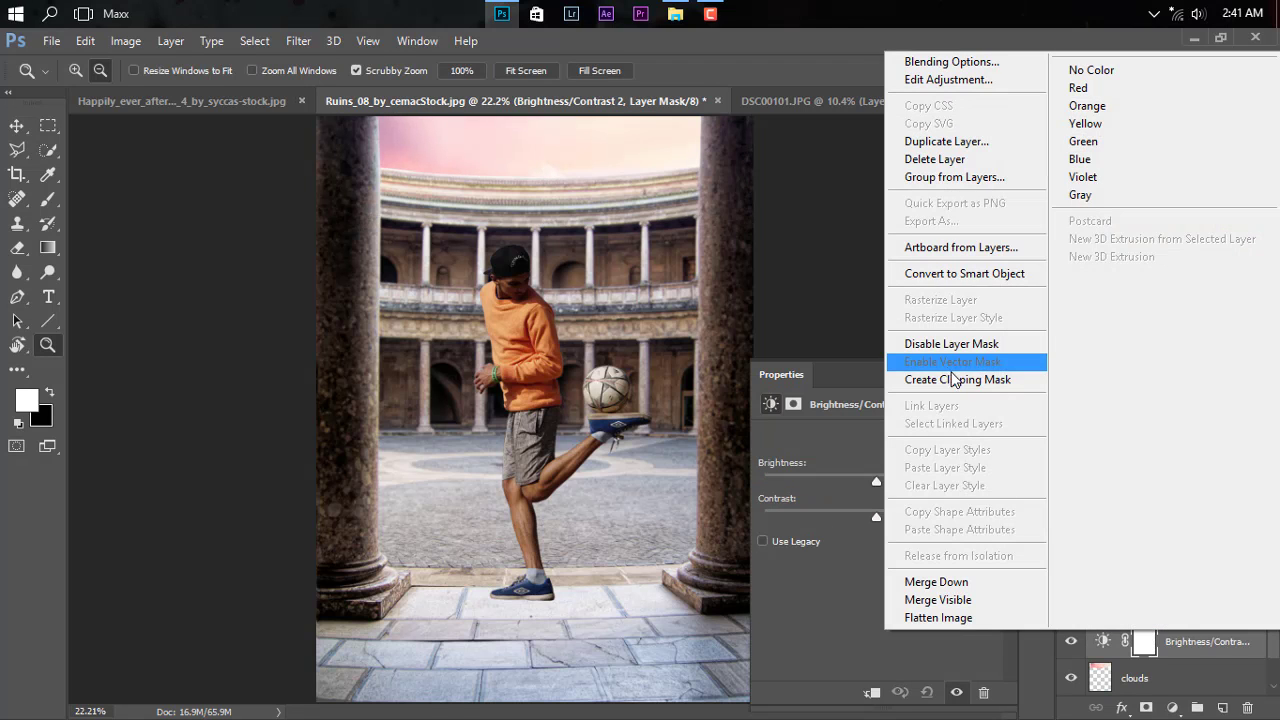
{"action": "left_click", "coordinate": [953, 379]}
{"action": "mouse_move", "coordinate": [878, 481]}
{"action": "left_mouse_down"}
{"action": "mouse_move", "coordinate": [911, 477]}
{"action": "mouse_move", "coordinate": [874, 492]}
{"action": "left_mouse_up"}
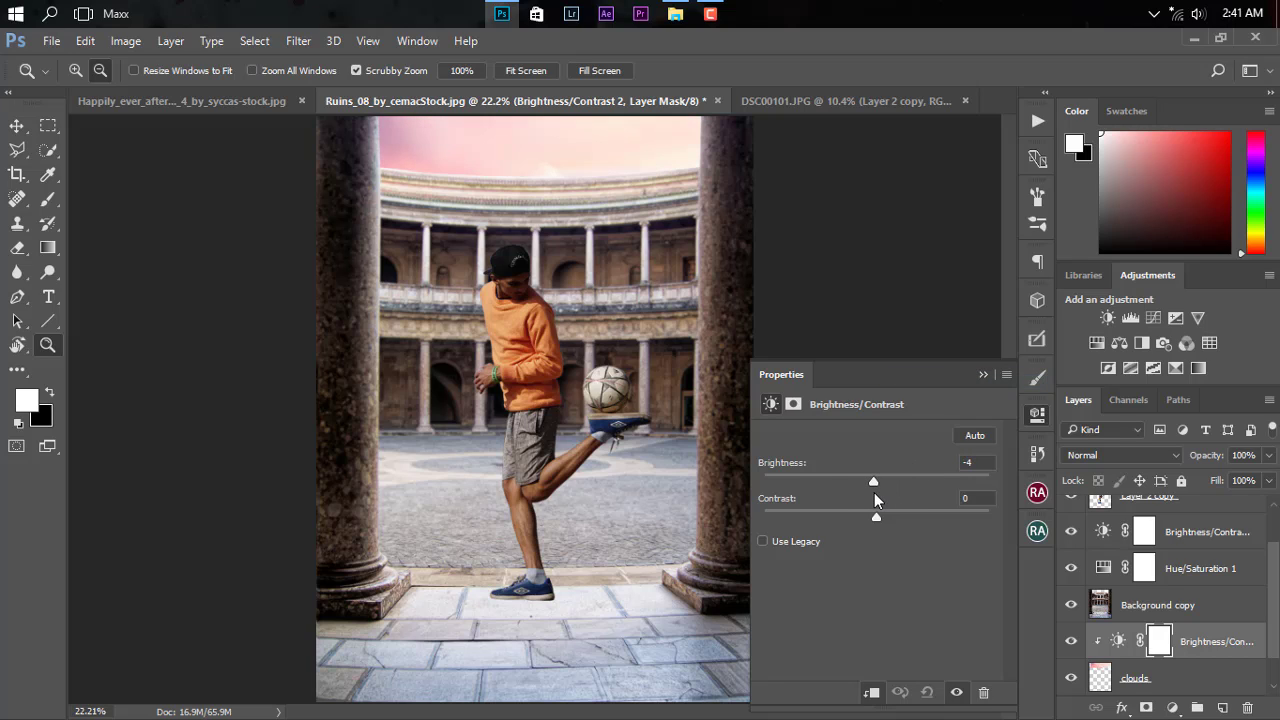
{"action": "left_click", "coordinate": [982, 375]}
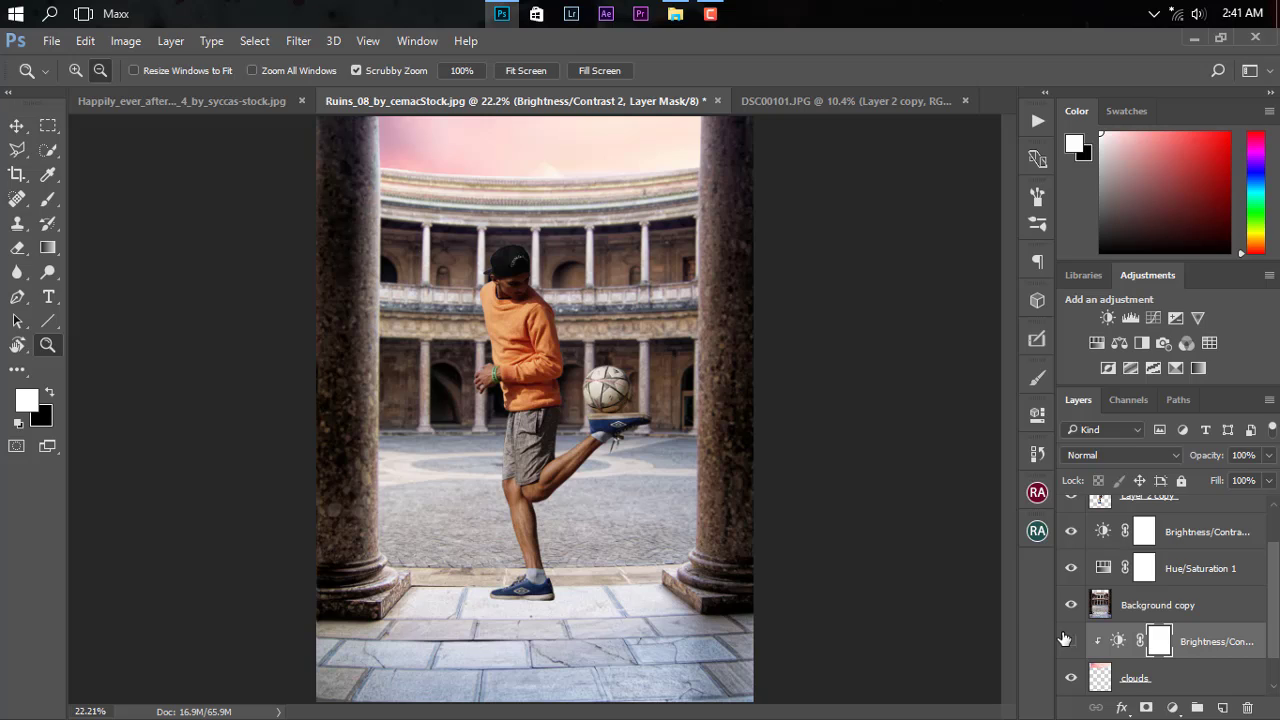
{"action": "left_click", "coordinate": [1065, 639]}
{"action": "left_click", "coordinate": [1069, 641]}
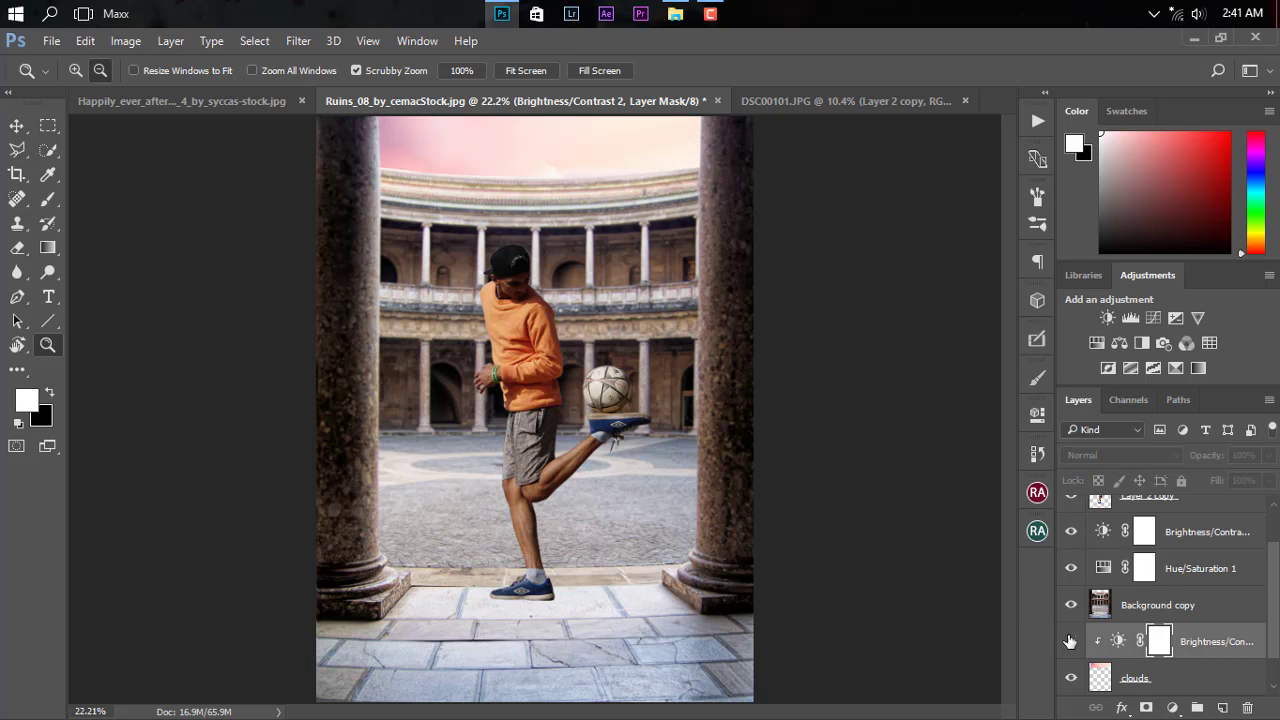
{"action": "left_click", "coordinate": [1070, 641]}
Reposition the clouds layer slightly with Free Transform.
{"action": "left_click", "coordinate": [1110, 680]}
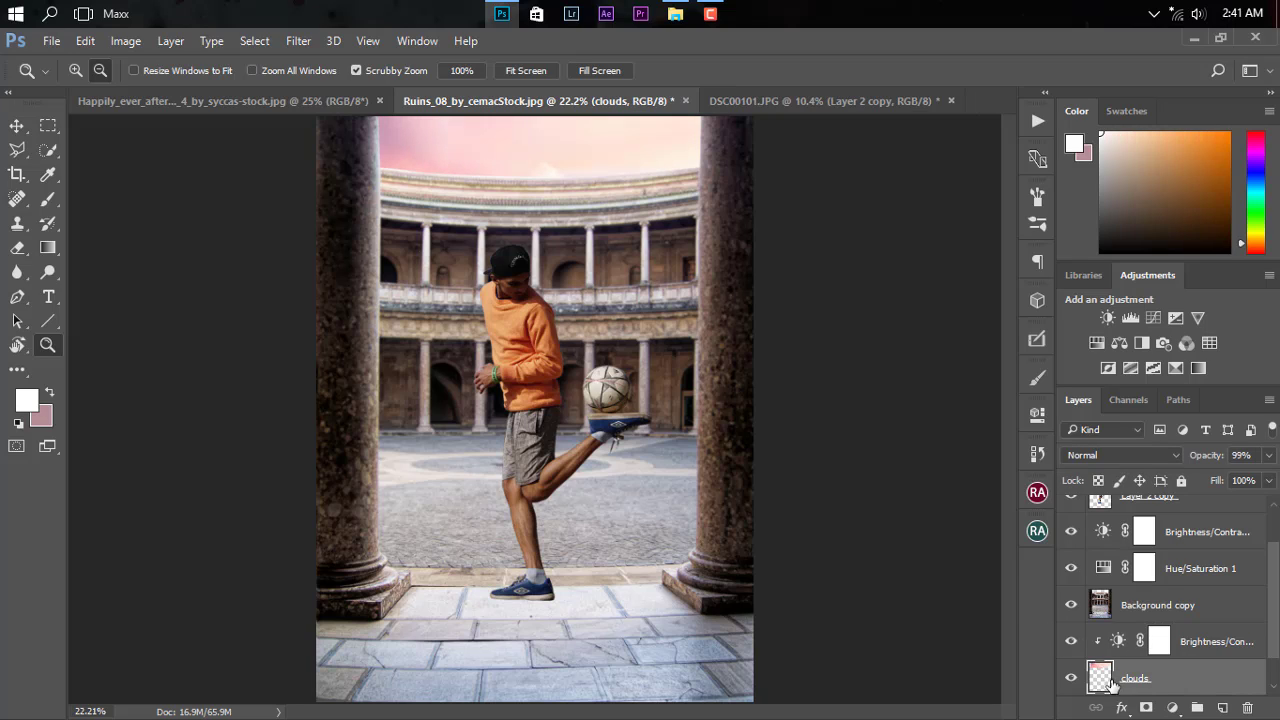
{"action": "key", "text": "ctrl+t"}
{"action": "mouse_move", "coordinate": [629, 190]}
{"action": "left_mouse_down"}
{"action": "mouse_move", "coordinate": [530, 175]}
{"action": "mouse_move", "coordinate": [560, 145]}
{"action": "mouse_move", "coordinate": [657, 171]}
{"action": "mouse_move", "coordinate": [644, 283]}
{"action": "mouse_move", "coordinate": [626, 180]}
{"action": "left_mouse_up"}
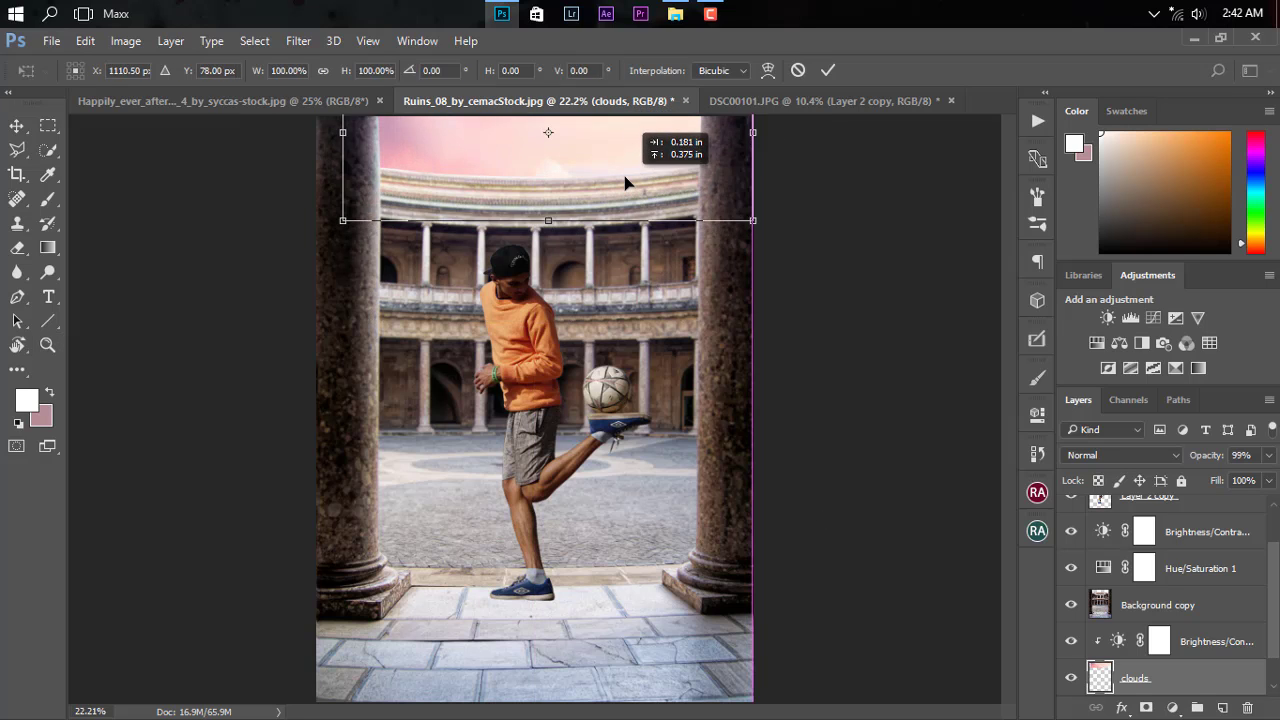
{"action": "key", "text": "Return"}
{"action": "key", "text": "z"}
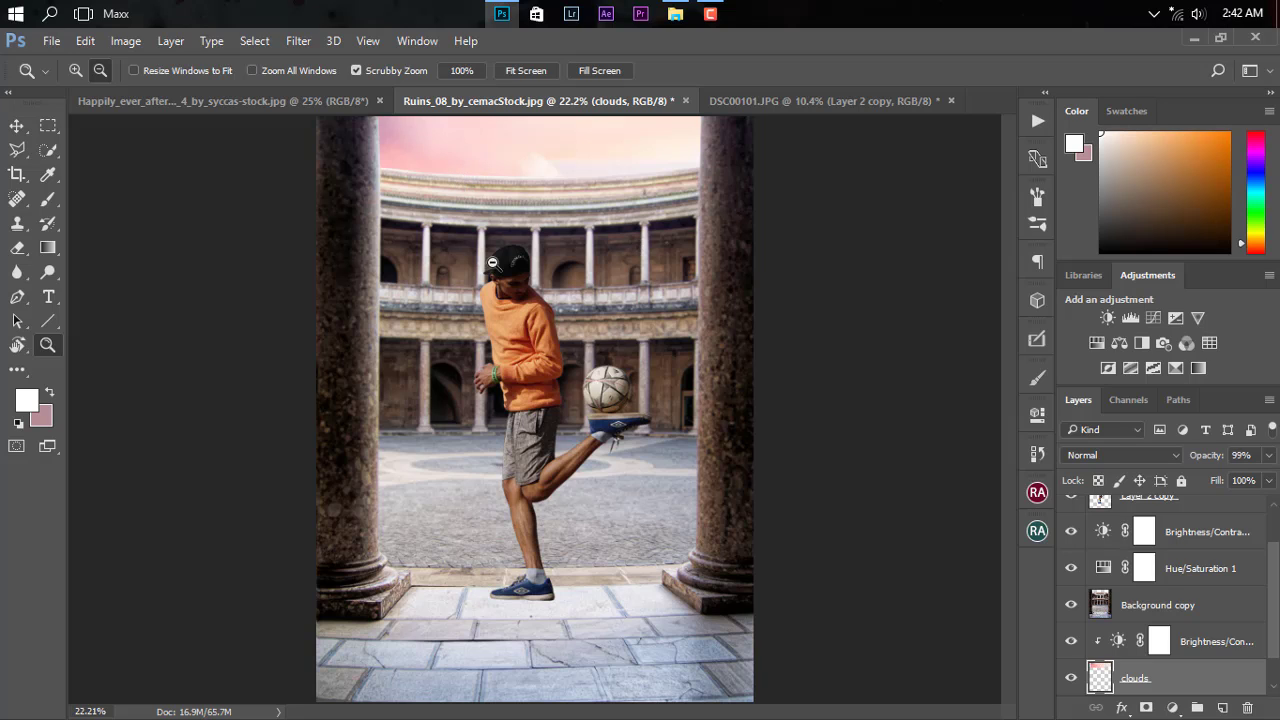
Add a new Layer 1 and brush a soft white glow into the top-centre sky.
{"action": "left_click", "coordinate": [1197, 651]}
{"action": "left_click", "coordinate": [1222, 707]}
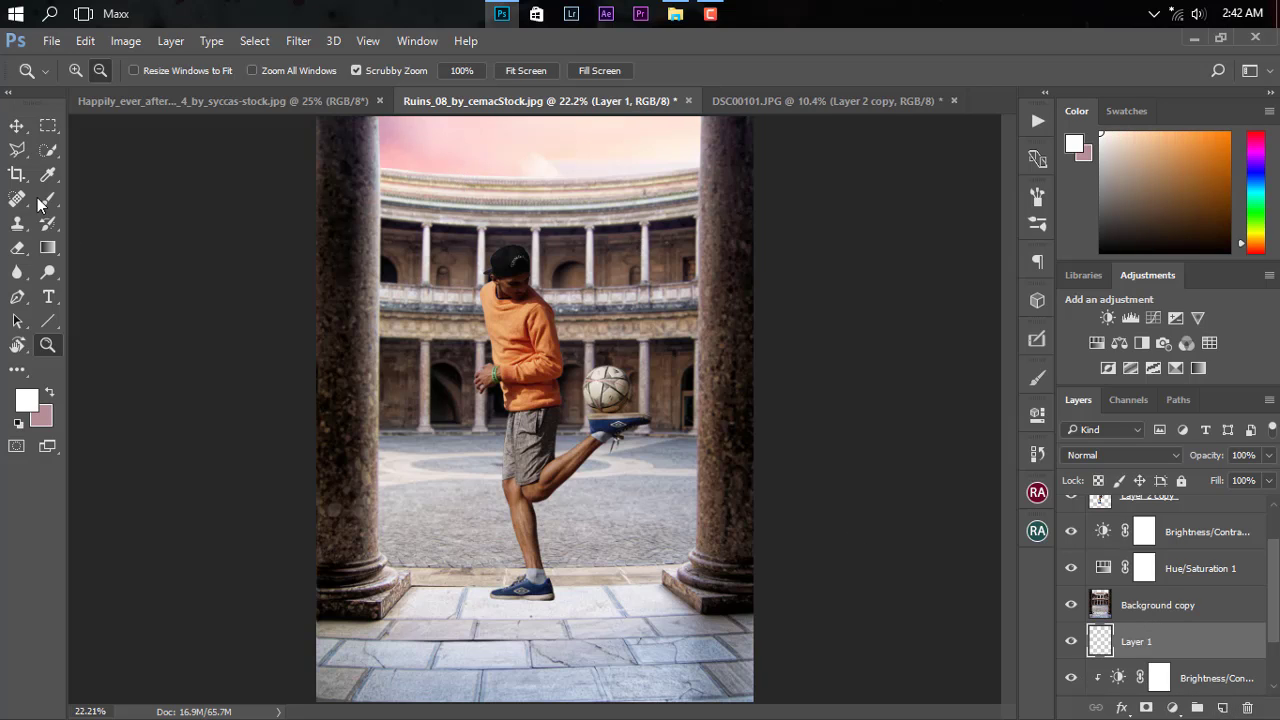
{"action": "key", "text": "b"}
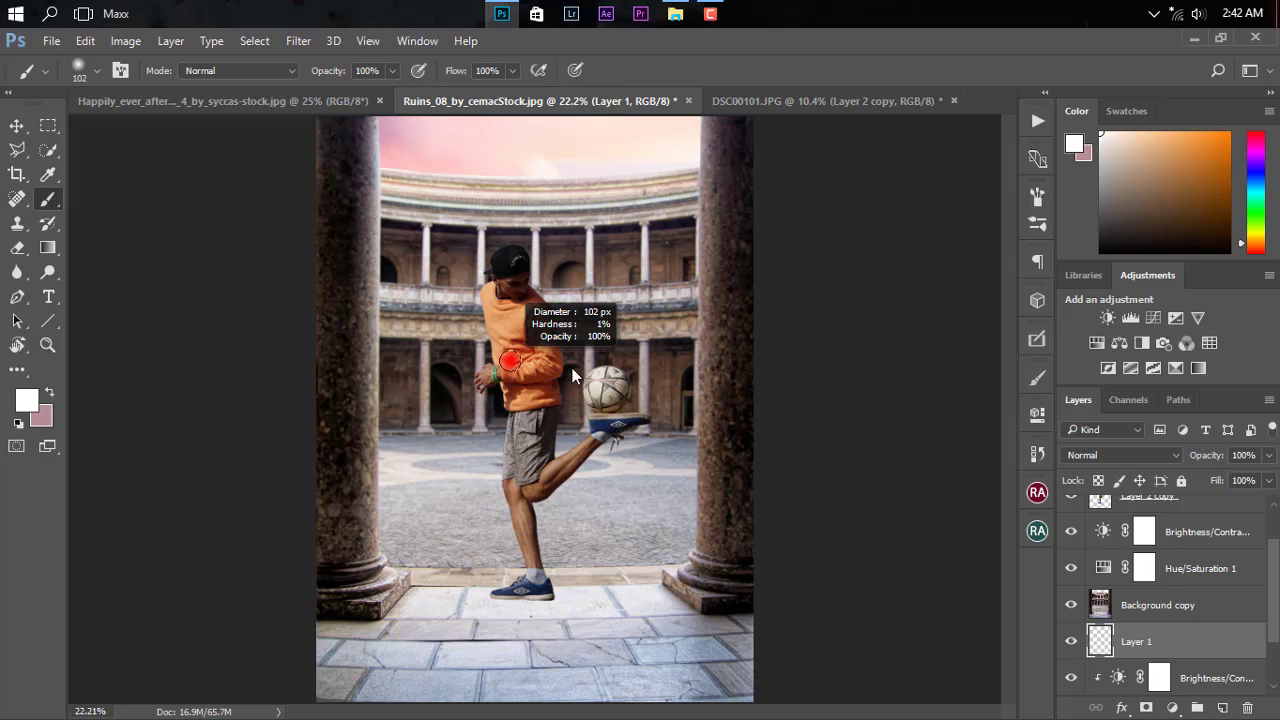
{"action": "left_click", "coordinate": [532, 180]}
{"action": "key", "text": "ctrl+z"}
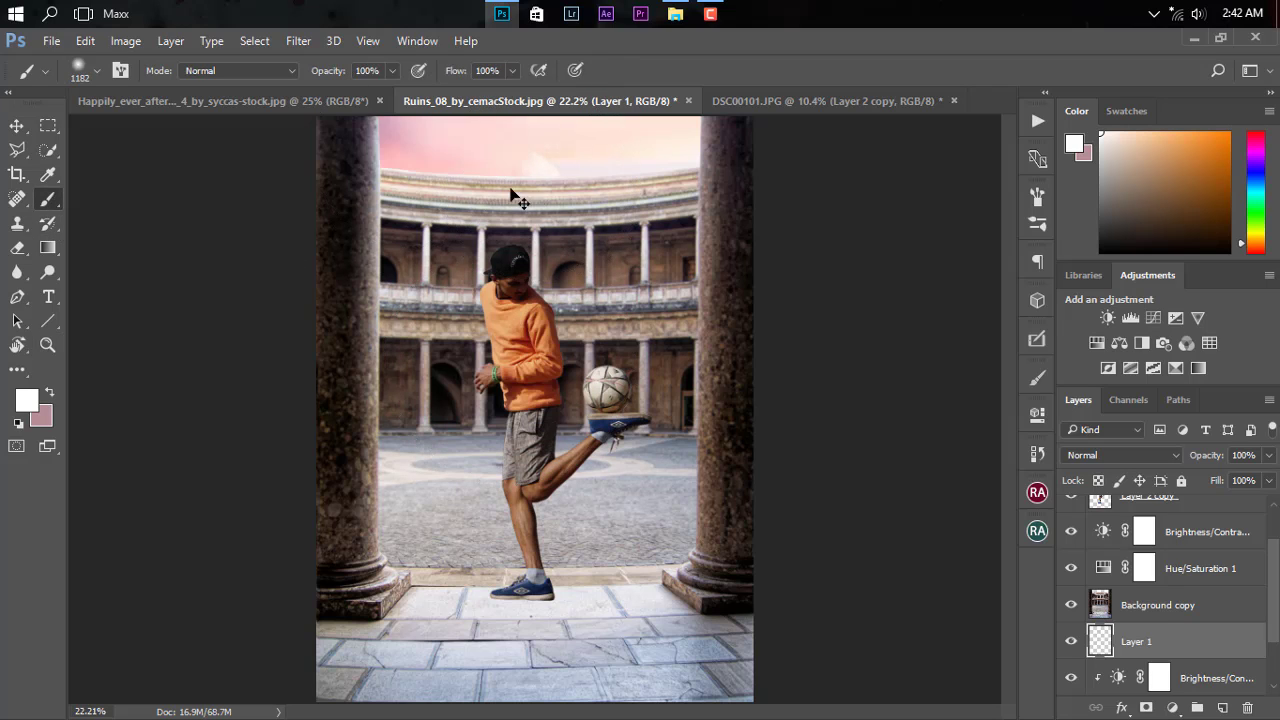
{"action": "left_click", "coordinate": [538, 150]}
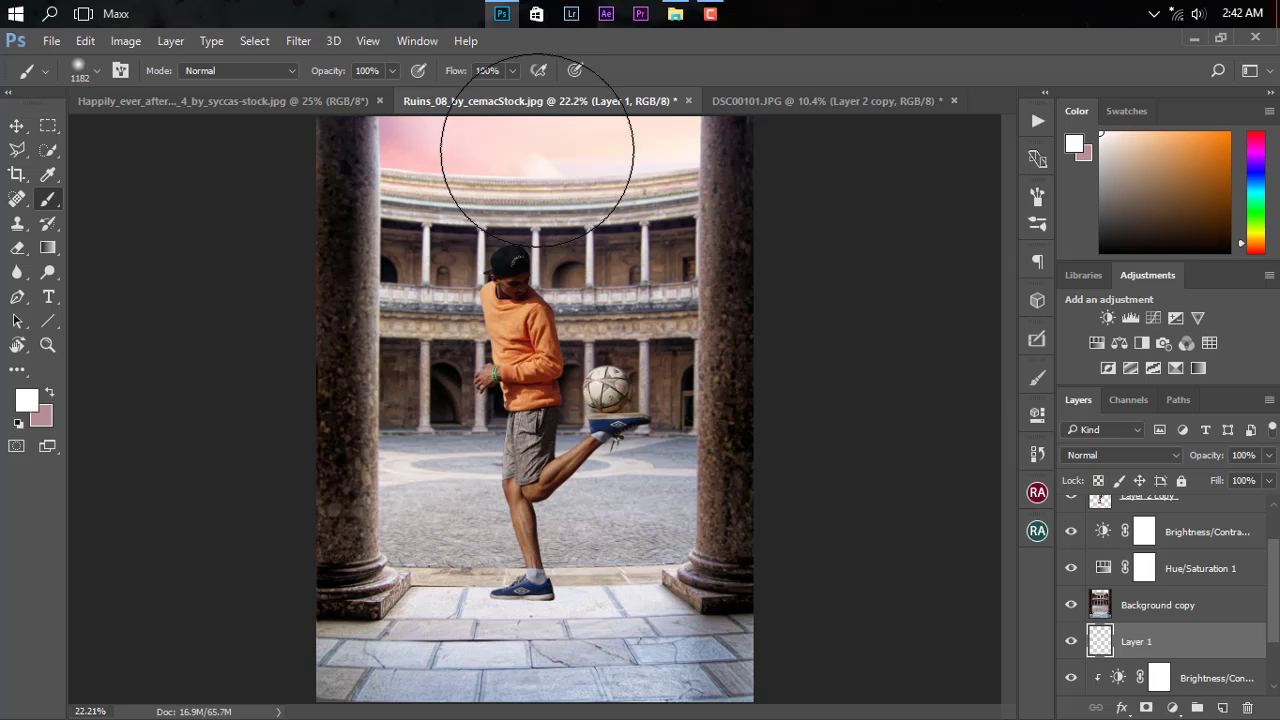
{"action": "left_click", "coordinate": [536, 150]}
Enlarge the glow, shift it left, and lower Layer 1 opacity to about 26%.
{"action": "key", "text": "ctrl+t"}
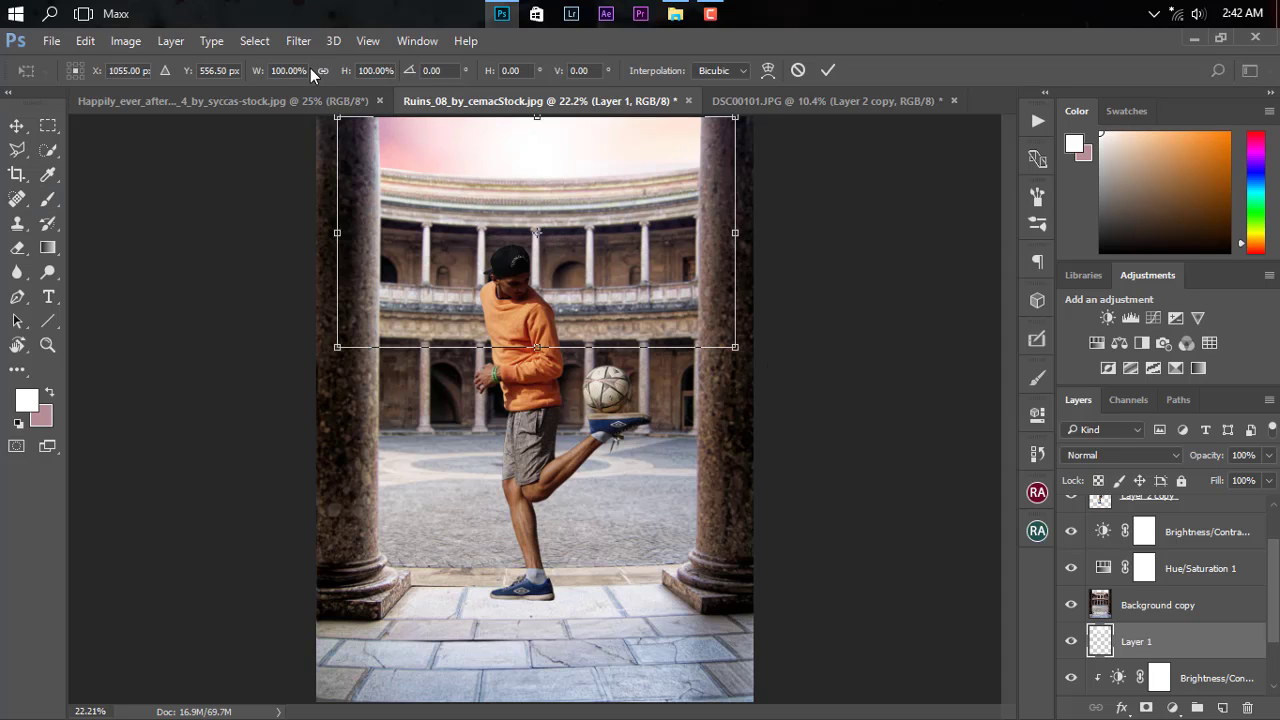
{"action": "left_click_drag", "start_coordinate": [513, 311], "coordinate": [460, 311]}
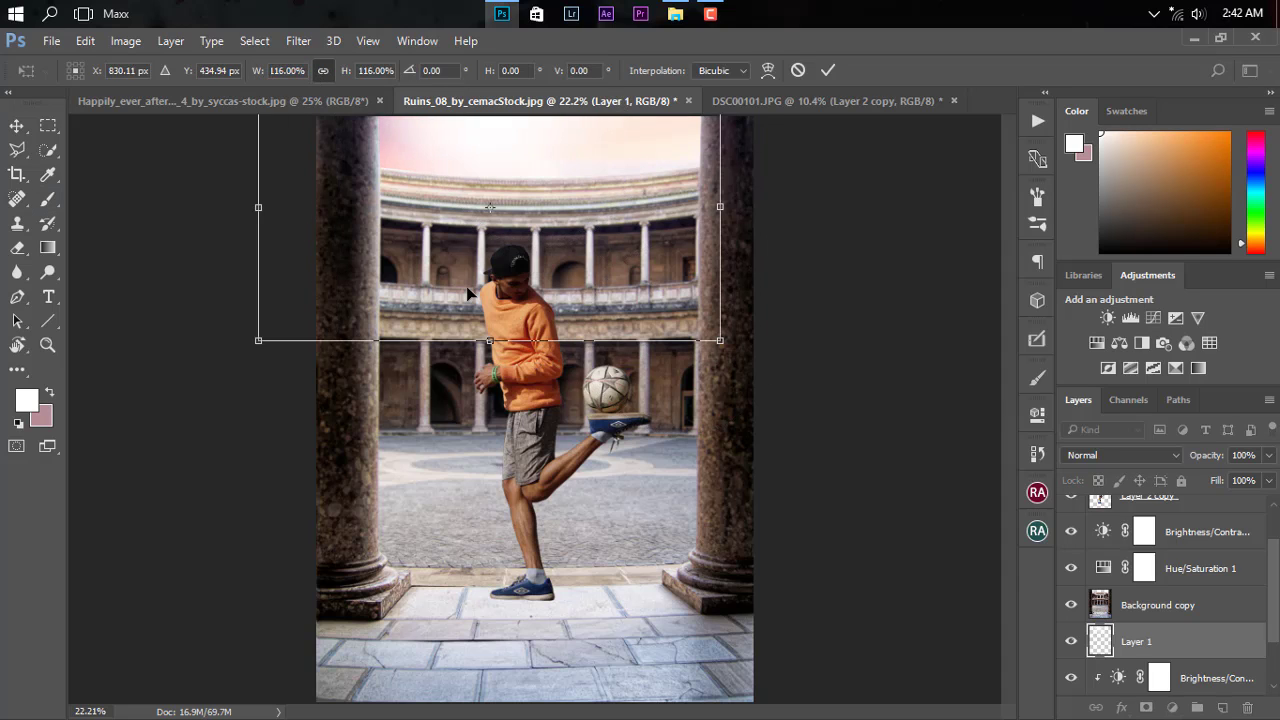
{"action": "key", "text": "Return"}
{"action": "mouse_move", "coordinate": [1215, 455]}
{"action": "left_mouse_down"}
{"action": "mouse_move", "coordinate": [1148, 463]}
{"action": "mouse_move", "coordinate": [1090, 606]}
{"action": "left_mouse_up"}
Reduce the brush size to 78 px before switching to the Move tool.
{"action": "right_click", "coordinate": [605, 295]}
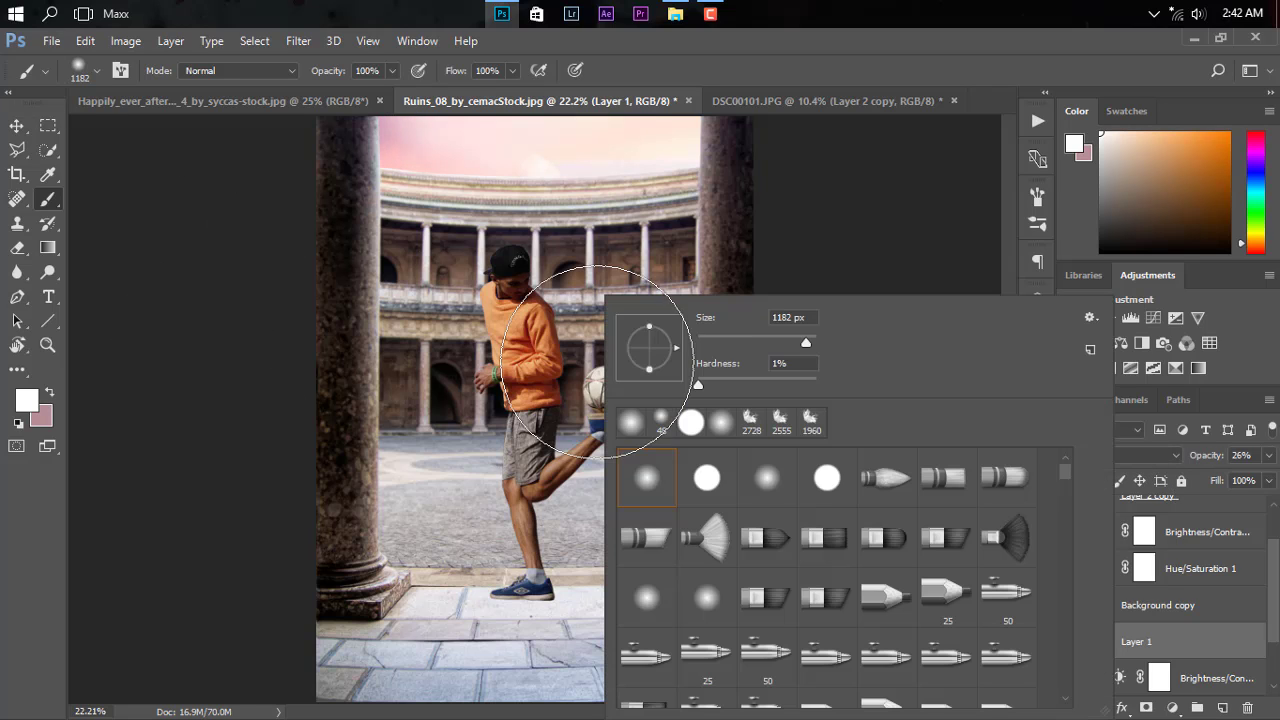
{"action": "left_click_drag", "start_coordinate": [751, 343], "coordinate": [742, 343]}
{"action": "key", "text": "v"}
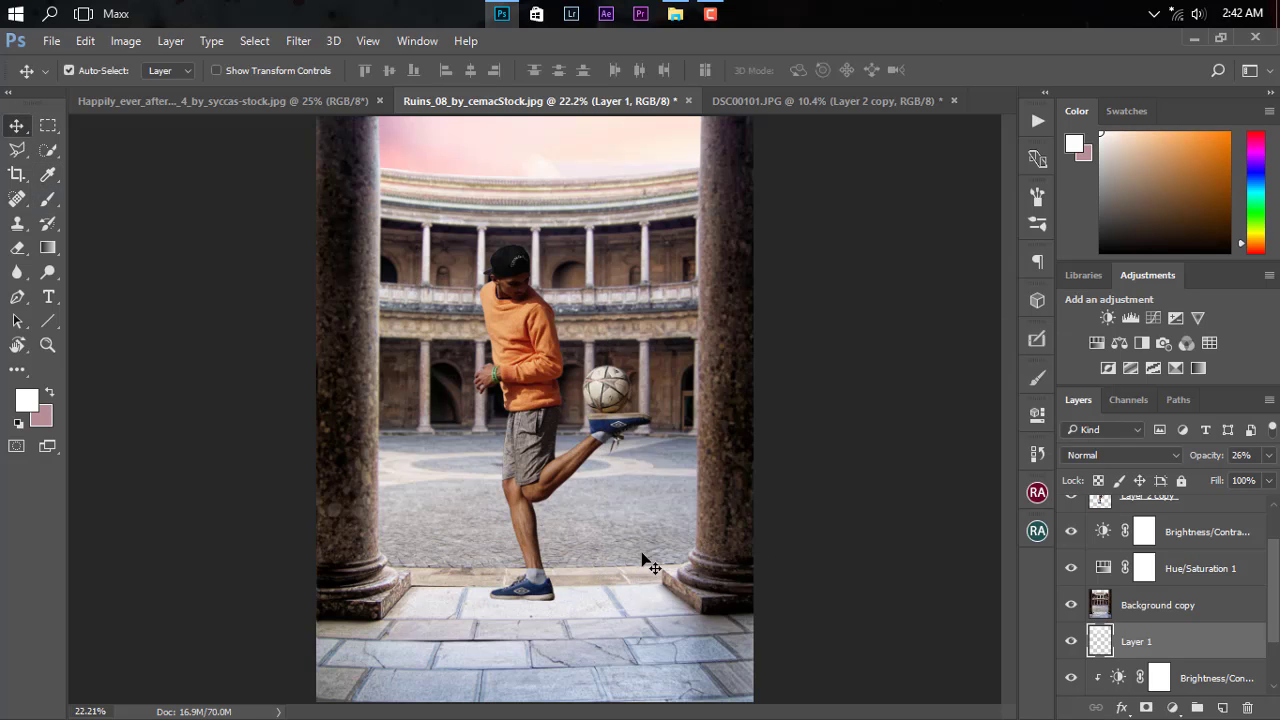
Zoom in on the blue shoe and select the Layer 2 copy footballer layer.
{"action": "scroll", "coordinate": [1153, 565], "scroll_direction": "up", "scroll_amount": 1}
{"action": "scroll", "coordinate": [1153, 565], "scroll_direction": "up", "scroll_amount": 1}
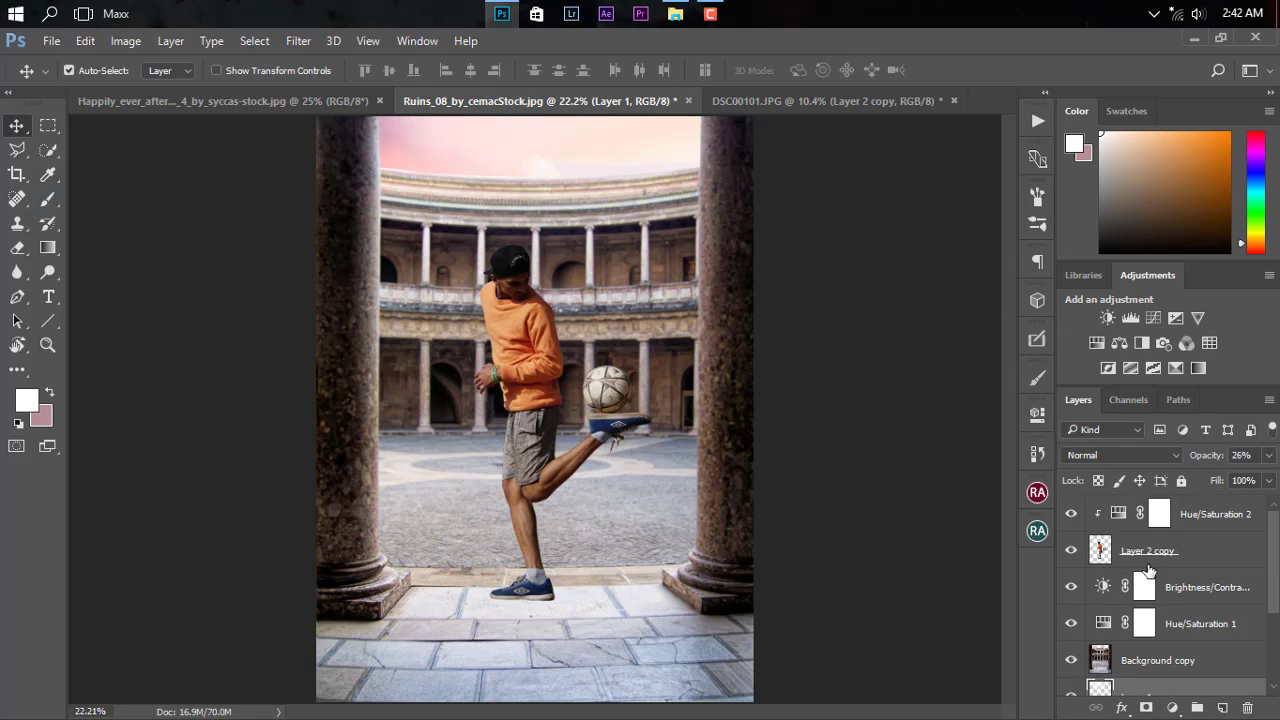
{"action": "key", "text": "z"}
{"action": "mouse_move", "coordinate": [535, 608]}
{"action": "left_mouse_down"}
{"action": "mouse_move", "coordinate": [697, 635]}
{"action": "mouse_move", "coordinate": [700, 580]}
{"action": "left_mouse_up"}
{"action": "key", "text": "v"}
{"action": "left_click", "coordinate": [710, 550]}
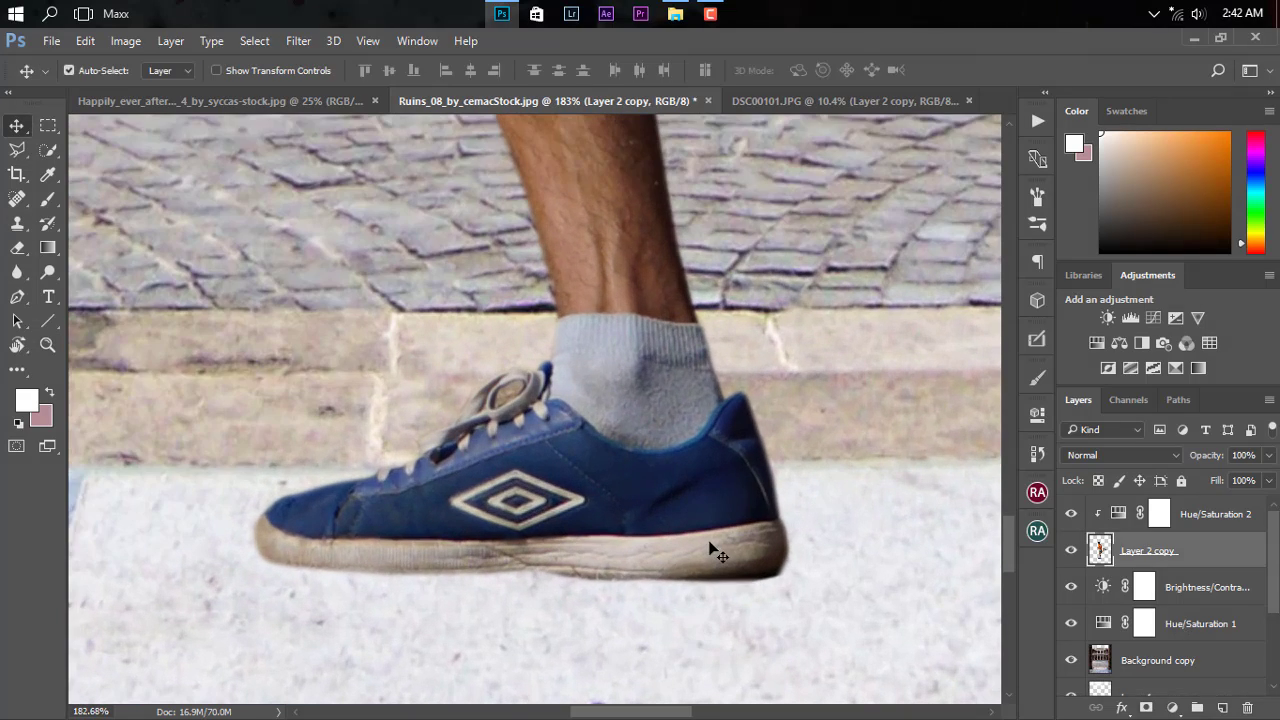
{"action": "left_click", "coordinate": [1071, 550]}
{"action": "scroll", "coordinate": [747, 622], "scroll_direction": "up", "scroll_amount": 2, "text": "alt"}
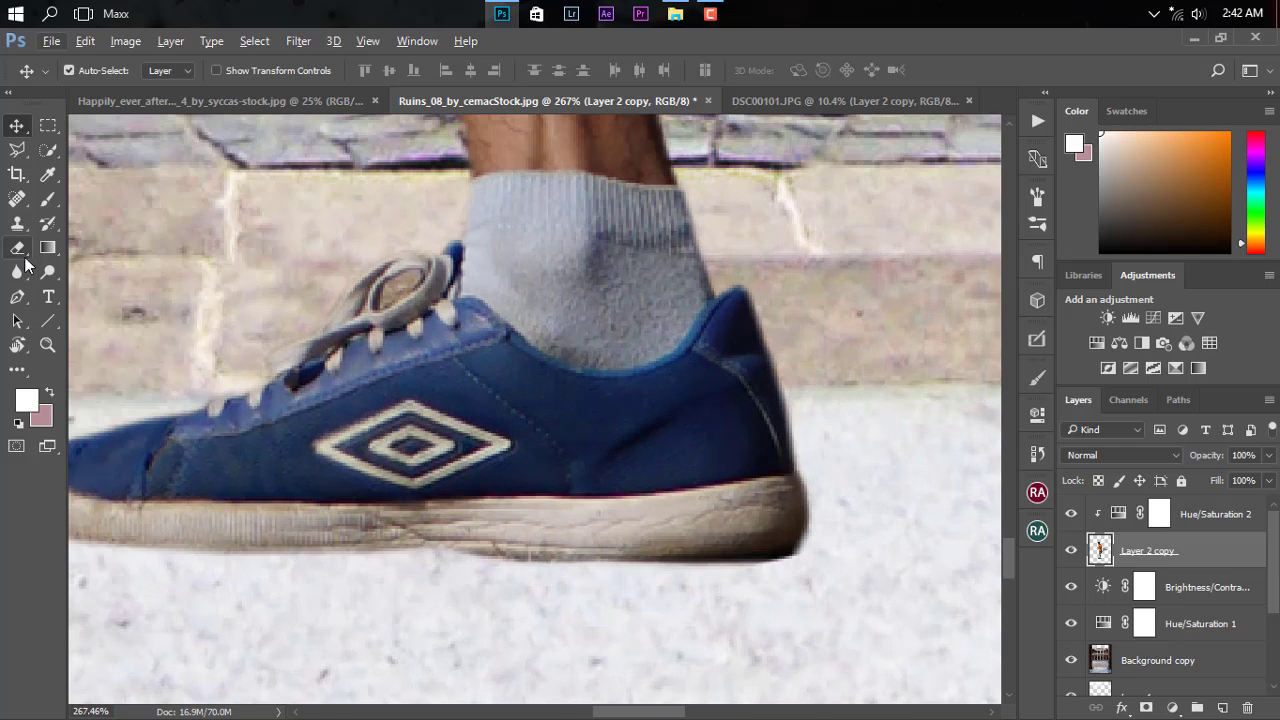
Mask the ragged heel edge on Layer 2 copy with a 17 px black brush, then add a new layer.
{"action": "left_click", "coordinate": [1146, 707]}
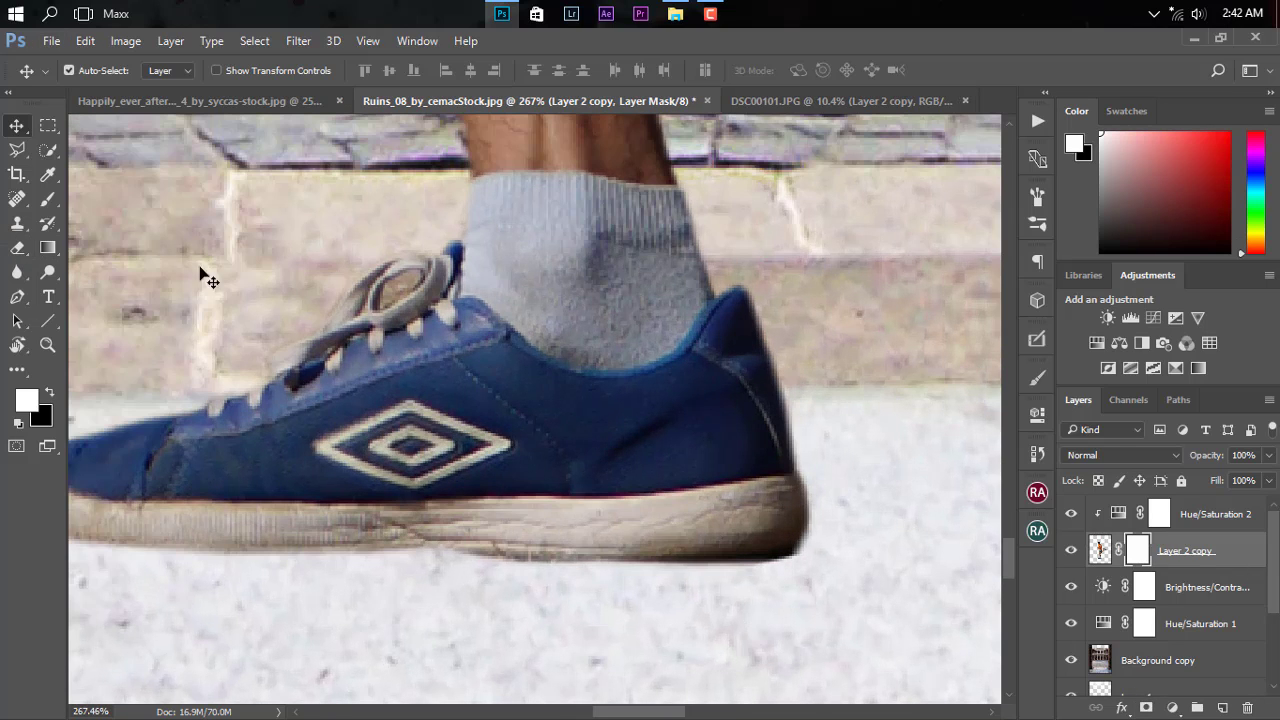
{"action": "left_click", "coordinate": [47, 199]}
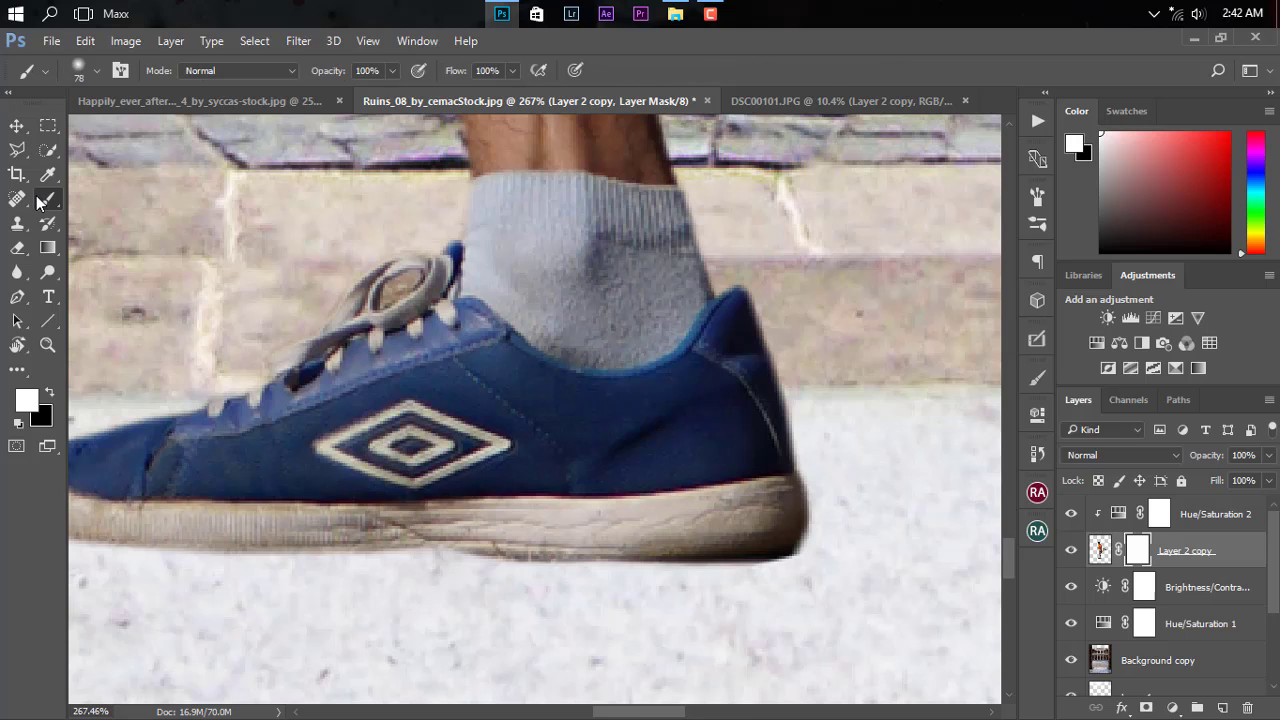
{"action": "left_click", "coordinate": [51, 394]}
{"action": "left_click_drag", "start_coordinate": [600, 466], "coordinate": [514, 472]}
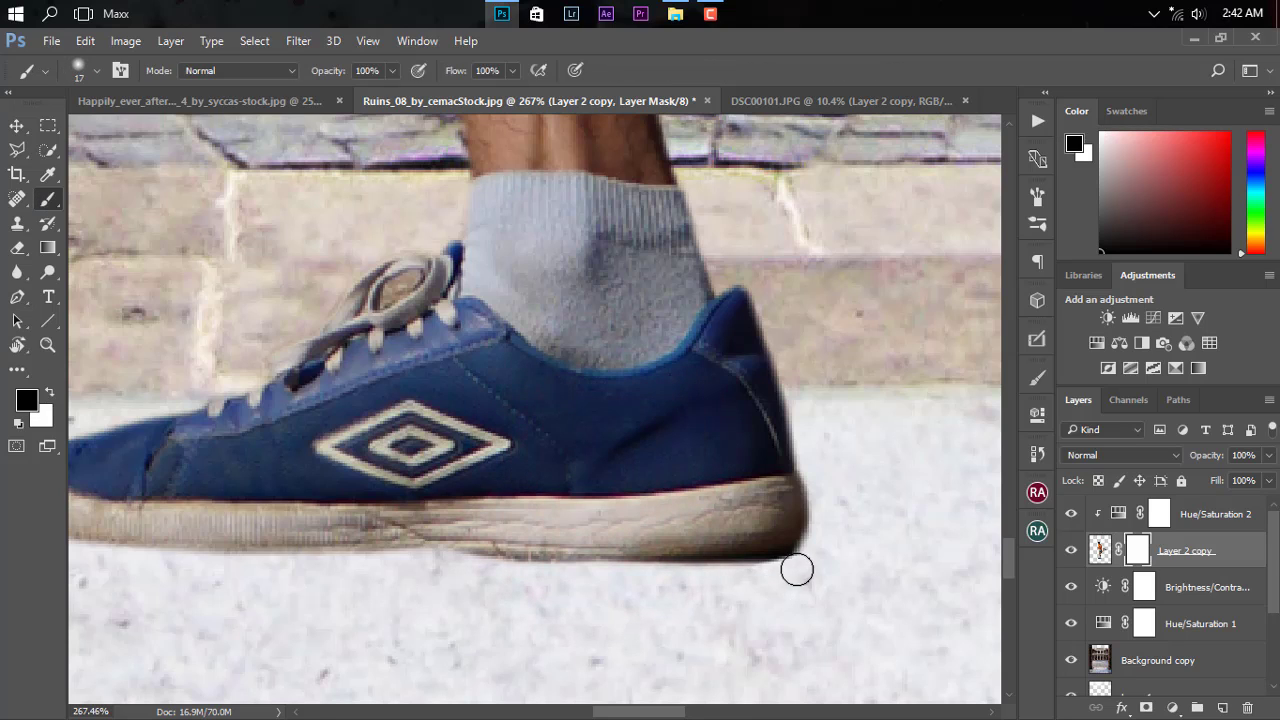
{"action": "left_click_drag", "start_coordinate": [726, 577], "coordinate": [803, 591]}
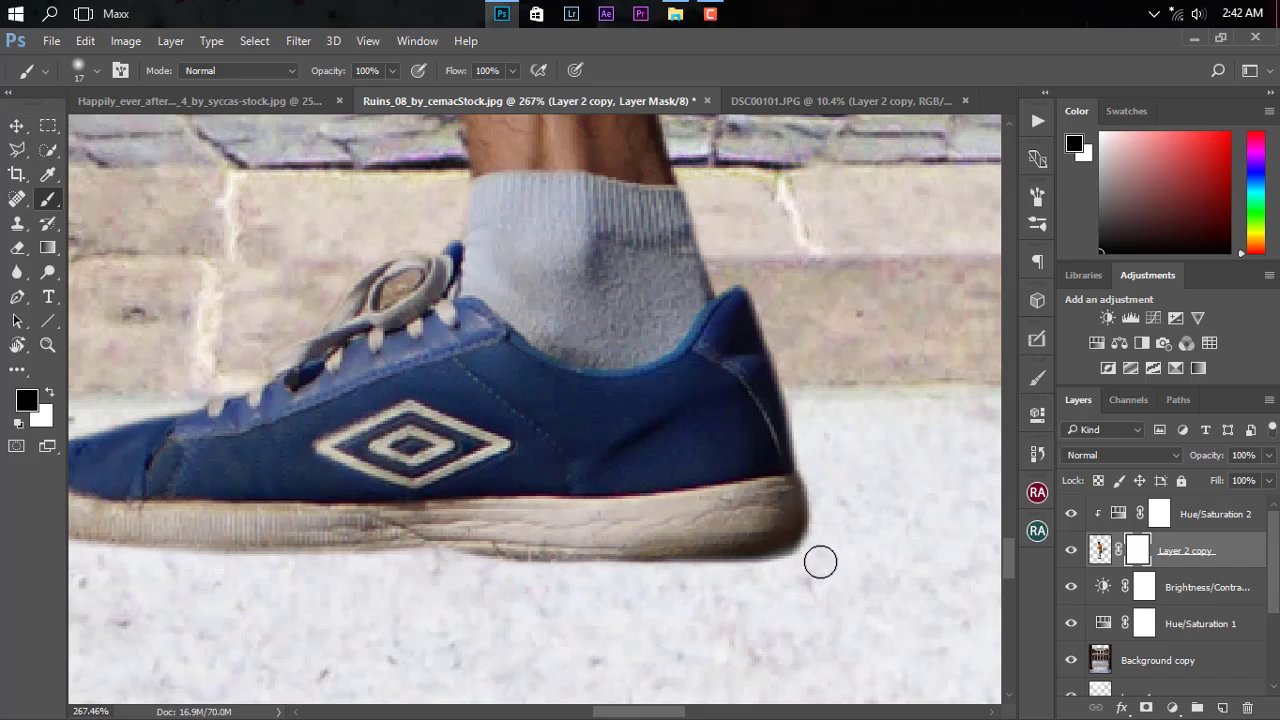
{"action": "scroll", "coordinate": [569, 600], "scroll_direction": "left", "scroll_amount": 2}
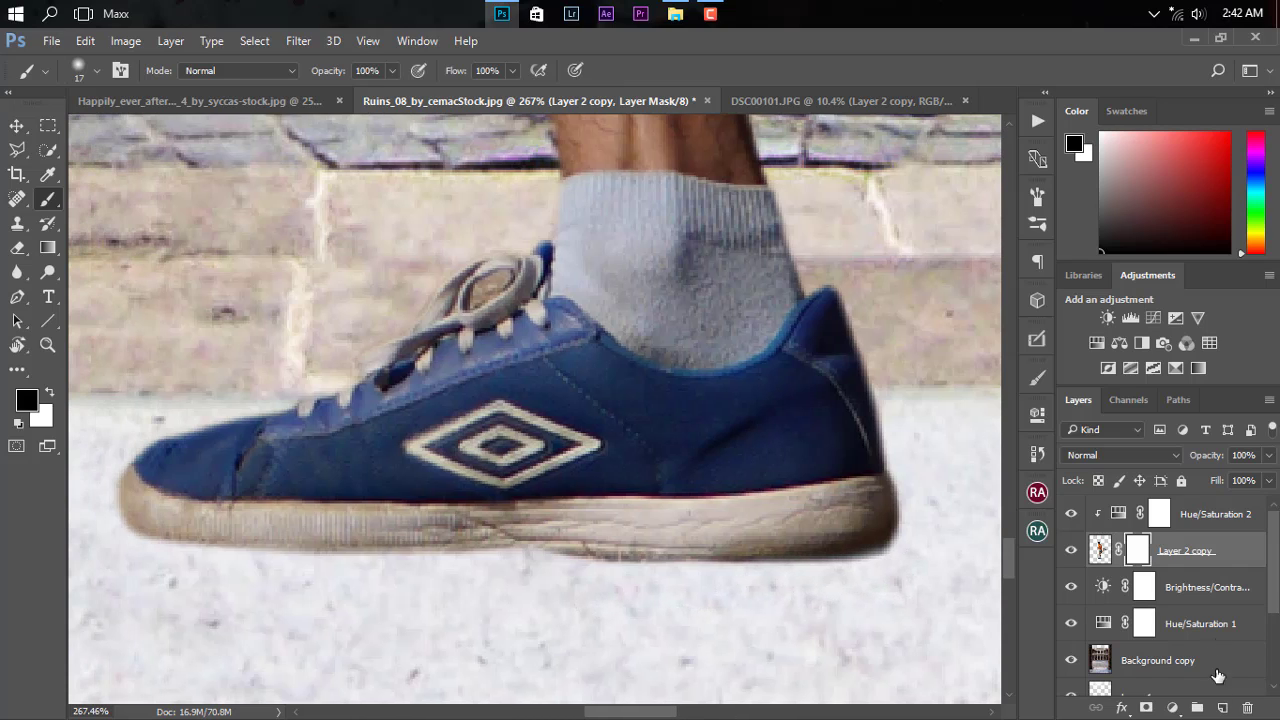
{"action": "left_click", "coordinate": [1222, 707]}
Set the foreground colour to black and the brush size to 12 px.
{"action": "left_click", "coordinate": [27, 400]}
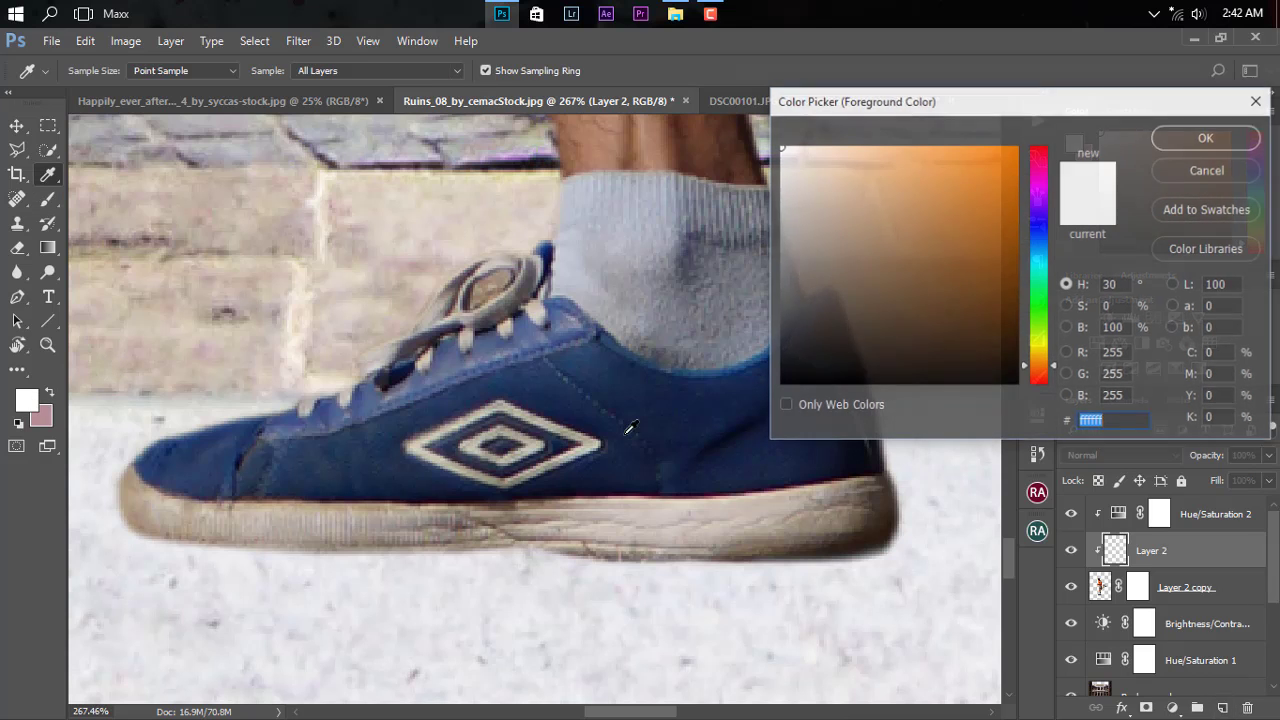
{"action": "left_click_drag", "start_coordinate": [806, 343], "coordinate": [781, 384]}
{"action": "left_click", "coordinate": [1205, 138]}
{"action": "key", "text": "b"}
{"action": "scroll", "coordinate": [893, 519], "scroll_direction": "up", "scroll_amount": 2}
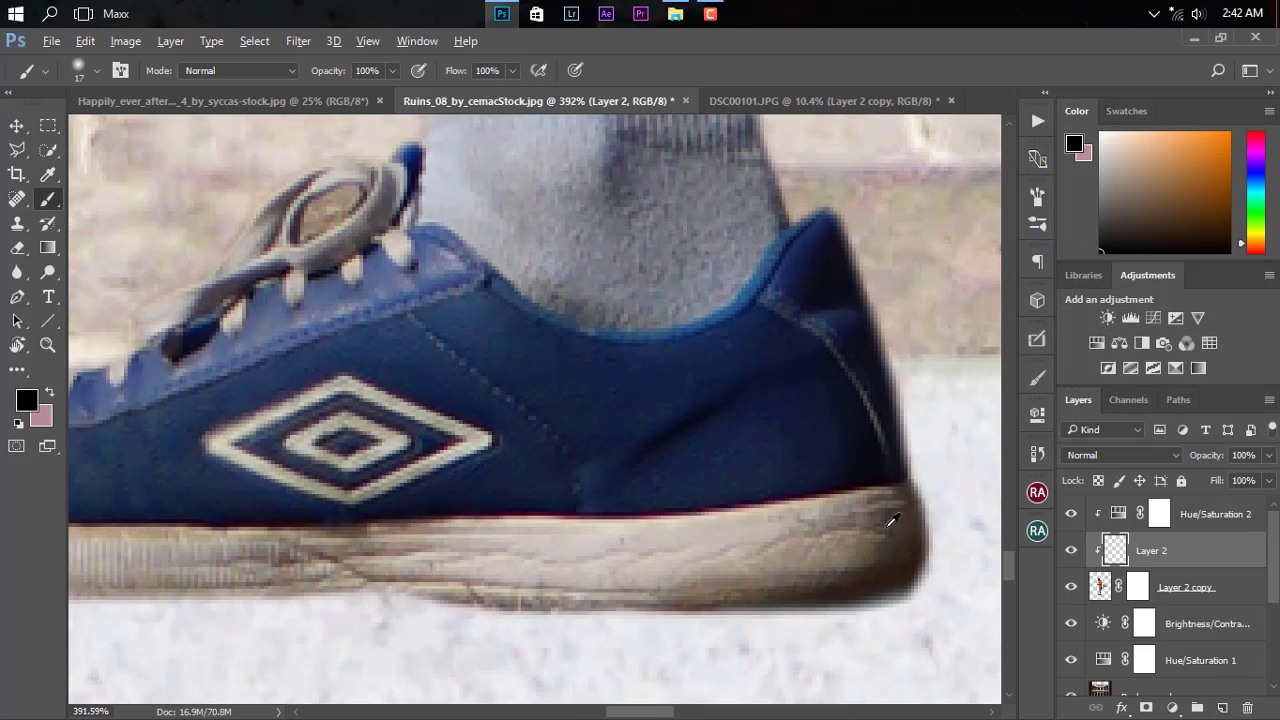
{"action": "scroll", "coordinate": [893, 519], "scroll_direction": "down", "scroll_amount": 1}
{"action": "scroll", "coordinate": [889, 510], "scroll_direction": "down", "scroll_amount": 2}
{"action": "left_click_drag", "start_coordinate": [866, 521], "coordinate": [860, 521]}
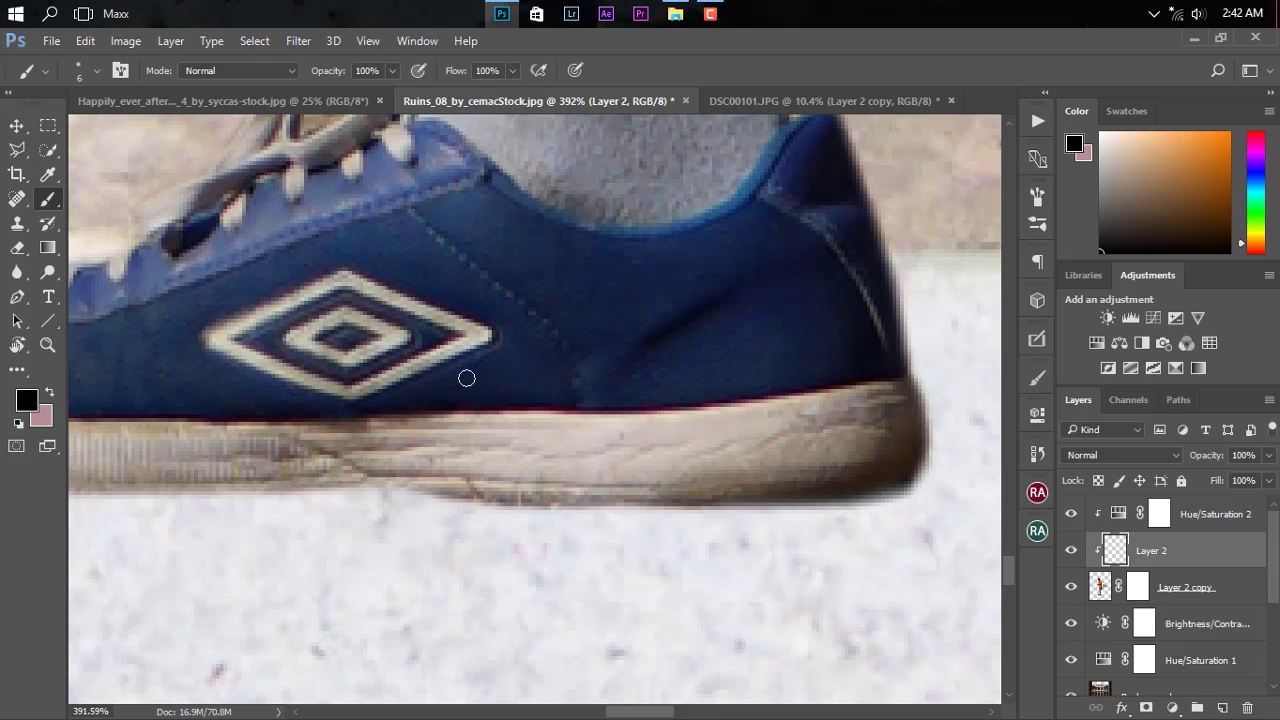
{"action": "left_click_drag", "start_coordinate": [655, 480], "coordinate": [667, 480]}
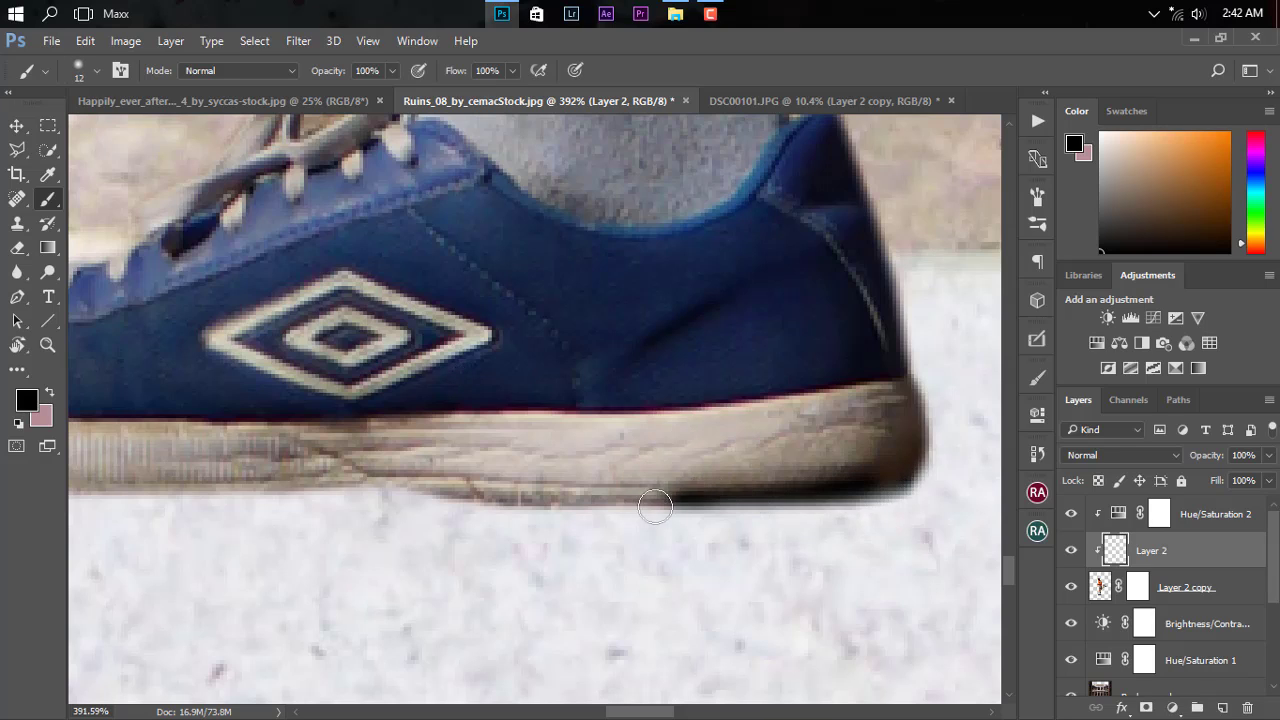
Paint a dark line along the sole's bottom edge to the toe, fade it to 70%, and add Layer 3.
{"action": "mouse_move", "coordinate": [897, 496]}
{"action": "left_mouse_down"}
{"action": "mouse_move", "coordinate": [589, 520]}
{"action": "mouse_move", "coordinate": [782, 519]}
{"action": "mouse_move", "coordinate": [415, 516]}
{"action": "mouse_move", "coordinate": [840, 503]}
{"action": "left_mouse_up"}
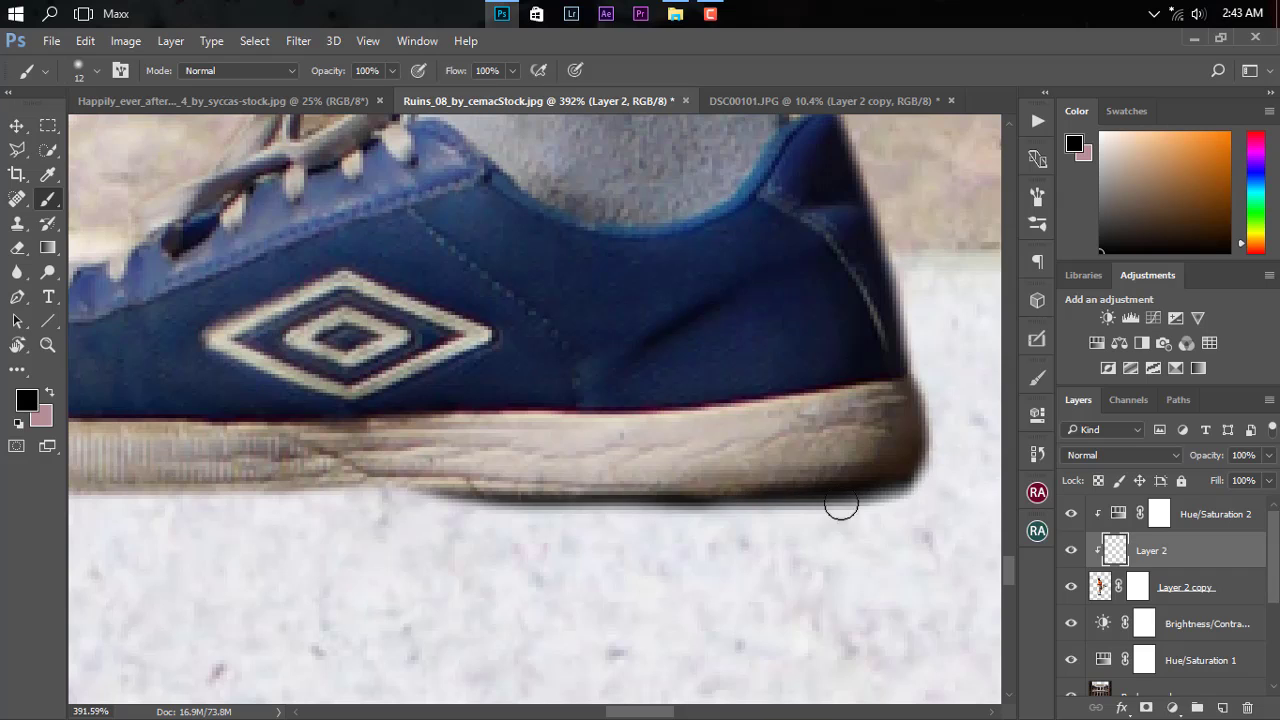
{"action": "scroll", "coordinate": [594, 531], "scroll_direction": "up", "scroll_amount": 2}
{"action": "scroll", "coordinate": [533, 539], "scroll_direction": "left", "scroll_amount": 3}
{"action": "scroll", "coordinate": [326, 537], "scroll_direction": "left", "scroll_amount": 2}
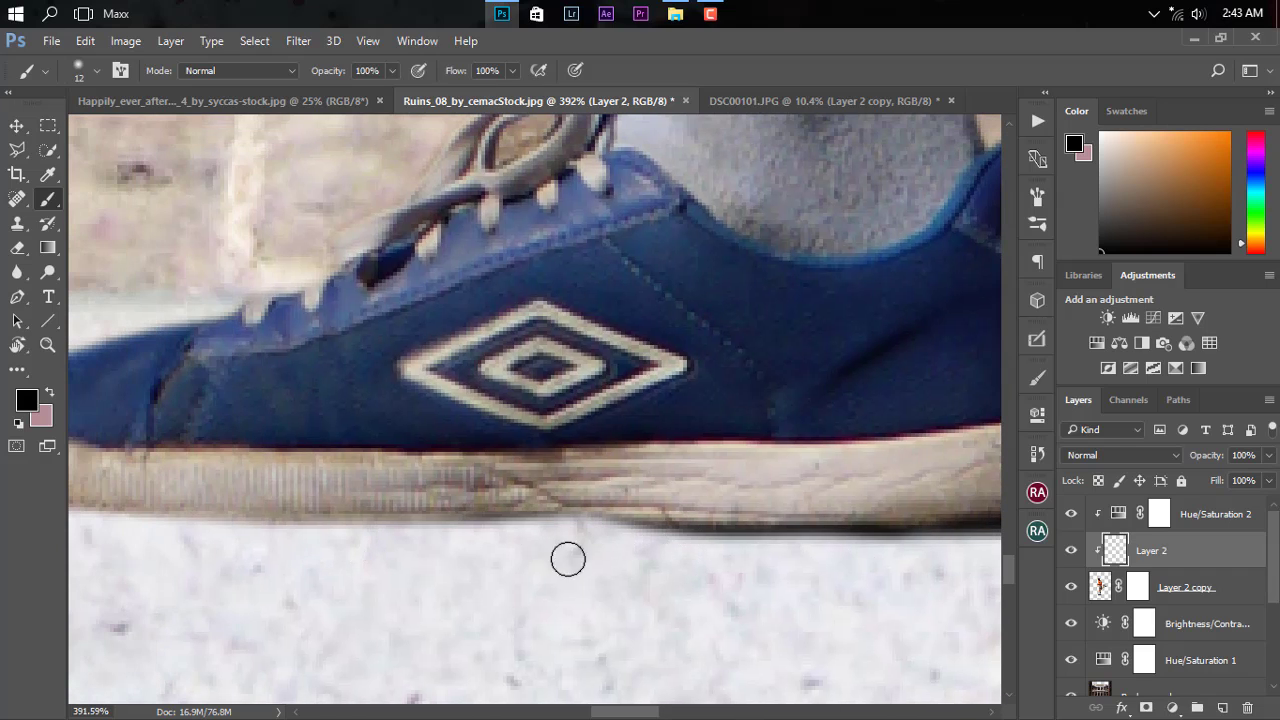
{"action": "mouse_move", "coordinate": [315, 540]}
{"action": "left_mouse_down"}
{"action": "mouse_move", "coordinate": [489, 534]}
{"action": "mouse_move", "coordinate": [197, 546]}
{"action": "left_mouse_up"}
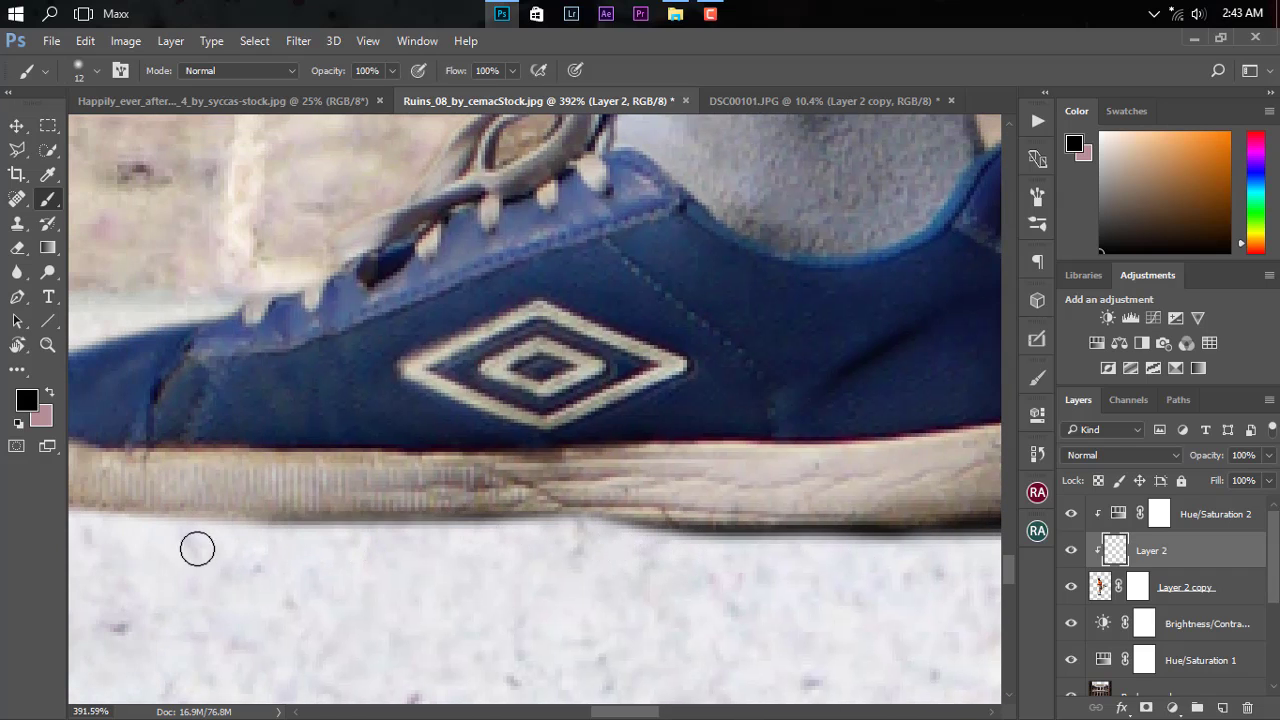
{"action": "scroll", "coordinate": [480, 568], "scroll_direction": "left", "scroll_amount": 2}
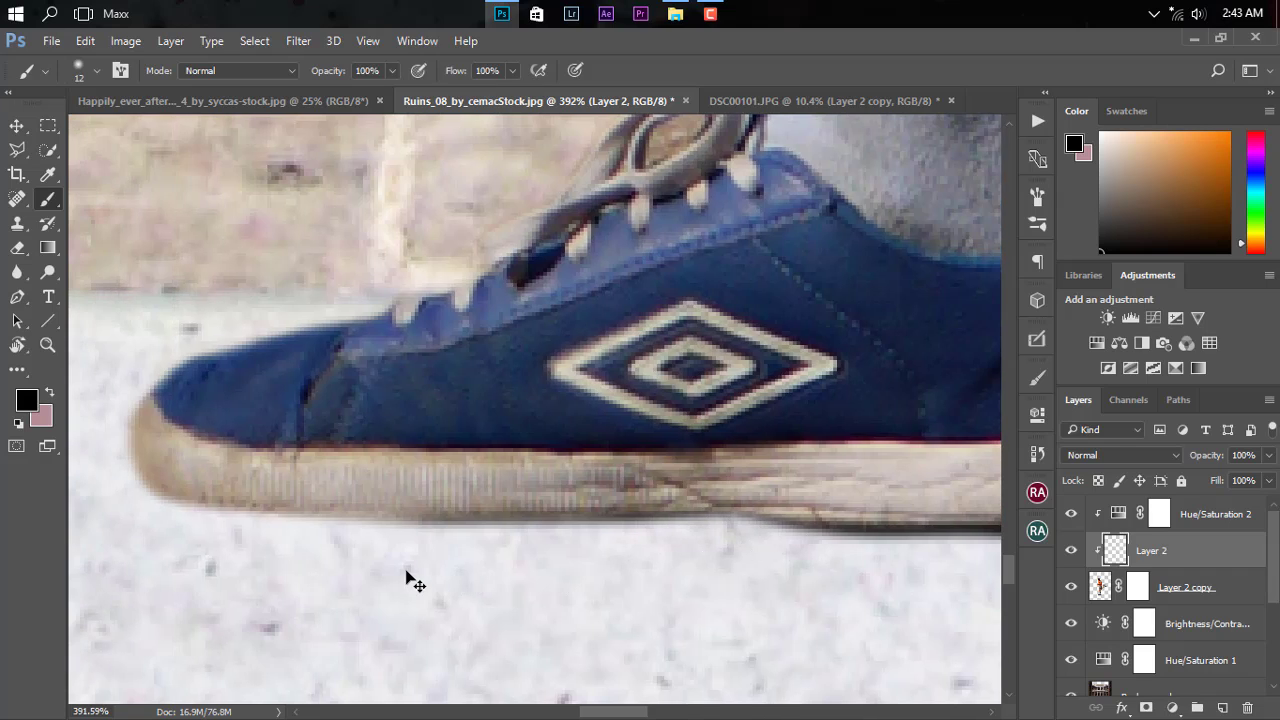
{"action": "scroll", "coordinate": [408, 580], "scroll_direction": "left", "scroll_amount": 2}
{"action": "scroll", "coordinate": [408, 580], "scroll_direction": "down", "scroll_amount": 2}
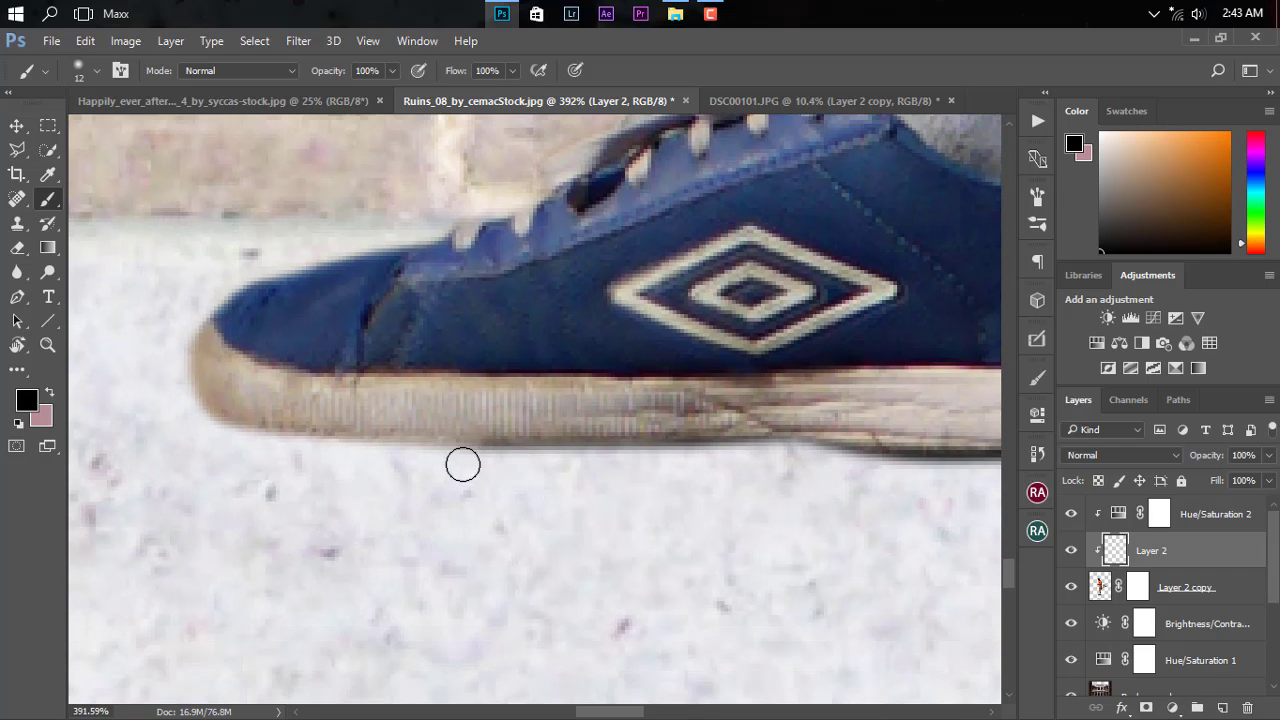
{"action": "mouse_move", "coordinate": [460, 458]}
{"action": "left_mouse_down"}
{"action": "mouse_move", "coordinate": [205, 432]}
{"action": "mouse_move", "coordinate": [431, 471]}
{"action": "mouse_move", "coordinate": [611, 460]}
{"action": "mouse_move", "coordinate": [340, 457]}
{"action": "mouse_move", "coordinate": [353, 453]}
{"action": "left_mouse_up"}
{"action": "scroll", "coordinate": [353, 453], "scroll_direction": "down", "scroll_amount": 3}
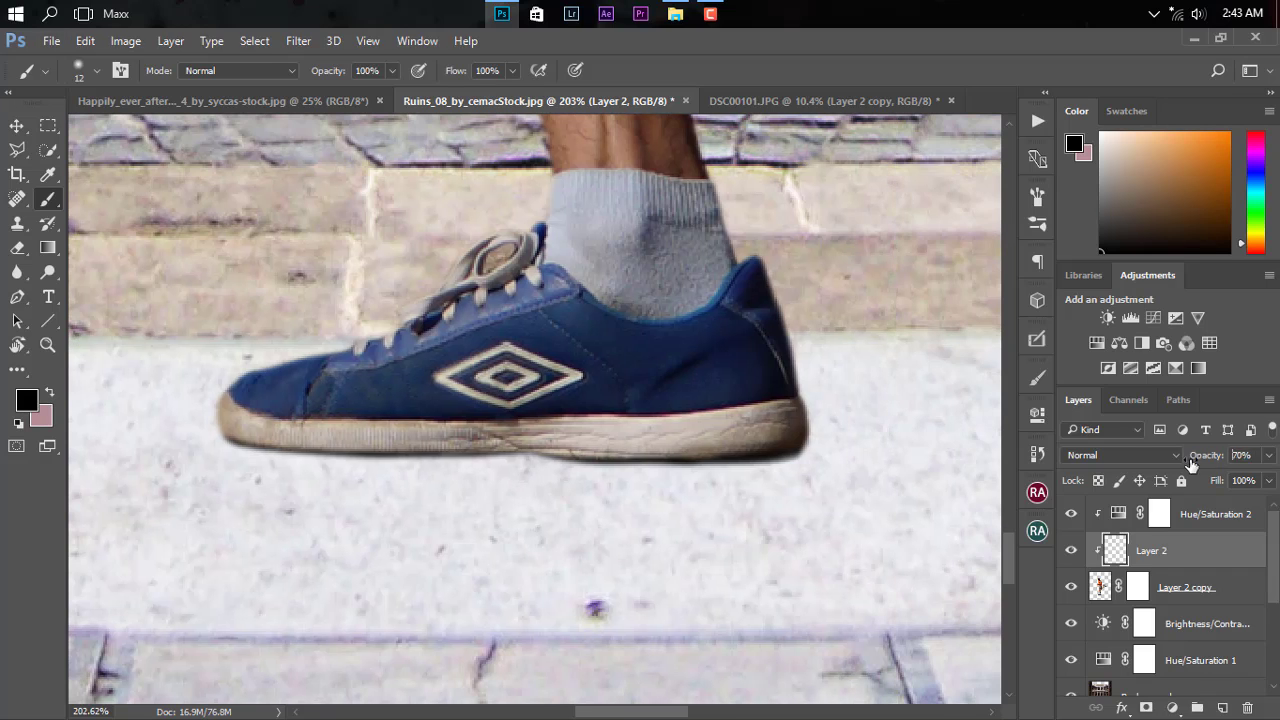
{"action": "left_click_drag", "start_coordinate": [1206, 455], "coordinate": [1188, 583]}
{"action": "left_click", "coordinate": [1200, 623]}
Paint a soft black shadow under the shoe on Layer 3 and fade it with a gradient mask.
{"action": "key", "text": "ctrl+shift+alt+n"}
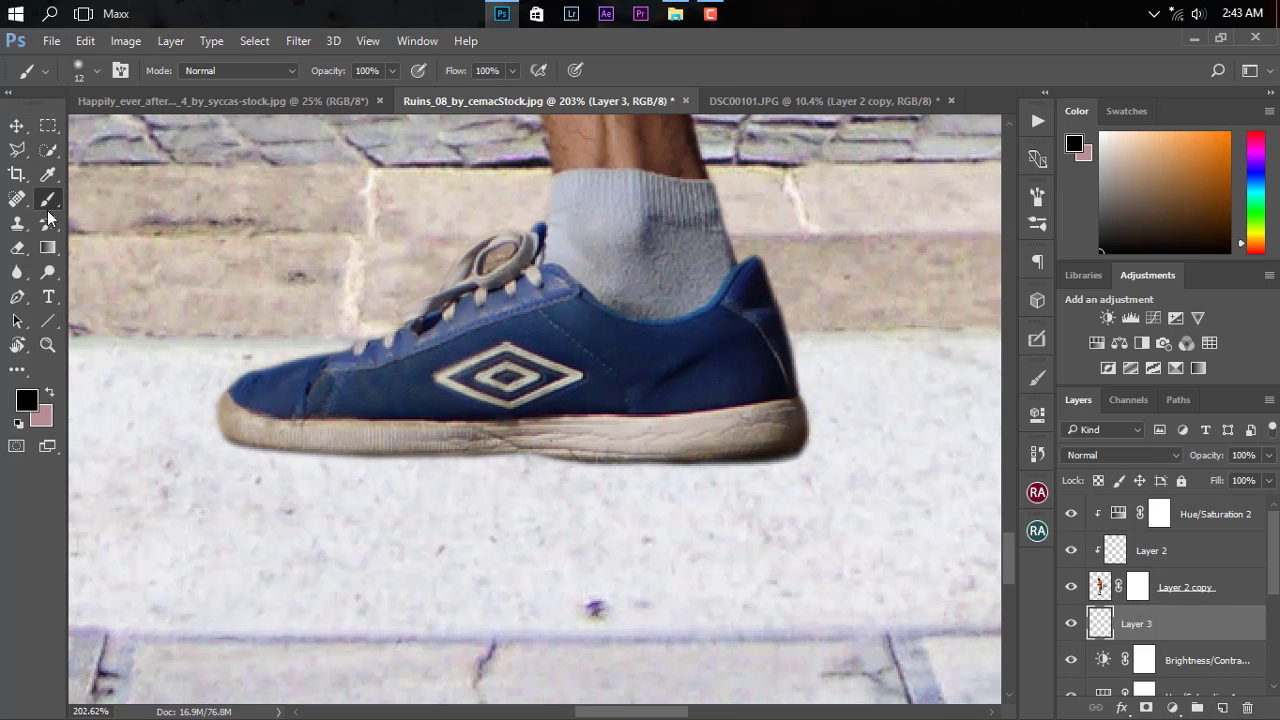
{"action": "key", "text": "bracketright"}
{"action": "key", "text": "bracketright"}
{"action": "key", "text": "bracketright"}
{"action": "mouse_move", "coordinate": [355, 488]}
{"action": "left_mouse_down"}
{"action": "mouse_move", "coordinate": [435, 515]}
{"action": "mouse_move", "coordinate": [743, 443]}
{"action": "mouse_move", "coordinate": [443, 491]}
{"action": "left_mouse_up"}
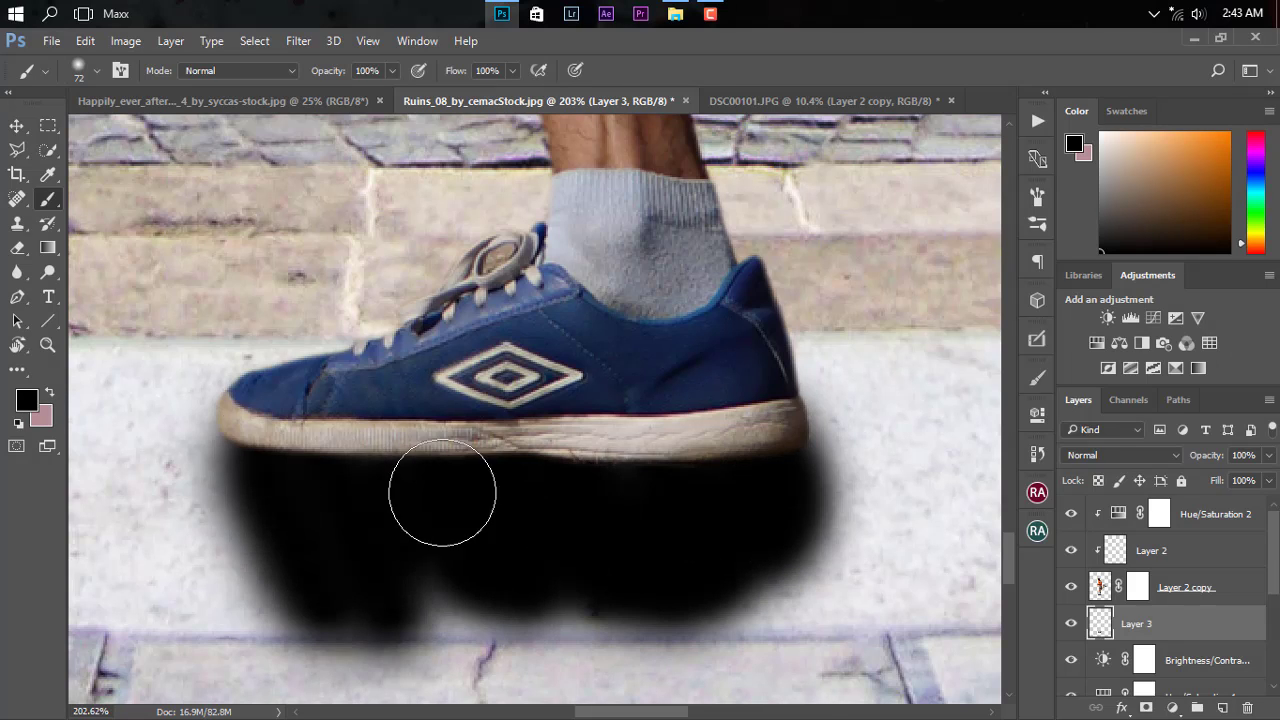
{"action": "left_click", "coordinate": [1146, 707]}
{"action": "key", "text": "g"}
{"action": "mouse_move", "coordinate": [696, 545]}
{"action": "left_mouse_down"}
{"action": "mouse_move", "coordinate": [696, 617]}
{"action": "mouse_move", "coordinate": [696, 520]}
{"action": "left_mouse_up"}
{"action": "left_click_drag", "start_coordinate": [696, 600], "coordinate": [696, 500]}
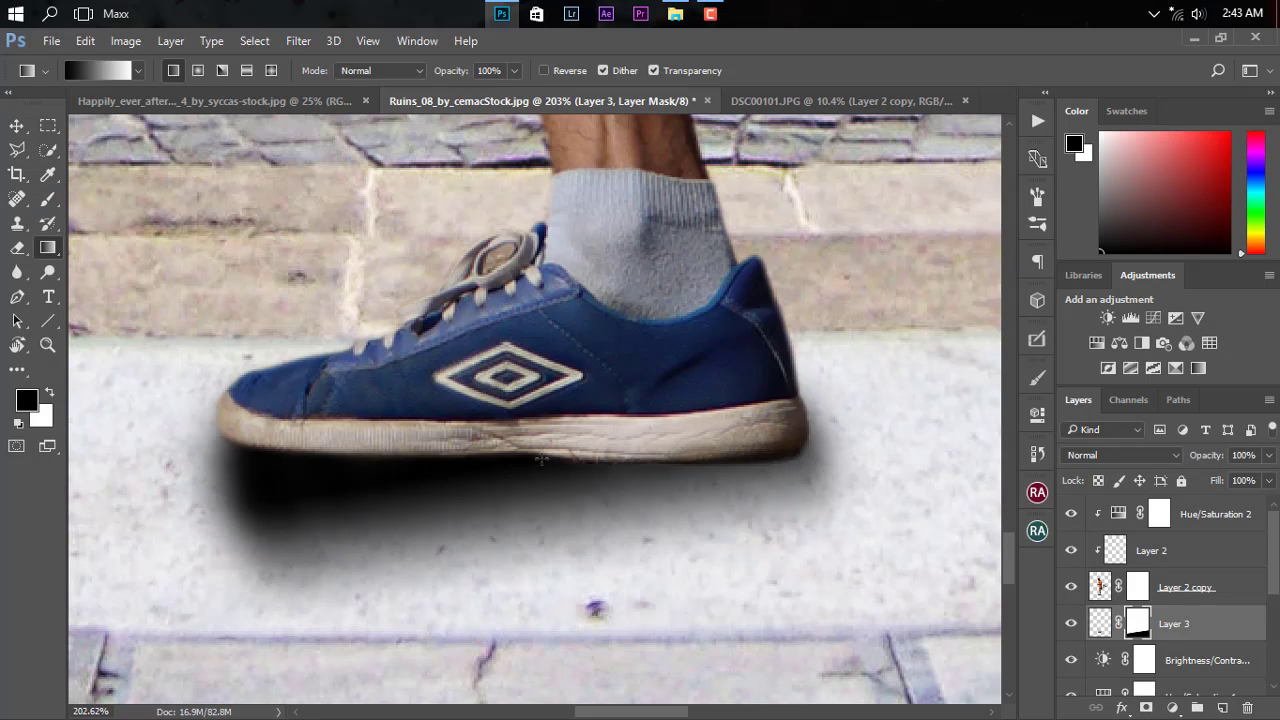
Lower the shoe-shadow layer to 12% opacity and fit the whole image in view.
{"action": "mouse_move", "coordinate": [1205, 455]}
{"action": "left_mouse_down"}
{"action": "mouse_move", "coordinate": [1120, 458]}
{"action": "mouse_move", "coordinate": [1140, 458]}
{"action": "left_mouse_up"}
{"action": "scroll", "coordinate": [646, 497], "scroll_direction": "down", "scroll_amount": 3}
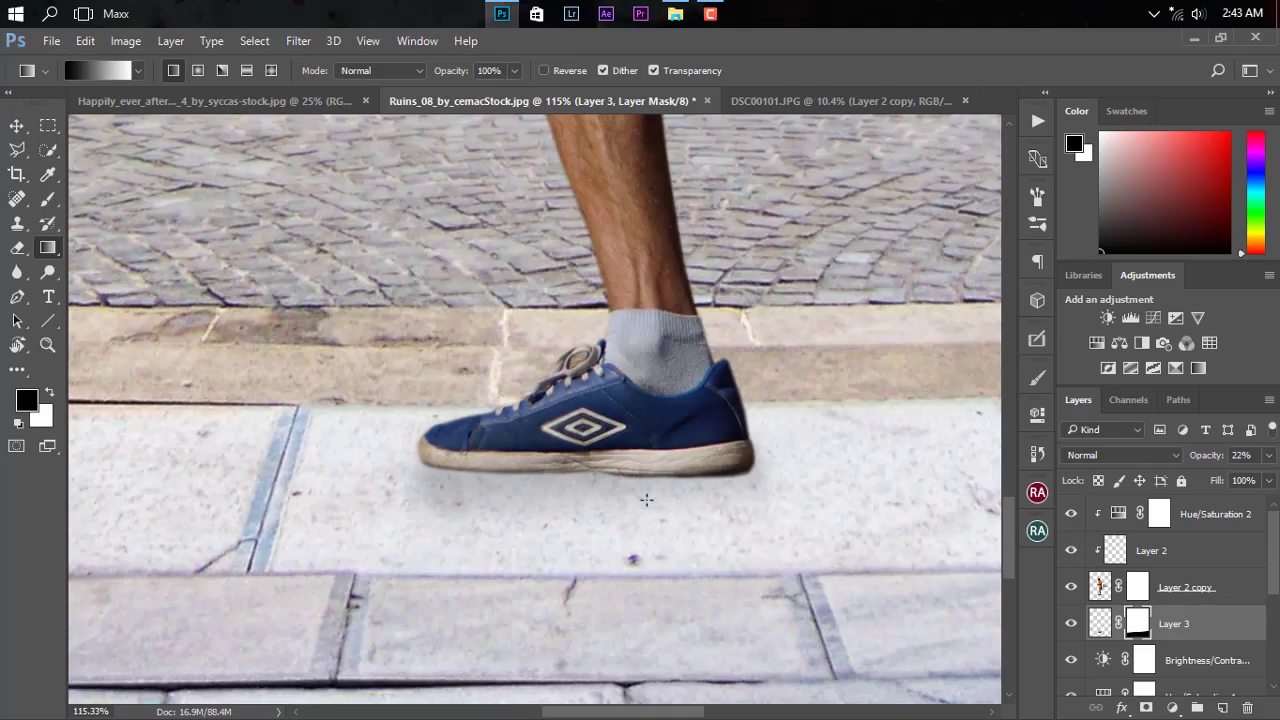
{"action": "key", "text": "z"}
{"action": "mouse_move", "coordinate": [531, 617]}
{"action": "left_mouse_down"}
{"action": "mouse_move", "coordinate": [1228, 472]}
{"action": "mouse_move", "coordinate": [1212, 468]}
{"action": "left_mouse_up"}
{"action": "left_click", "coordinate": [526, 517]}
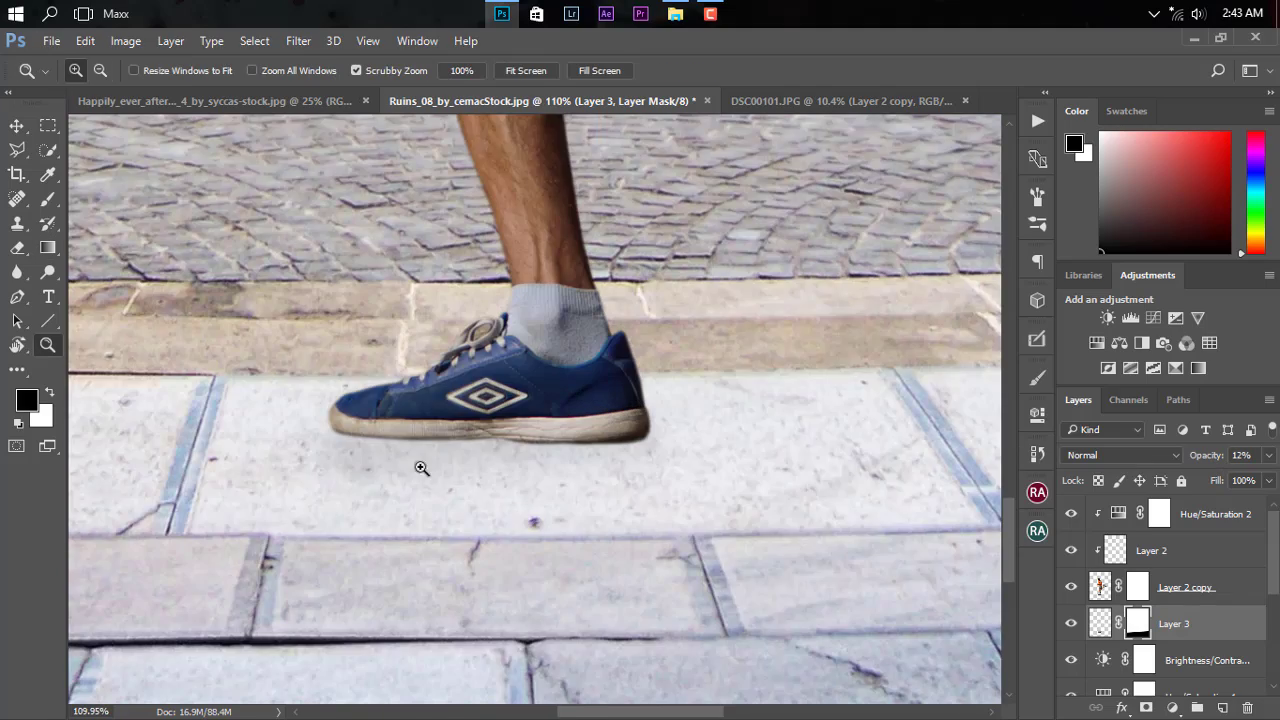
{"action": "key", "text": "ctrl+0"}
Duplicate Layer 2 copy to create Layer 2 copy 2.
{"action": "key", "text": "v"}
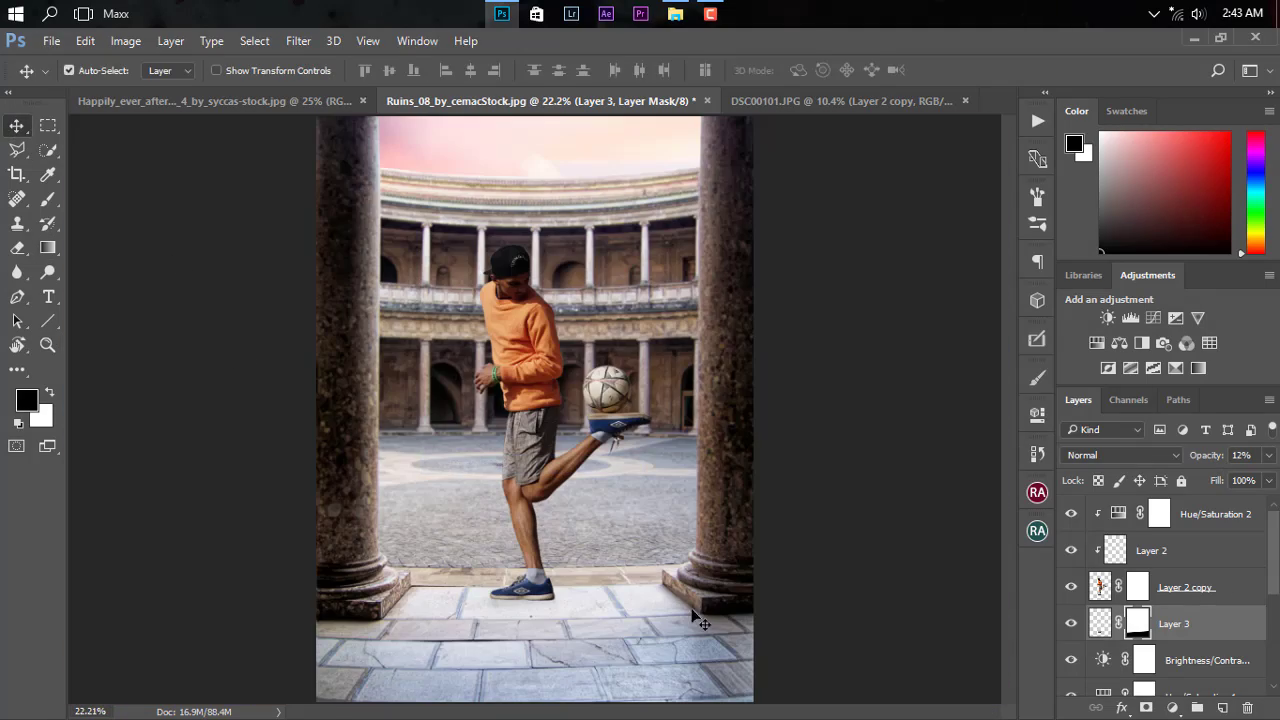
{"action": "left_click", "coordinate": [1237, 598]}
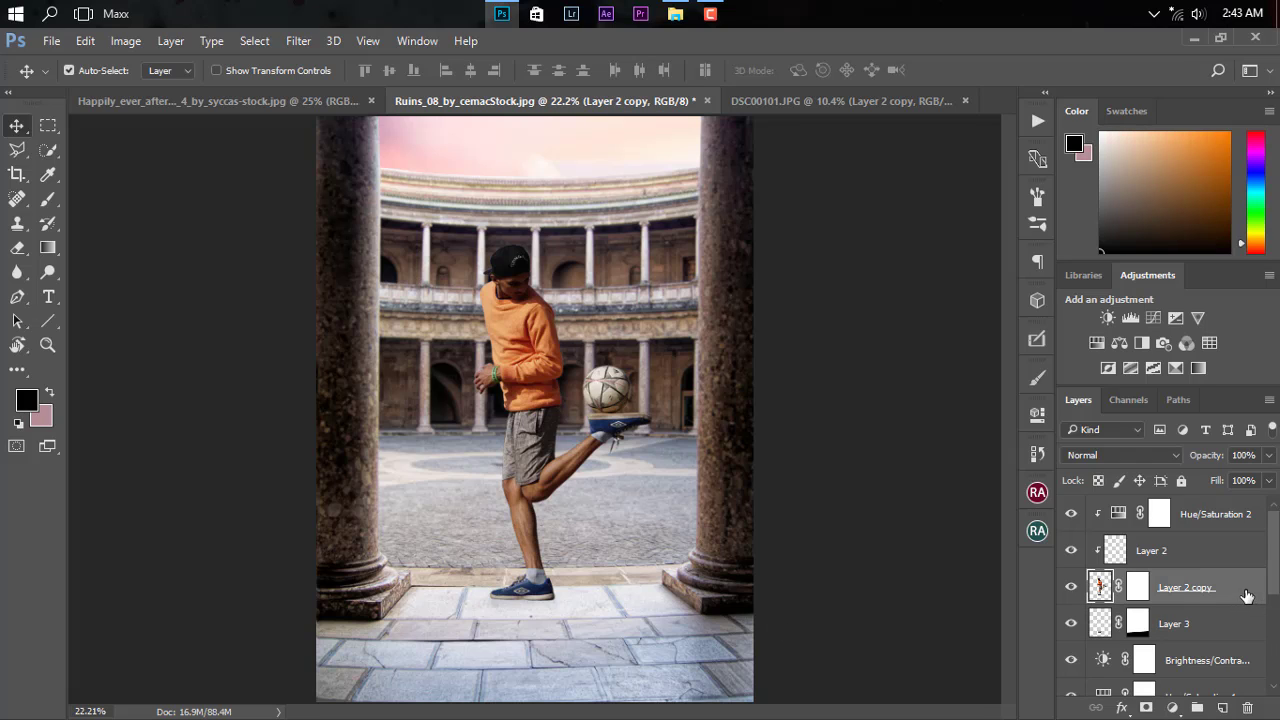
{"action": "left_click_drag", "start_coordinate": [1246, 596], "coordinate": [1222, 707]}
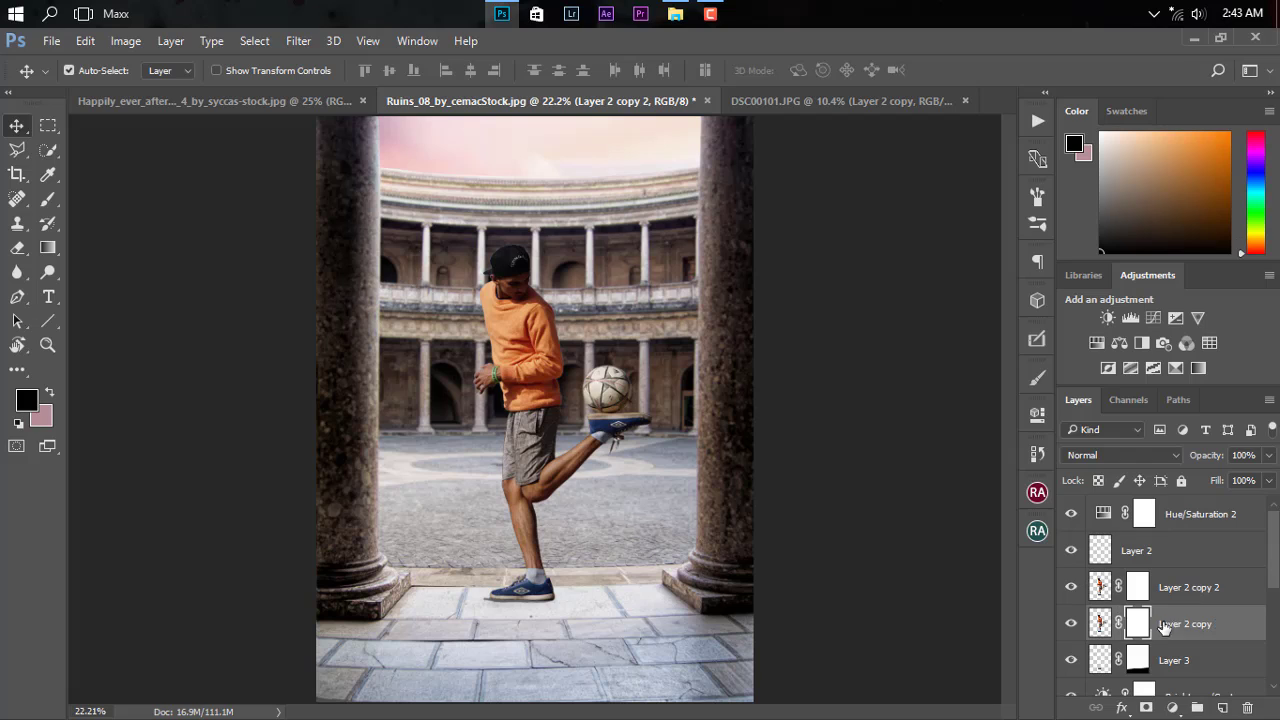
Rename Layer 2 copy to 'shadow'.
{"action": "left_click", "coordinate": [1163, 626]}
{"action": "double_click", "coordinate": [1174, 624]}
{"action": "type", "text": "shado"}
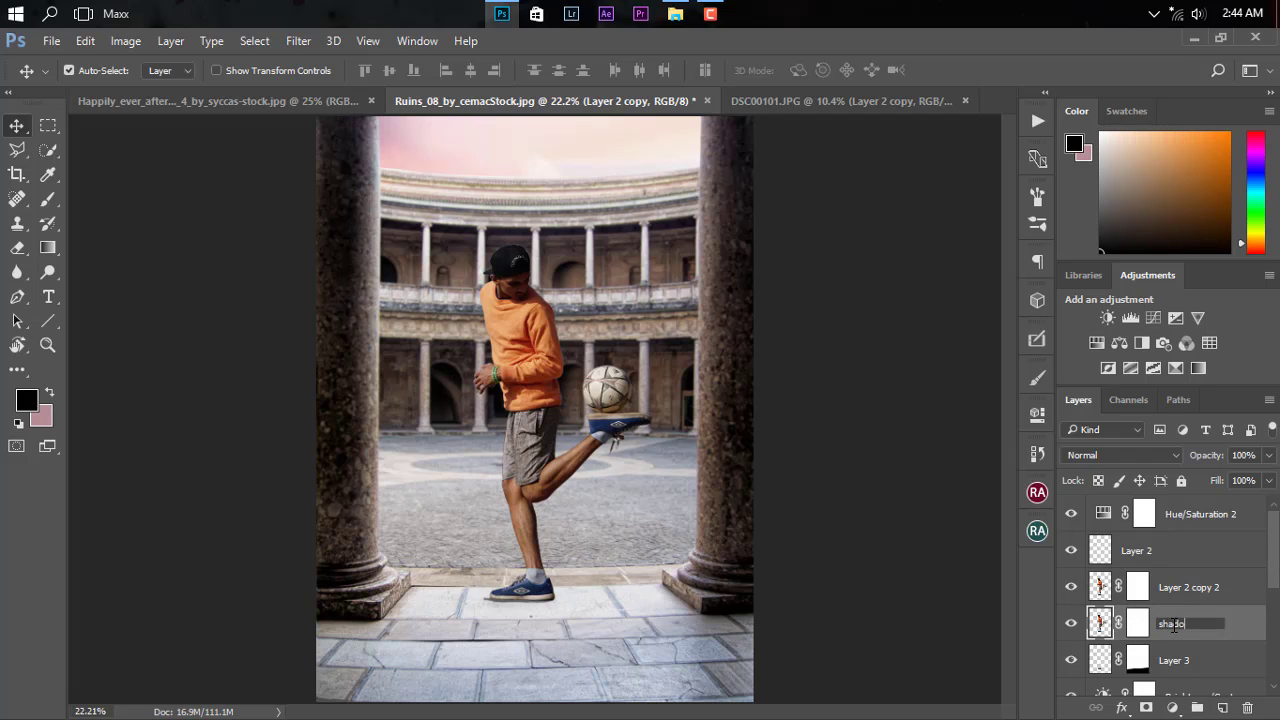
{"action": "type", "text": "w"}
{"action": "key", "text": "Return"}
{"action": "key", "text": "g"}
{"action": "scroll", "coordinate": [1249, 625], "scroll_direction": "down", "scroll_amount": 3}
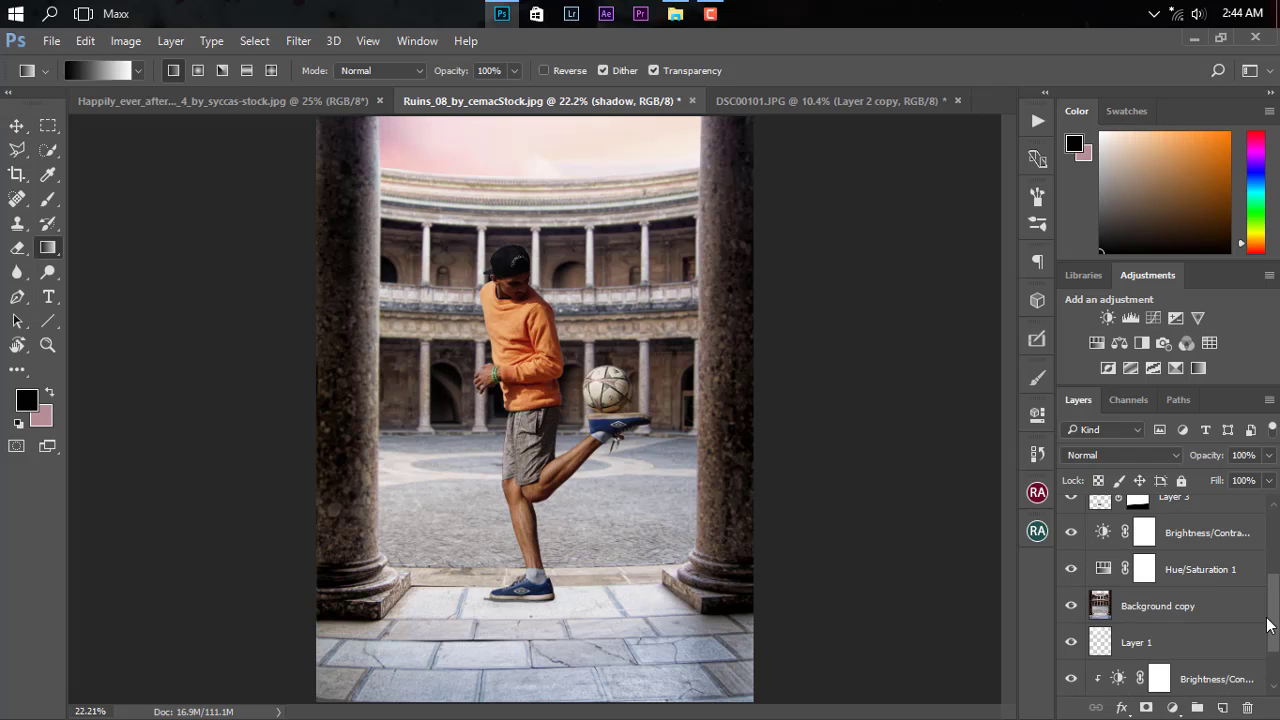
{"action": "scroll", "coordinate": [1250, 622], "scroll_direction": "up", "scroll_amount": 2}
{"action": "scroll", "coordinate": [1253, 615], "scroll_direction": "up", "scroll_amount": 2}
Give the shadow layer a black Color Overlay style.
{"action": "double_click", "coordinate": [1238, 617]}
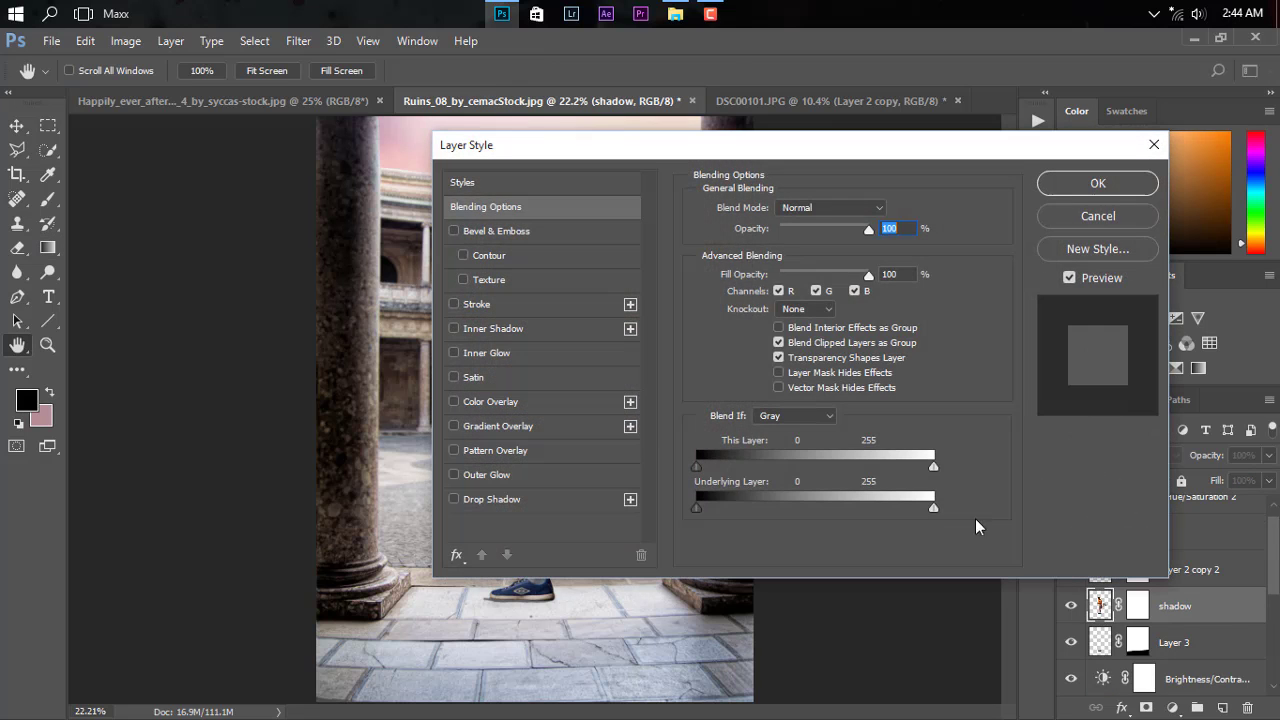
{"action": "left_click", "coordinate": [590, 401]}
{"action": "left_click", "coordinate": [1097, 184]}
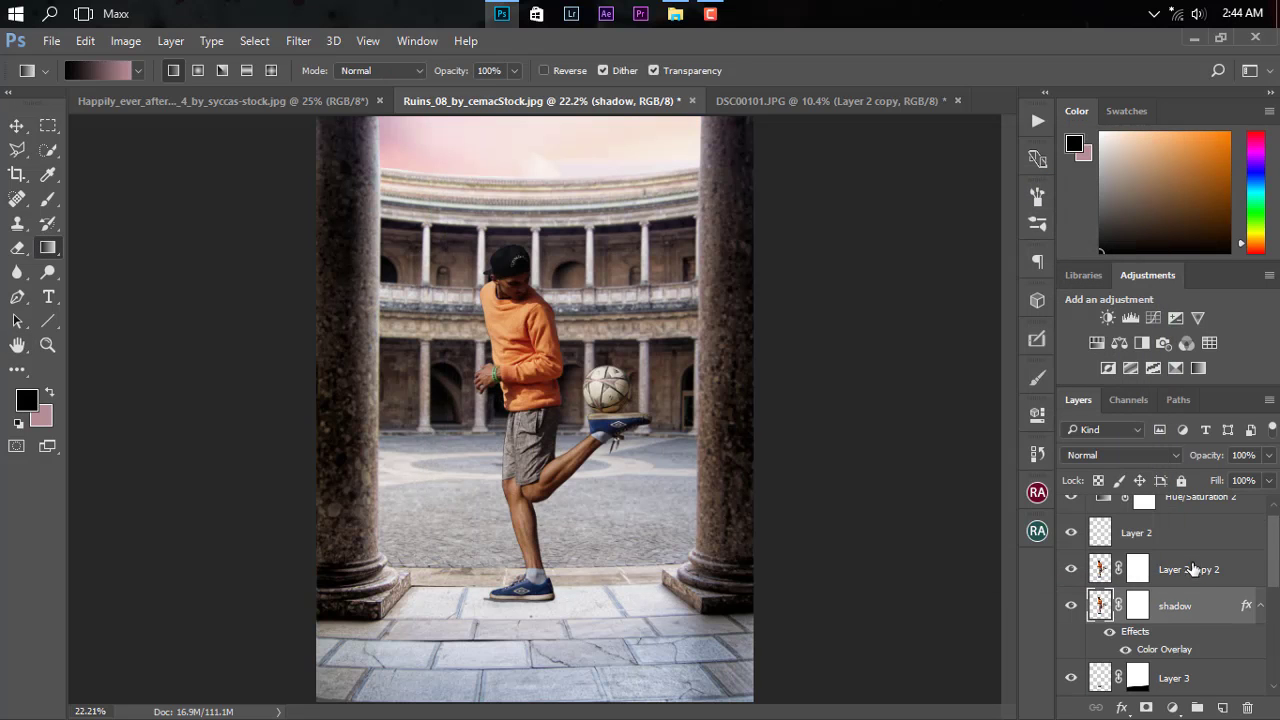
Flip the shadow silhouette vertically and move it beneath the boy's feet.
{"action": "key", "text": "ctrl+t"}
{"action": "right_click", "coordinate": [573, 521]}
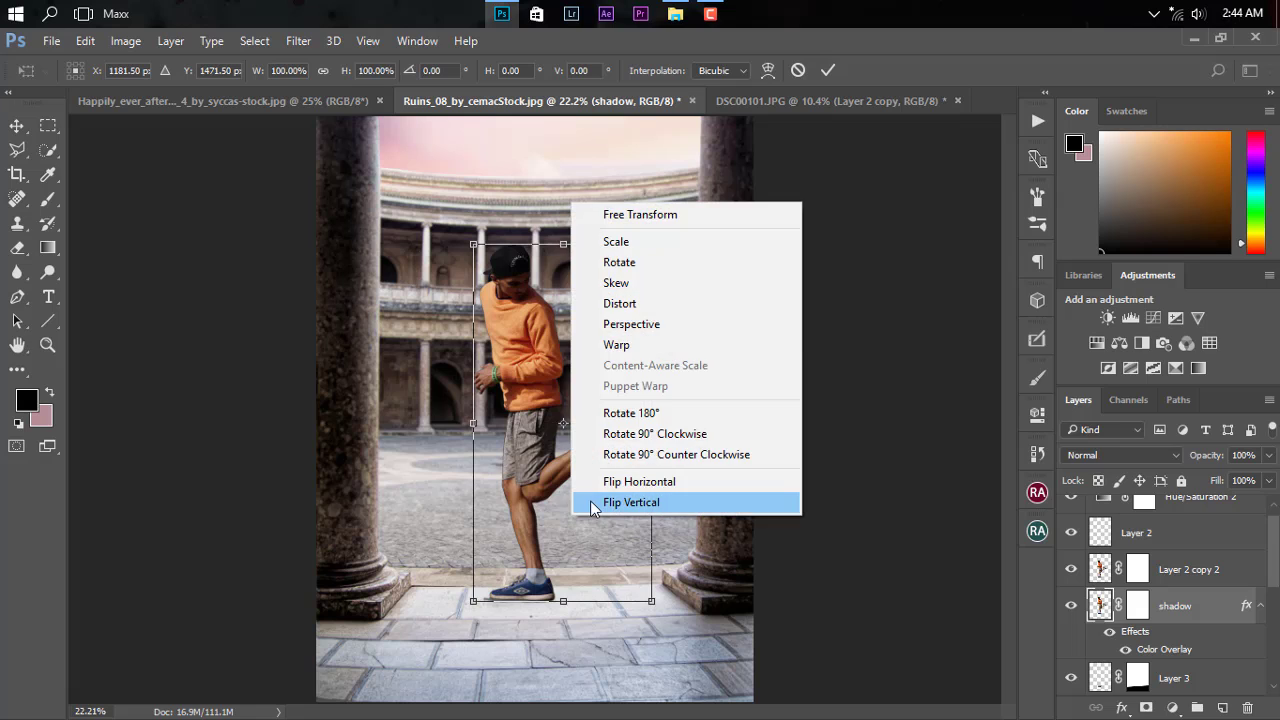
{"action": "left_click", "coordinate": [640, 503]}
{"action": "mouse_move", "coordinate": [577, 514]}
{"action": "left_mouse_down"}
{"action": "mouse_move", "coordinate": [575, 690]}
{"action": "mouse_move", "coordinate": [577, 661]}
{"action": "left_mouse_up"}
{"action": "key", "text": "Return"}
{"action": "key", "text": "g"}
Apply a 3.5 px Gaussian Blur to the shadow layer.
{"action": "key", "text": "z"}
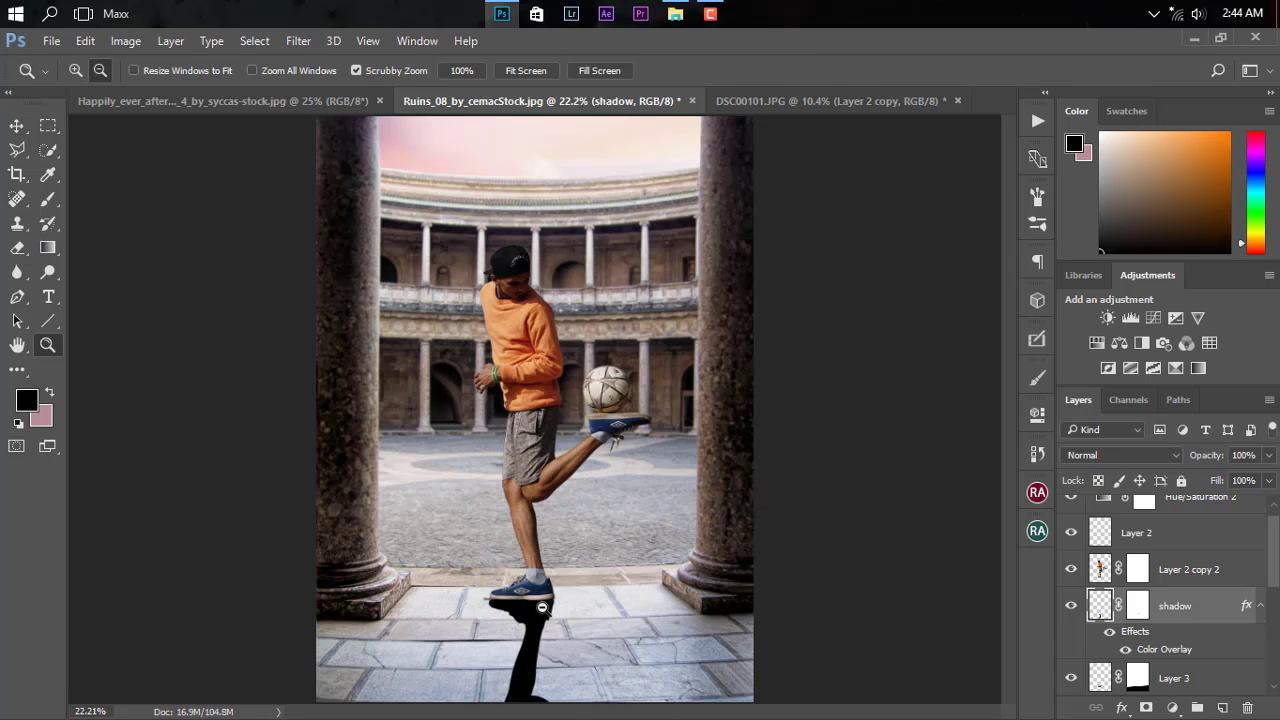
{"action": "scroll", "coordinate": [590, 620], "scroll_direction": "up", "scroll_amount": 2}
{"action": "scroll", "coordinate": [540, 560], "scroll_direction": "up", "scroll_amount": 3}
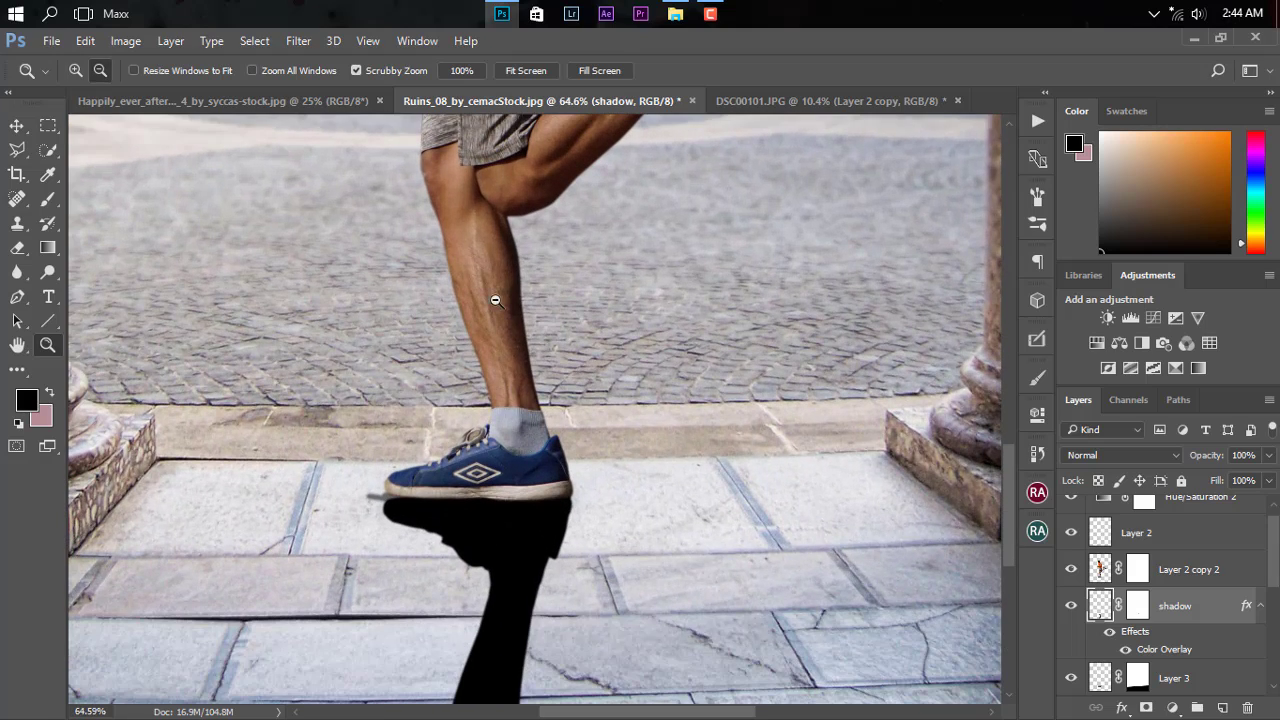
{"action": "left_click", "coordinate": [302, 44]}
{"action": "left_click", "coordinate": [598, 323]}
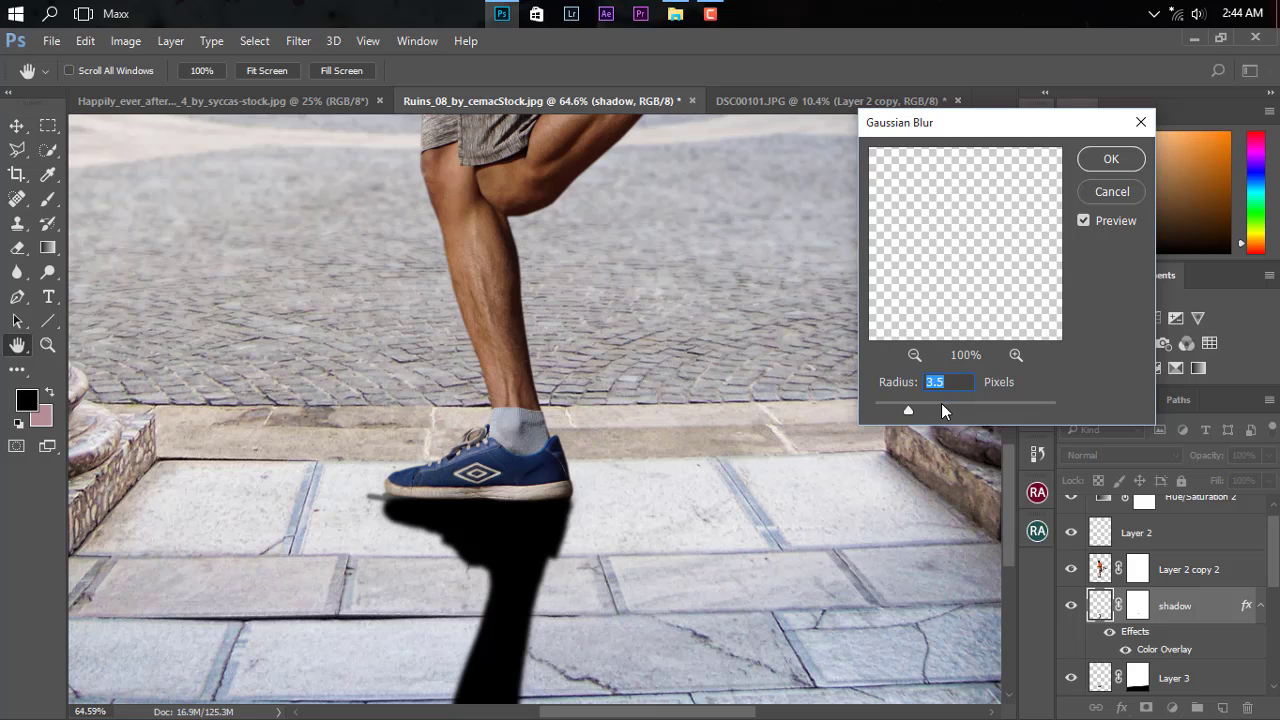
{"action": "left_click", "coordinate": [1110, 159]}
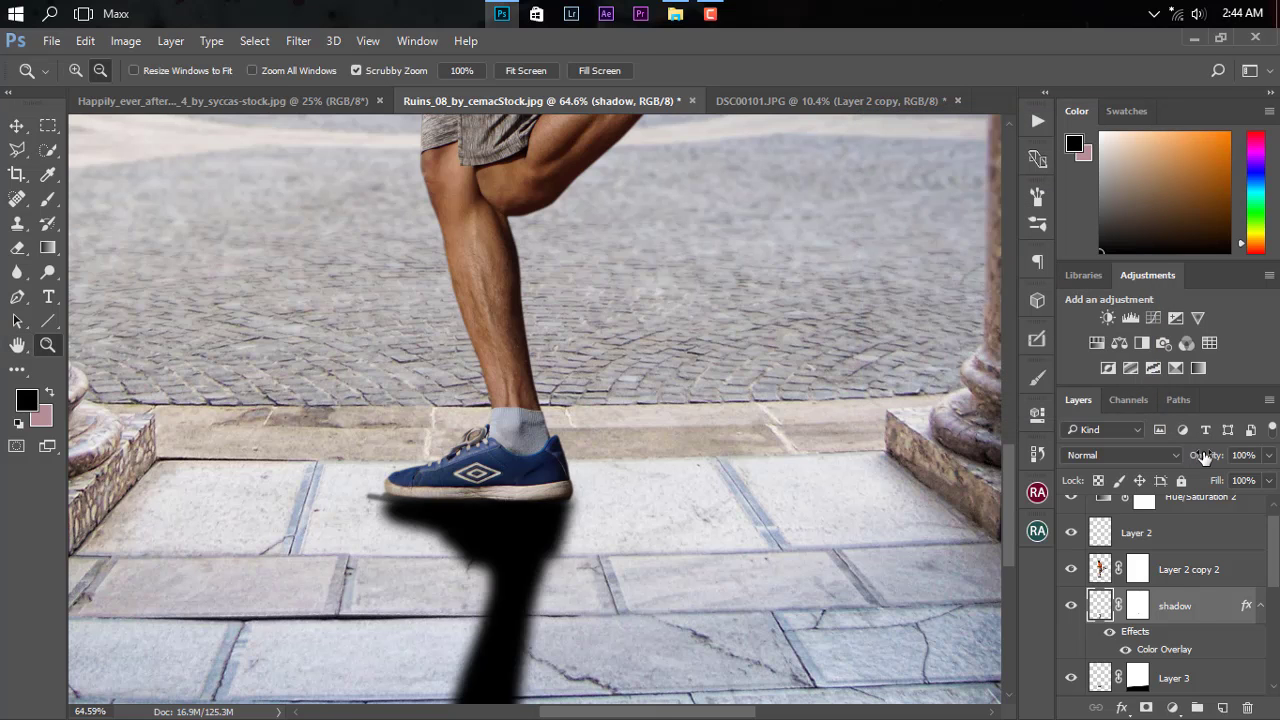
Set the shadow to 63% opacity, apply its old mask, and add a fresh white mask.
{"action": "key", "text": "Return"}
{"action": "scroll", "coordinate": [600, 450], "scroll_direction": "down", "scroll_amount": 2}
{"action": "scroll", "coordinate": [1143, 572], "scroll_direction": "up", "scroll_amount": 1}
{"action": "scroll", "coordinate": [1143, 572], "scroll_direction": "down", "scroll_amount": 1}
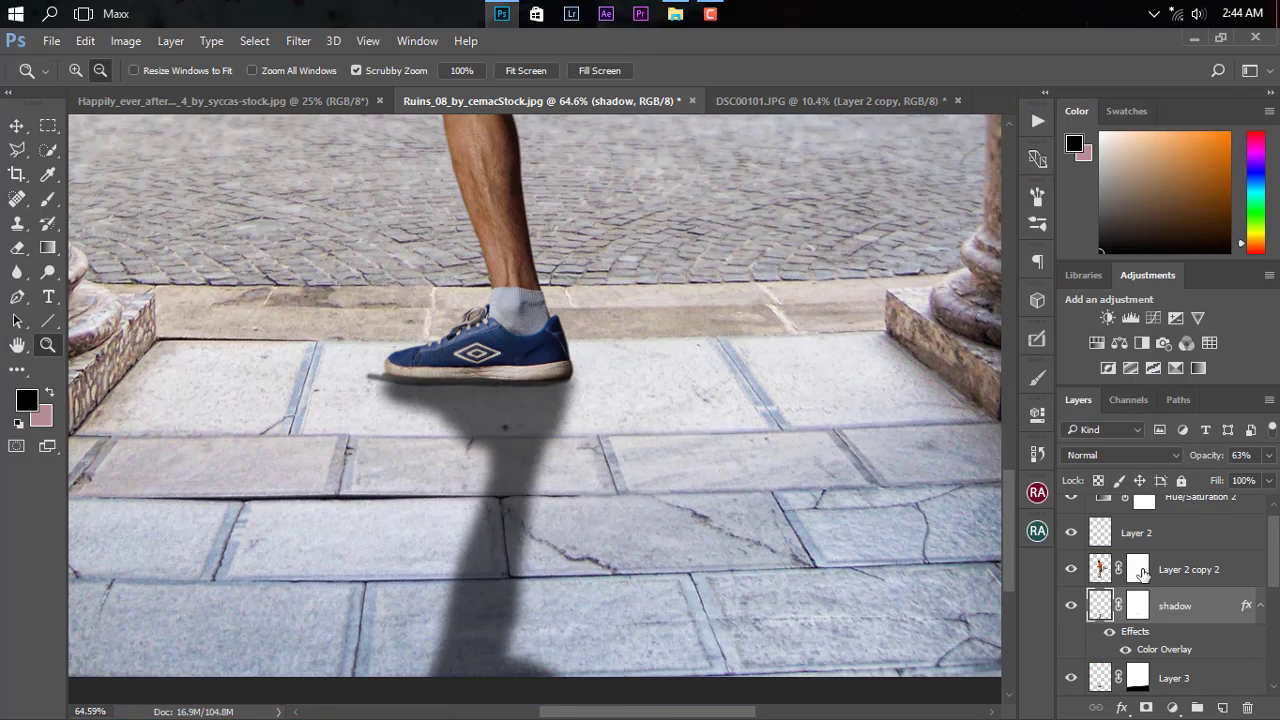
{"action": "left_click", "coordinate": [1126, 610]}
{"action": "right_click", "coordinate": [1126, 610]}
{"action": "left_click", "coordinate": [1150, 470]}
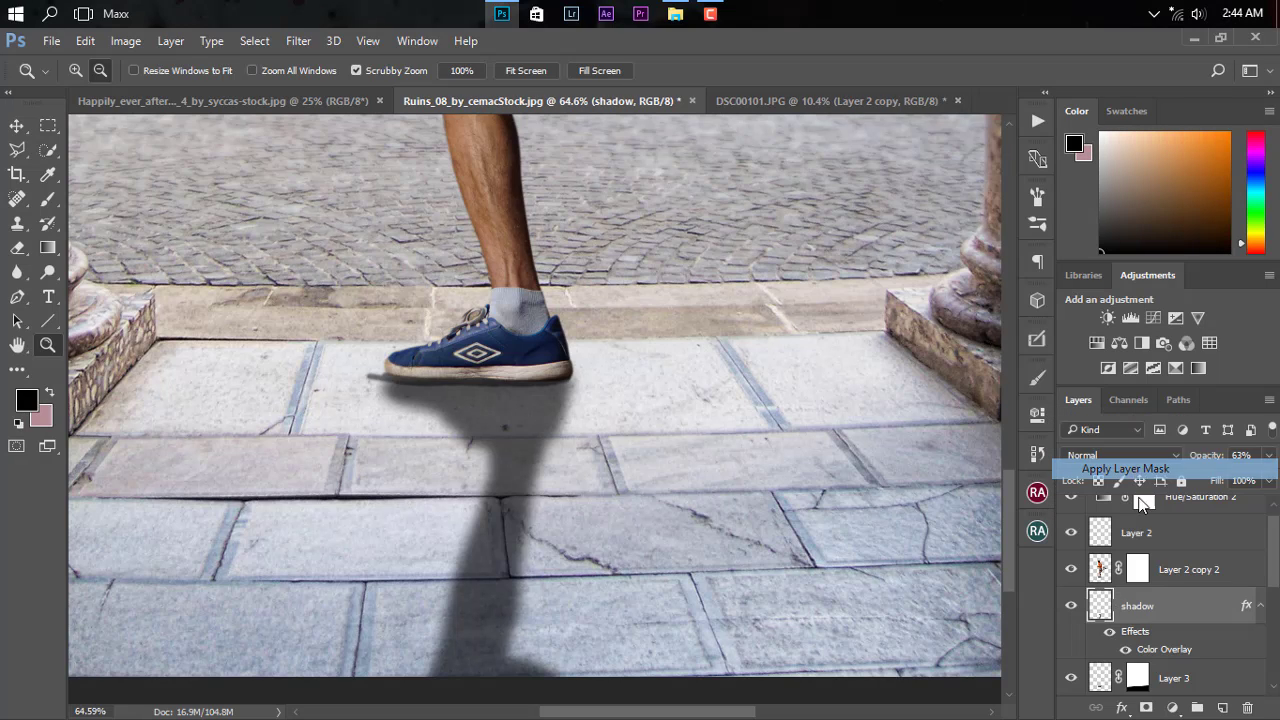
{"action": "left_click", "coordinate": [1147, 707]}
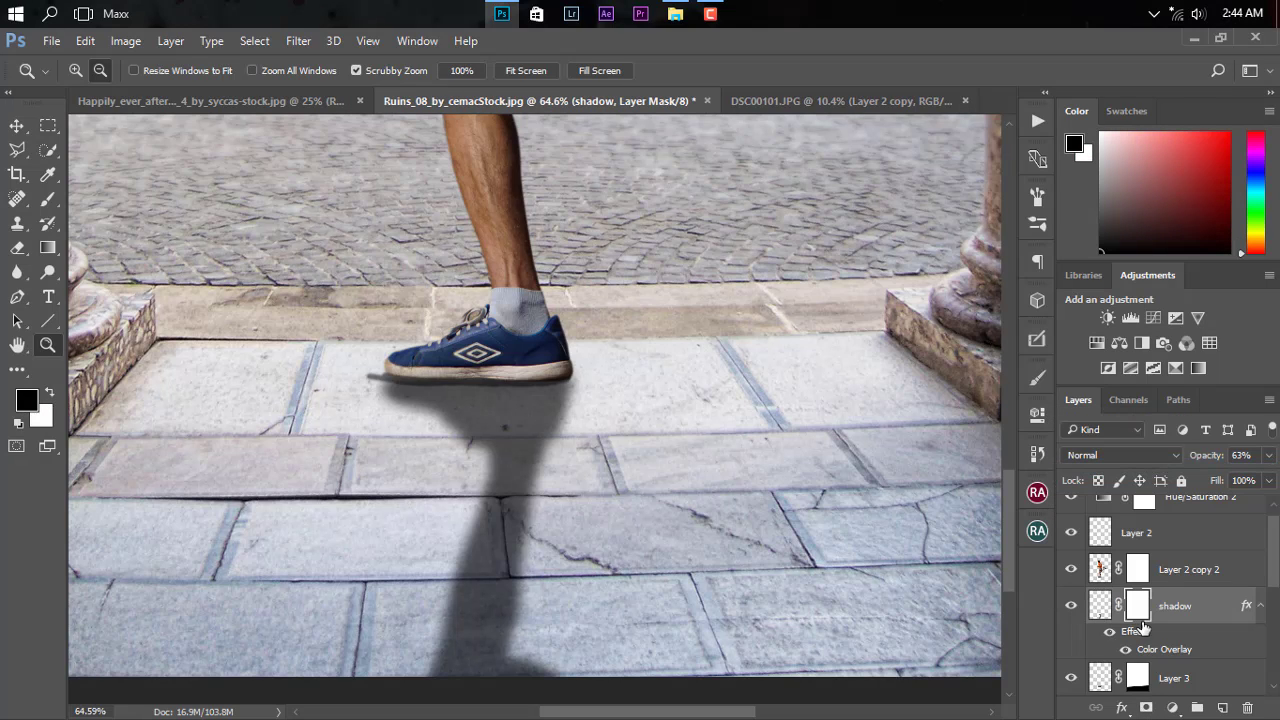
Draw a mask gradient so the shadow fades downward from the shoe, and lower its opacity to 18%.
{"action": "left_click", "coordinate": [527, 483], "text": "alt"}
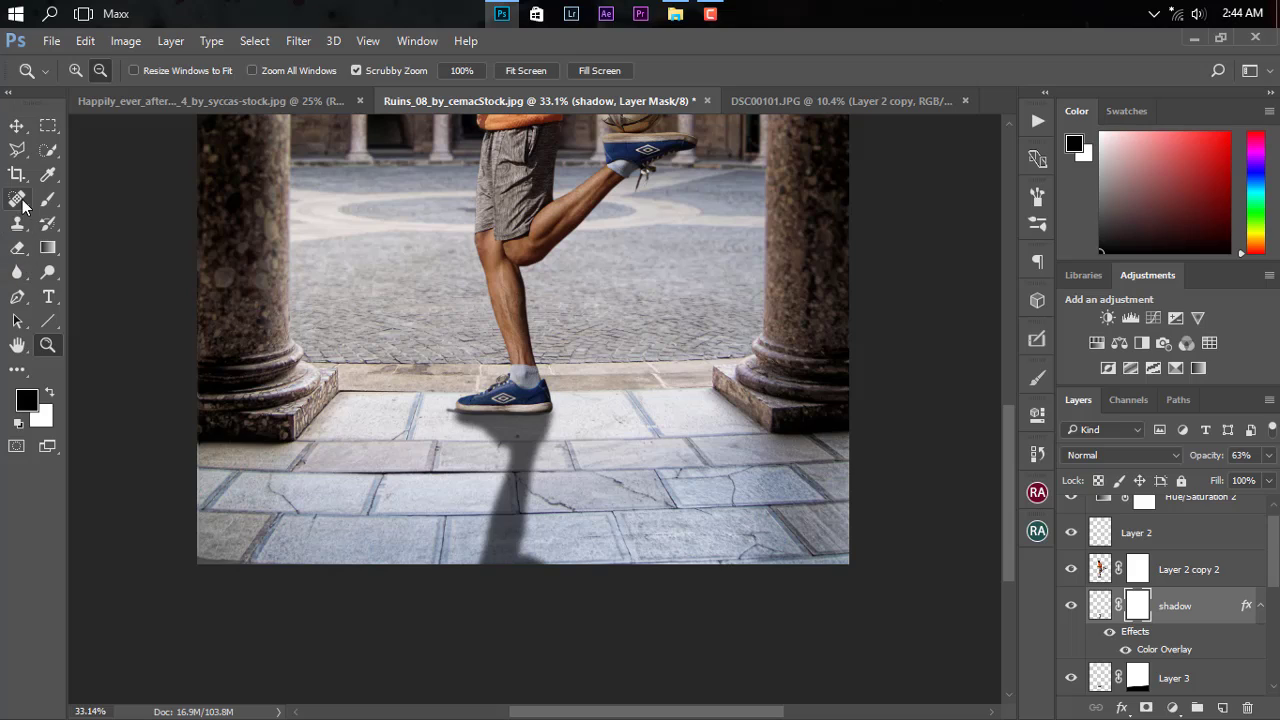
{"action": "left_click", "coordinate": [54, 252]}
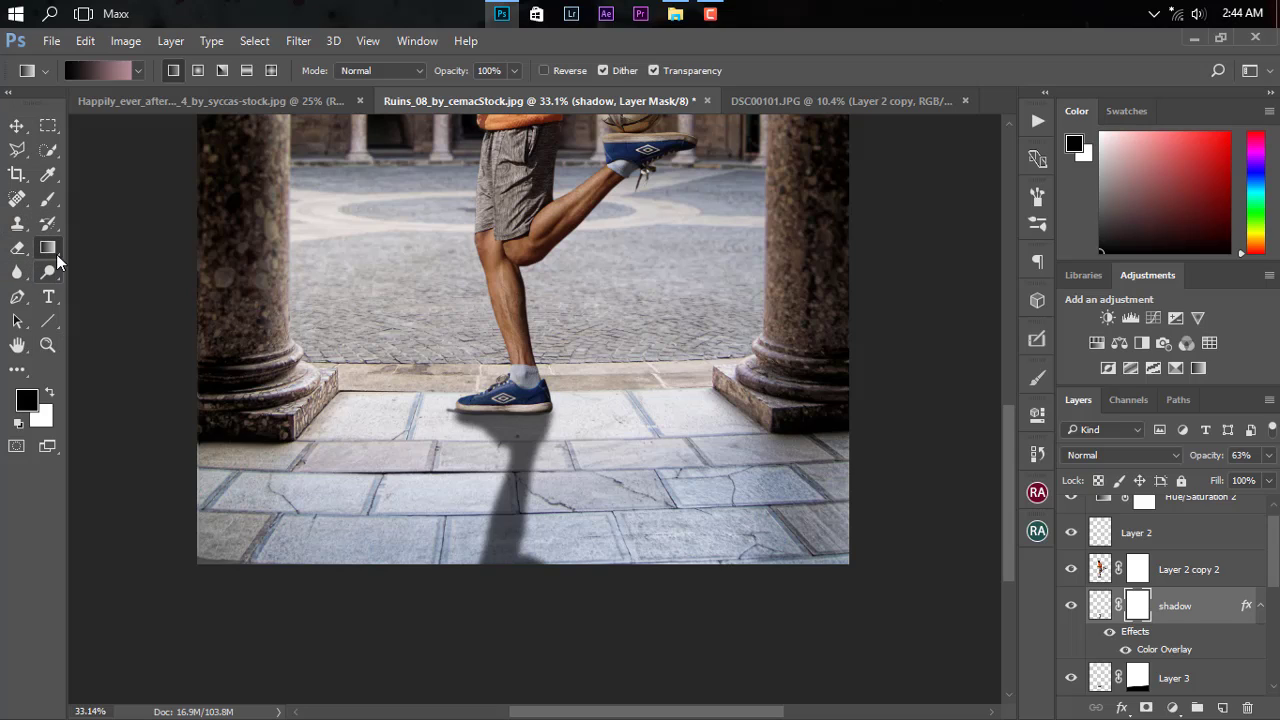
{"action": "left_click_drag", "start_coordinate": [518, 483], "coordinate": [516, 585]}
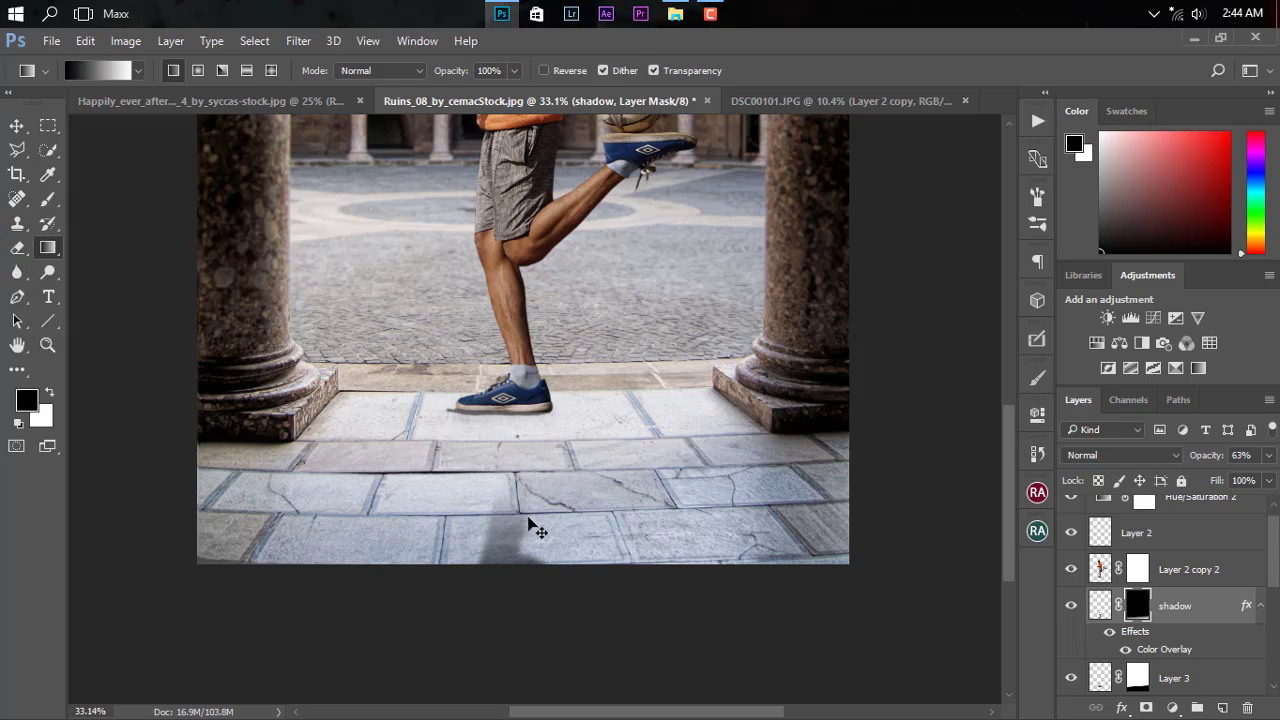
{"action": "key", "text": "ctrl+z"}
{"action": "left_click_drag", "start_coordinate": [516, 490], "coordinate": [516, 555]}
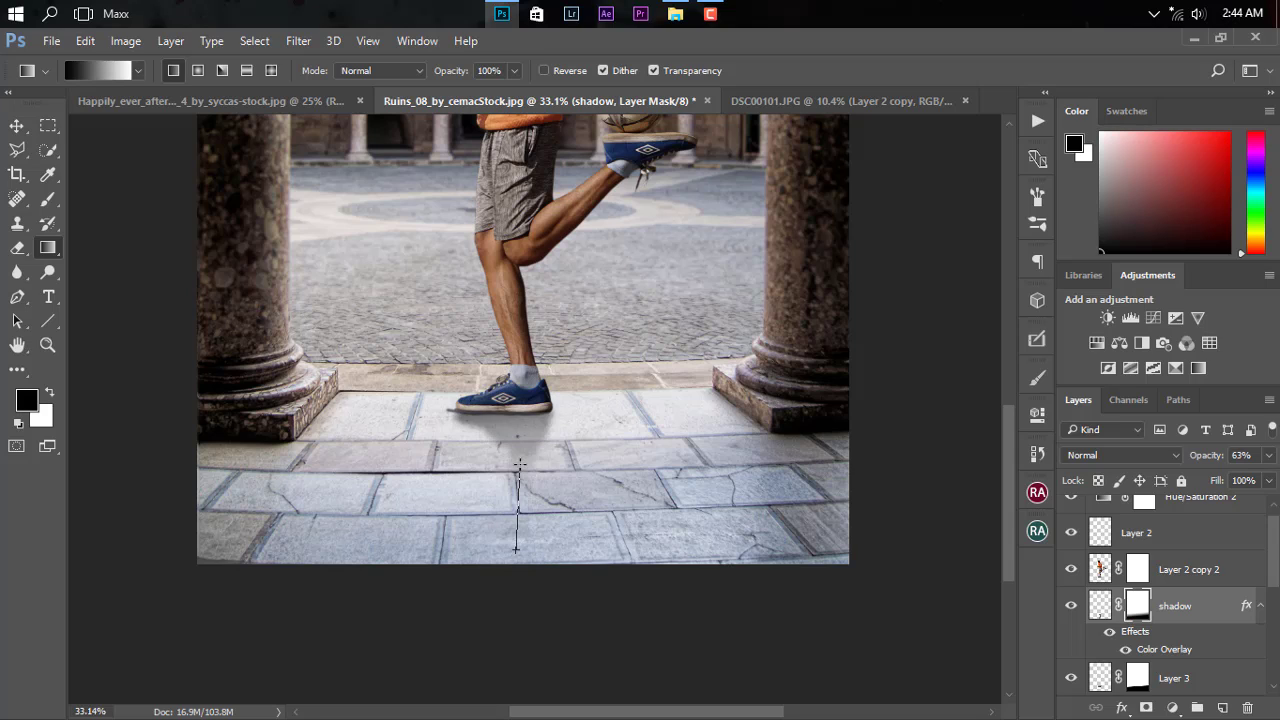
{"action": "left_click_drag", "start_coordinate": [519, 463], "coordinate": [518, 408]}
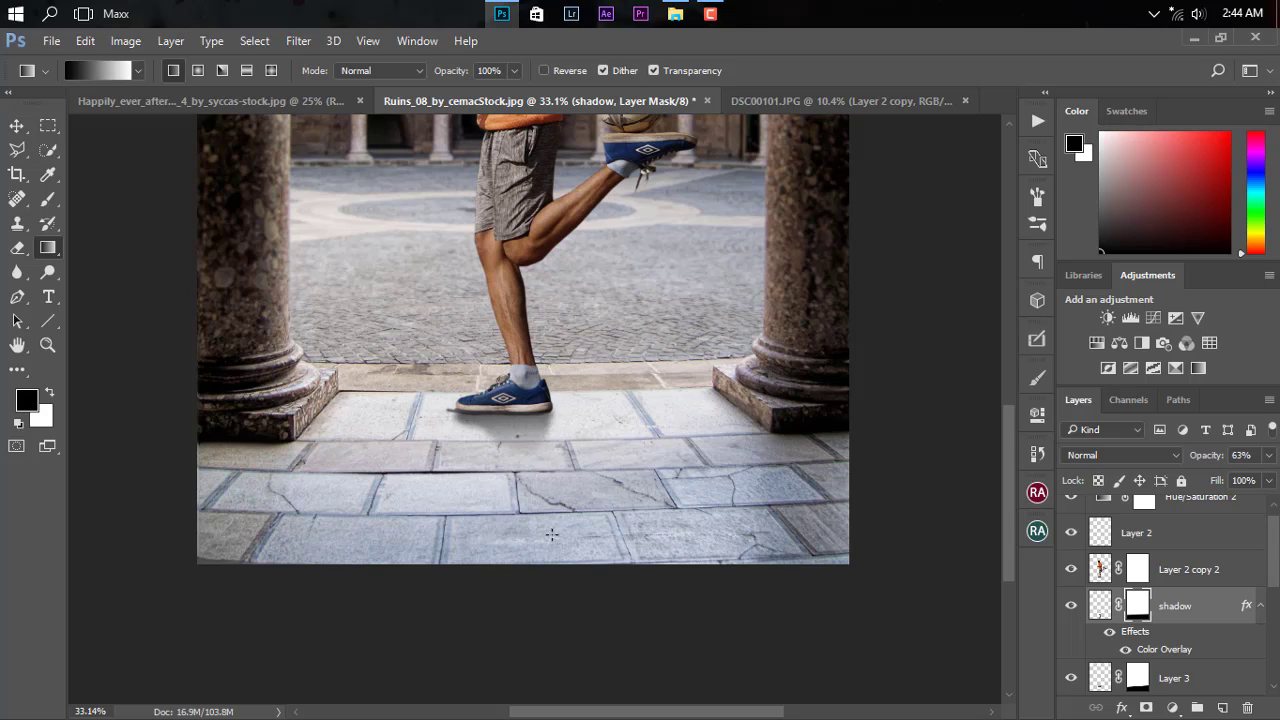
{"action": "left_click_drag", "start_coordinate": [551, 535], "coordinate": [531, 406]}
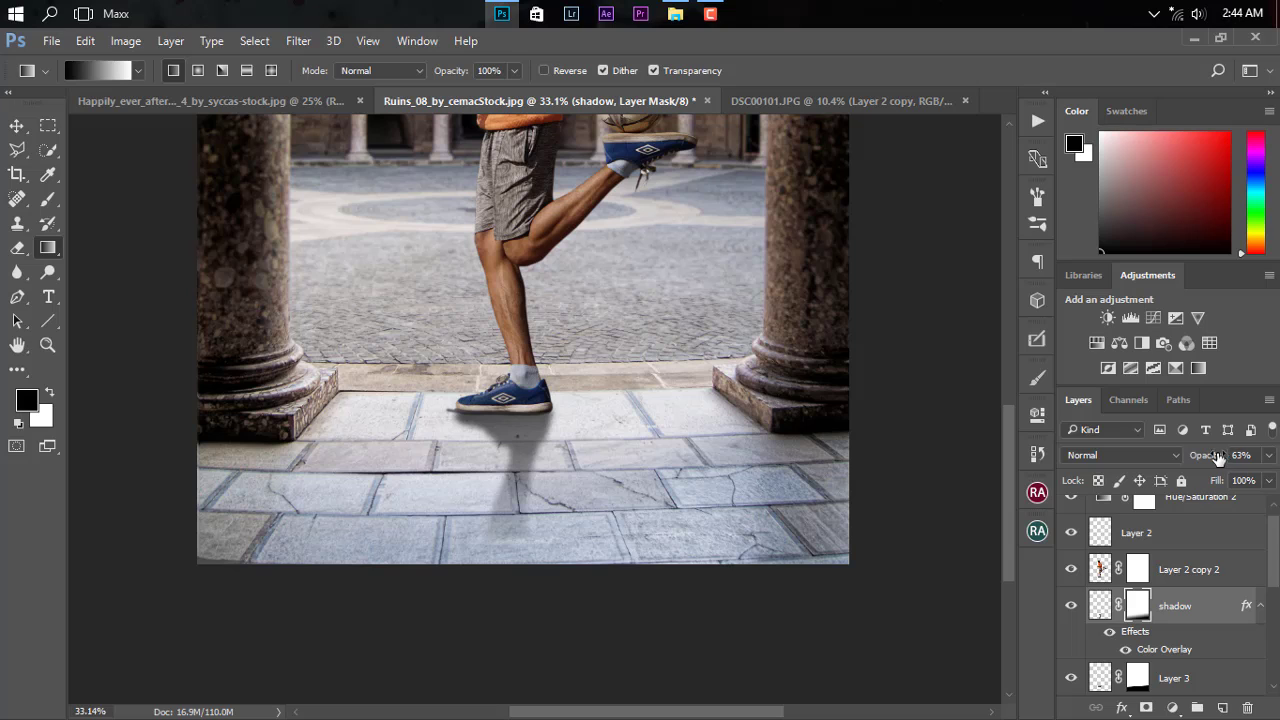
{"action": "left_click_drag", "start_coordinate": [1218, 457], "coordinate": [1193, 459]}
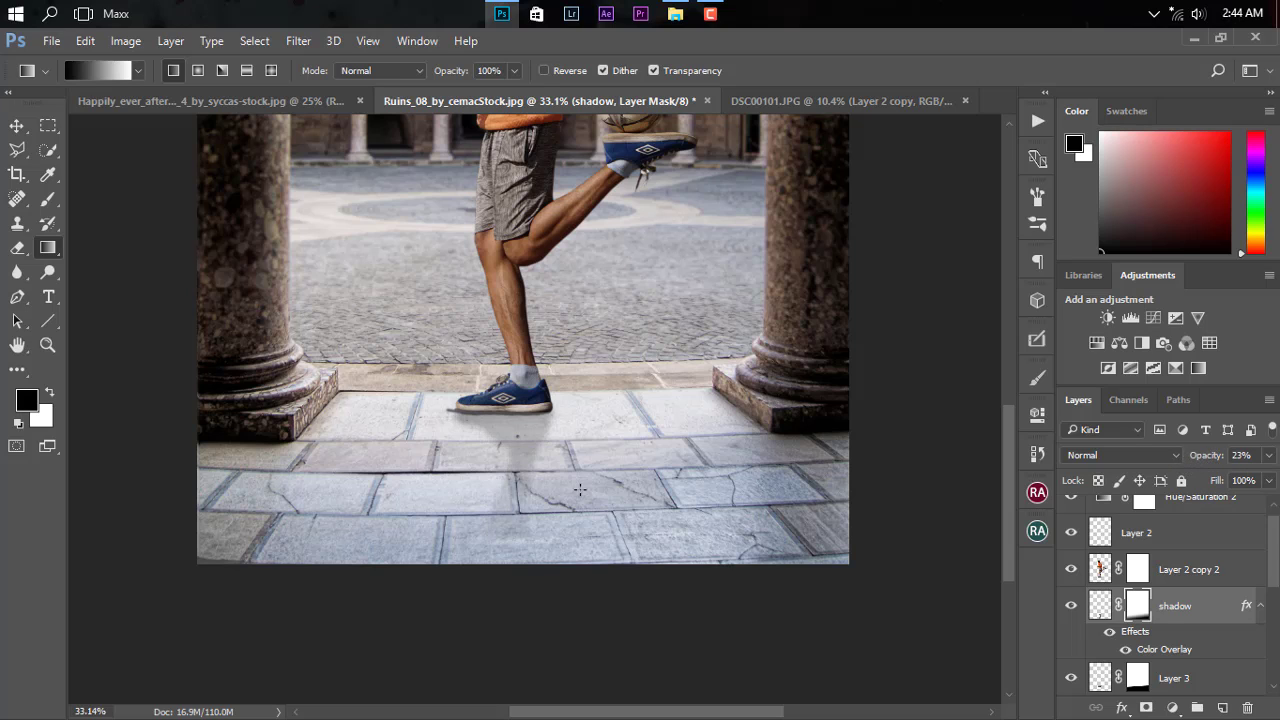
Set up a 473 px soft round eraser targeting the shadow layer's pixels.
{"action": "key", "text": "e"}
{"action": "right_click", "coordinate": [575, 520]}
{"action": "left_click", "coordinate": [640, 480]}
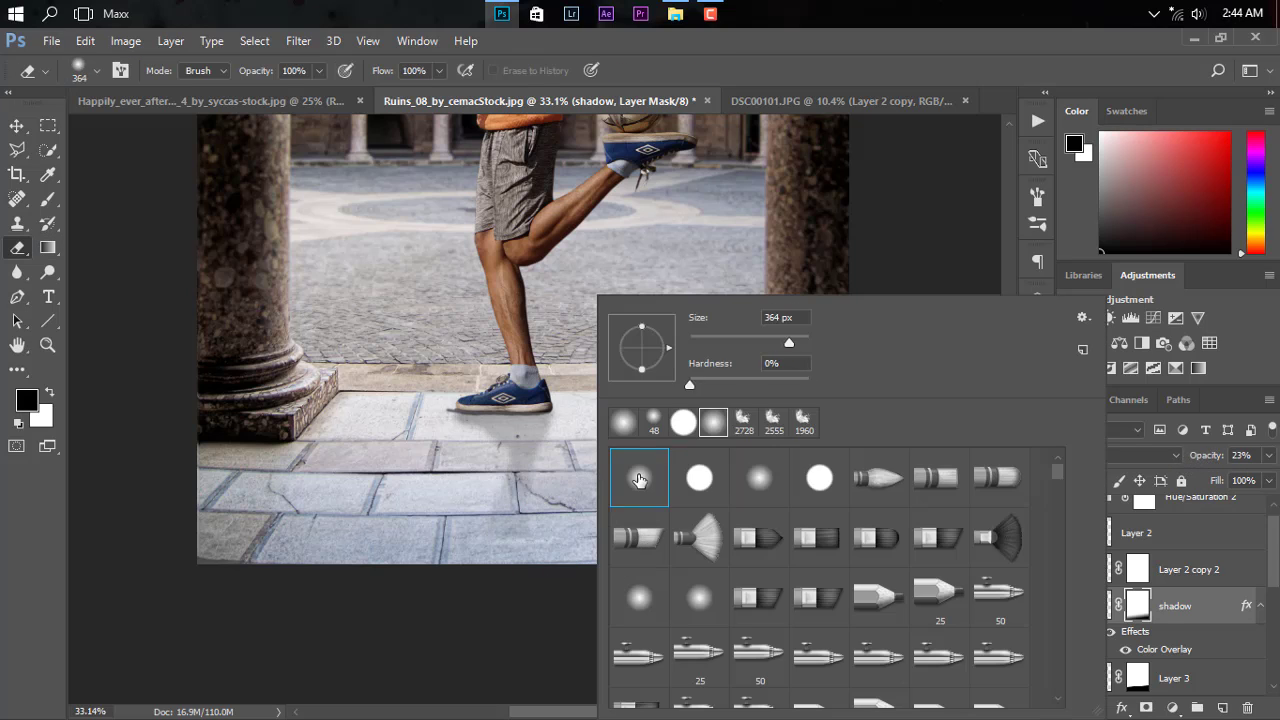
{"action": "key", "text": "Return"}
{"action": "left_click_drag", "start_coordinate": [486, 500], "coordinate": [520, 507]}
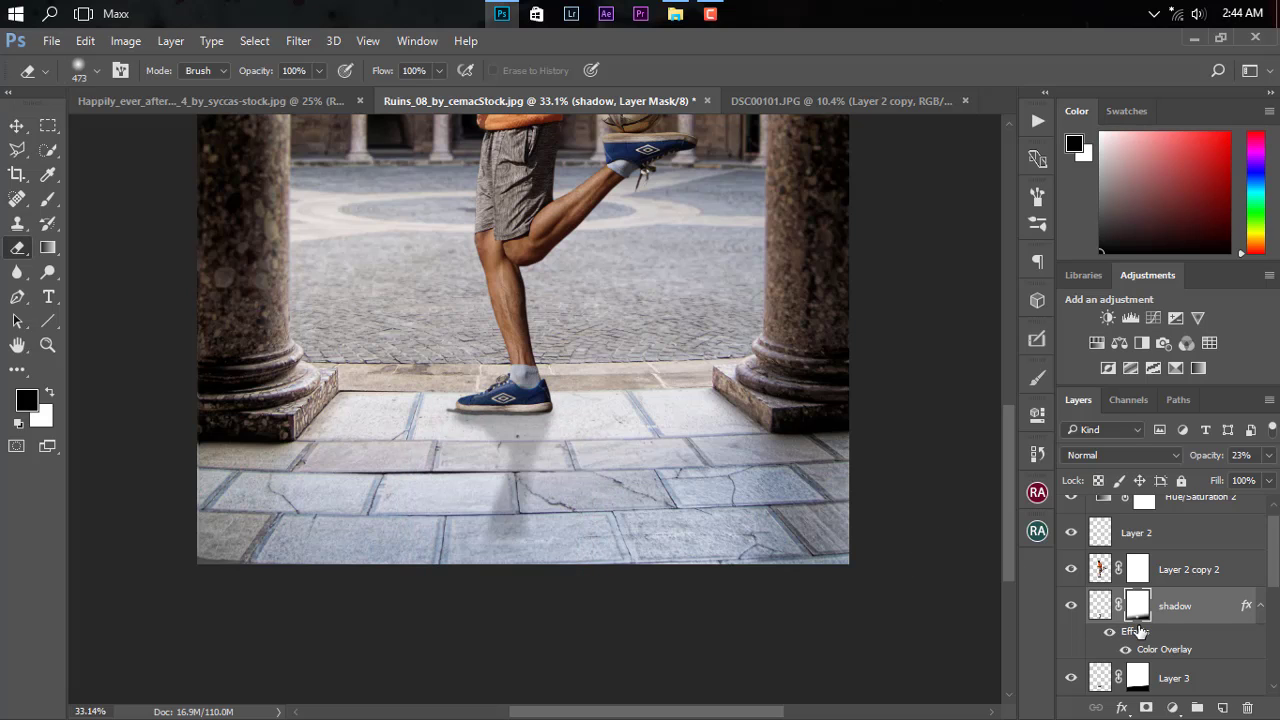
{"action": "left_click", "coordinate": [1100, 605]}
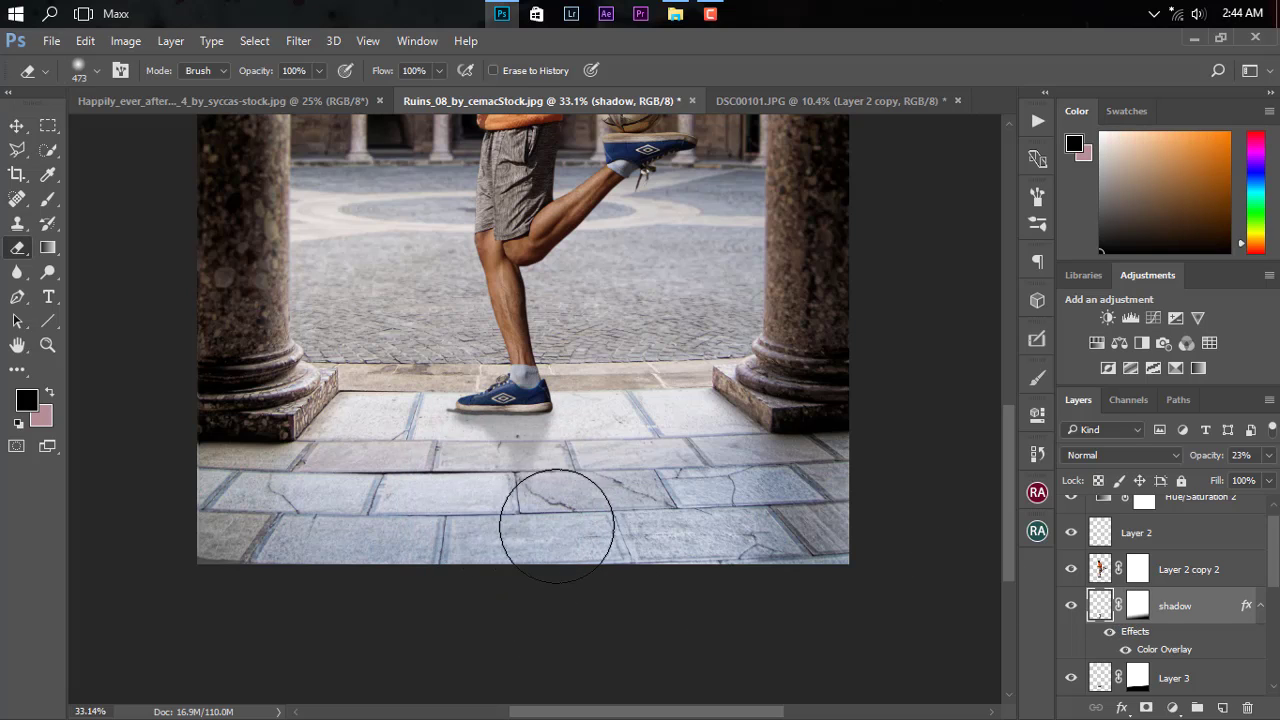
Clip Layer 2 to the layer below as a clipping mask.
{"action": "key", "text": "z"}
{"action": "left_click", "coordinate": [611, 451], "text": "alt"}
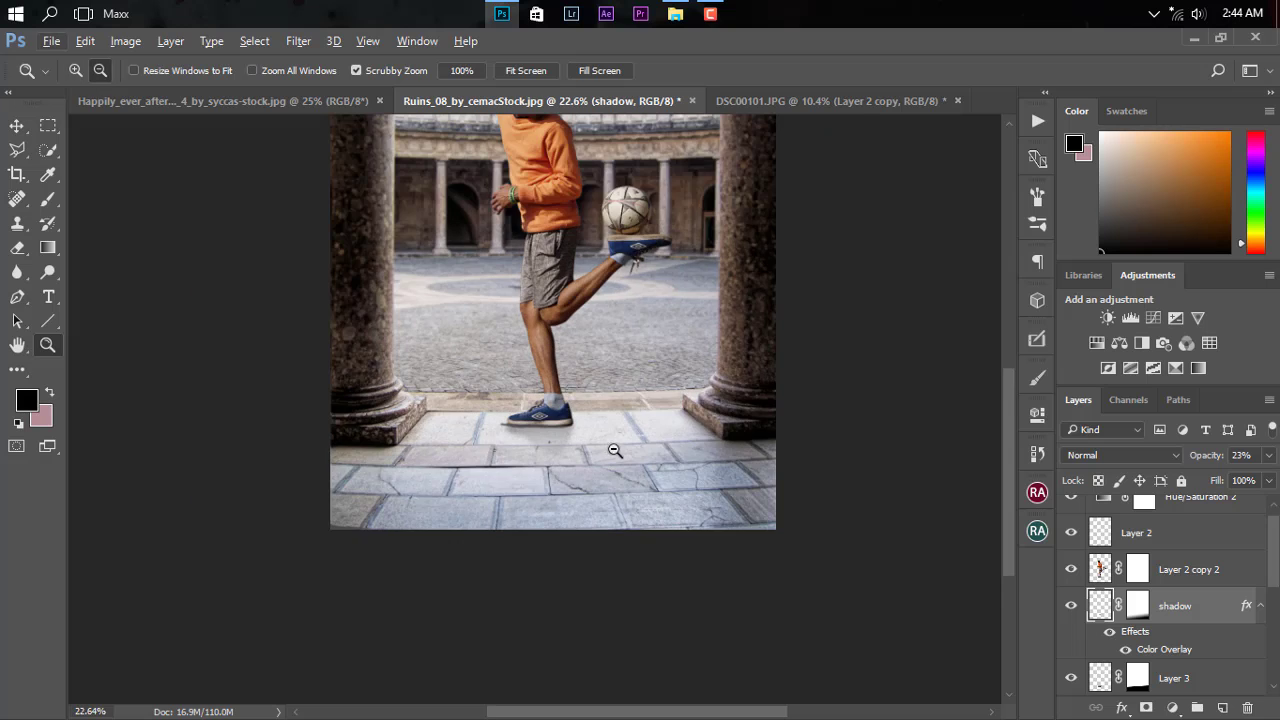
{"action": "right_click", "coordinate": [584, 347]}
{"action": "left_click", "coordinate": [592, 361]}
{"action": "left_click_drag", "start_coordinate": [532, 646], "coordinate": [648, 669]}
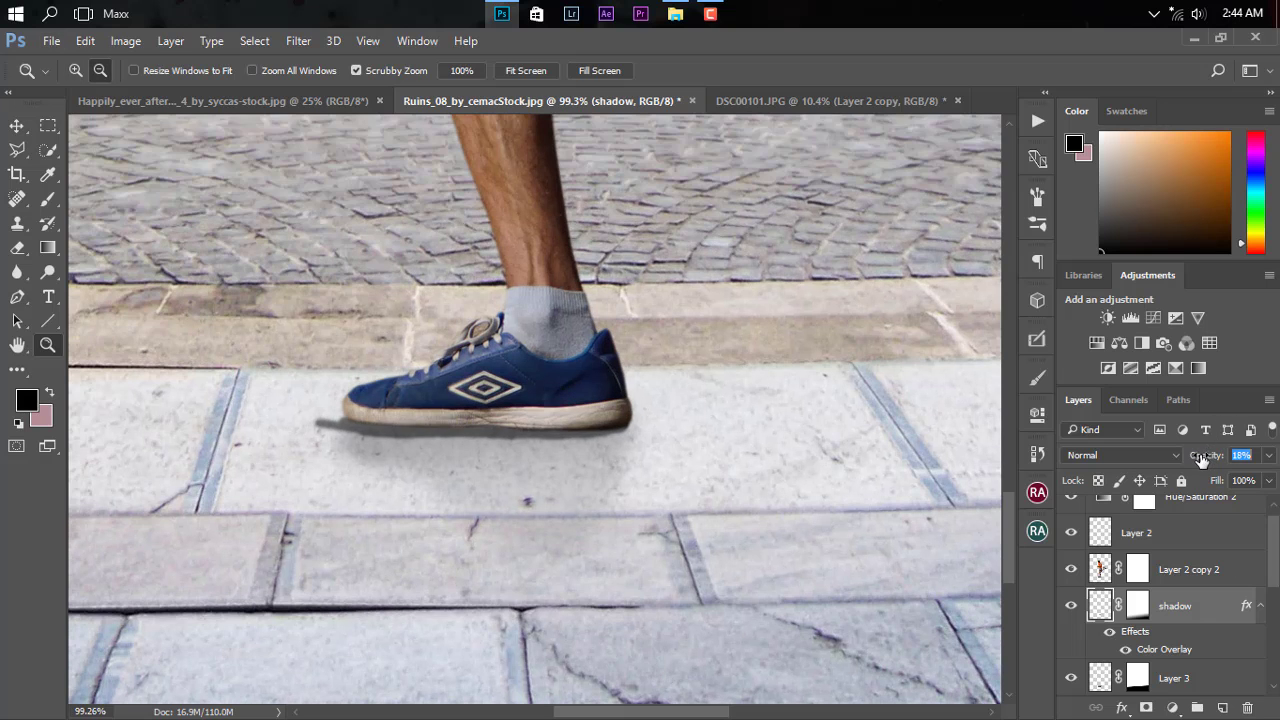
{"action": "scroll", "coordinate": [1170, 560], "scroll_direction": "up", "scroll_amount": 1}
{"action": "right_click", "coordinate": [1150, 550]}
{"action": "left_click", "coordinate": [890, 470]}
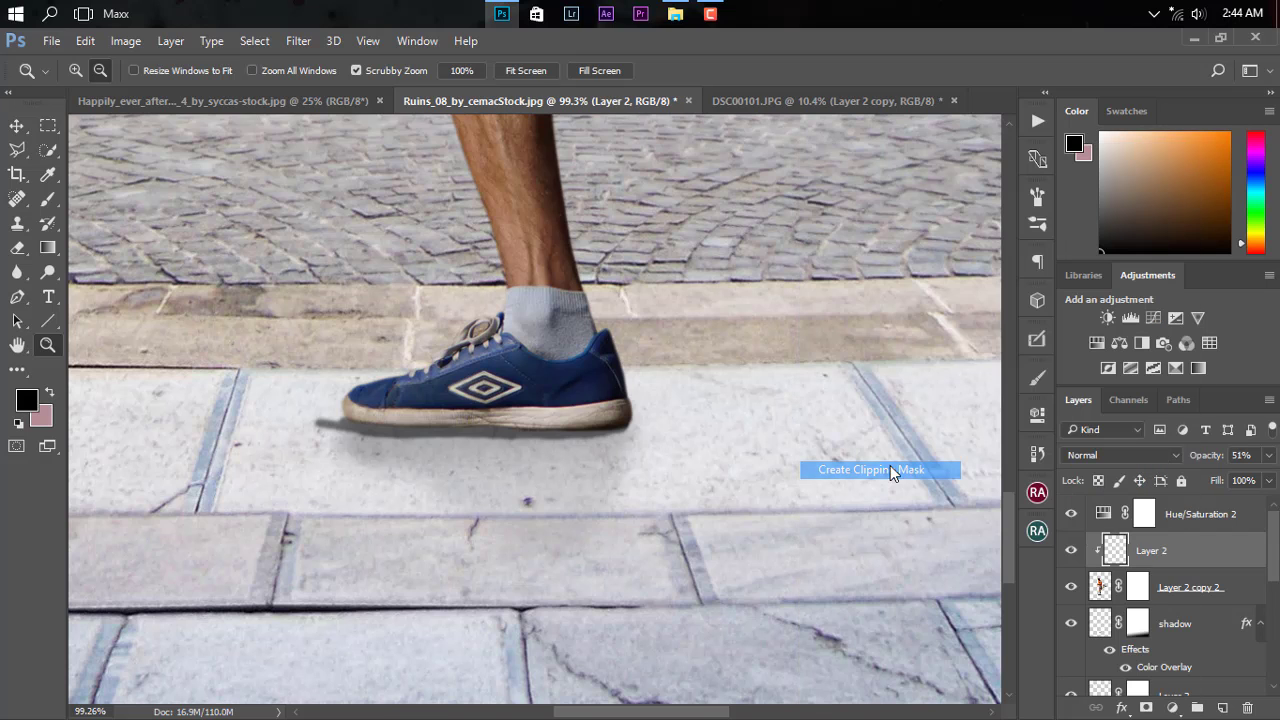
Add a new empty layer above the shadow layer and begin renaming it.
{"action": "left_click", "coordinate": [1211, 600]}
{"action": "left_click", "coordinate": [1175, 615]}
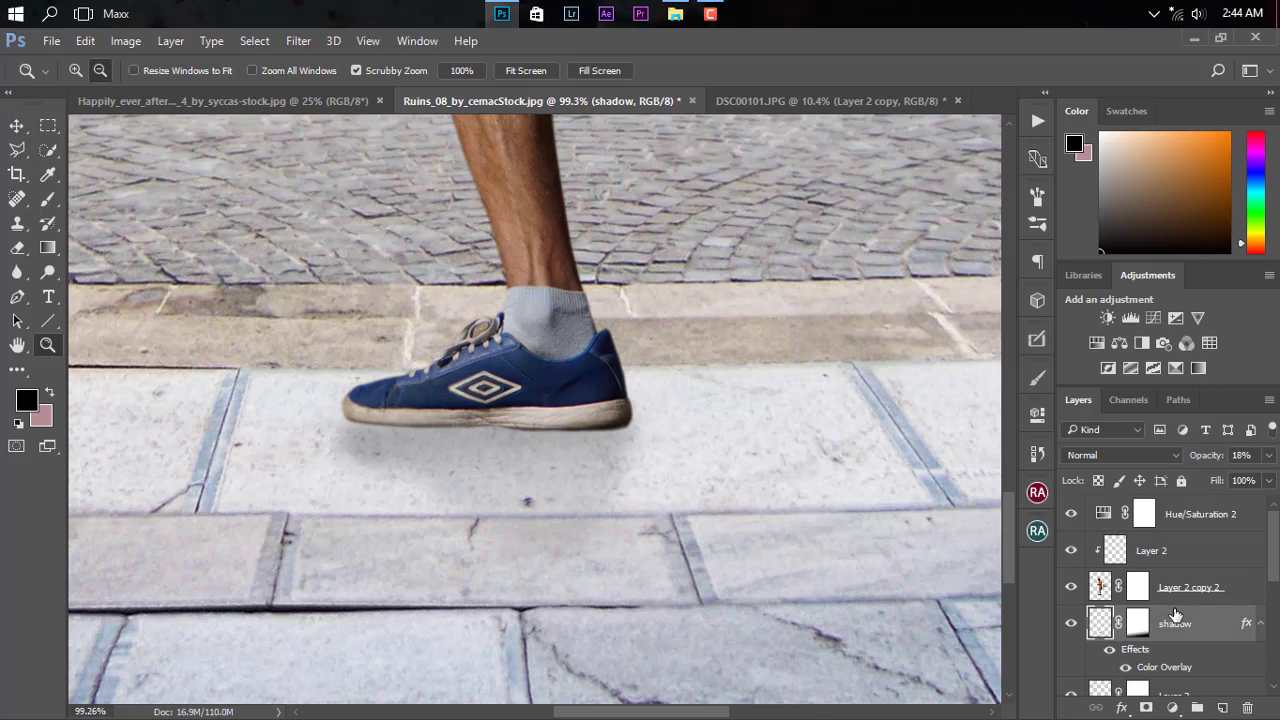
{"action": "scroll", "coordinate": [516, 415], "scroll_direction": "up", "scroll_amount": 1}
{"action": "scroll", "coordinate": [516, 415], "scroll_direction": "up", "scroll_amount": 1}
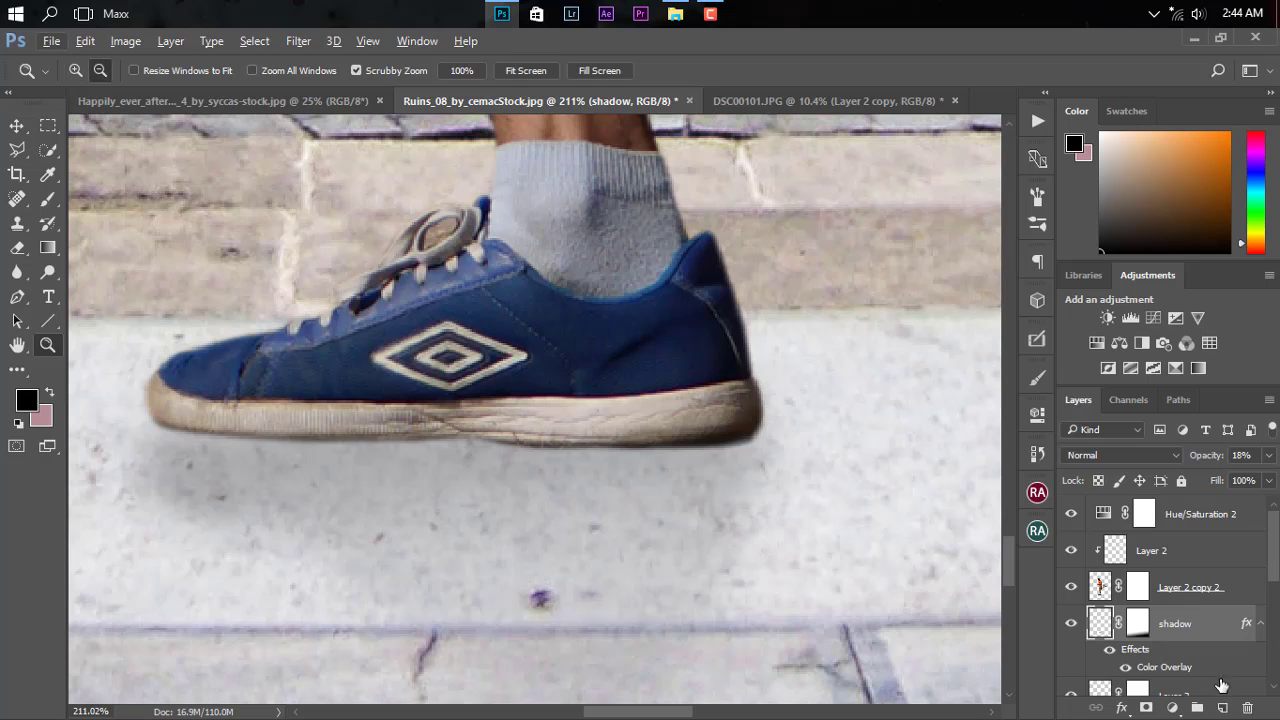
{"action": "left_click", "coordinate": [1221, 708]}
{"action": "double_click", "coordinate": [1130, 624]}
{"action": "type", "text": "sc"}
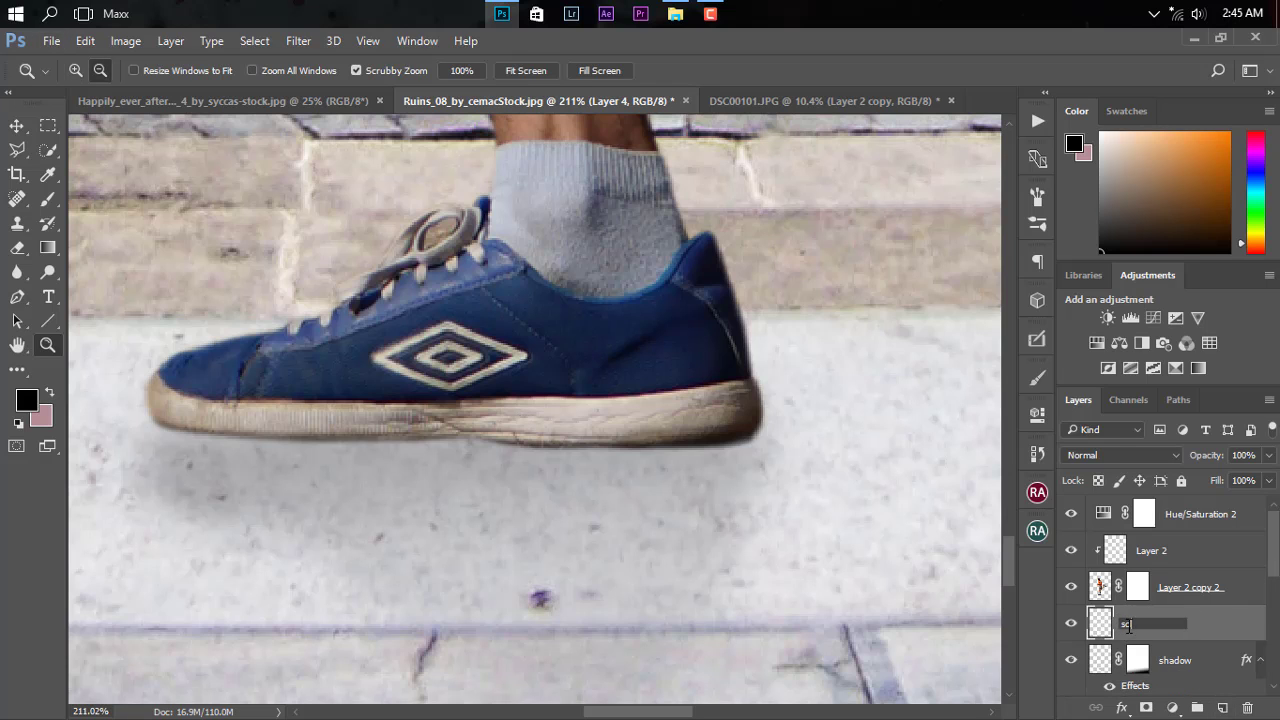
Name the layer 'sd' and paint black shadow under the sole and toe with a small brush.
{"action": "key", "text": "Return"}
{"action": "scroll", "coordinate": [740, 460], "scroll_direction": "up", "scroll_amount": 1}
{"action": "scroll", "coordinate": [737, 457], "scroll_direction": "up", "scroll_amount": 1}
{"action": "key", "text": "b"}
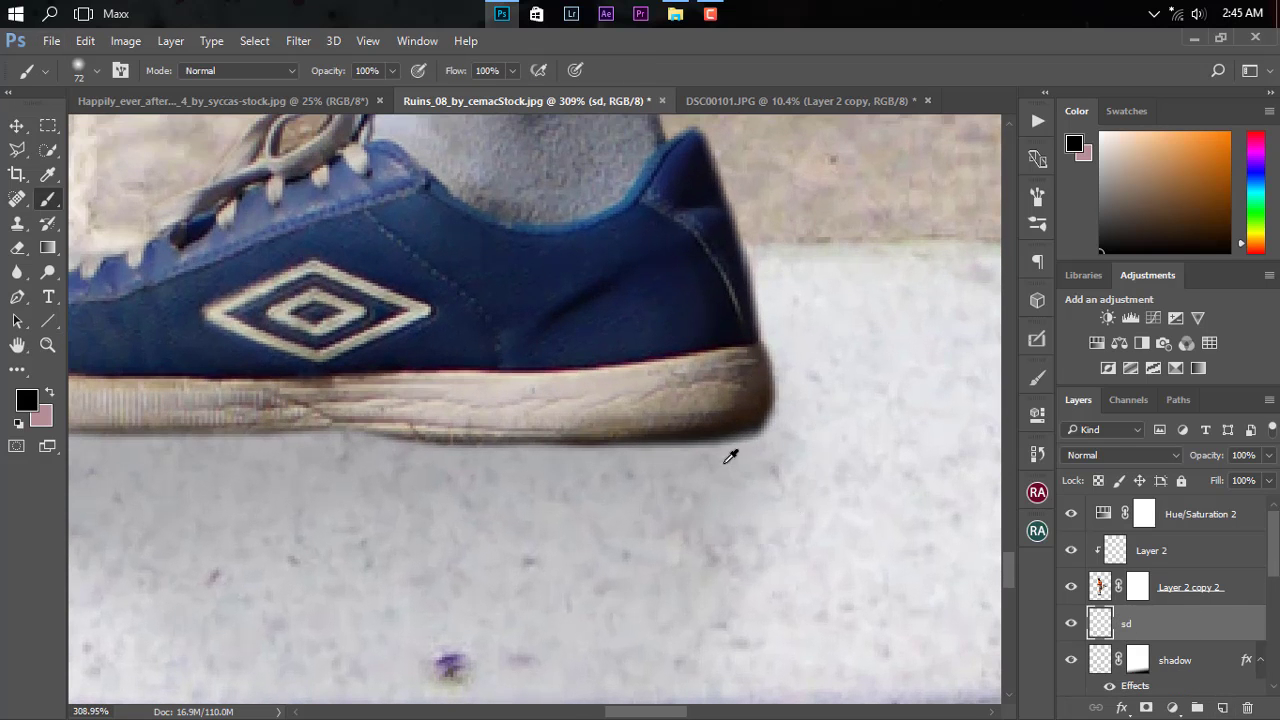
{"action": "left_click_drag", "start_coordinate": [731, 456], "coordinate": [300, 455]}
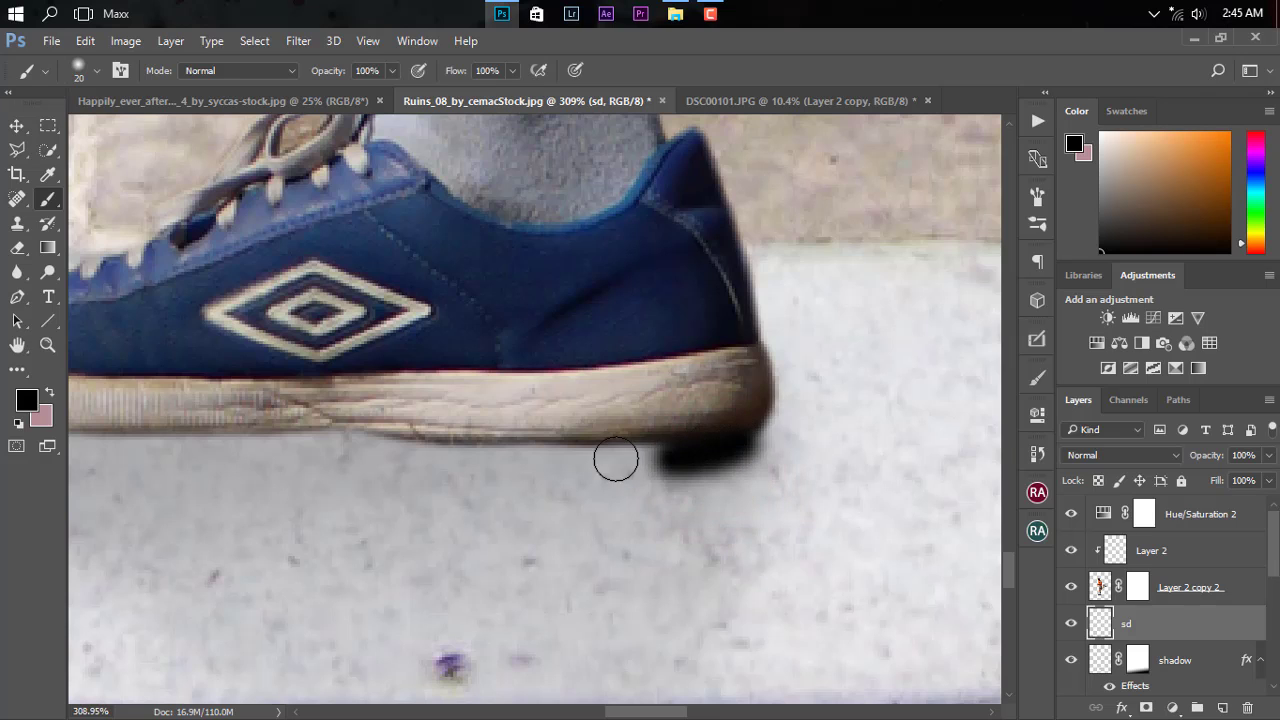
{"action": "scroll", "coordinate": [360, 478], "scroll_direction": "left", "scroll_amount": 2}
{"action": "left_click_drag", "start_coordinate": [462, 445], "coordinate": [258, 445]}
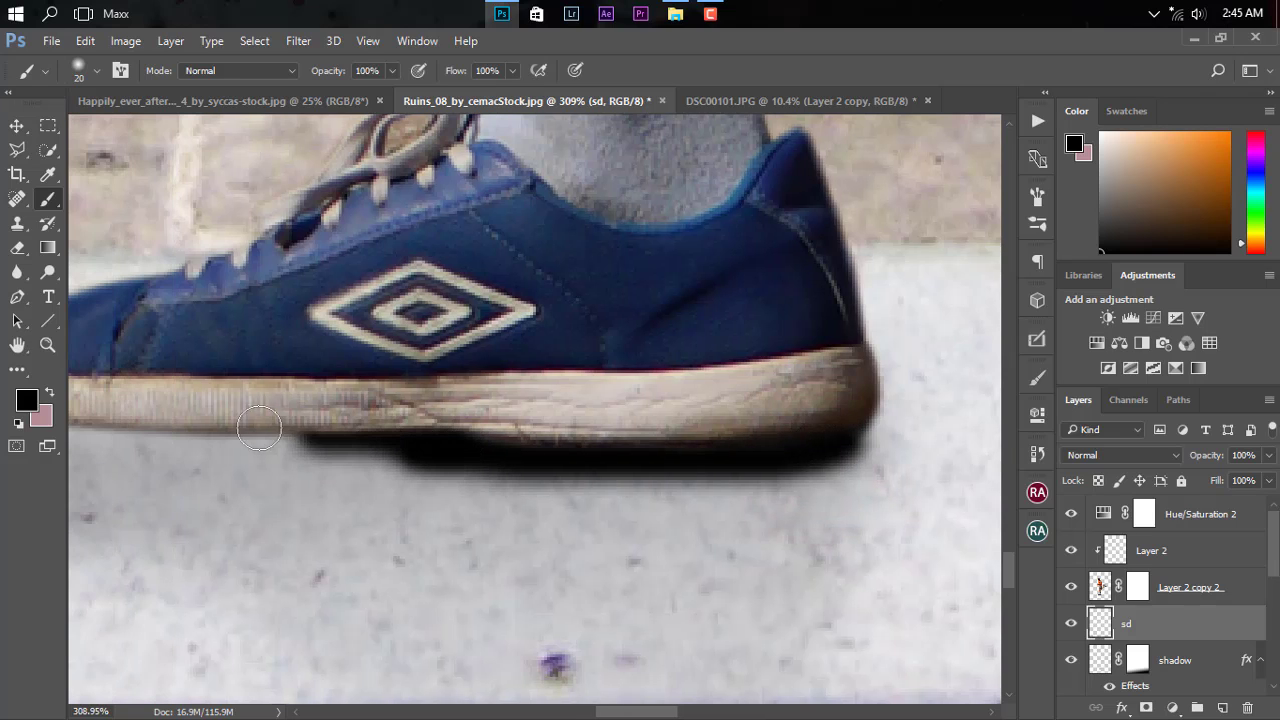
{"action": "scroll", "coordinate": [250, 440], "scroll_direction": "left", "scroll_amount": 3}
{"action": "mouse_move", "coordinate": [180, 424]}
{"action": "left_mouse_down"}
{"action": "mouse_move", "coordinate": [677, 443]}
{"action": "mouse_move", "coordinate": [170, 423]}
{"action": "mouse_move", "coordinate": [215, 432]}
{"action": "left_mouse_up"}
Lighten the sd layer to about 23% and switch to a 48 px eraser.
{"action": "scroll", "coordinate": [397, 424], "scroll_direction": "down", "scroll_amount": 3}
{"action": "left_click_drag", "start_coordinate": [1229, 465], "coordinate": [1145, 460]}
{"action": "scroll", "coordinate": [540, 460], "scroll_direction": "up", "scroll_amount": 1}
{"action": "key", "text": "alt+e"}
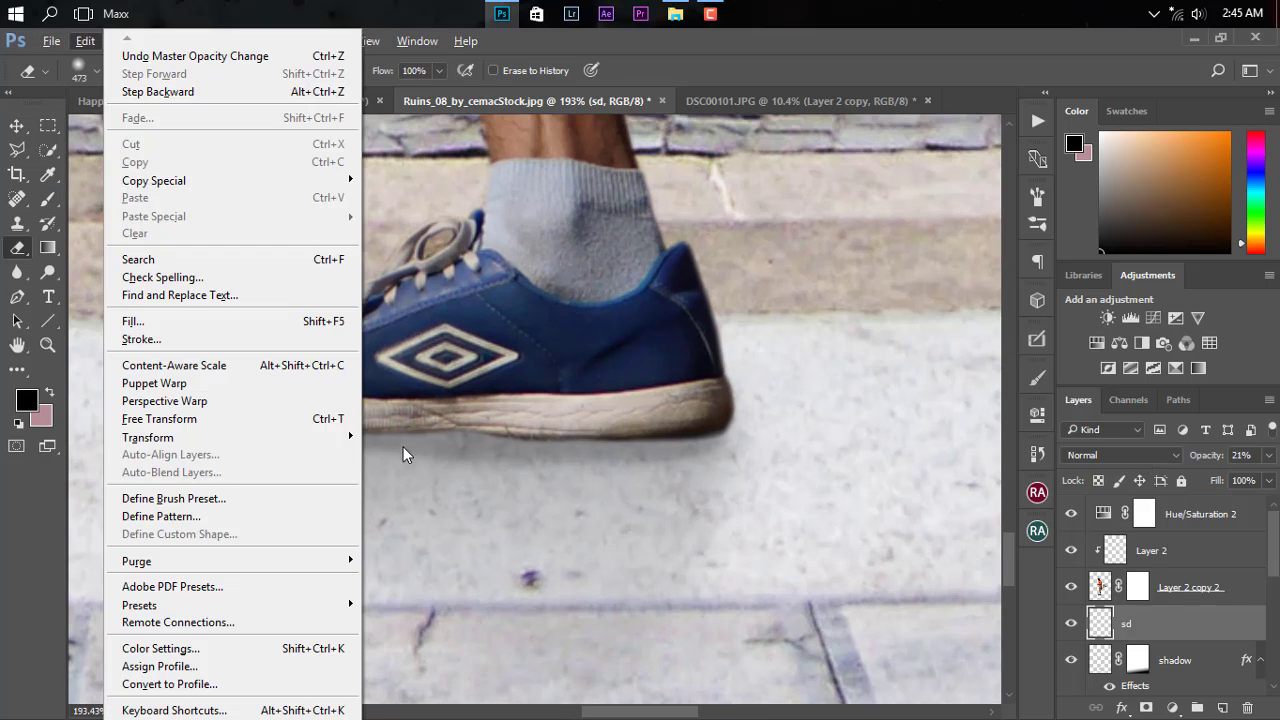
{"action": "key", "text": "Escape"}
{"action": "key", "text": "e"}
{"action": "left_click_drag", "start_coordinate": [297, 500], "coordinate": [82, 511]}
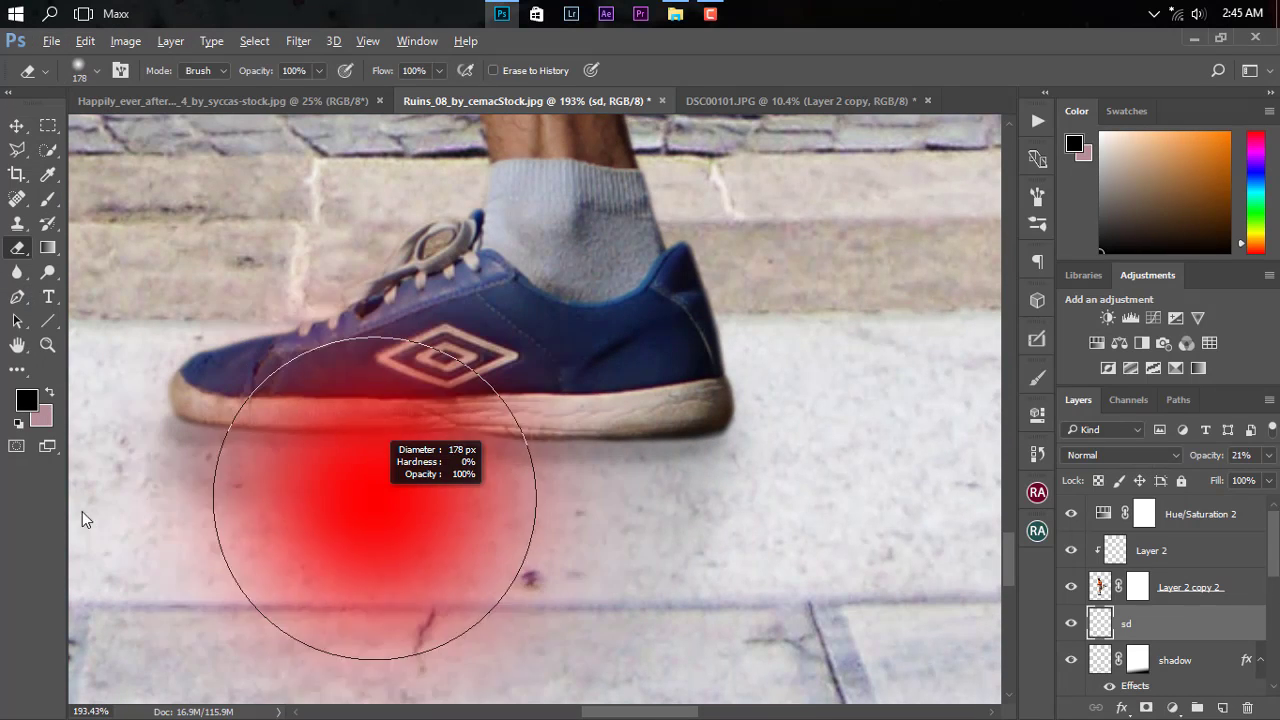
{"action": "left_click_drag", "start_coordinate": [400, 514], "coordinate": [114, 486]}
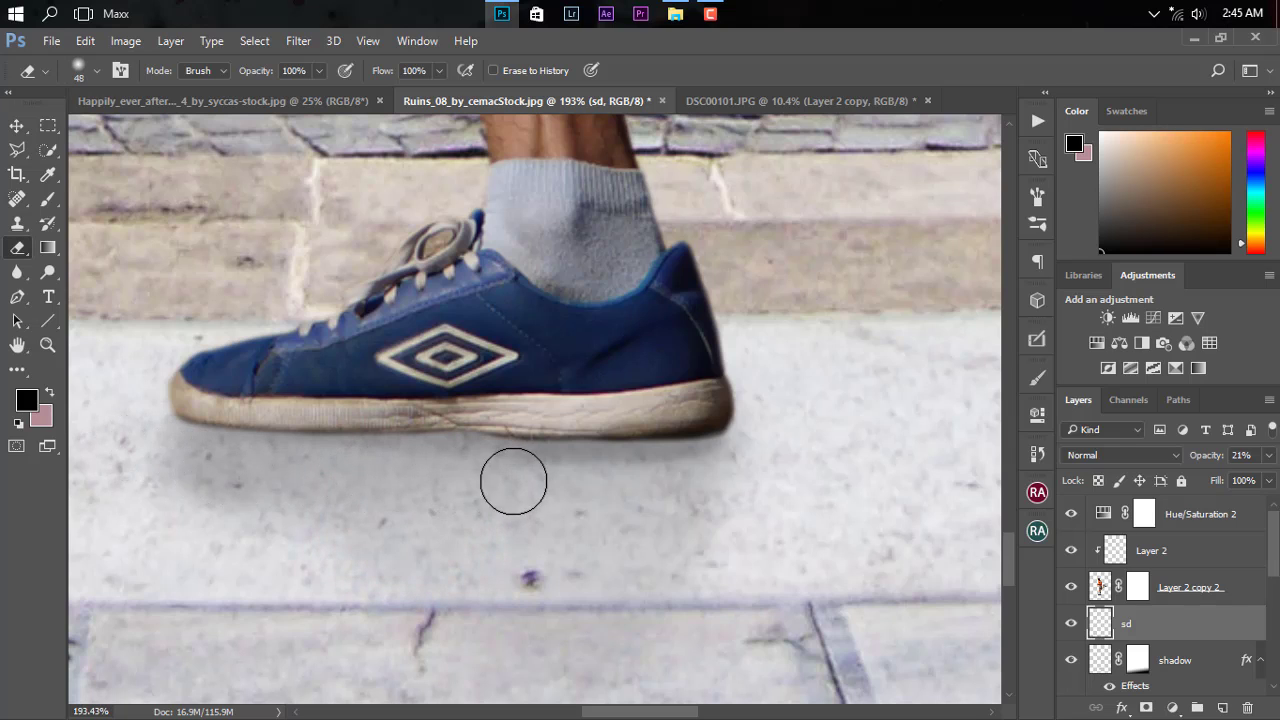
Set the sd layer to 32% opacity and fit the composite on screen.
{"action": "left_click_drag", "start_coordinate": [1215, 462], "coordinate": [1225, 464]}
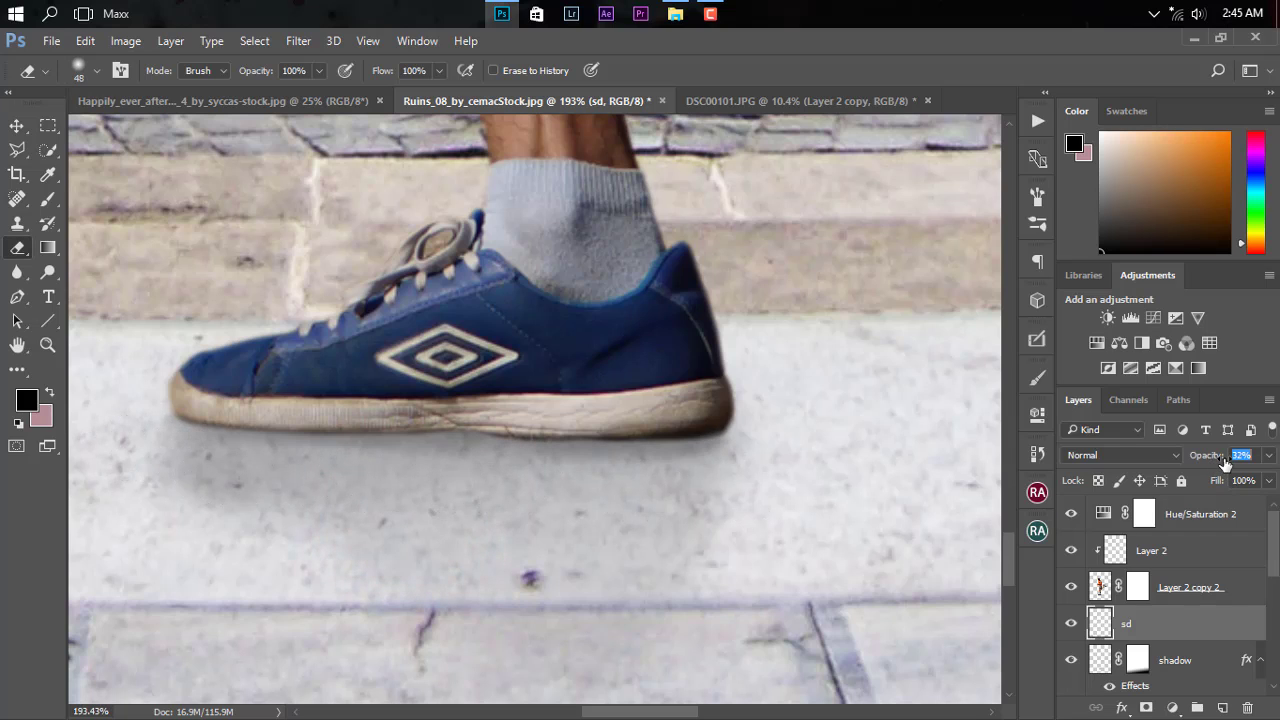
{"action": "scroll", "coordinate": [661, 443], "scroll_direction": "down", "scroll_amount": 1}
{"action": "scroll", "coordinate": [661, 443], "scroll_direction": "down", "scroll_amount": 4}
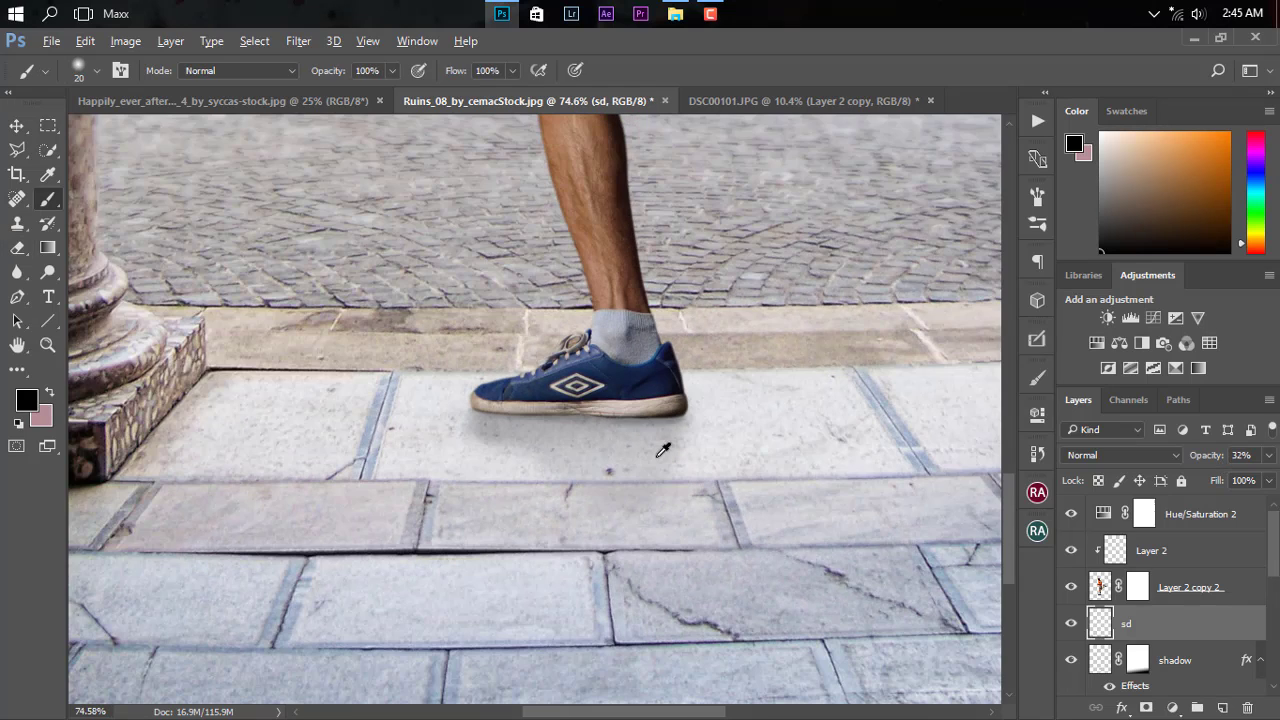
{"action": "key", "text": "z"}
{"action": "right_click", "coordinate": [661, 443]}
{"action": "left_click", "coordinate": [662, 436]}
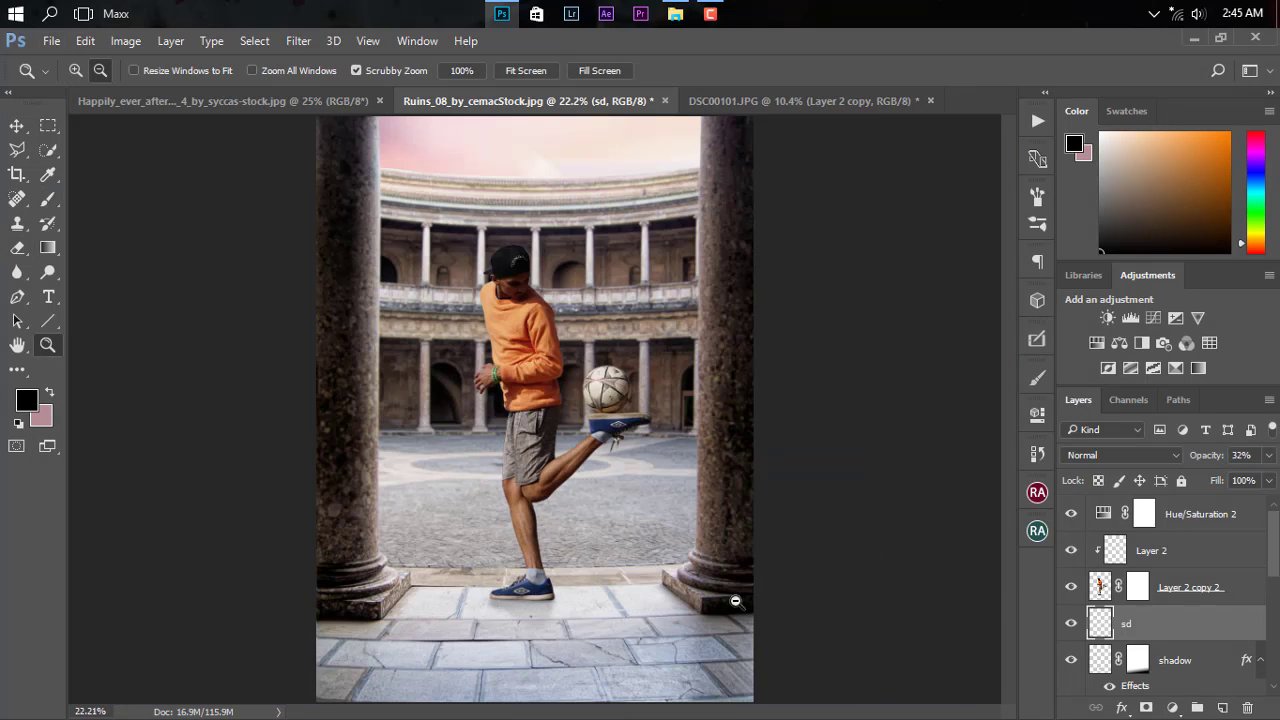
Switch to the Move tool and select the boy's cut-out layer, Layer 2 copy 2.
{"action": "left_click", "coordinate": [1197, 660]}
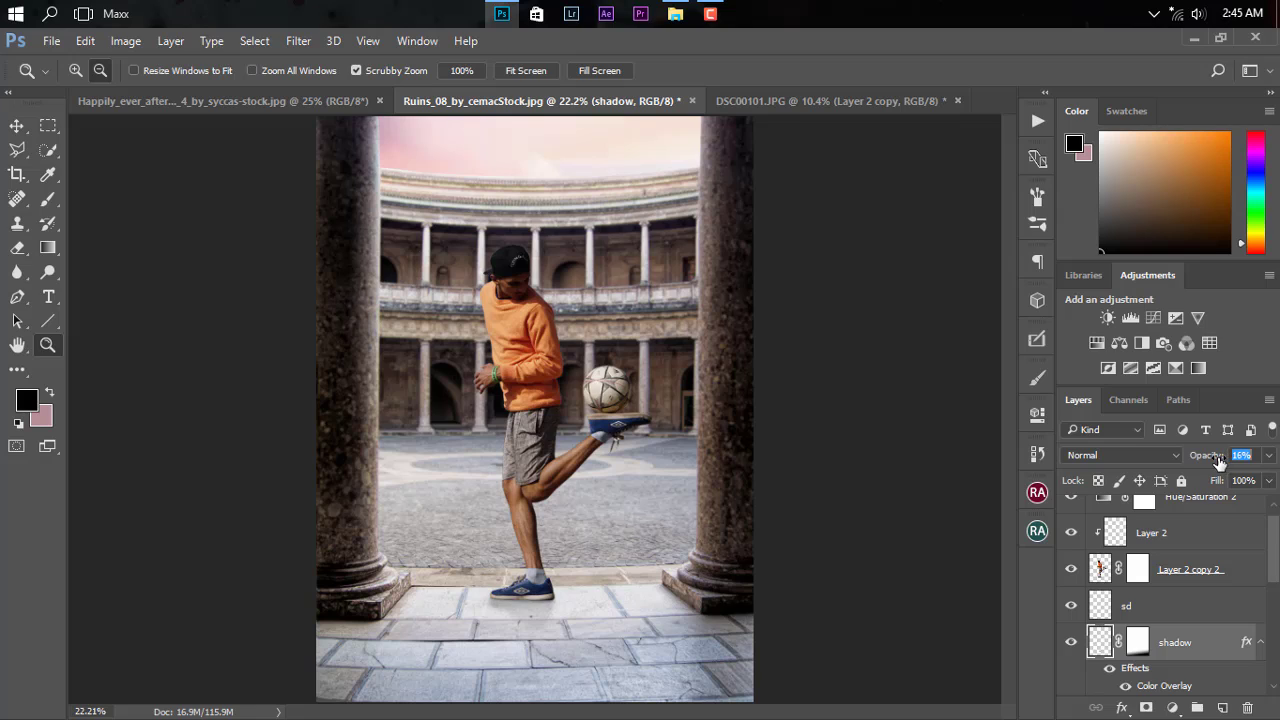
{"action": "left_click", "coordinate": [20, 127]}
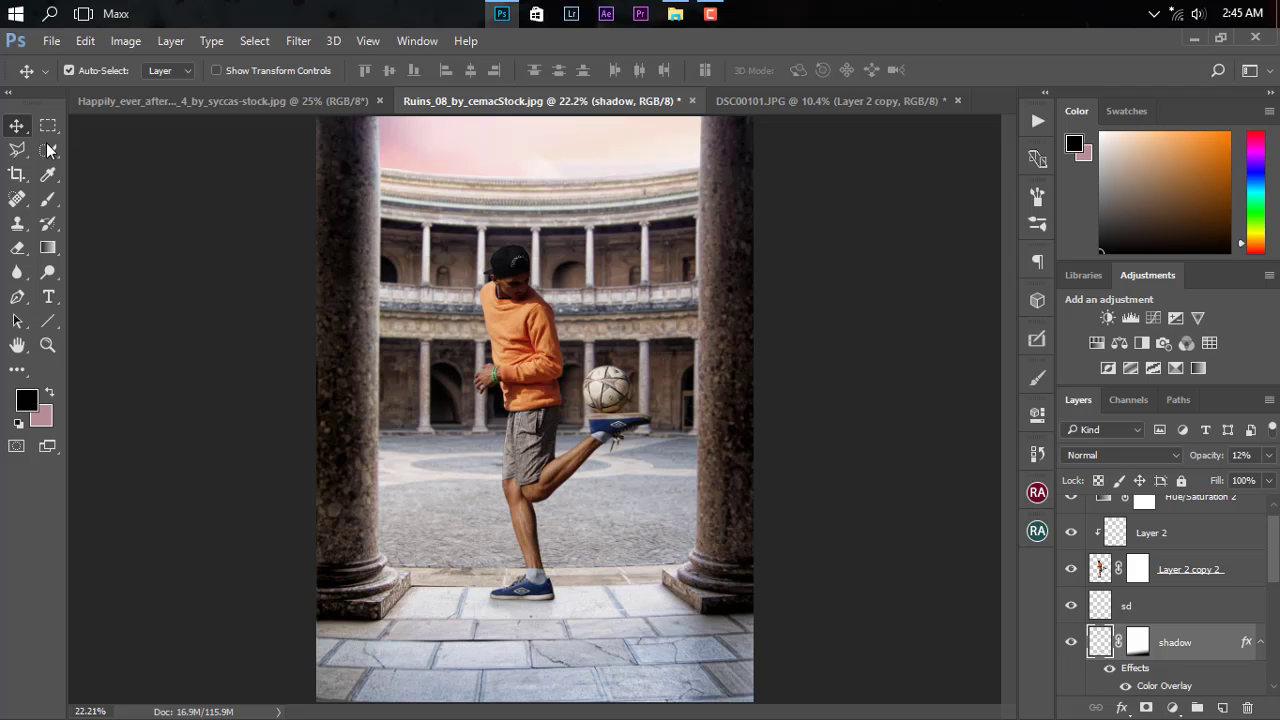
{"action": "scroll", "coordinate": [500, 290], "scroll_direction": "up", "scroll_amount": 1}
{"action": "scroll", "coordinate": [530, 336], "scroll_direction": "up", "scroll_amount": 2}
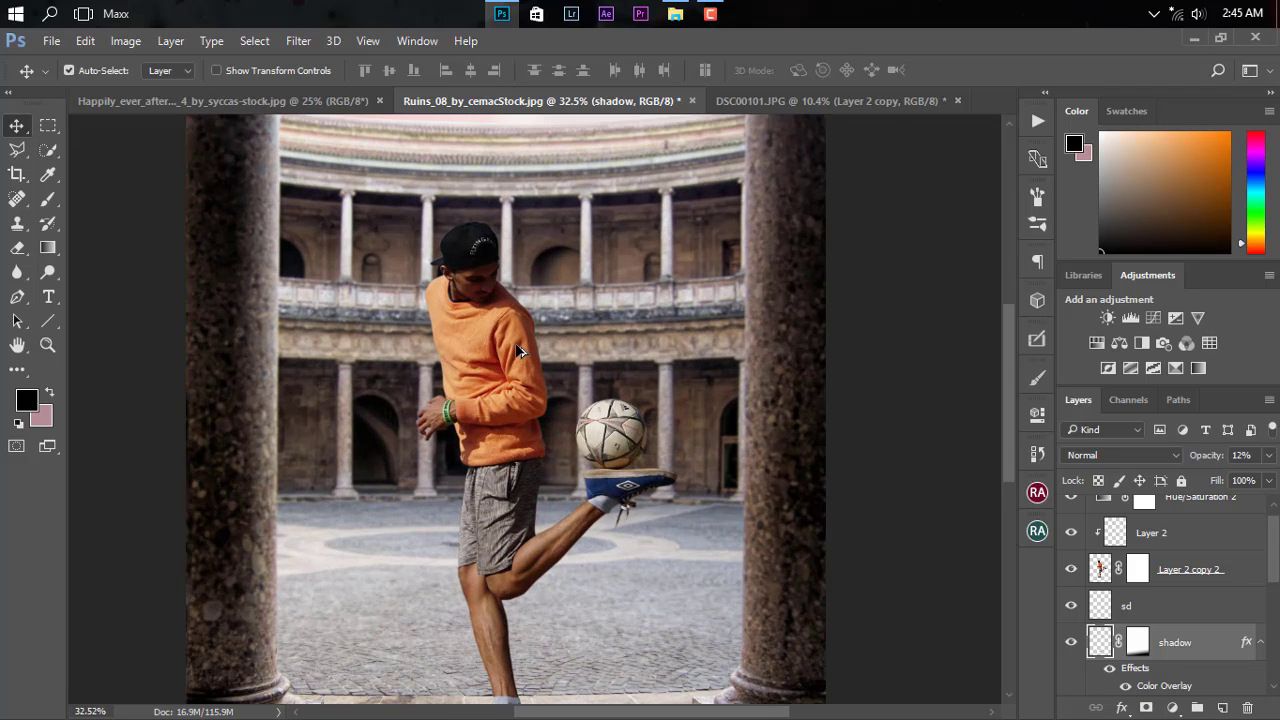
{"action": "scroll", "coordinate": [518, 350], "scroll_direction": "up", "scroll_amount": 2}
{"action": "scroll", "coordinate": [515, 343], "scroll_direction": "up", "scroll_amount": 1}
{"action": "scroll", "coordinate": [515, 343], "scroll_direction": "up", "scroll_amount": 1}
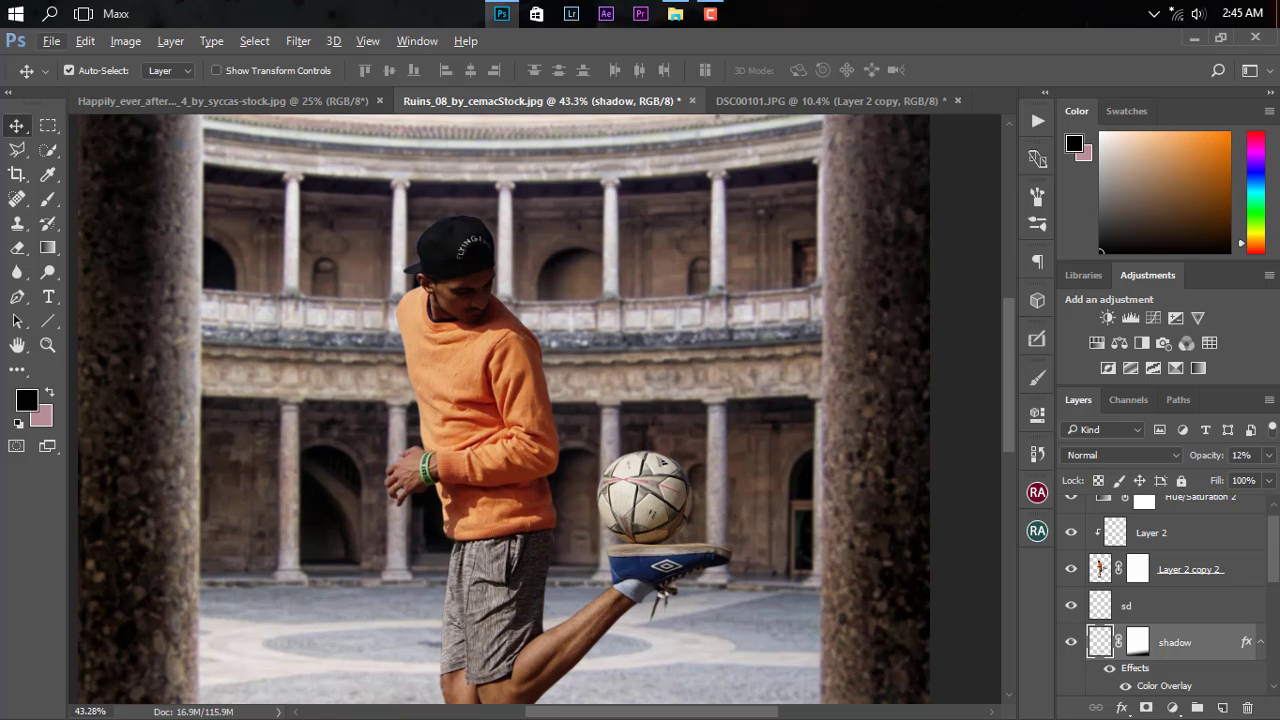
{"action": "left_click", "coordinate": [1233, 584]}
Add a new clipped layer and rename it 'dodge and vburn''.
{"action": "left_click", "coordinate": [1222, 707]}
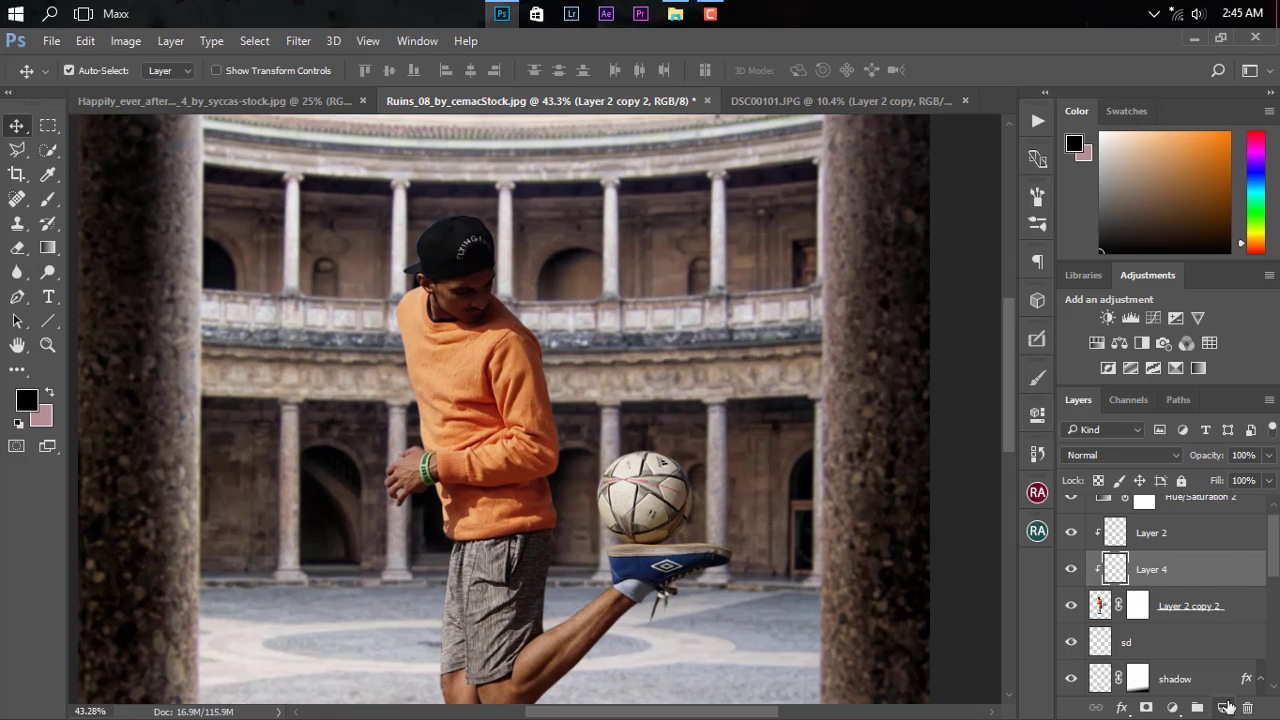
{"action": "double_click", "coordinate": [1155, 569]}
{"action": "type", "text": "dodge and vburn"}
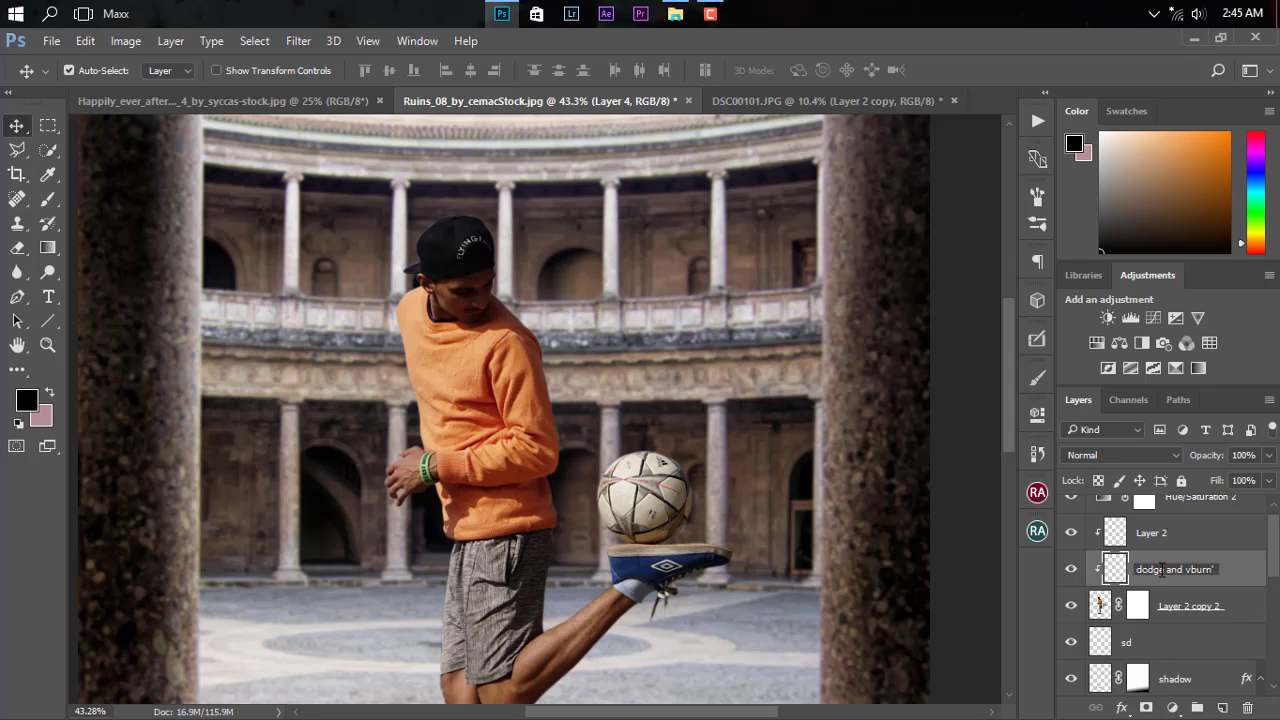
{"action": "key", "text": "Return"}
{"action": "key", "text": "b"}
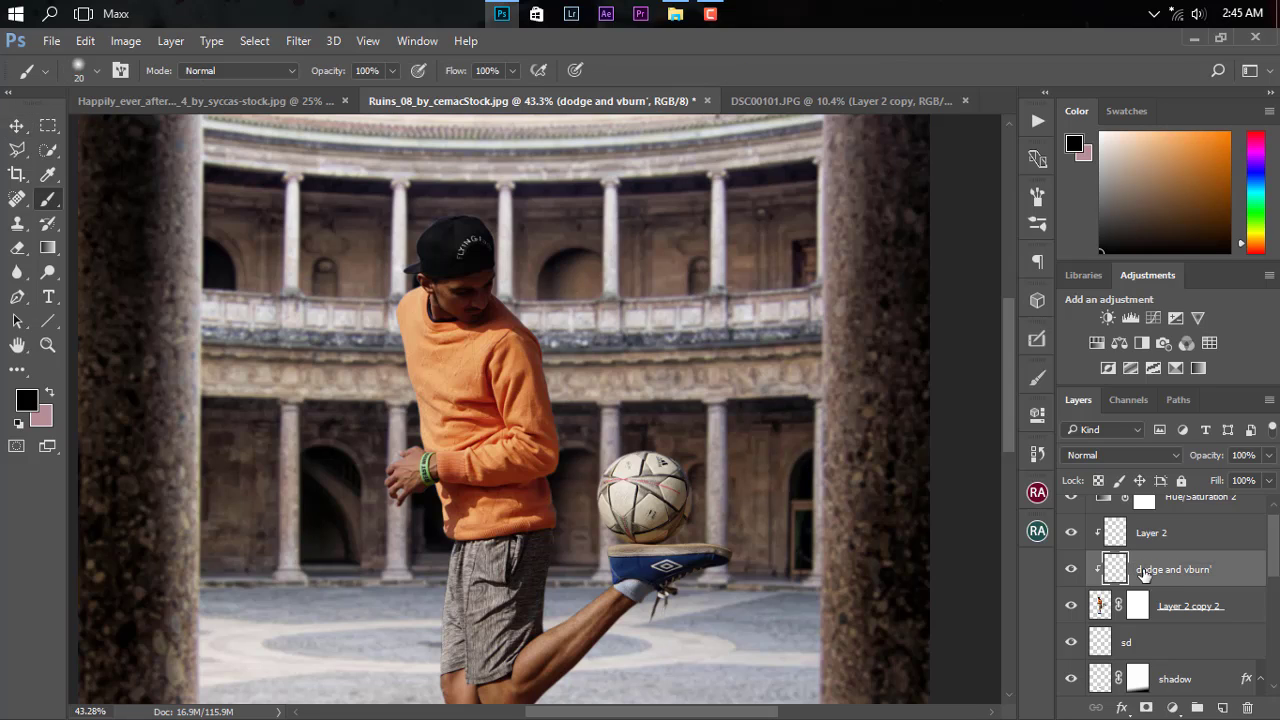
Fill the layer with 50% Gray and set its blend mode to Overlay.
{"action": "left_click", "coordinate": [85, 40]}
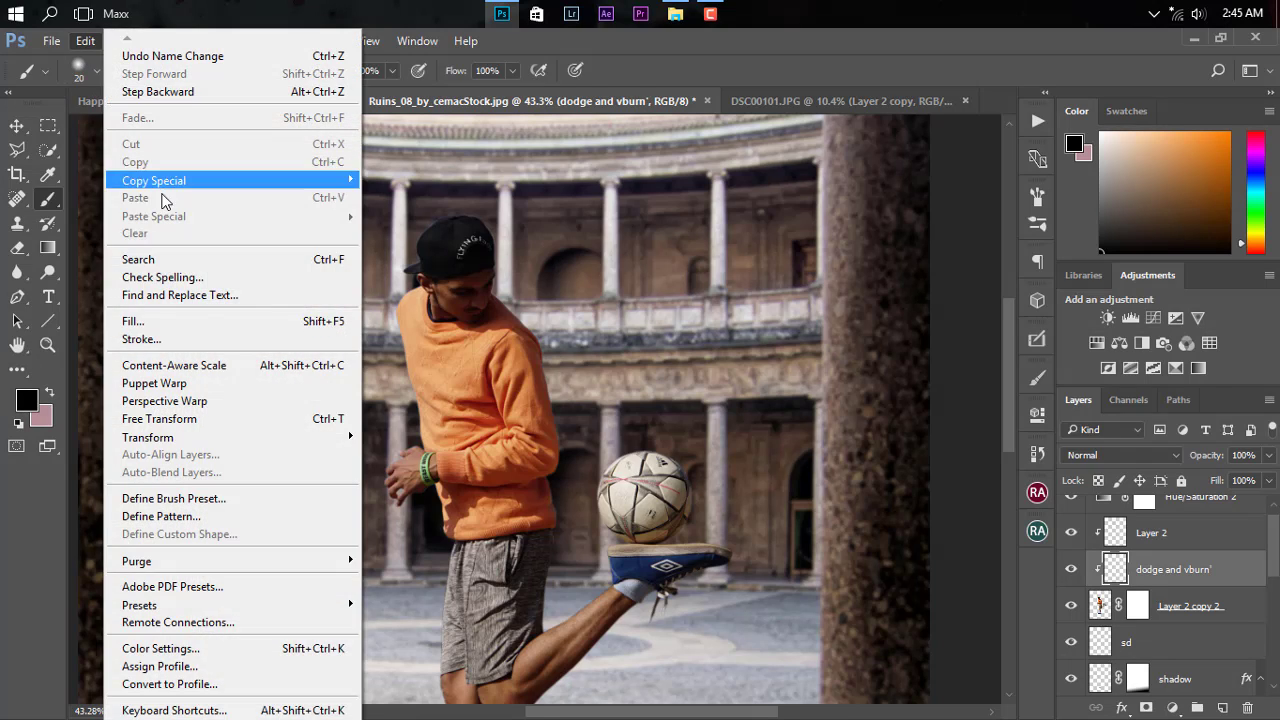
{"action": "left_click", "coordinate": [190, 320]}
{"action": "left_click", "coordinate": [766, 192]}
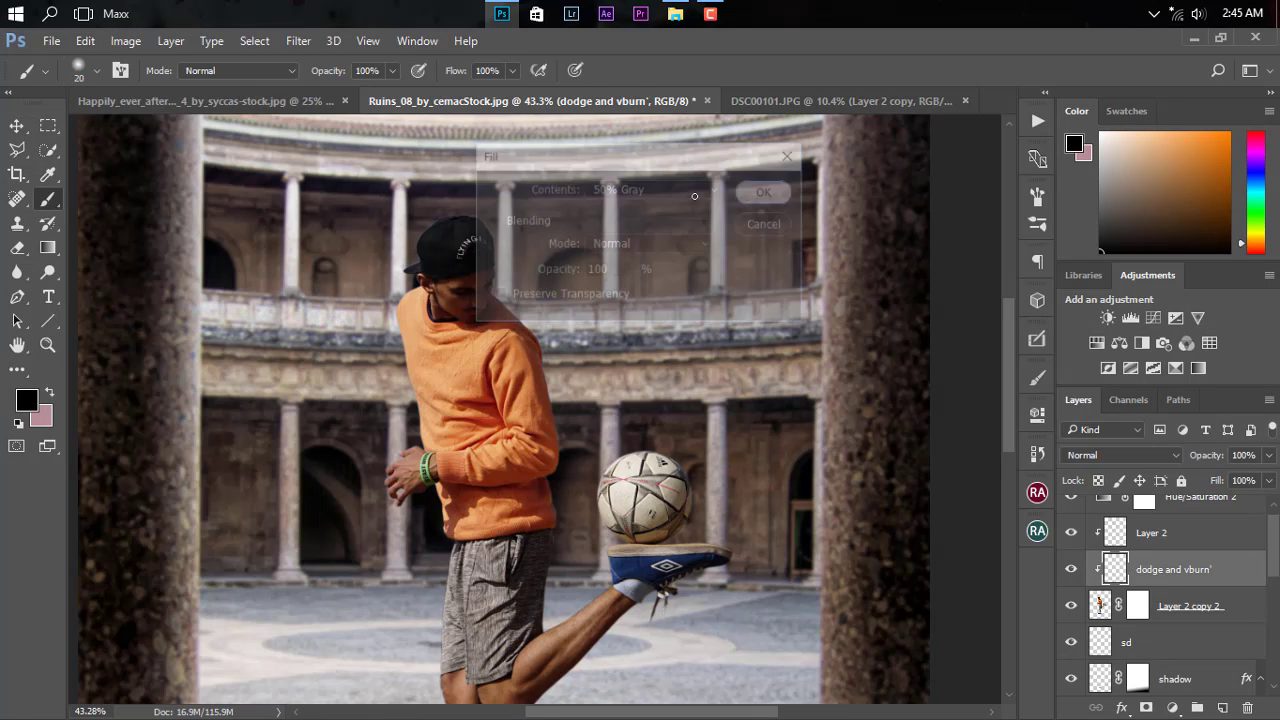
{"action": "left_click", "coordinate": [1121, 458]}
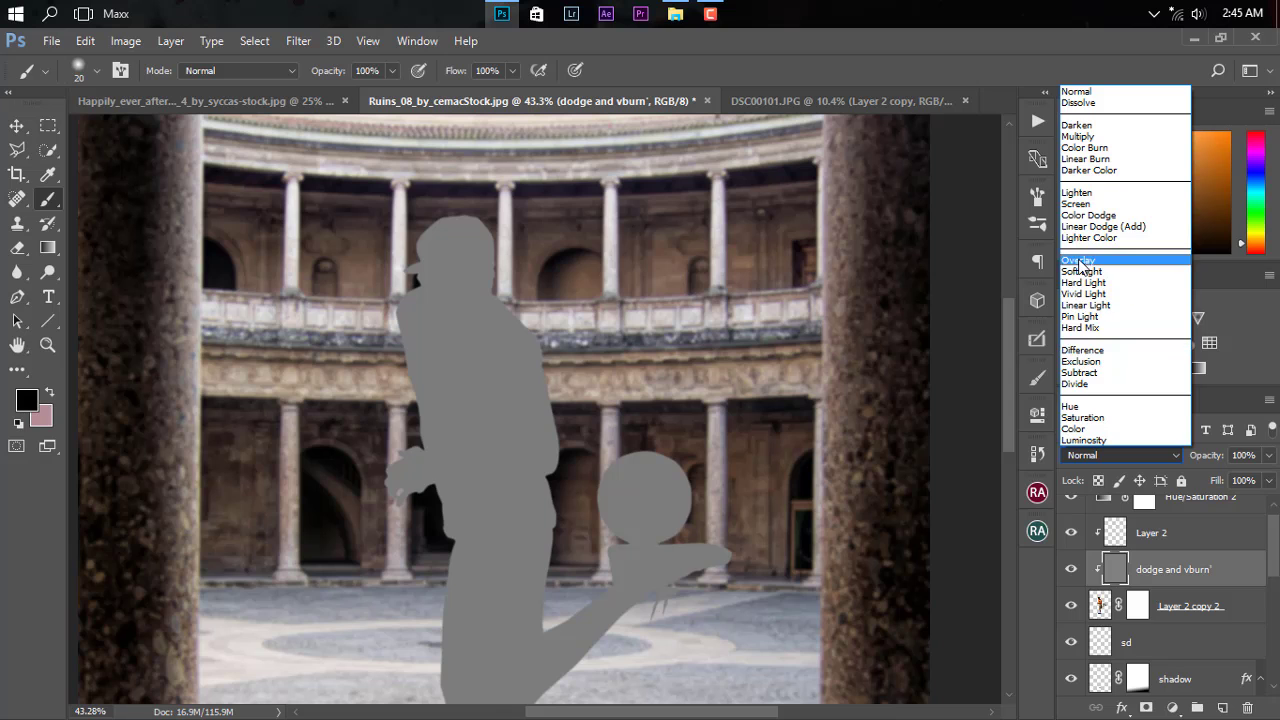
{"action": "left_click", "coordinate": [1110, 262]}
Switch to the Dodge Tool and lighten the arm highlights with brush sizes 8 to 23.
{"action": "left_click", "coordinate": [47, 271]}
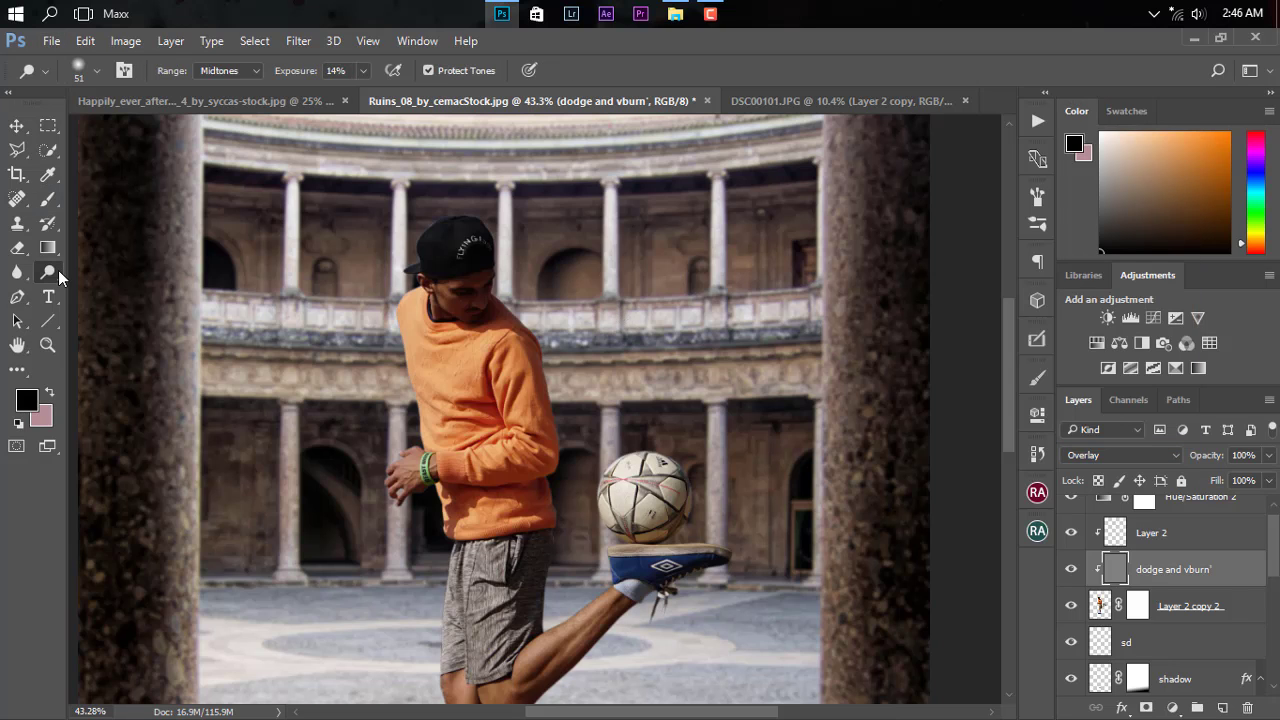
{"action": "scroll", "coordinate": [620, 286], "scroll_direction": "up", "scroll_amount": 2}
{"action": "scroll", "coordinate": [625, 286], "scroll_direction": "up", "scroll_amount": 2}
{"action": "scroll", "coordinate": [608, 286], "scroll_direction": "up", "scroll_amount": 2}
{"action": "scroll", "coordinate": [600, 284], "scroll_direction": "up", "scroll_amount": 1}
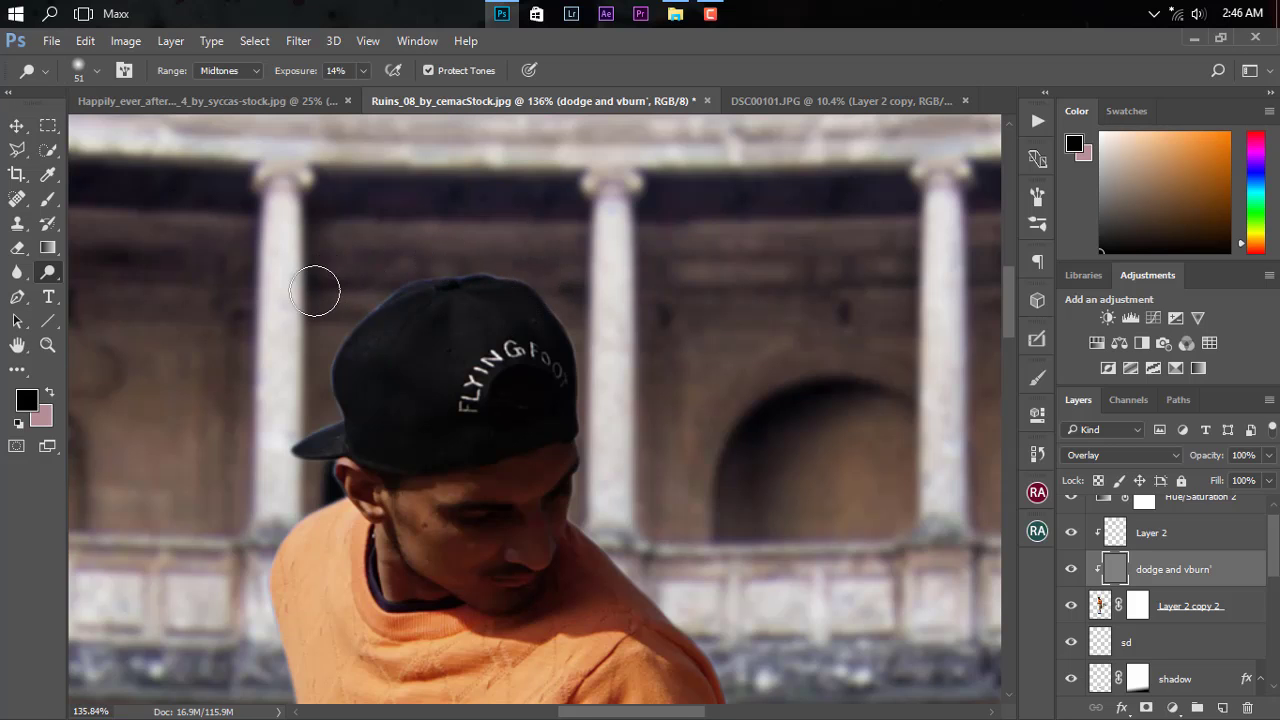
{"action": "scroll", "coordinate": [310, 286], "scroll_direction": "up", "scroll_amount": 2}
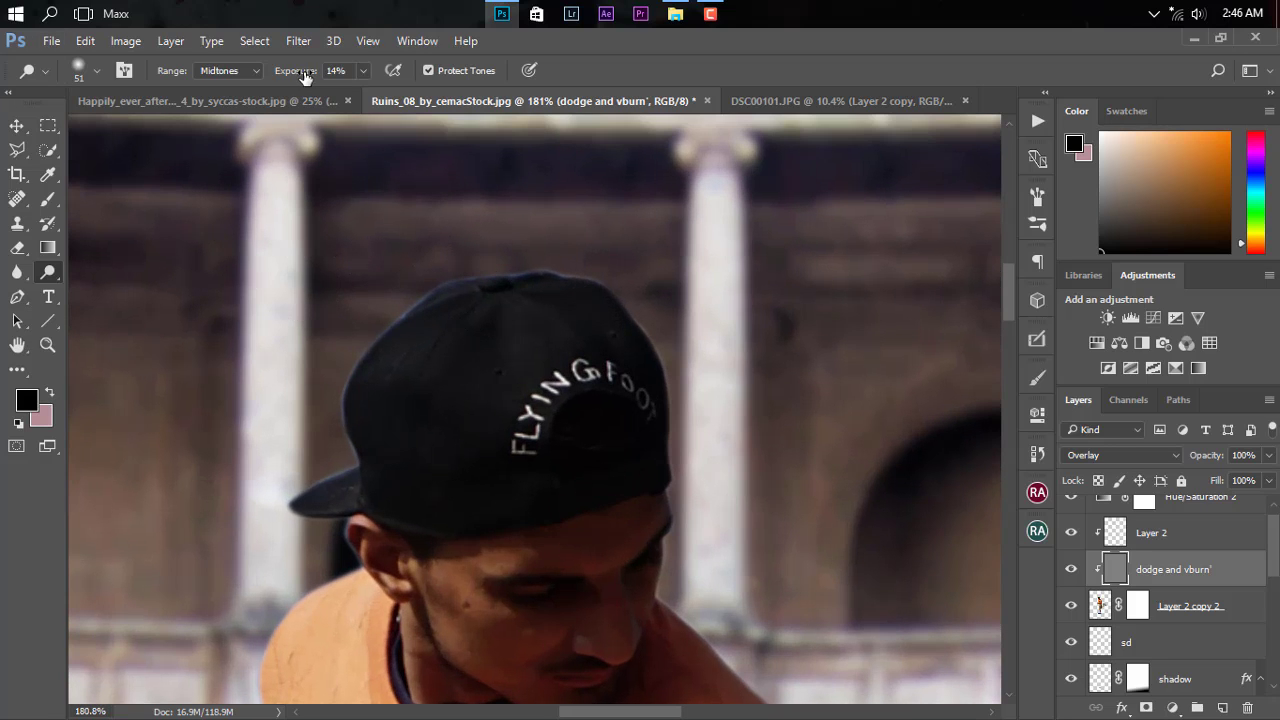
{"action": "left_click_drag", "start_coordinate": [538, 328], "coordinate": [541, 326]}
{"action": "left_click_drag", "start_coordinate": [492, 390], "coordinate": [458, 368]}
Dodge the face and sweater highlights, enlarging the brush to 30 and then 55.
{"action": "scroll", "coordinate": [731, 403], "scroll_direction": "down", "scroll_amount": 5}
{"action": "scroll", "coordinate": [474, 417], "scroll_direction": "down", "scroll_amount": 5}
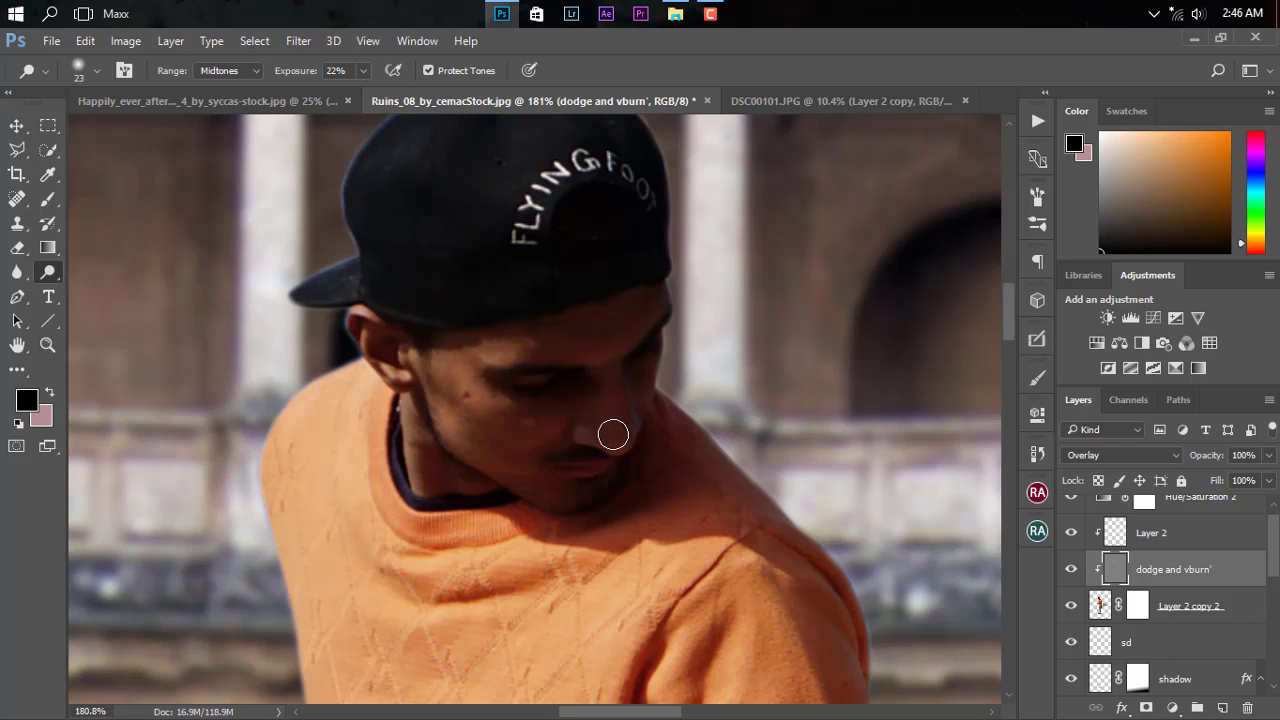
{"action": "left_click_drag", "start_coordinate": [613, 434], "coordinate": [570, 423]}
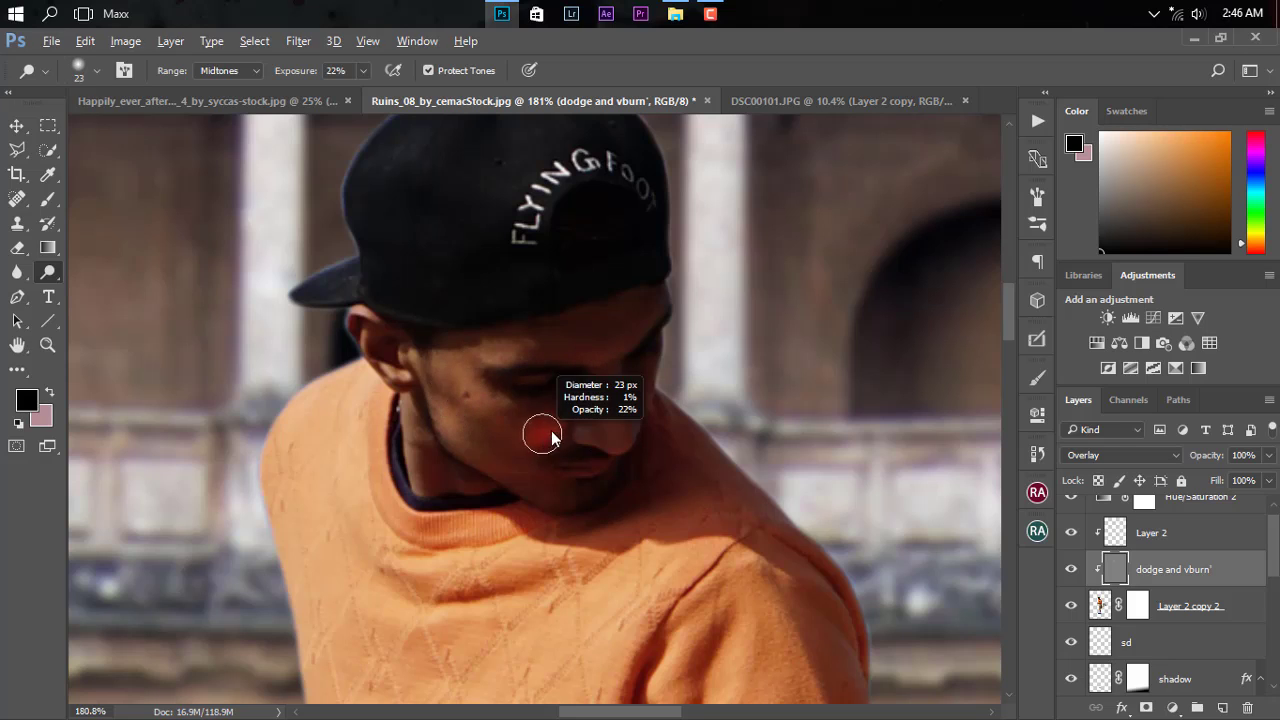
{"action": "scroll", "coordinate": [703, 517], "scroll_direction": "down", "scroll_amount": 3}
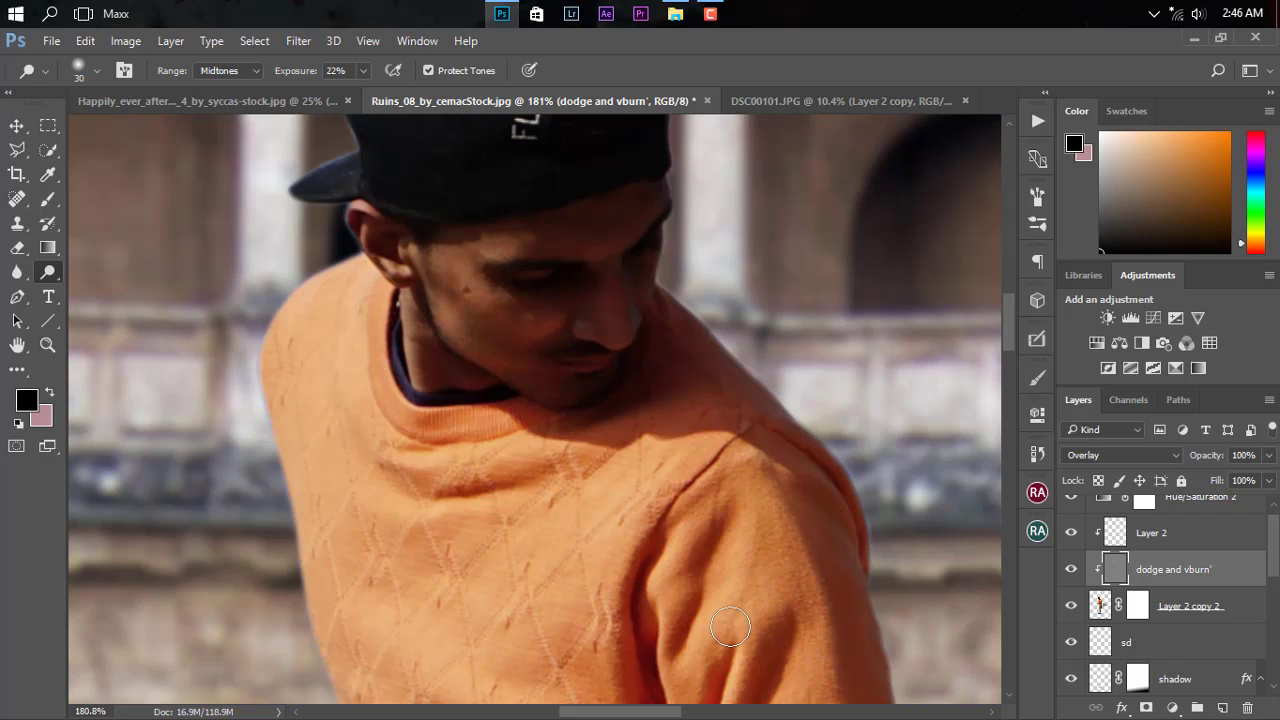
{"action": "scroll", "coordinate": [732, 411], "scroll_direction": "down", "scroll_amount": 5}
{"action": "key", "text": "bracketright"}
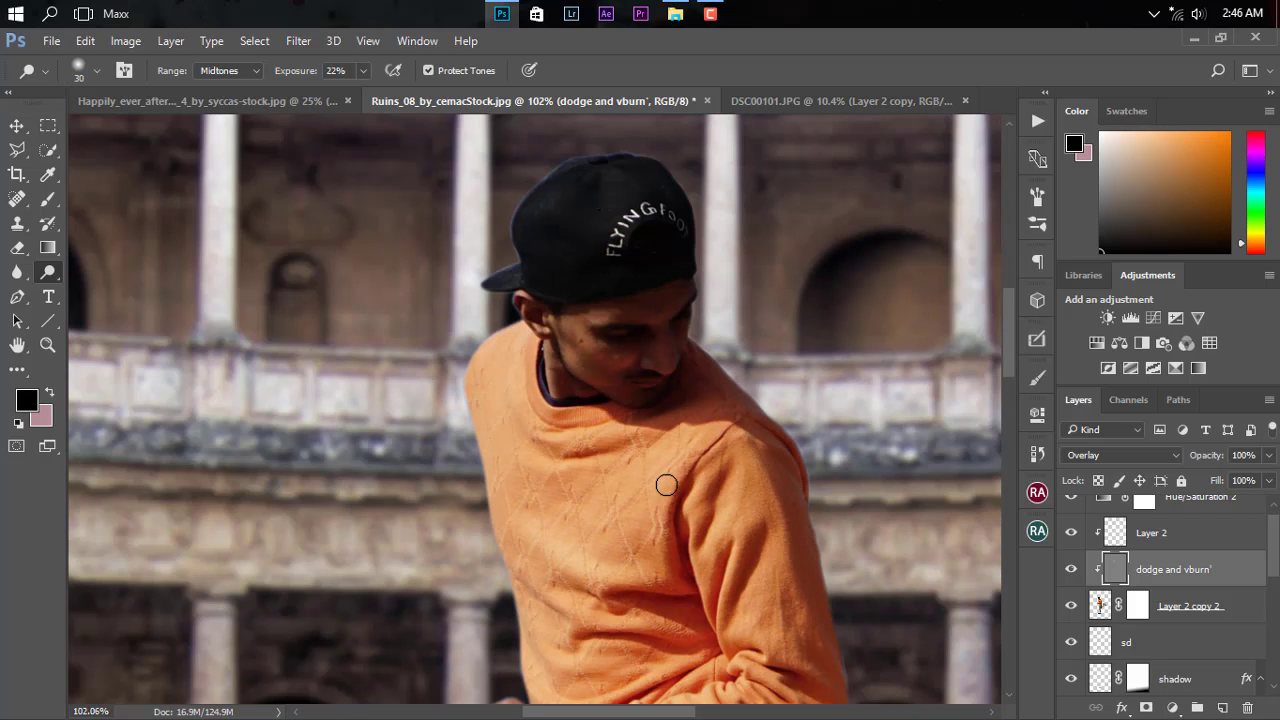
{"action": "scroll", "coordinate": [741, 527], "scroll_direction": "down", "scroll_amount": 3}
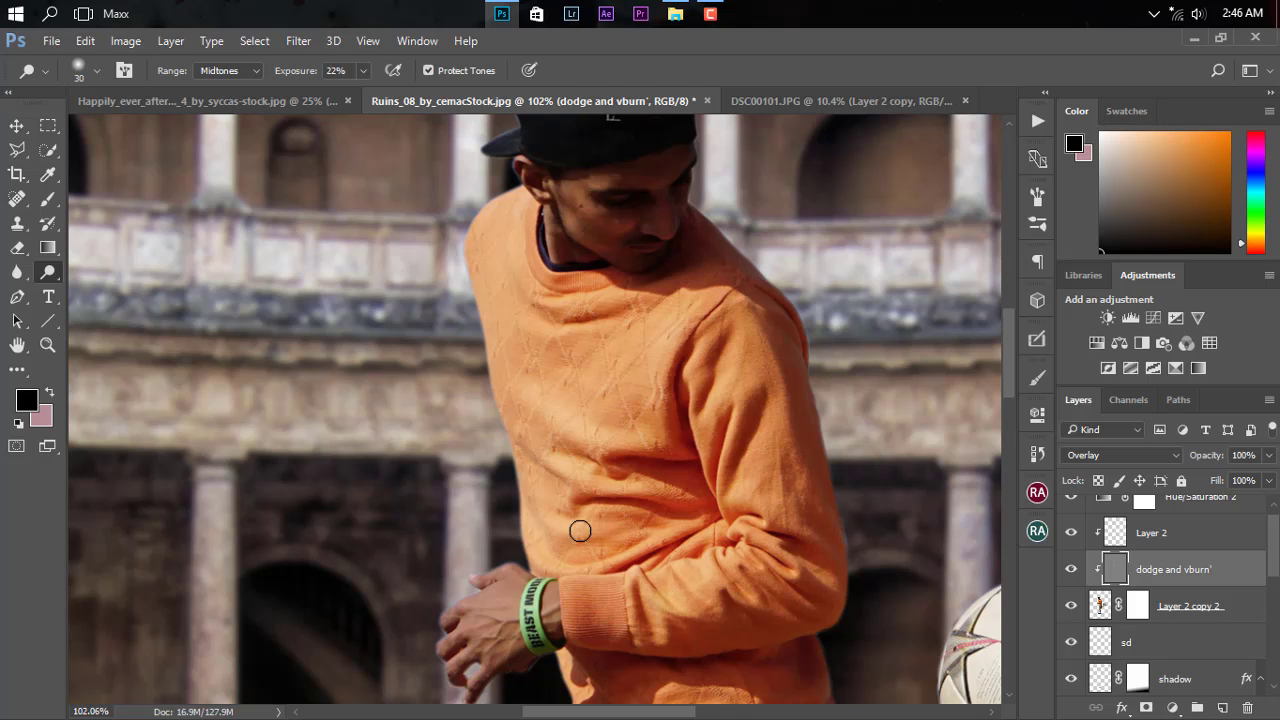
{"action": "key", "text": "bracketright"}
{"action": "key", "text": "bracketright"}
{"action": "key", "text": "bracketright"}
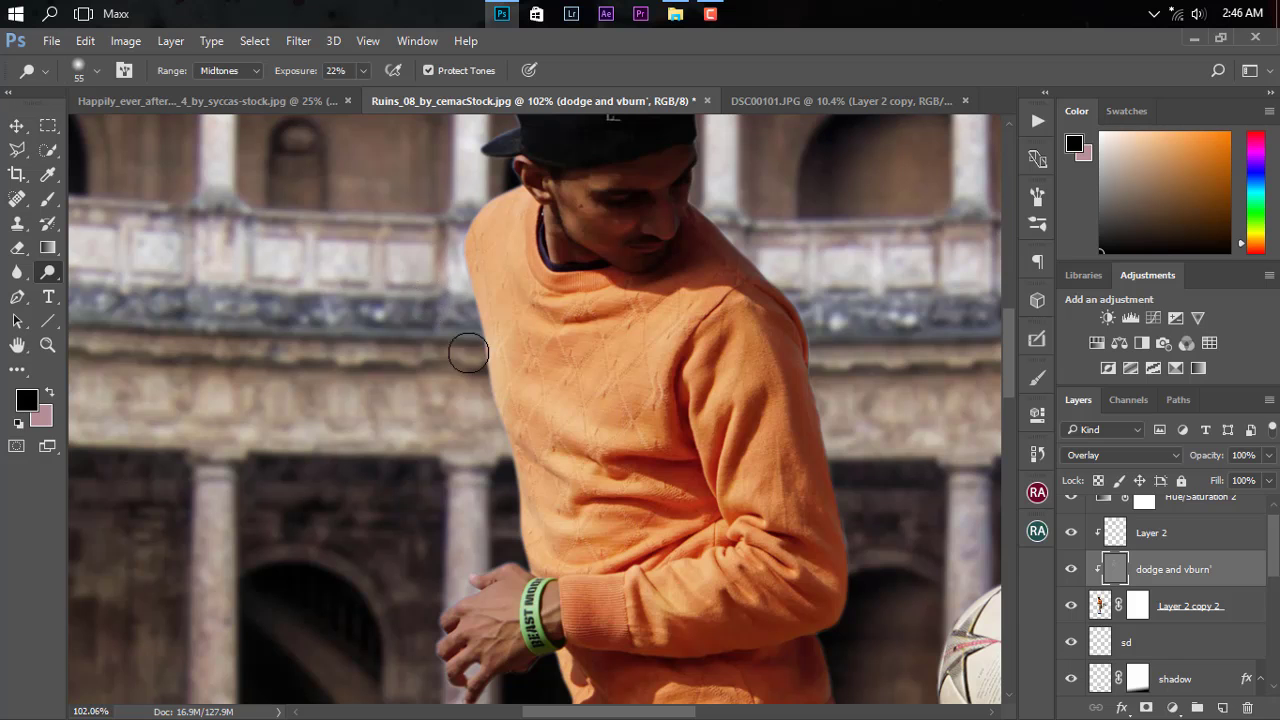
{"action": "scroll", "coordinate": [520, 535], "scroll_direction": "down", "scroll_amount": 3}
{"action": "scroll", "coordinate": [506, 541], "scroll_direction": "down", "scroll_amount": 2}
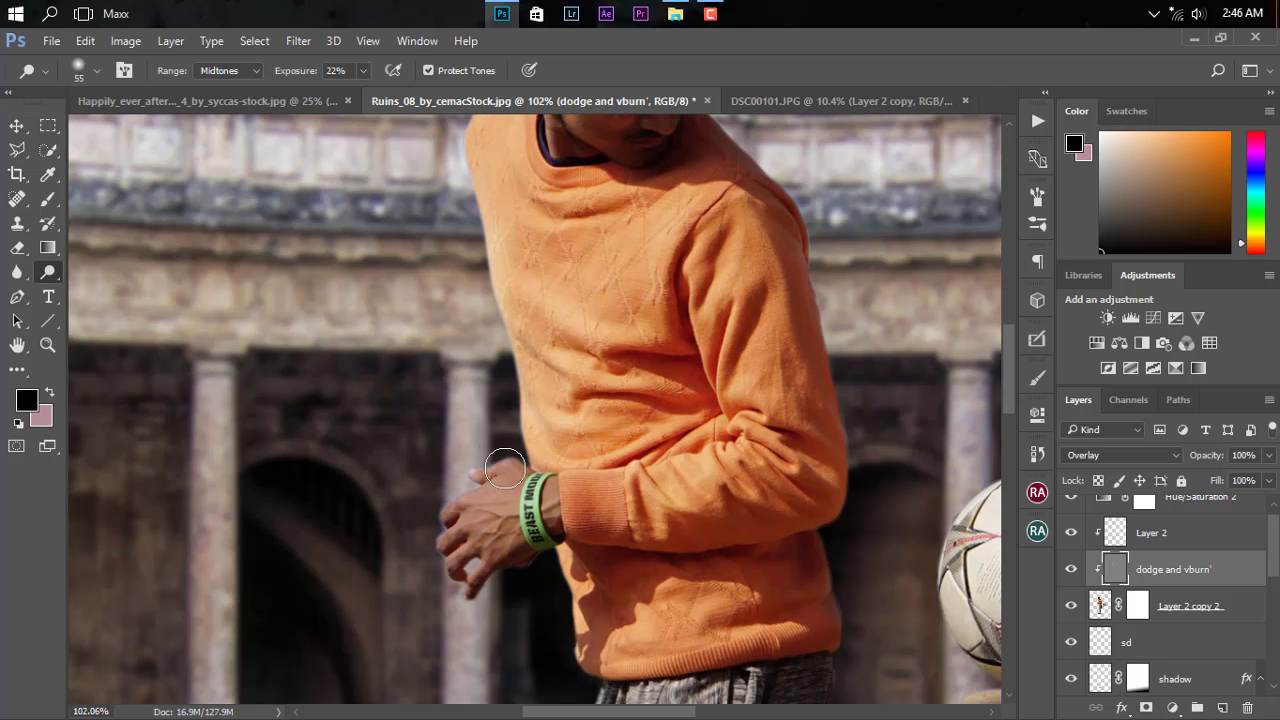
{"action": "scroll", "coordinate": [506, 541], "scroll_direction": "down", "scroll_amount": 1}
{"action": "scroll", "coordinate": [766, 471], "scroll_direction": "down", "scroll_amount": 3}
{"action": "scroll", "coordinate": [701, 651], "scroll_direction": "down", "scroll_amount": 1}
{"action": "scroll", "coordinate": [771, 657], "scroll_direction": "right", "scroll_amount": 2}
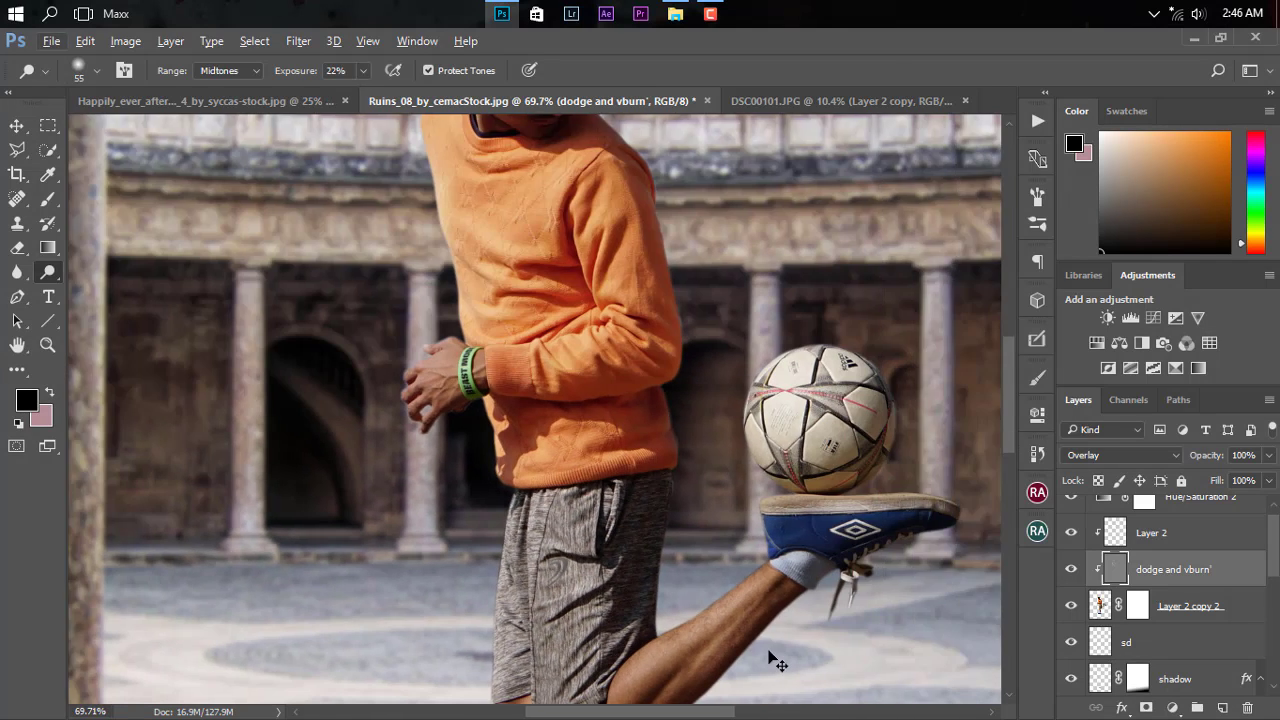
{"action": "scroll", "coordinate": [763, 617], "scroll_direction": "up", "scroll_amount": 2}
{"action": "scroll", "coordinate": [729, 557], "scroll_direction": "down", "scroll_amount": 1}
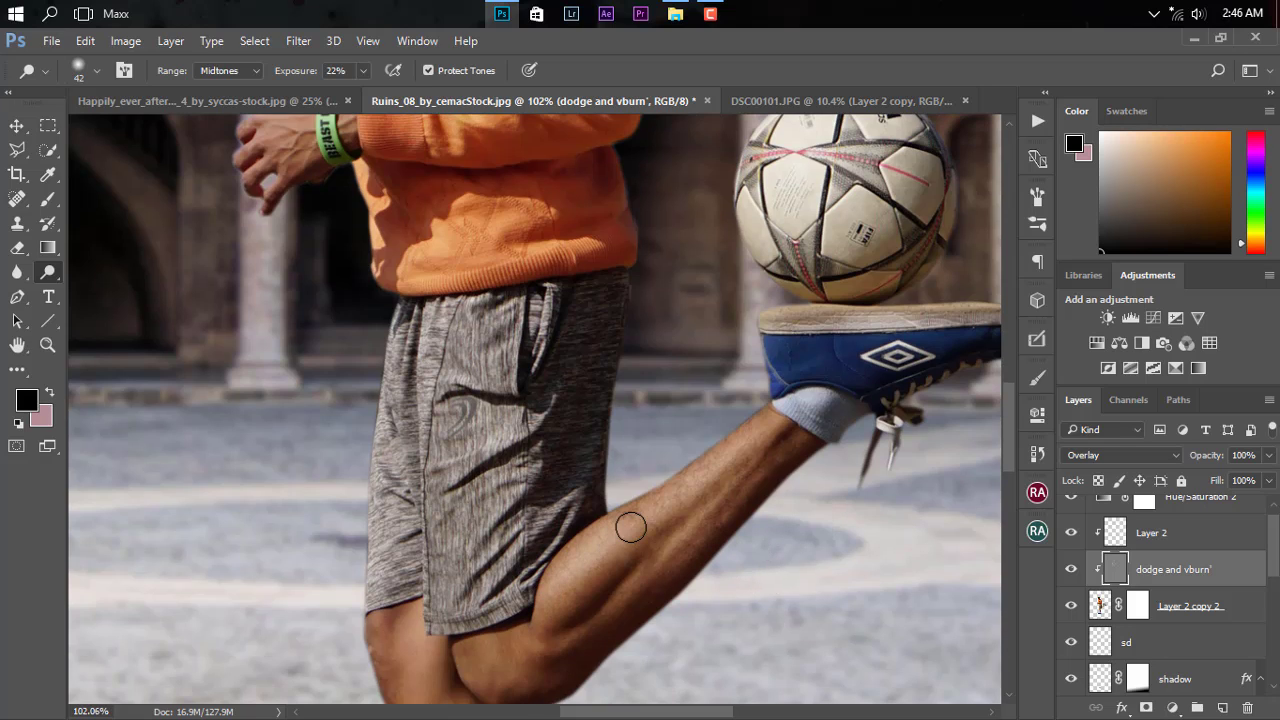
Pick a larger soft brush preset and dodge the shin highlights.
{"action": "right_click", "coordinate": [765, 451], "text": "alt"}
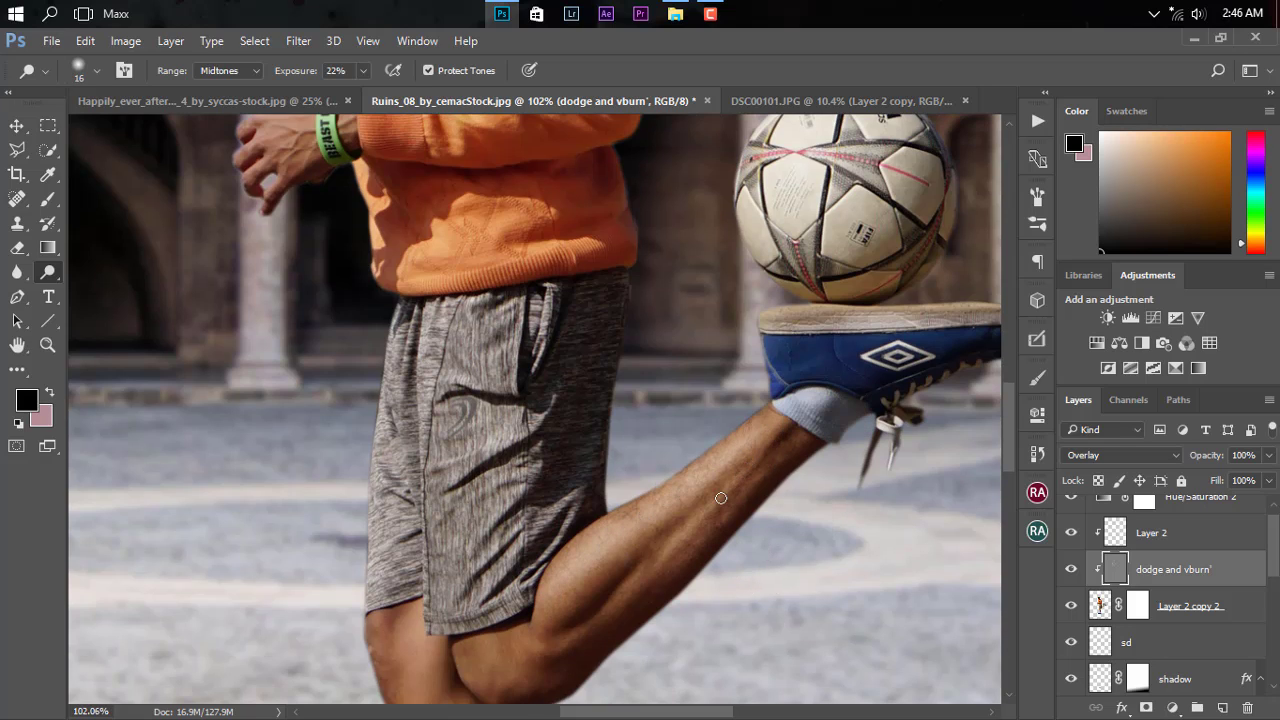
{"action": "scroll", "coordinate": [655, 578], "scroll_direction": "down", "scroll_amount": 3}
{"action": "right_click", "coordinate": [530, 600]}
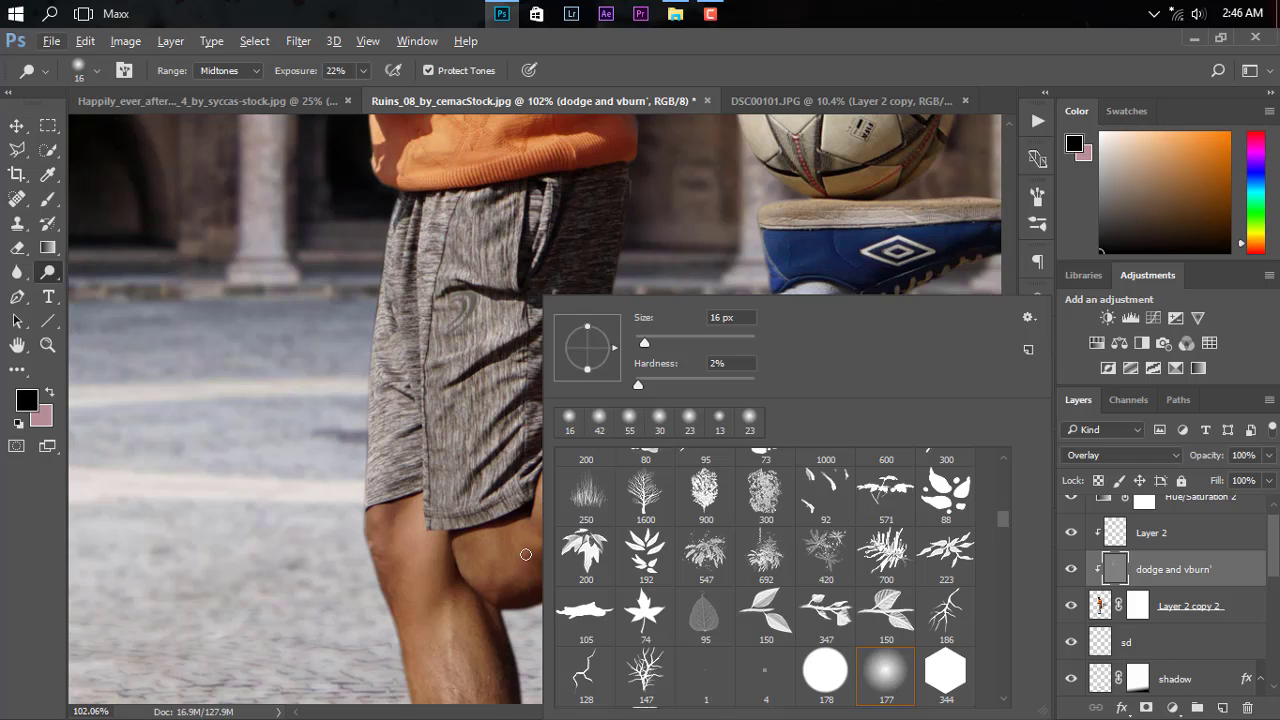
{"action": "left_click", "coordinate": [277, 517]}
{"action": "key", "text": "bracketright"}
{"action": "key", "text": "bracketright"}
{"action": "key", "text": "bracketright"}
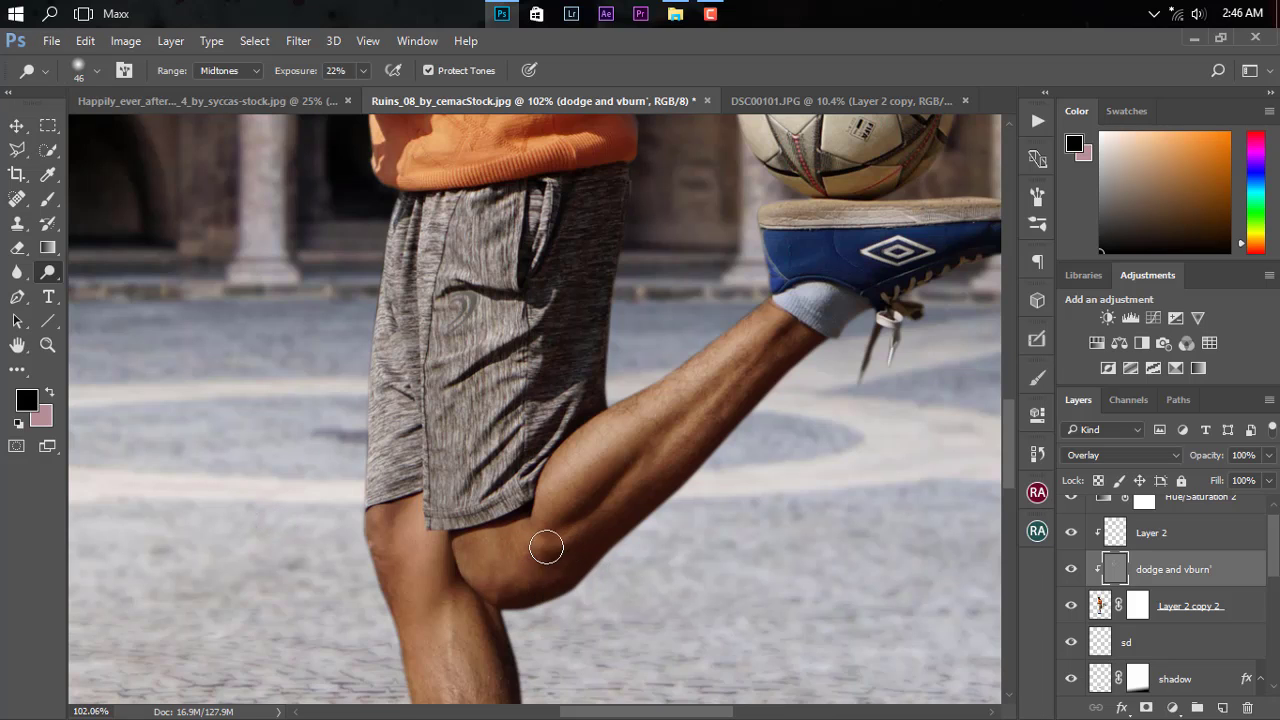
{"action": "scroll", "coordinate": [487, 601], "scroll_direction": "down", "scroll_amount": 3}
{"action": "scroll", "coordinate": [487, 601], "scroll_direction": "down", "scroll_amount": 3}
{"action": "mouse_move", "coordinate": [457, 400]}
{"action": "left_mouse_down"}
{"action": "mouse_move", "coordinate": [480, 606]}
{"action": "mouse_move", "coordinate": [457, 323]}
{"action": "left_mouse_up"}
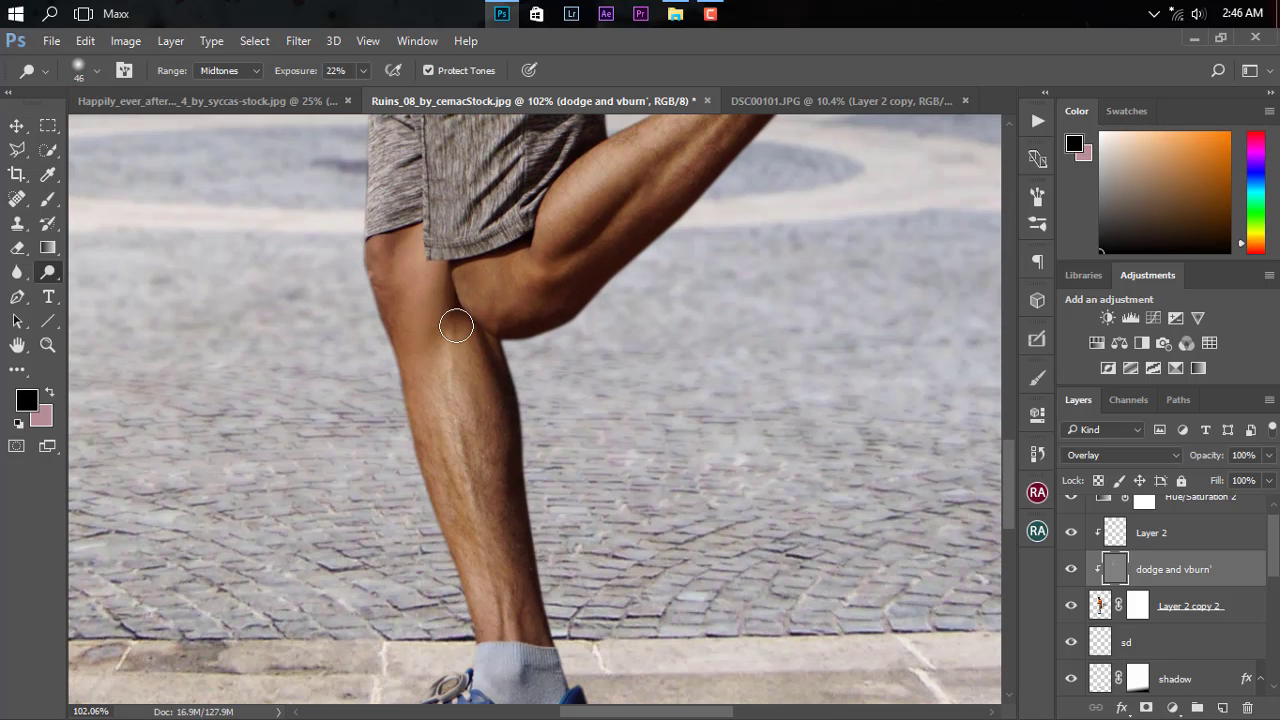
Switch to the Burn Tool at 17% and darken the leg and shoe shadows with a smaller brush.
{"action": "right_click", "coordinate": [47, 272]}
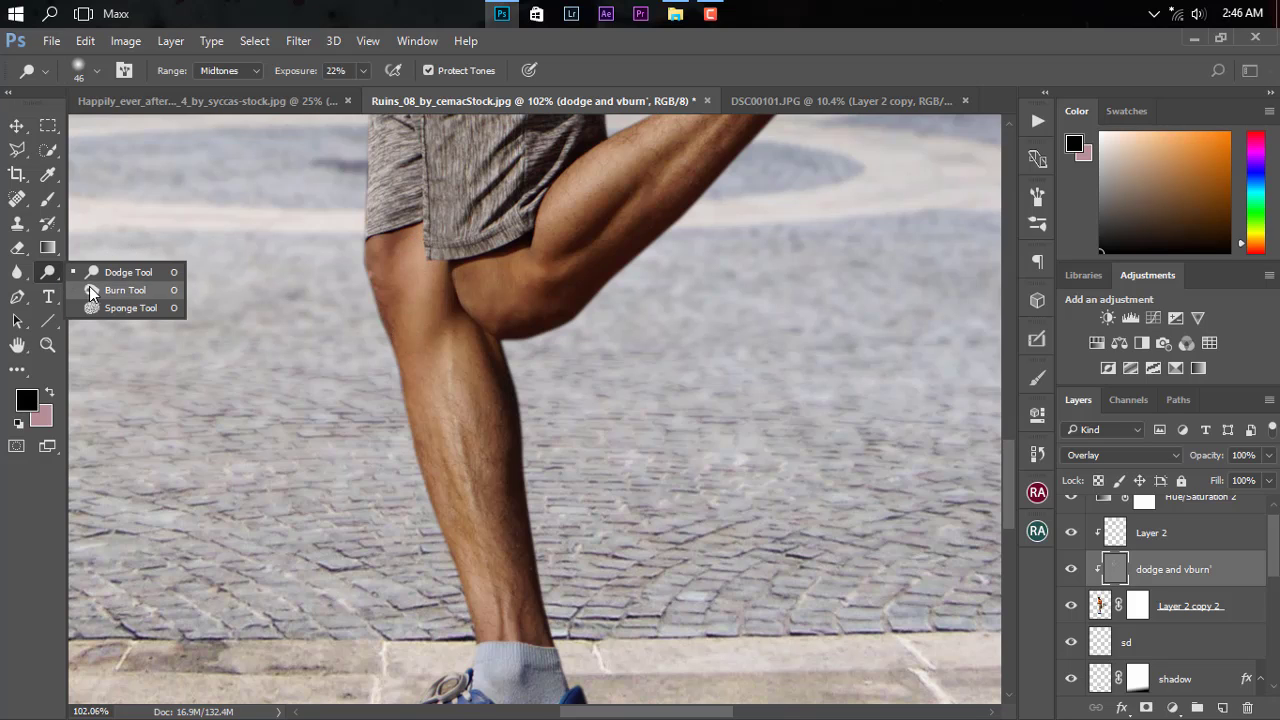
{"action": "left_click", "coordinate": [115, 289]}
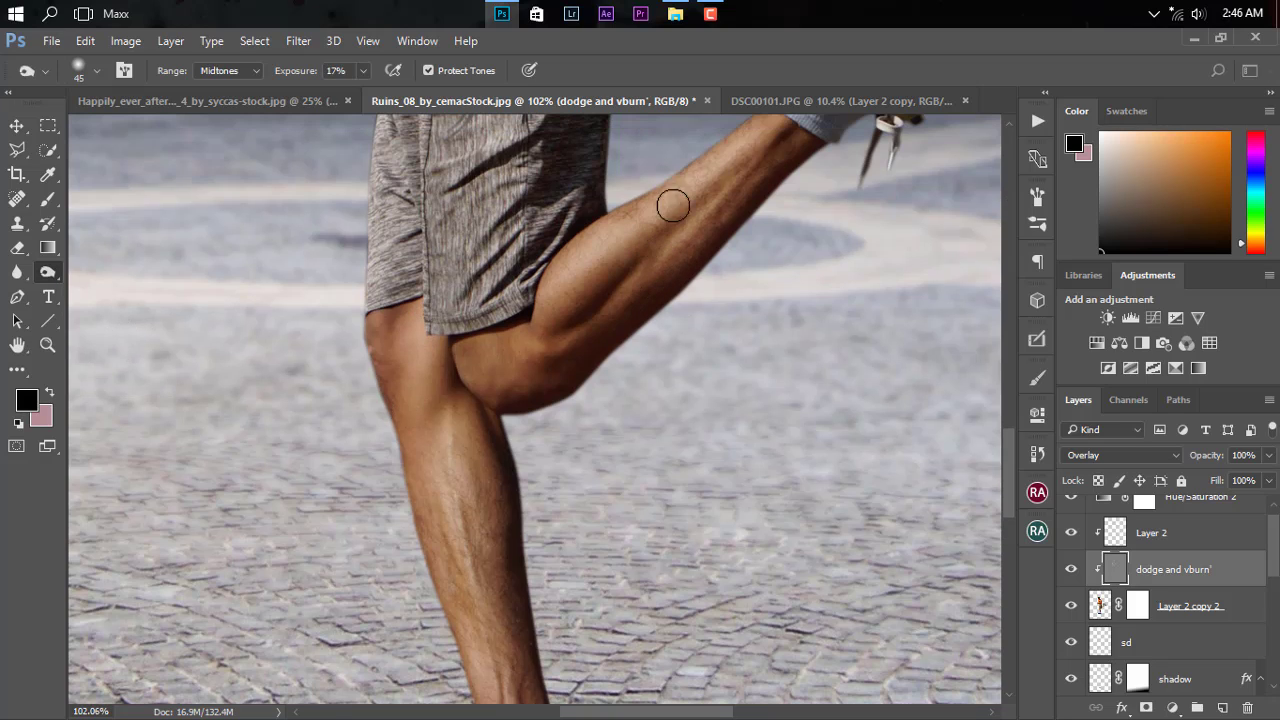
{"action": "scroll", "coordinate": [674, 205], "scroll_direction": "up", "scroll_amount": 2}
{"action": "key", "text": "bracketleft"}
{"action": "key", "text": "bracketleft"}
{"action": "scroll", "coordinate": [730, 175], "scroll_direction": "up", "scroll_amount": 1}
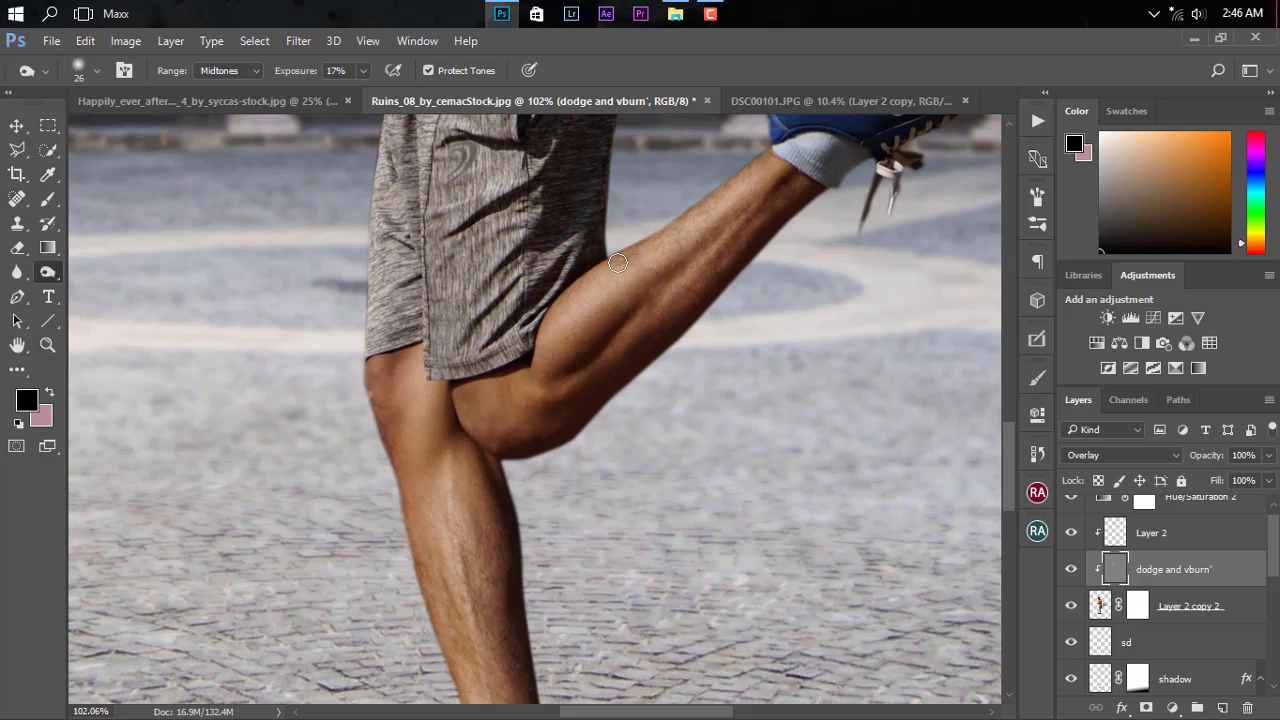
{"action": "scroll", "coordinate": [485, 650], "scroll_direction": "down", "scroll_amount": 5}
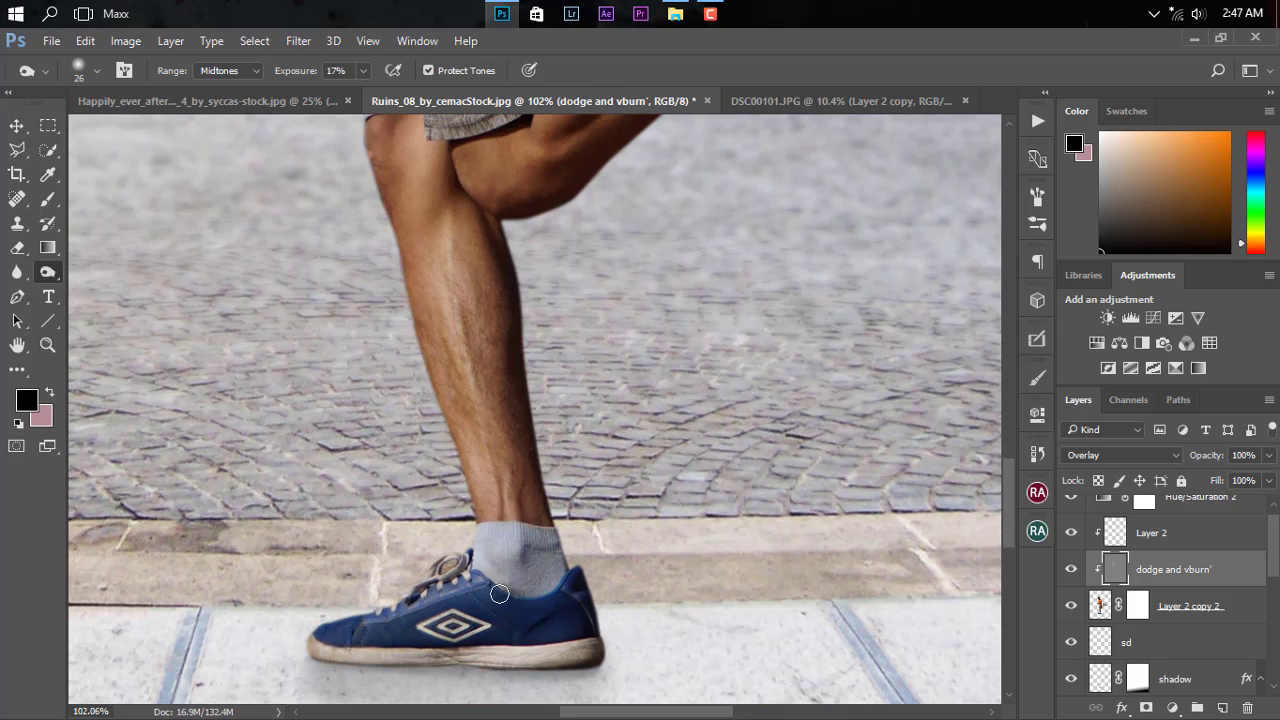
{"action": "right_click", "coordinate": [574, 621]}
{"action": "key", "text": "Escape"}
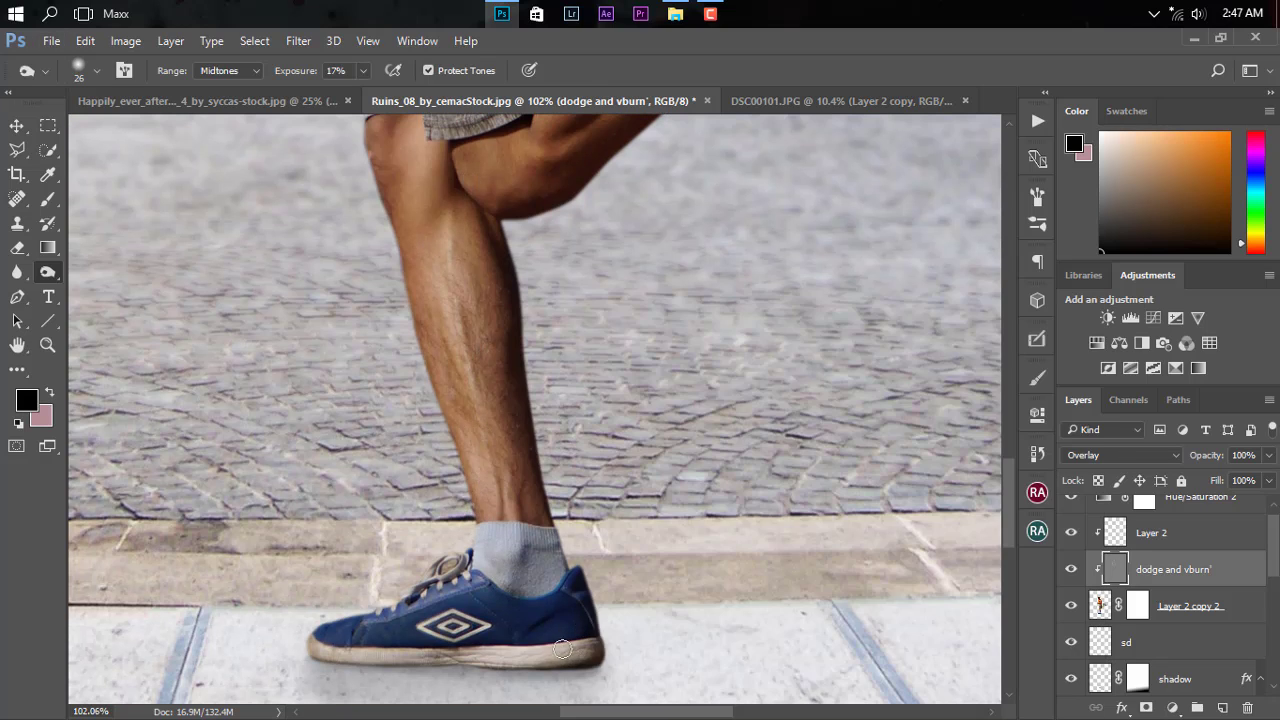
{"action": "scroll", "coordinate": [515, 311], "scroll_direction": "up", "scroll_amount": 4}
{"action": "scroll", "coordinate": [515, 311], "scroll_direction": "up", "scroll_amount": 4}
{"action": "scroll", "coordinate": [515, 311], "scroll_direction": "up", "scroll_amount": 1}
Burn the shadows on the shorts, sweater sleeve, neck and cap, resizing the brush for each.
{"action": "right_click", "coordinate": [570, 333], "text": "alt"}
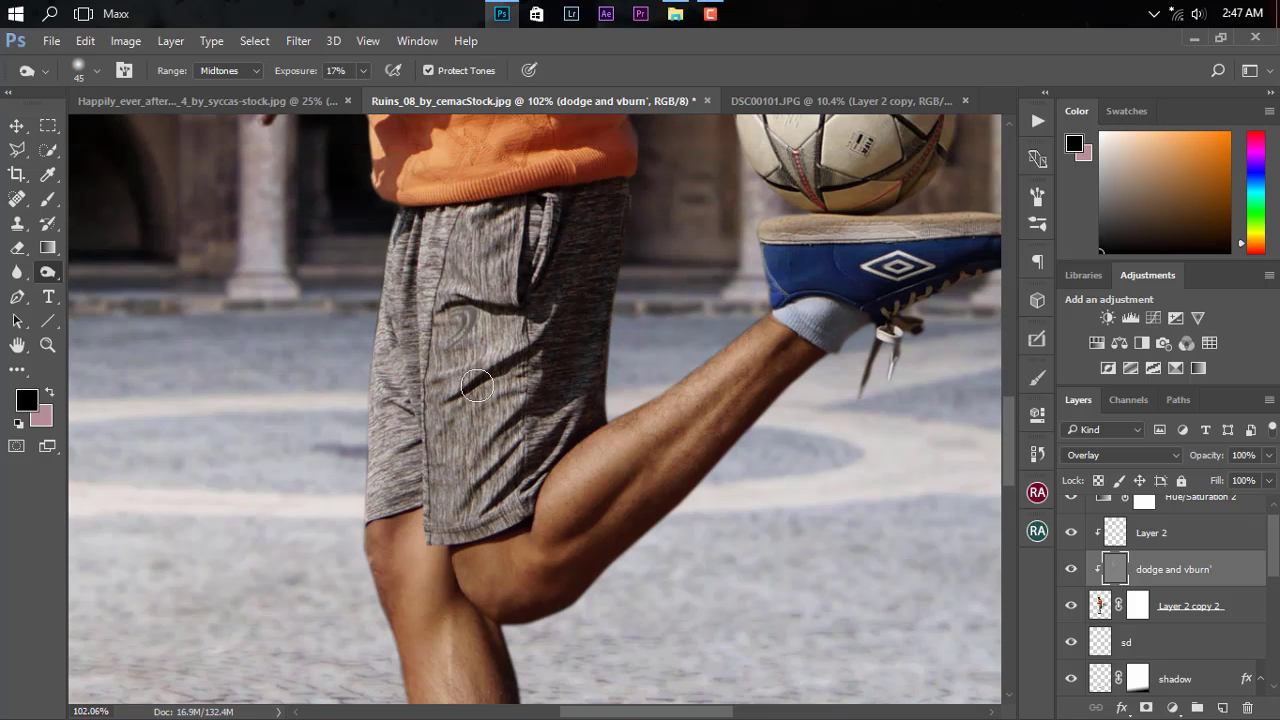
{"action": "scroll", "coordinate": [482, 263], "scroll_direction": "up", "scroll_amount": 4}
{"action": "scroll", "coordinate": [482, 263], "scroll_direction": "up", "scroll_amount": 1}
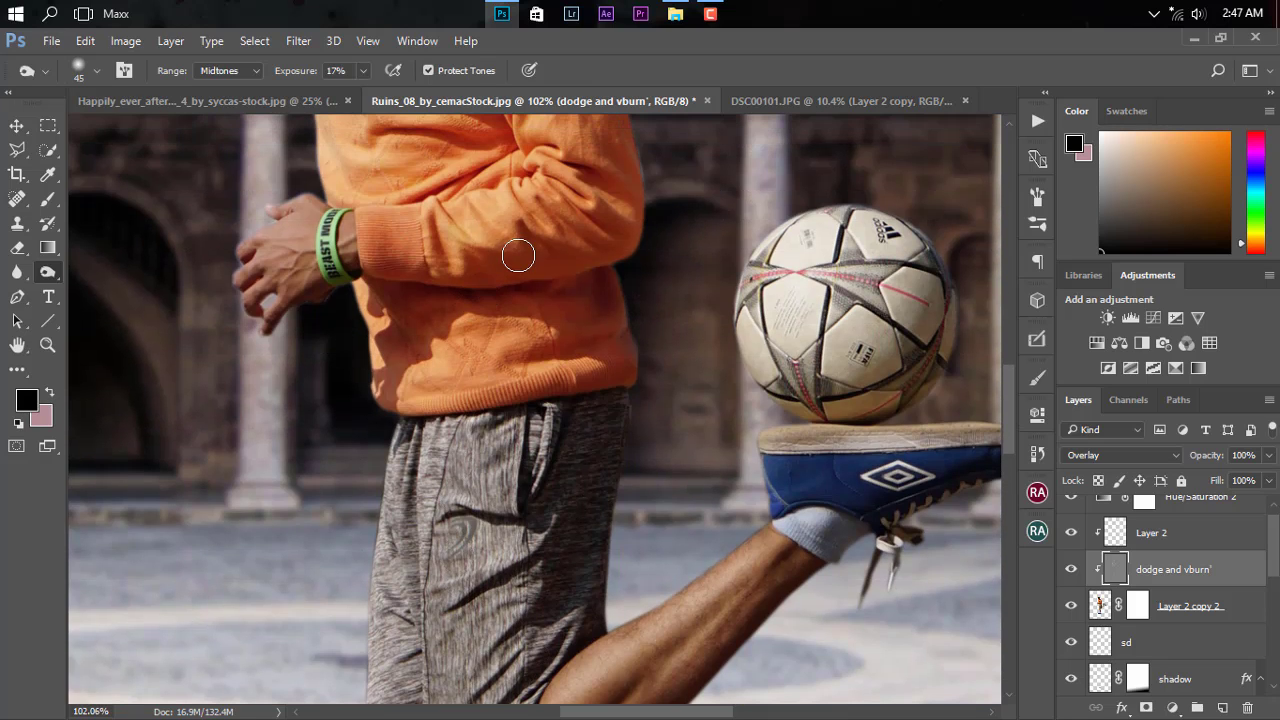
{"action": "scroll", "coordinate": [514, 251], "scroll_direction": "up", "scroll_amount": 1, "text": "alt"}
{"action": "right_click", "coordinate": [486, 251], "text": "alt"}
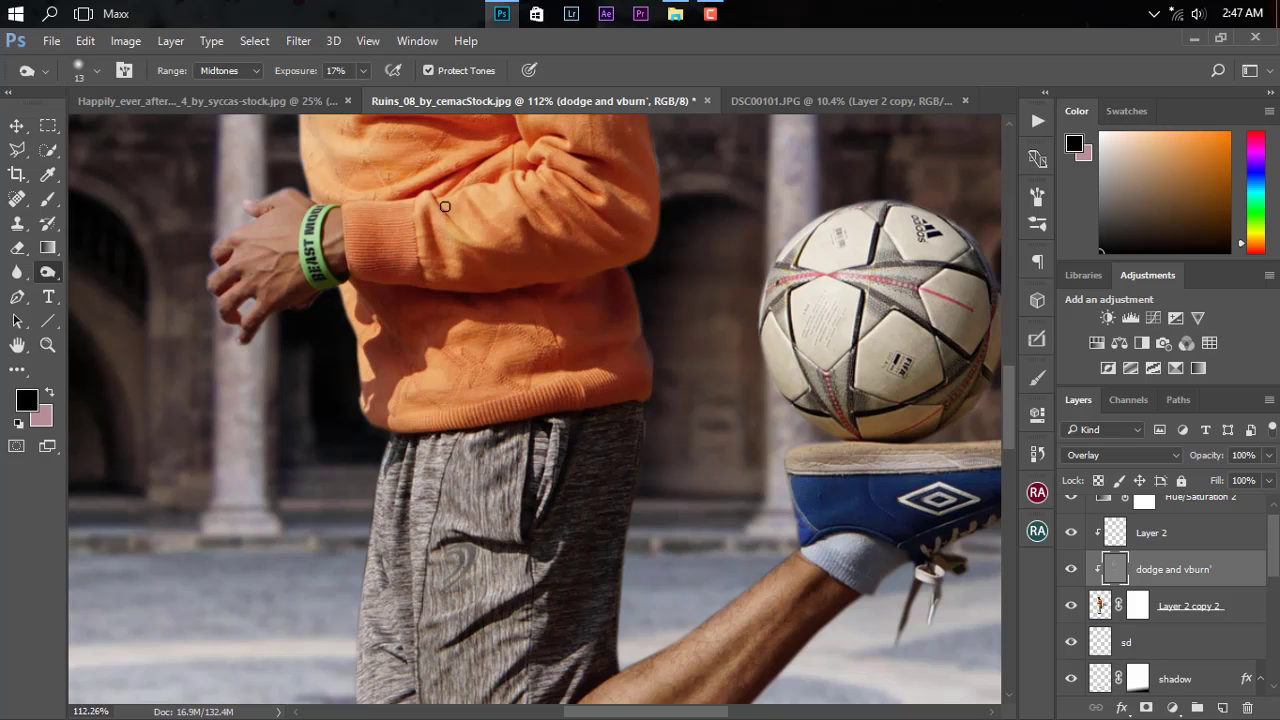
{"action": "scroll", "coordinate": [466, 228], "scroll_direction": "up", "scroll_amount": 4}
{"action": "scroll", "coordinate": [423, 223], "scroll_direction": "up", "scroll_amount": 2}
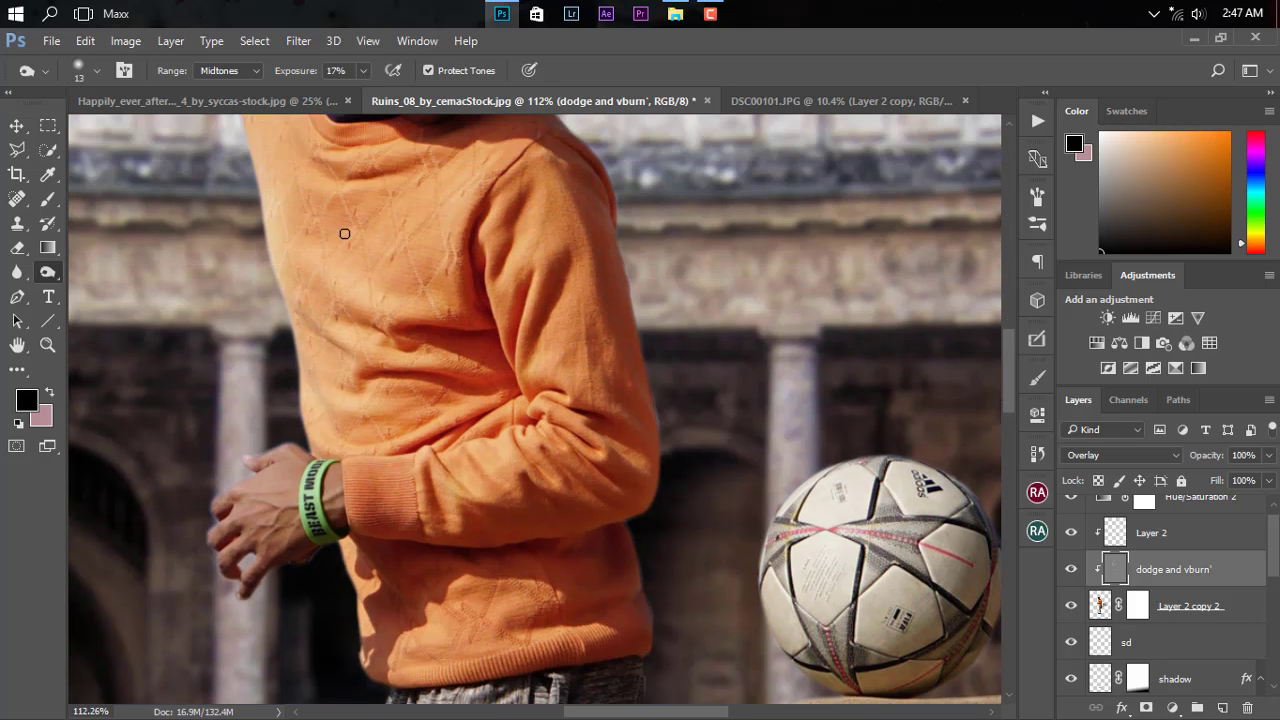
{"action": "right_click", "coordinate": [344, 233], "text": "alt"}
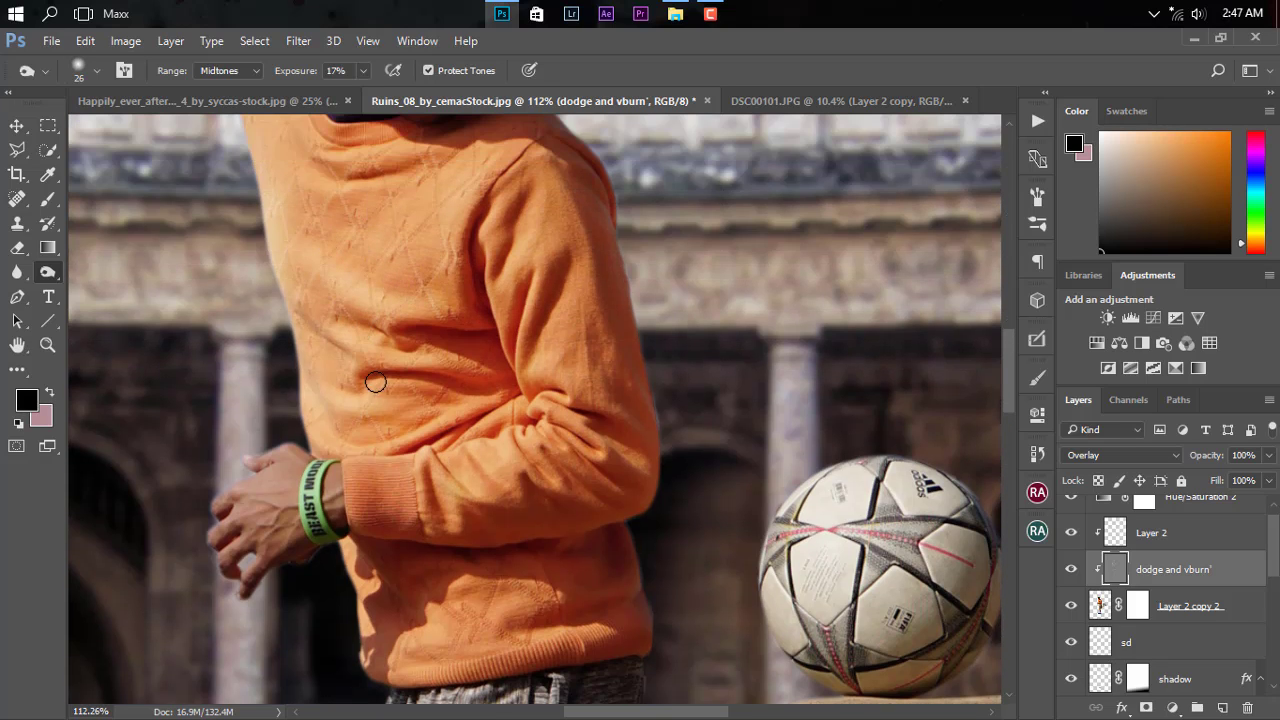
{"action": "scroll", "coordinate": [560, 338], "scroll_direction": "up", "scroll_amount": 2}
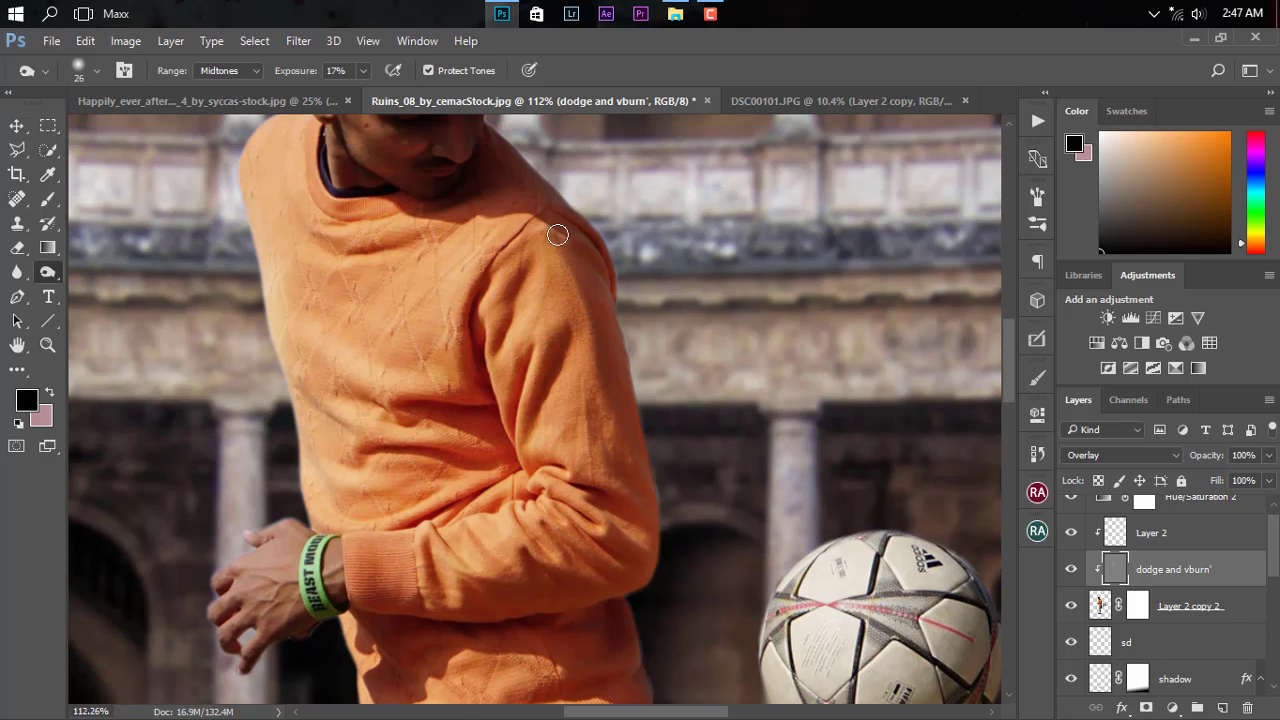
{"action": "scroll", "coordinate": [480, 315], "scroll_direction": "up", "scroll_amount": 3}
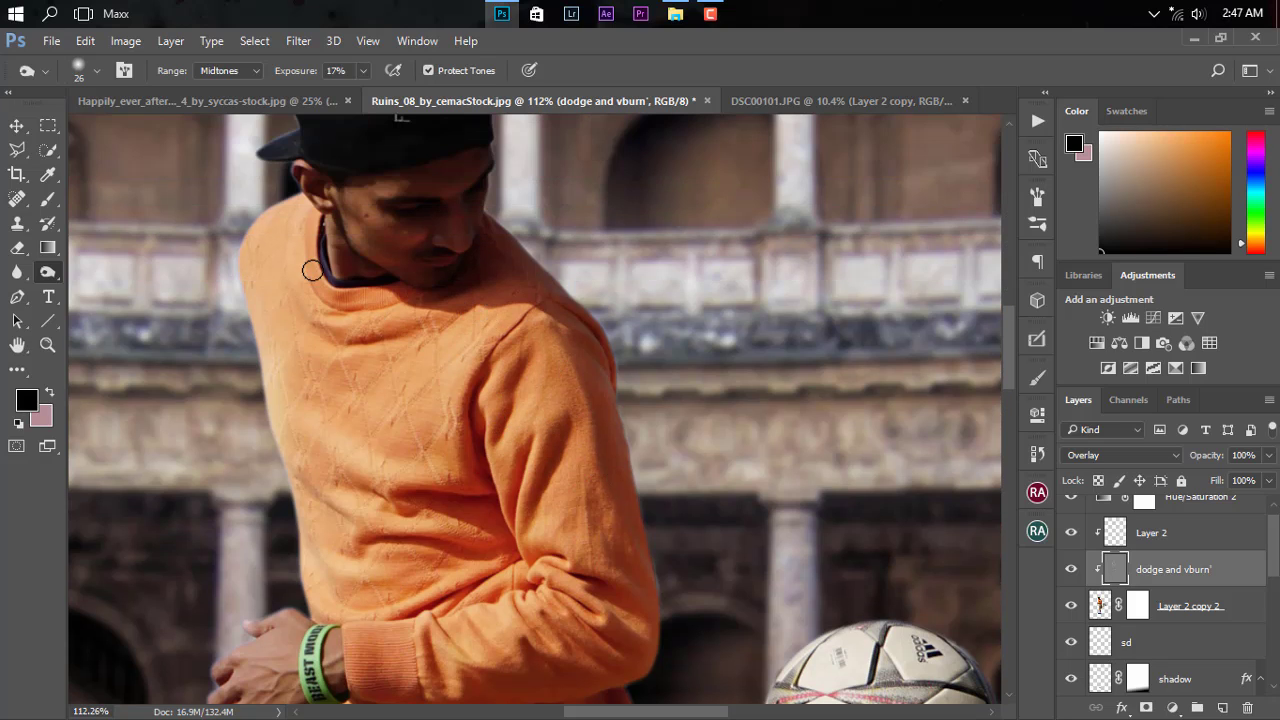
{"action": "right_click", "coordinate": [312, 270], "text": "alt"}
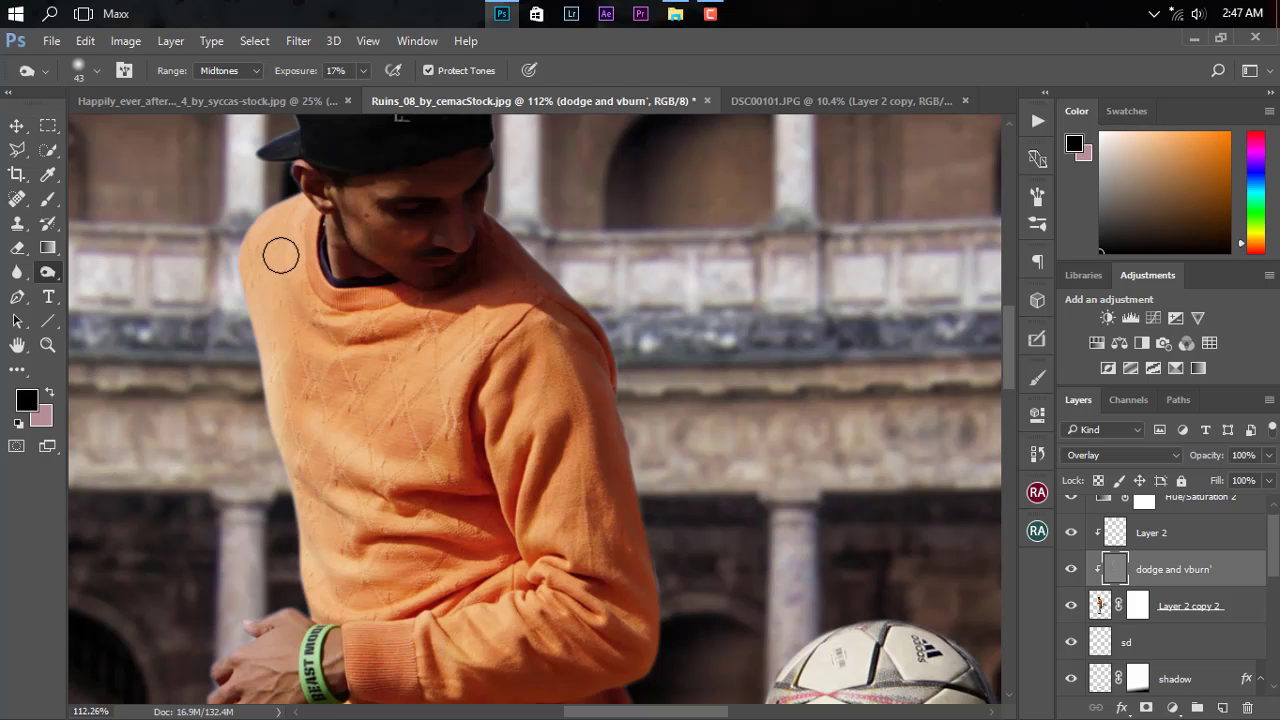
{"action": "scroll", "coordinate": [494, 337], "scroll_direction": "up", "scroll_amount": 2}
{"action": "scroll", "coordinate": [587, 454], "scroll_direction": "up", "scroll_amount": 2}
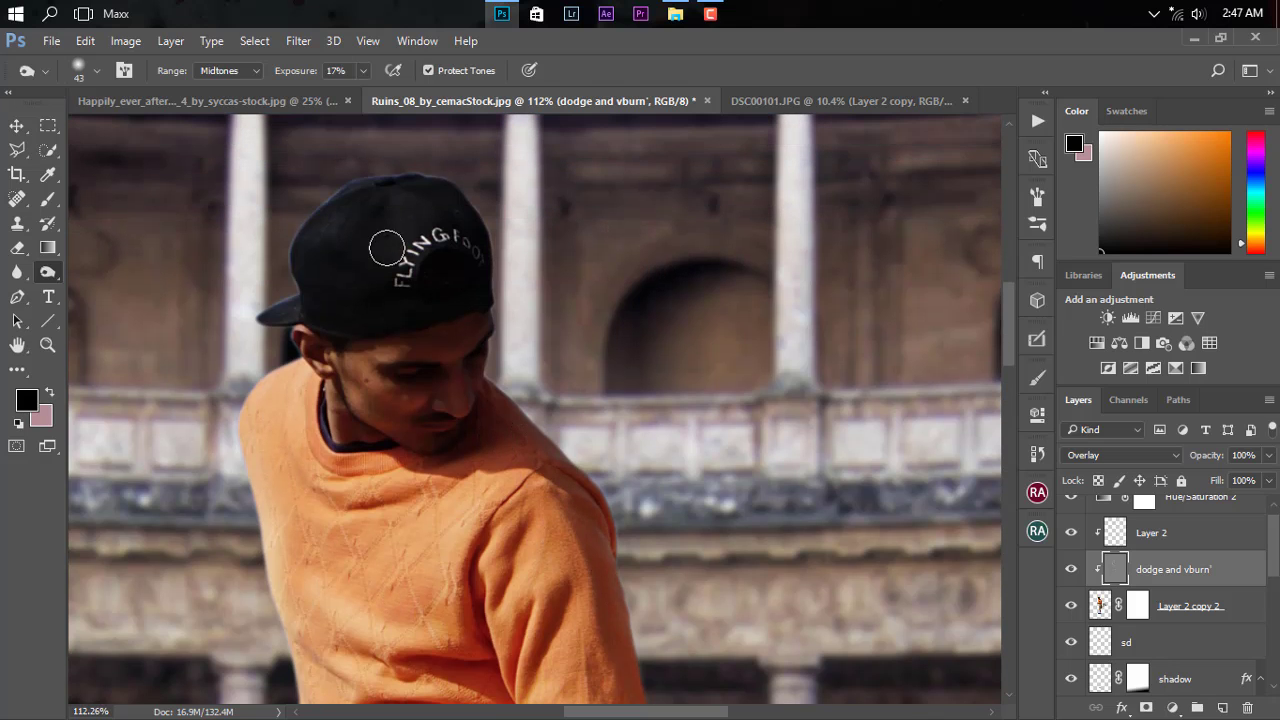
{"action": "scroll", "coordinate": [486, 400], "scroll_direction": "down", "scroll_amount": 4}
{"action": "scroll", "coordinate": [566, 440], "scroll_direction": "down", "scroll_amount": 2}
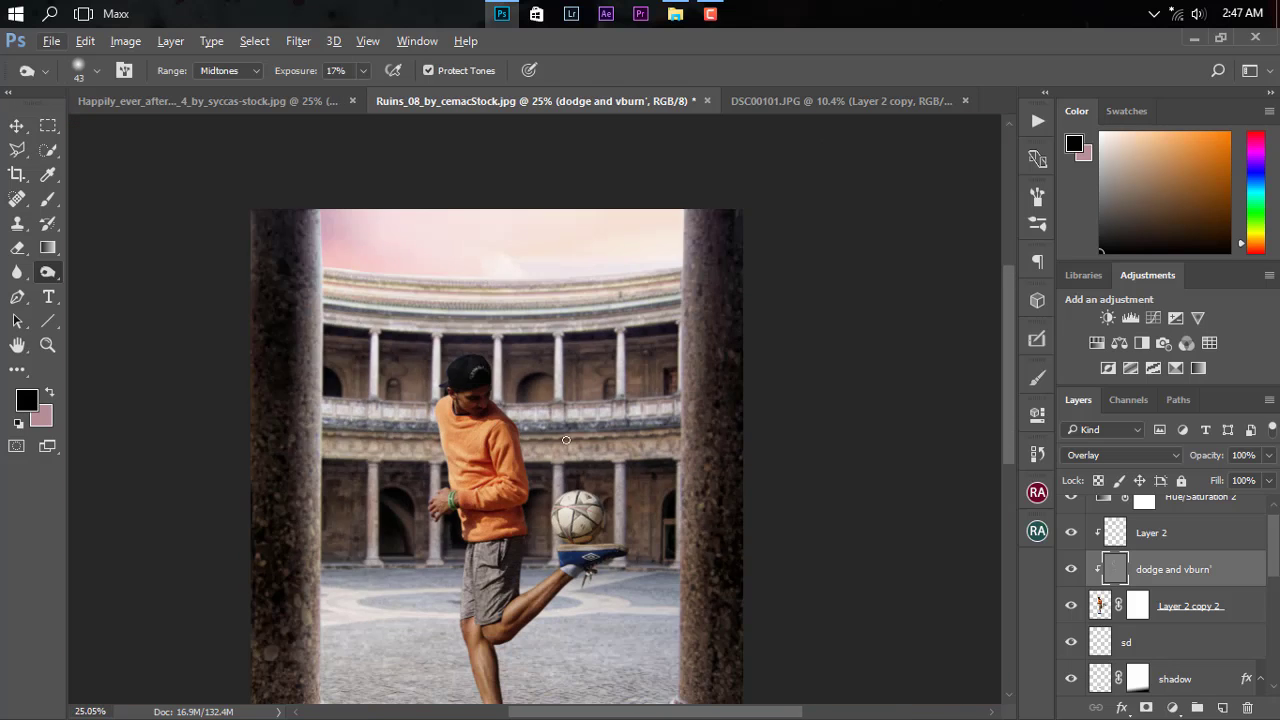
{"action": "scroll", "coordinate": [566, 440], "scroll_direction": "down", "scroll_amount": 2}
Compare the dodge layer, then add a clipped Brightness/Contrast layer at Brightness 10, 80% opacity.
{"action": "left_click", "coordinate": [1071, 569]}
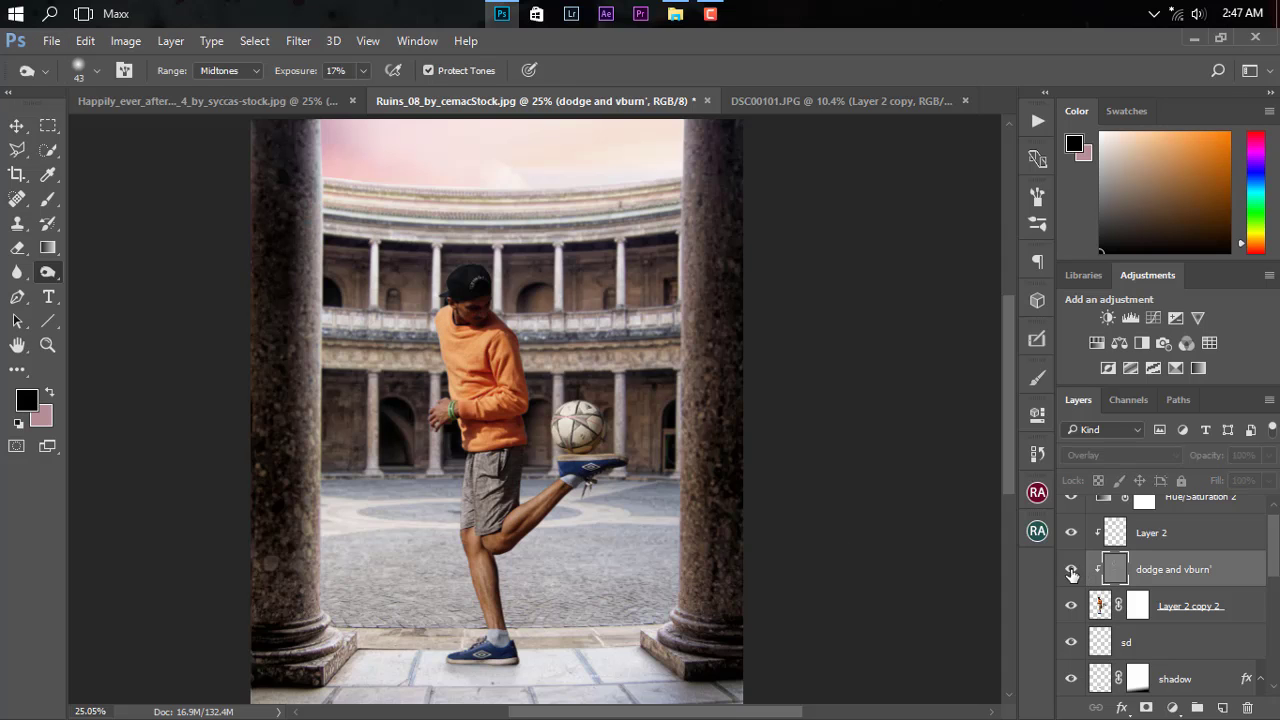
{"action": "left_click", "coordinate": [1071, 569]}
{"action": "scroll", "coordinate": [597, 437], "scroll_direction": "up", "scroll_amount": 1}
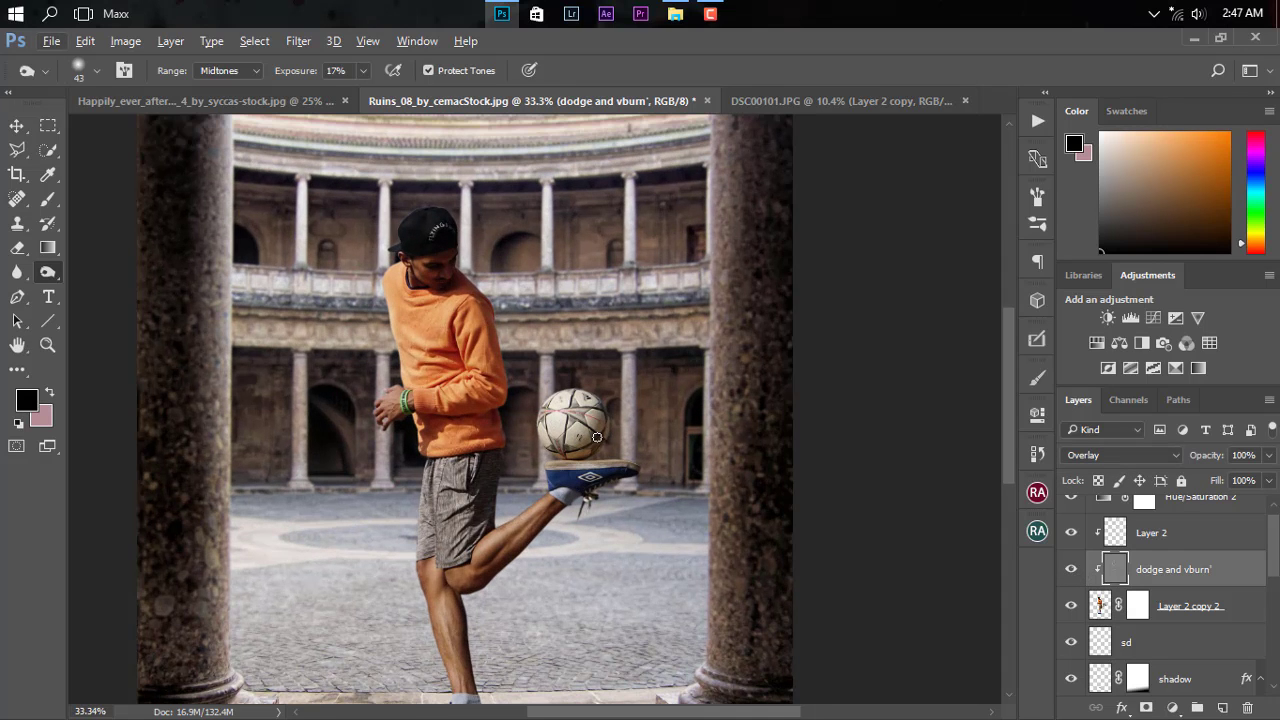
{"action": "left_click", "coordinate": [1108, 318]}
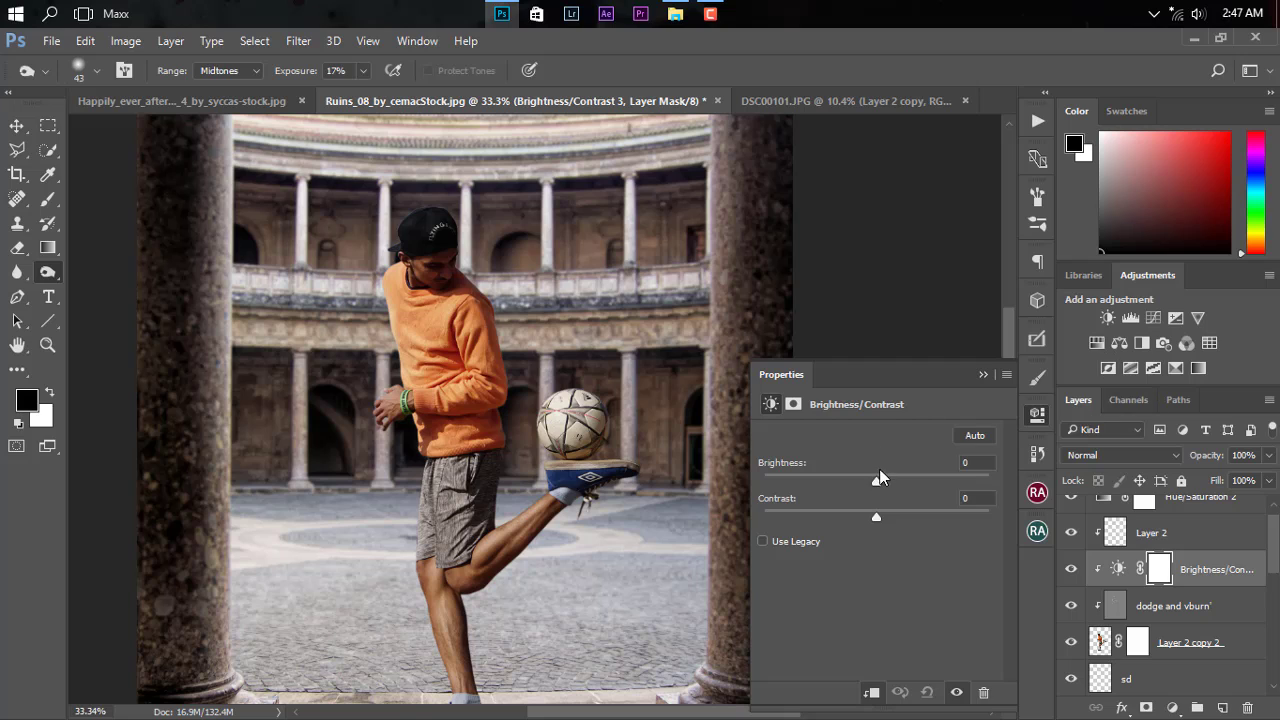
{"action": "left_click_drag", "start_coordinate": [888, 480], "coordinate": [884, 484]}
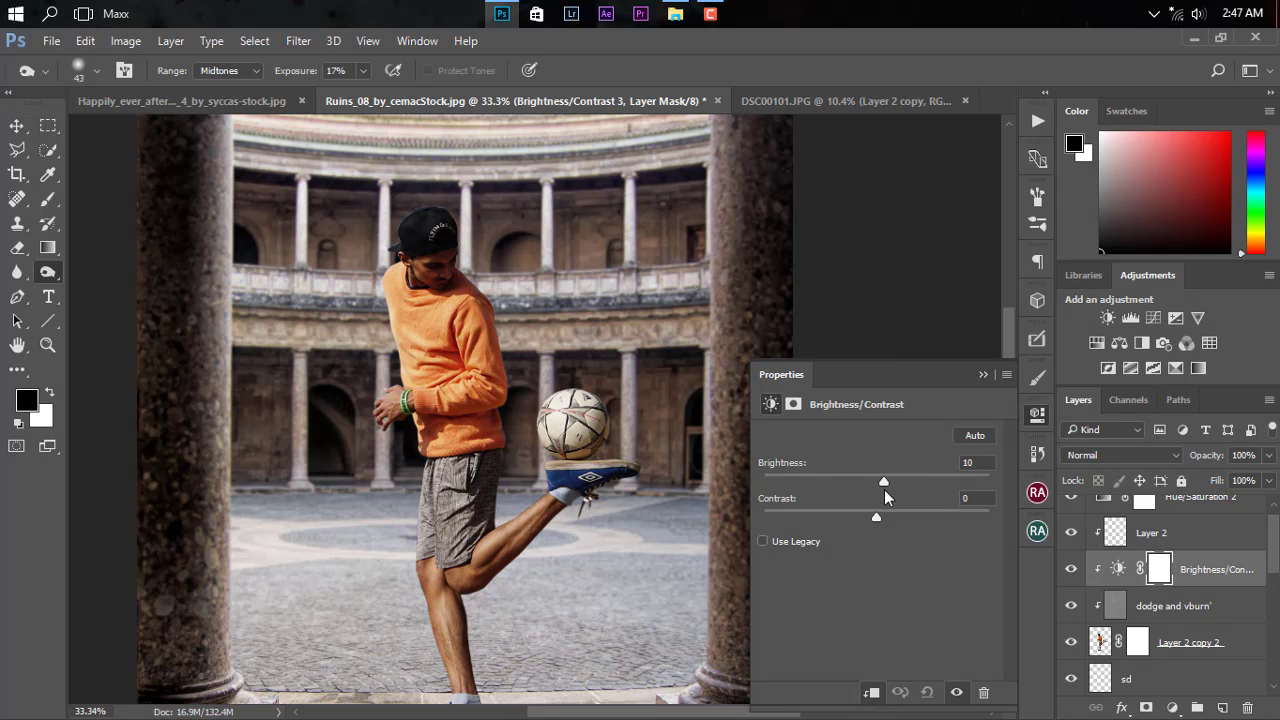
{"action": "left_click", "coordinate": [984, 374]}
{"action": "left_click", "coordinate": [1071, 568]}
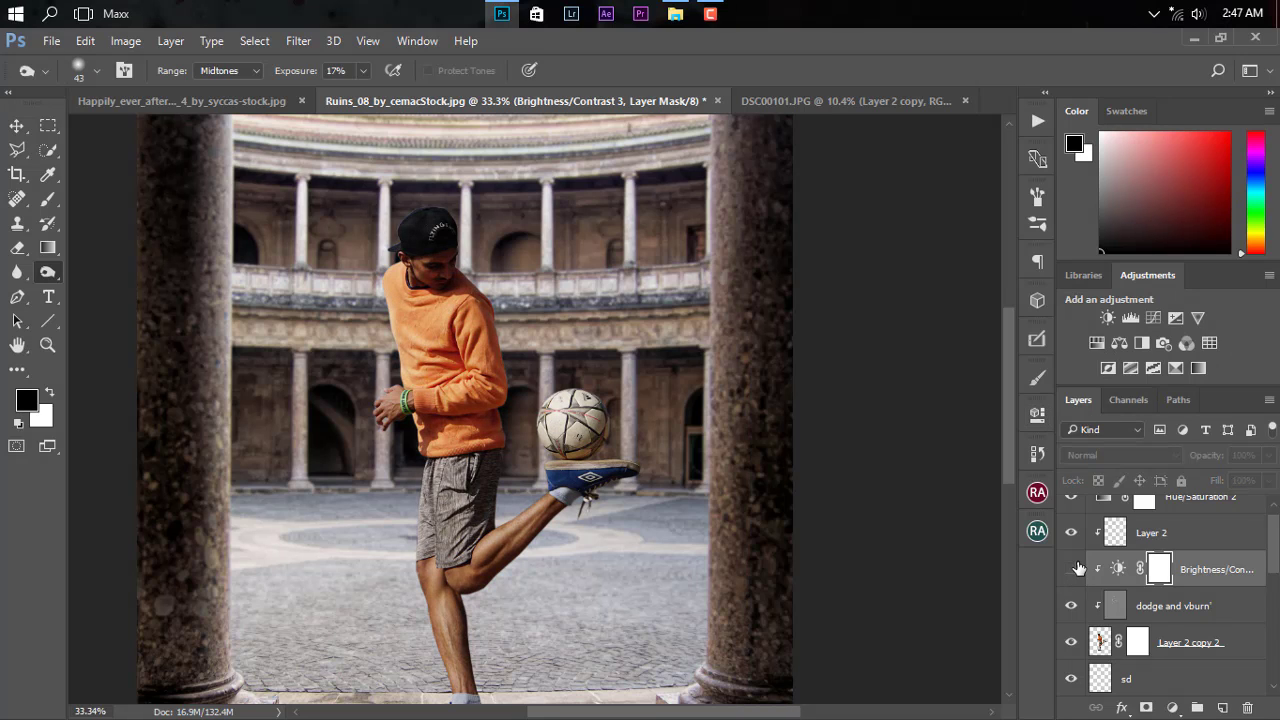
{"action": "left_click_drag", "start_coordinate": [1220, 461], "coordinate": [1199, 466]}
{"action": "key", "text": "z"}
{"action": "right_click", "coordinate": [660, 369]}
Fit the image on screen, show the pink clouds layer again, and set its opacity to 64%.
{"action": "left_click", "coordinate": [660, 366]}
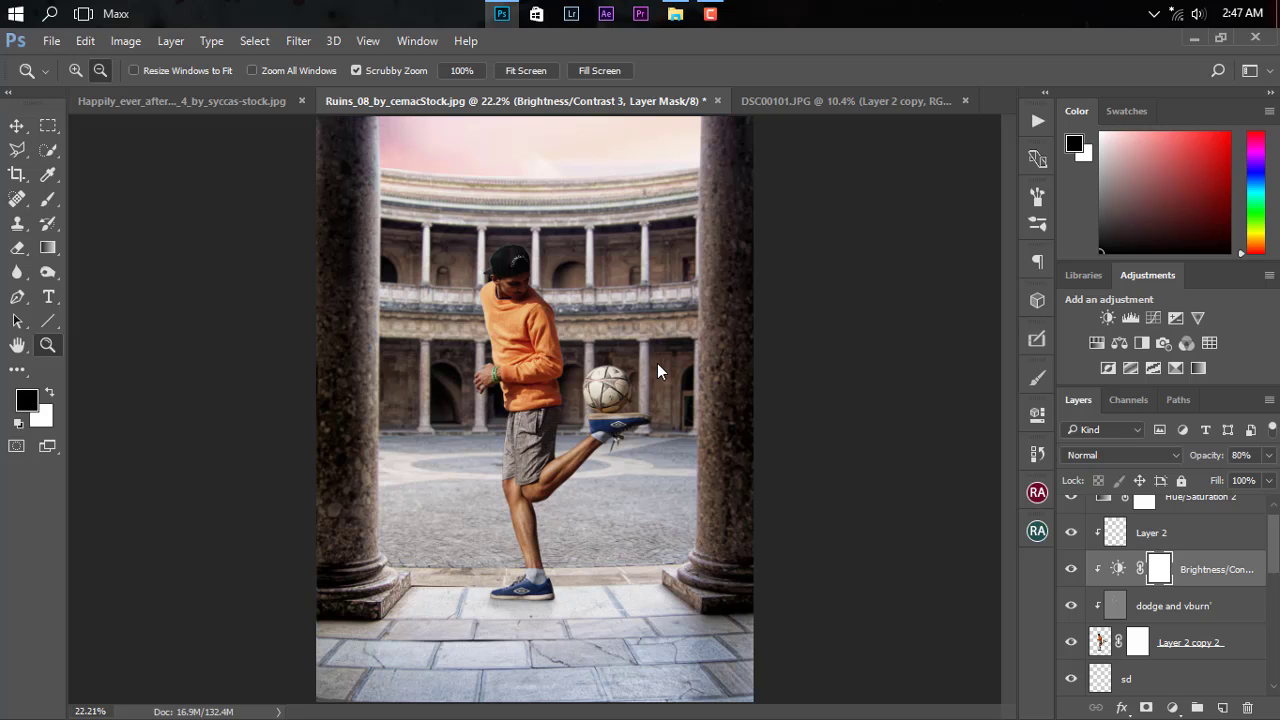
{"action": "scroll", "coordinate": [1127, 636], "scroll_direction": "down", "scroll_amount": 3}
{"action": "scroll", "coordinate": [1127, 636], "scroll_direction": "down", "scroll_amount": 2}
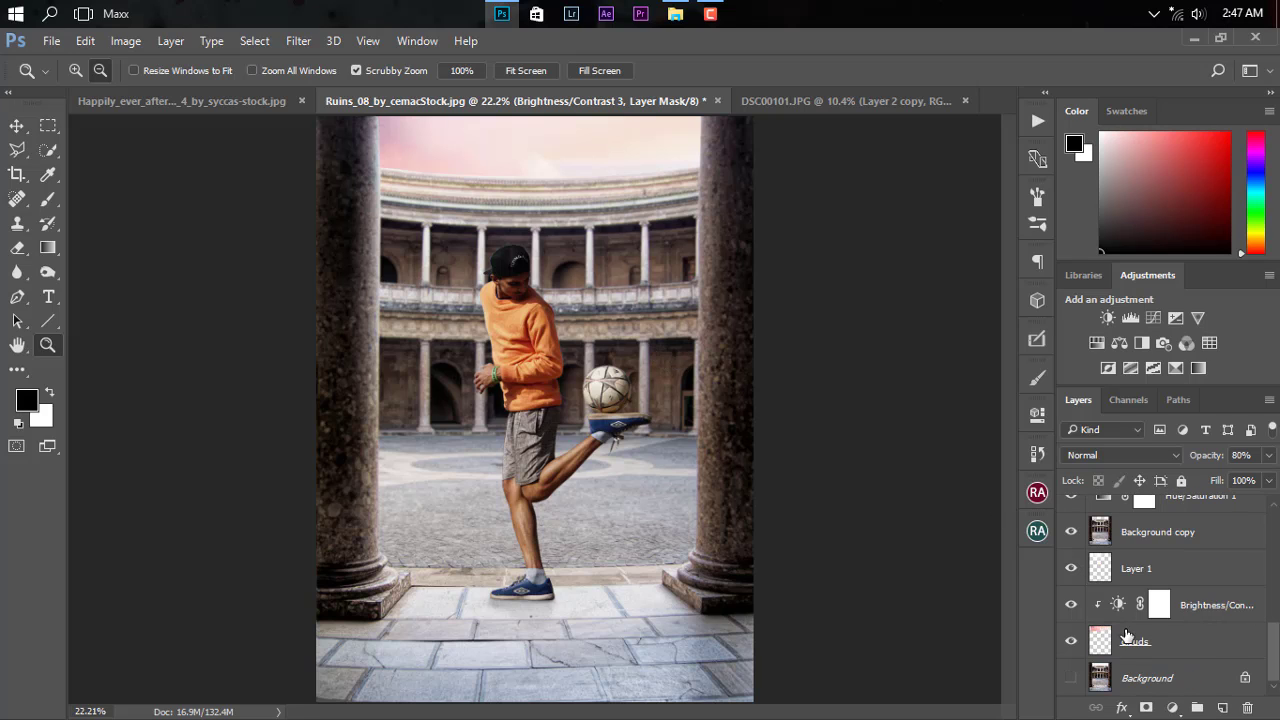
{"action": "left_click", "coordinate": [1073, 643]}
{"action": "left_click", "coordinate": [1073, 642]}
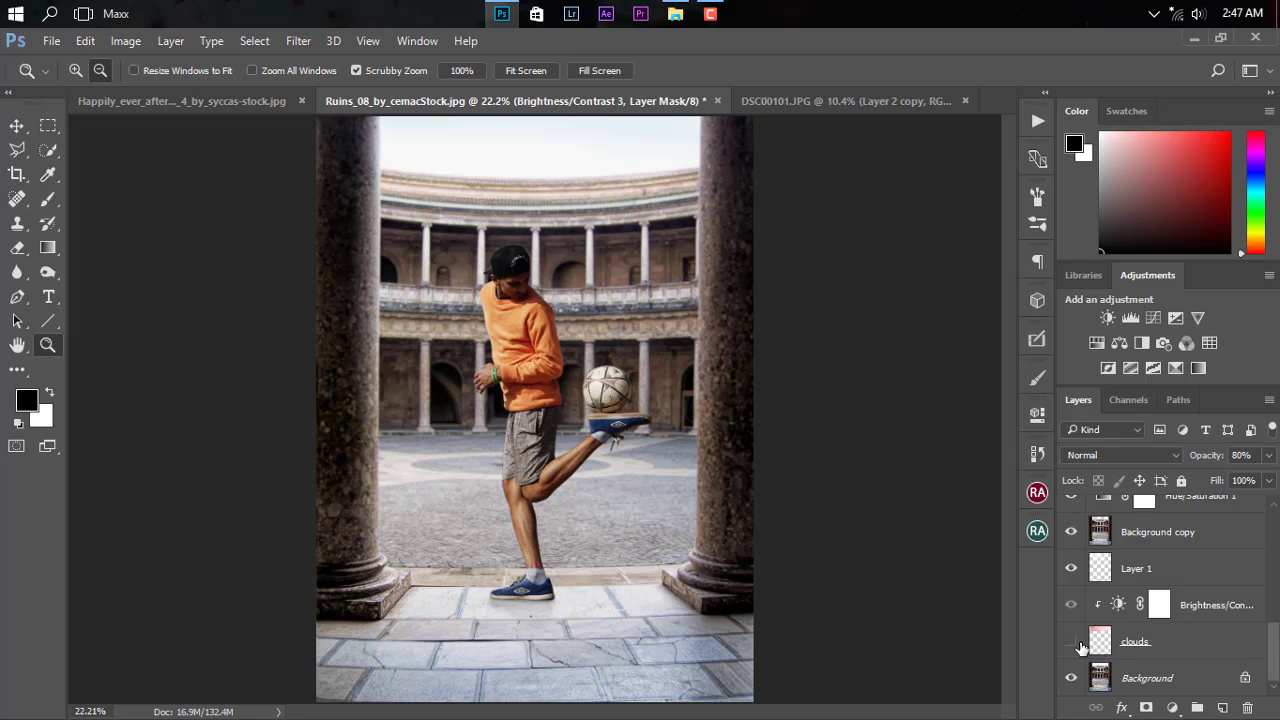
{"action": "left_click", "coordinate": [1078, 646]}
{"action": "left_click", "coordinate": [1074, 648]}
{"action": "left_click_drag", "start_coordinate": [1190, 457], "coordinate": [1185, 462]}
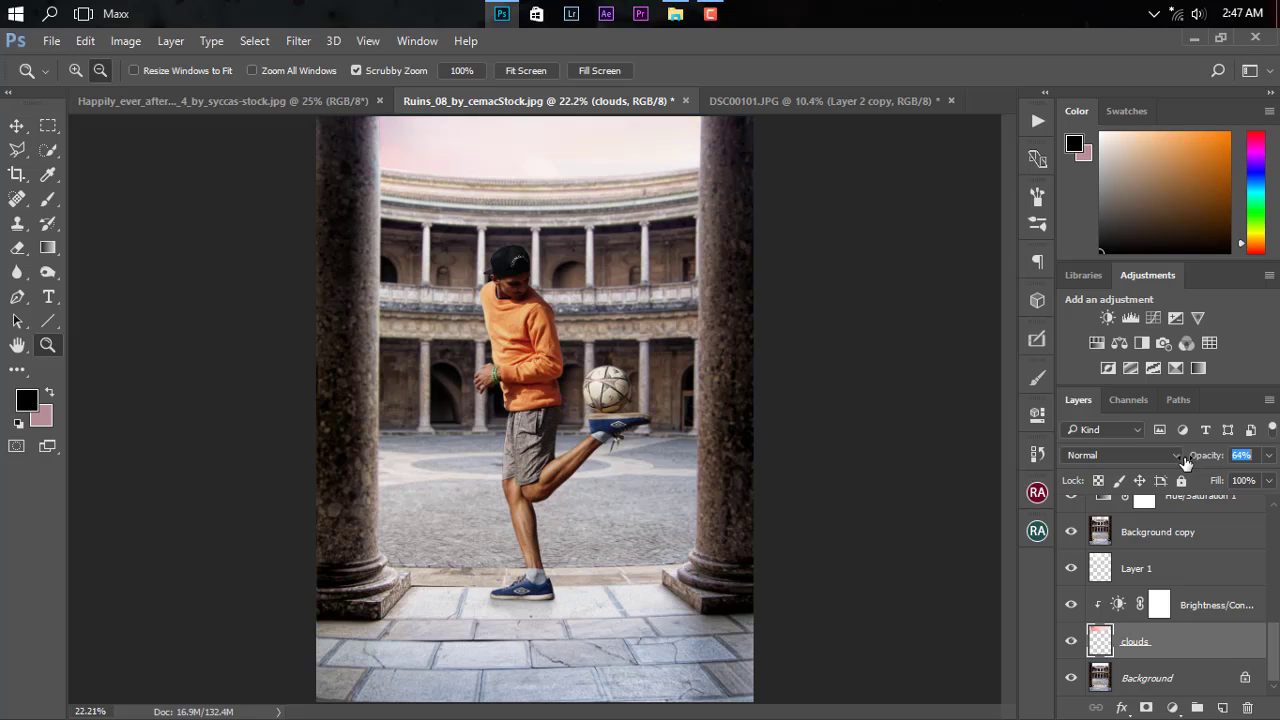
{"action": "key", "text": "Return"}
Add a new layer above Brightness/Contrast 1 and set up a very large white brush.
{"action": "left_click", "coordinate": [1215, 580]}
{"action": "scroll", "coordinate": [1183, 558], "scroll_direction": "up", "scroll_amount": 1}
{"action": "left_click", "coordinate": [1180, 568]}
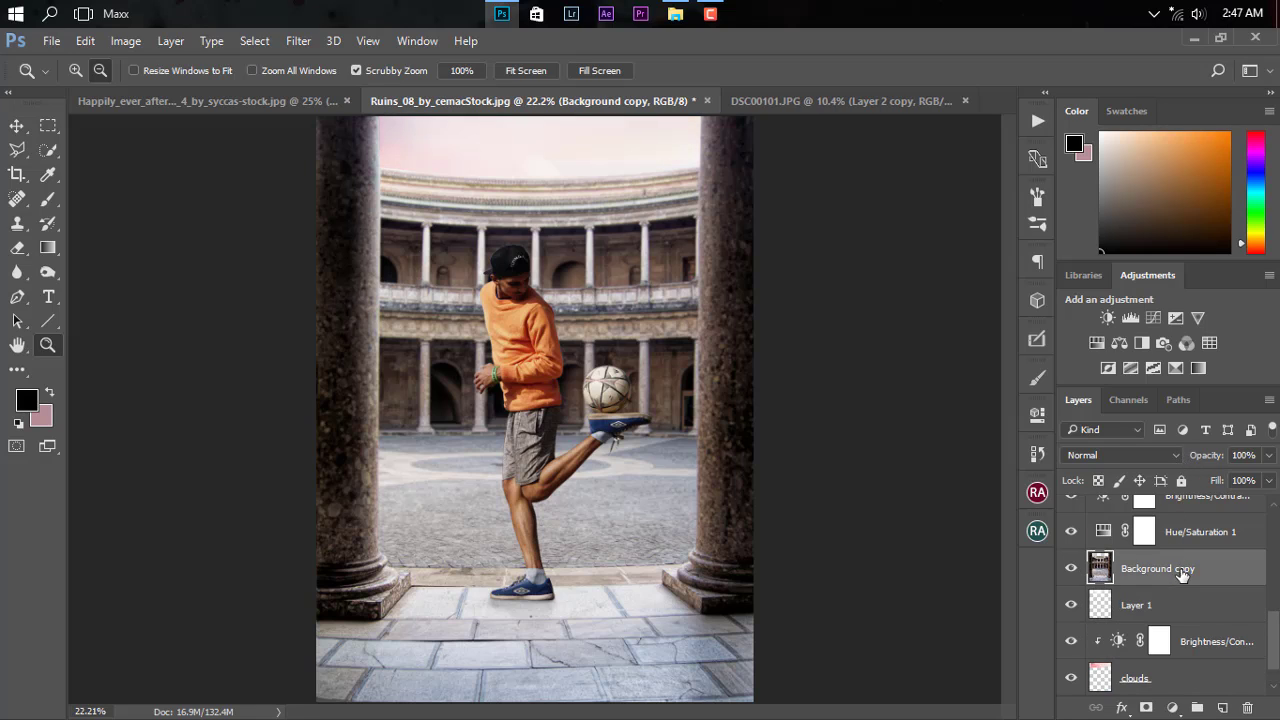
{"action": "scroll", "coordinate": [1185, 580], "scroll_direction": "up", "scroll_amount": 3}
{"action": "left_click", "coordinate": [1188, 597]}
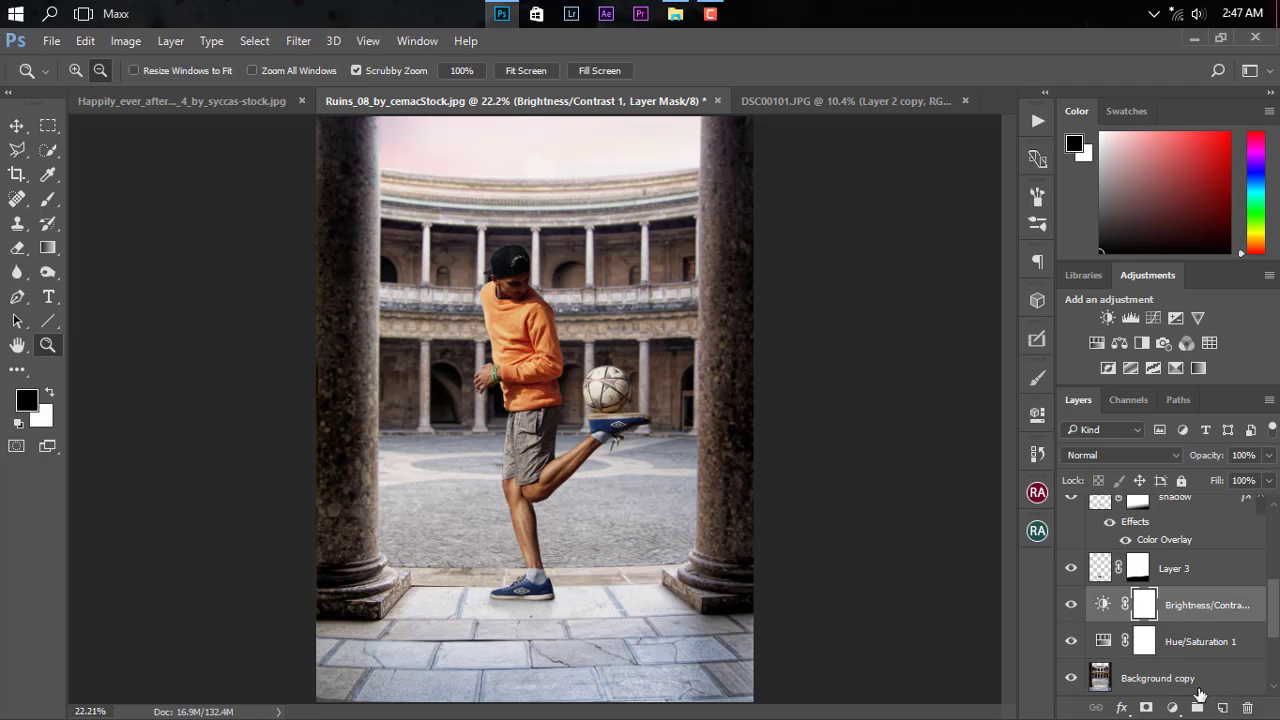
{"action": "left_click", "coordinate": [1222, 707]}
{"action": "left_click", "coordinate": [48, 198]}
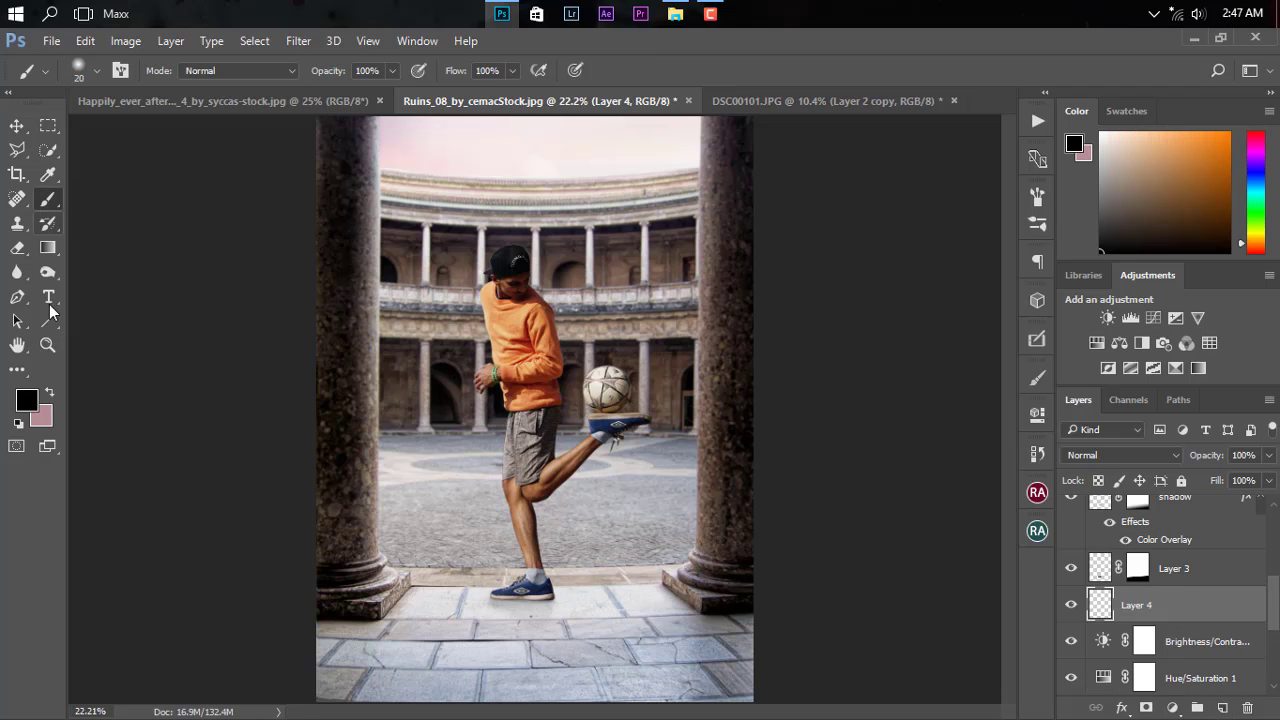
{"action": "left_click", "coordinate": [28, 401]}
{"action": "left_click", "coordinate": [790, 138]}
{"action": "left_click", "coordinate": [1225, 137]}
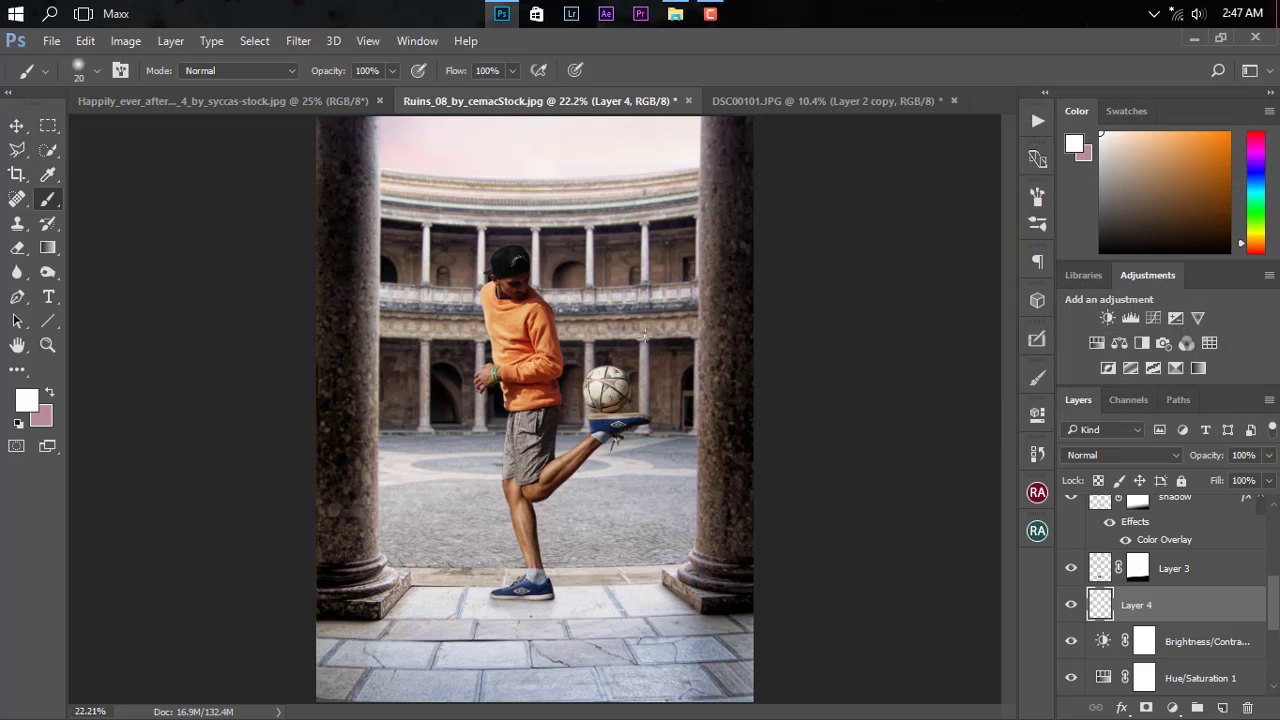
{"action": "left_click_drag", "start_coordinate": [491, 332], "coordinate": [634, 345]}
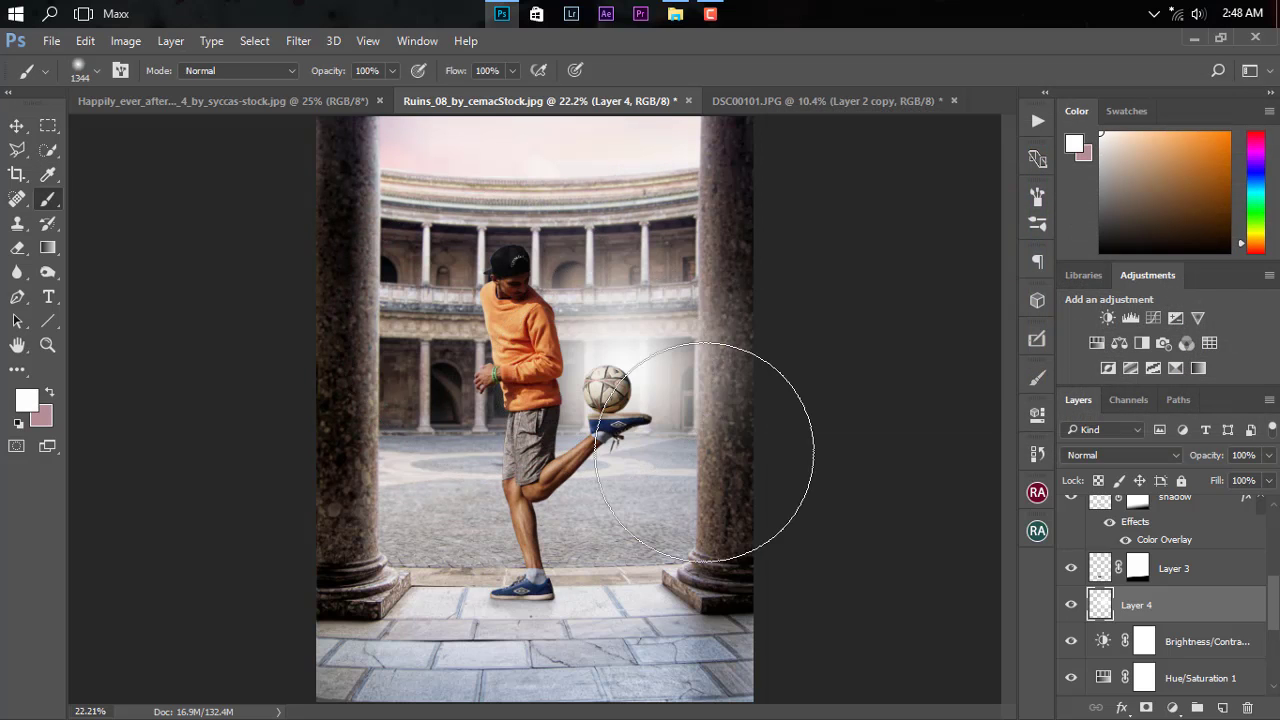
Paint a soft white dab behind the boy, reposition it with Free Transform, and fade it to 15%.
{"action": "left_click", "coordinate": [540, 320]}
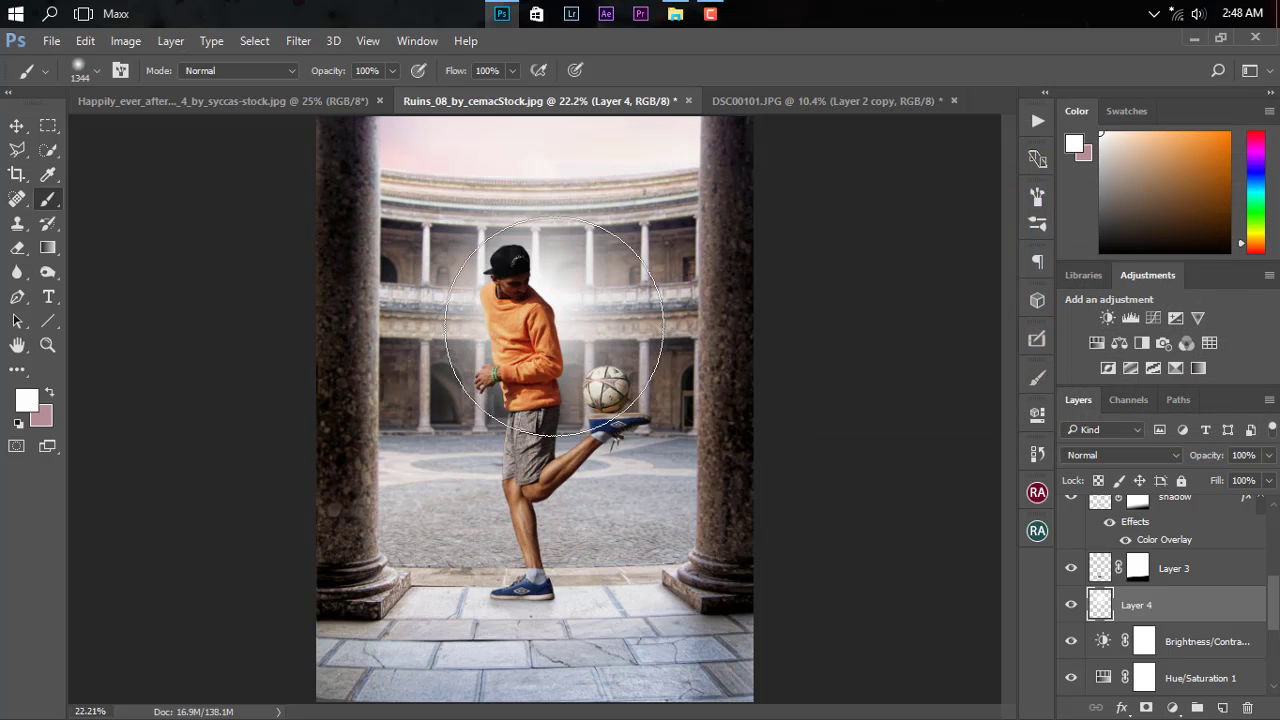
{"action": "left_click", "coordinate": [17, 126]}
{"action": "left_click_drag", "start_coordinate": [1198, 458], "coordinate": [1173, 458]}
{"action": "key", "text": "ctrl+t"}
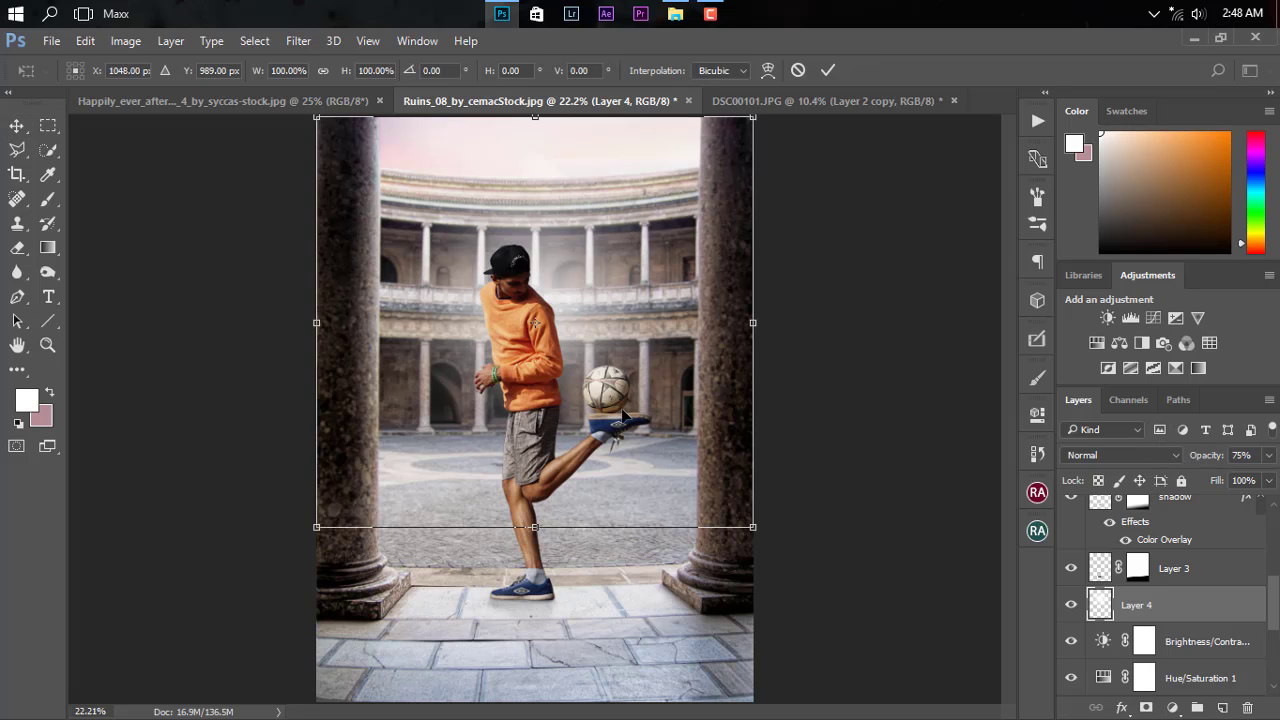
{"action": "mouse_move", "coordinate": [590, 412]}
{"action": "left_mouse_down"}
{"action": "mouse_move", "coordinate": [477, 420]}
{"action": "mouse_move", "coordinate": [517, 462]}
{"action": "mouse_move", "coordinate": [587, 428]}
{"action": "left_mouse_up"}
{"action": "key", "text": "Return"}
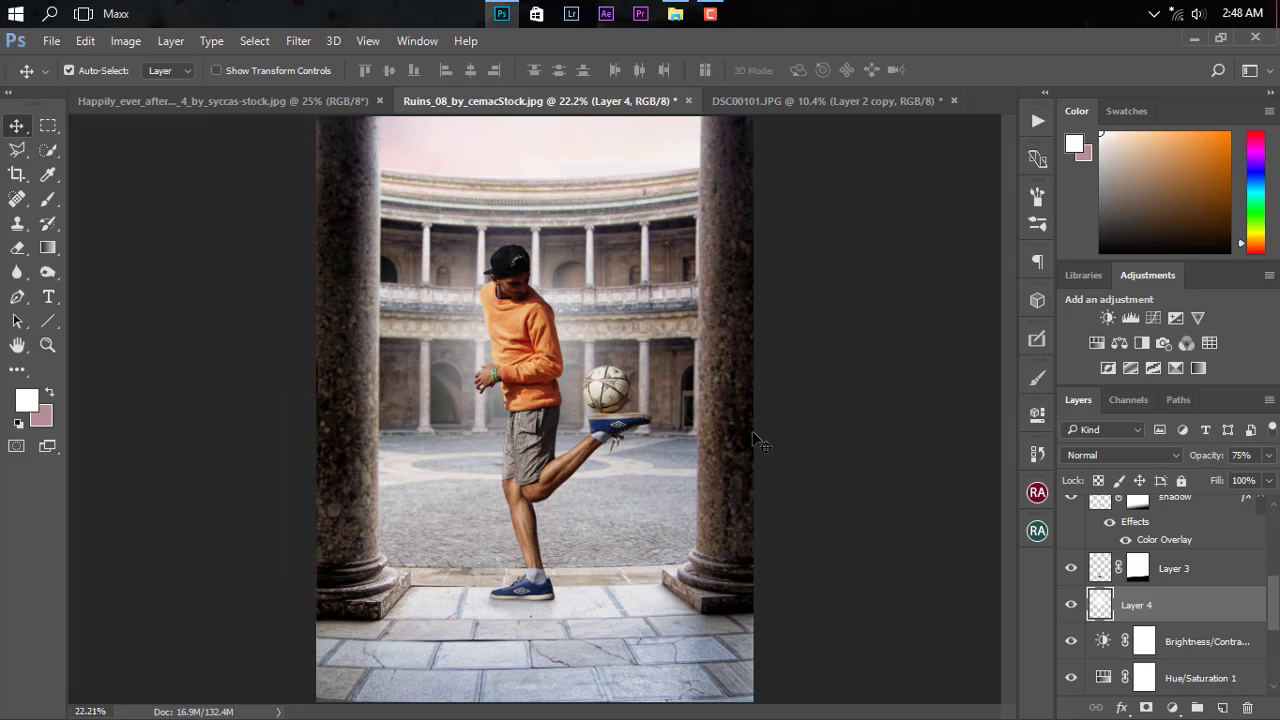
{"action": "left_click_drag", "start_coordinate": [1198, 456], "coordinate": [1157, 468]}
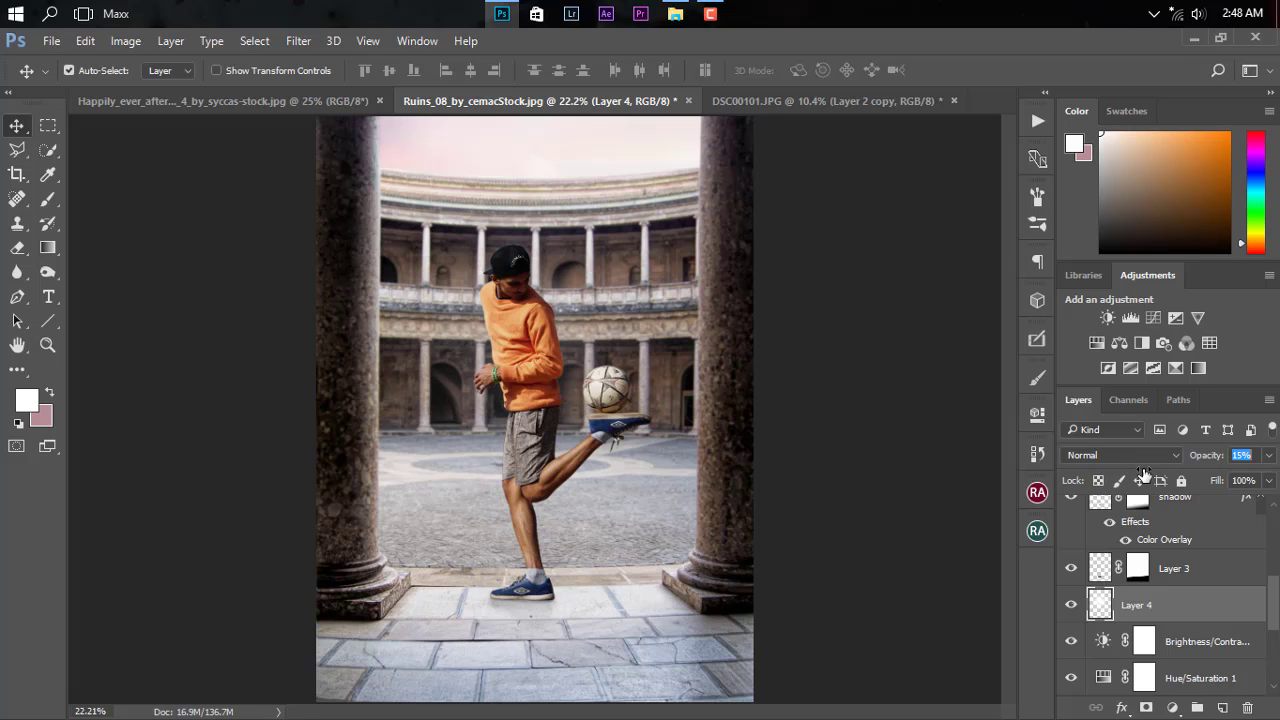
{"action": "scroll", "coordinate": [1187, 562], "scroll_direction": "up", "scroll_amount": 5}
Add Layer 5 above Hue/Saturation 2 and fill it with a diagonal orange-yellow gradient.
{"action": "left_click", "coordinate": [1224, 518]}
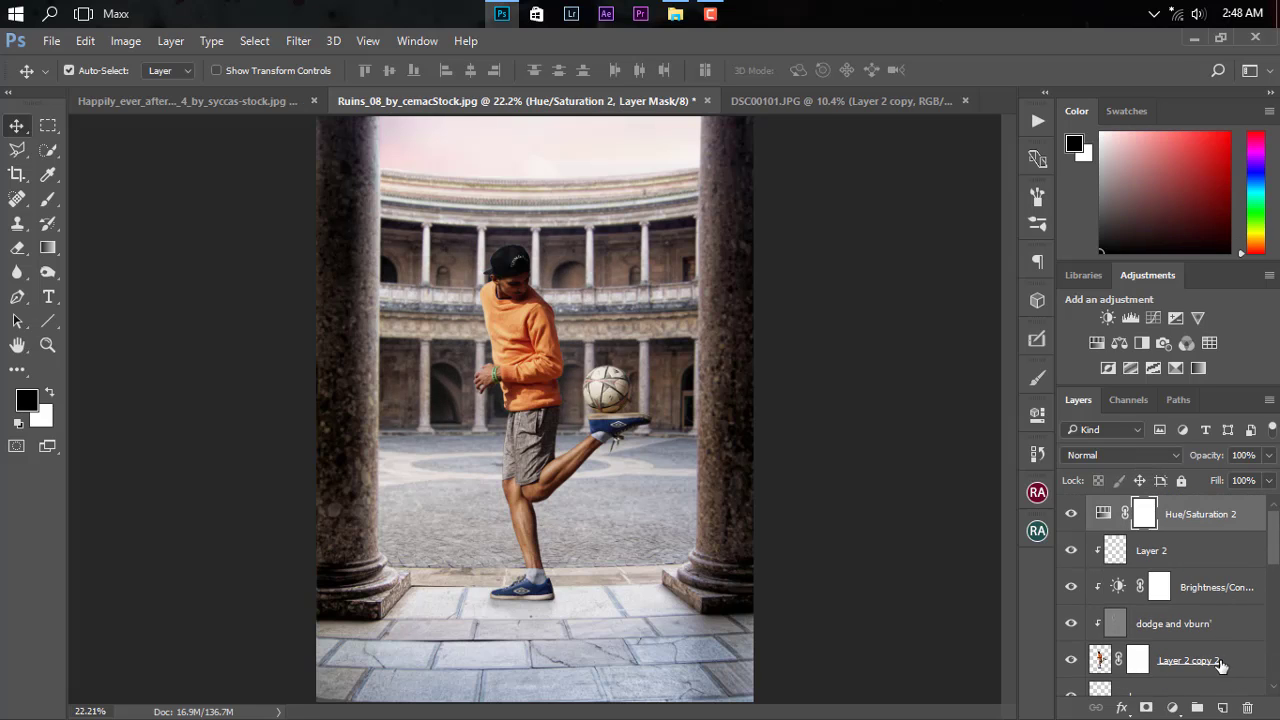
{"action": "left_click", "coordinate": [1222, 707]}
{"action": "left_click", "coordinate": [45, 250]}
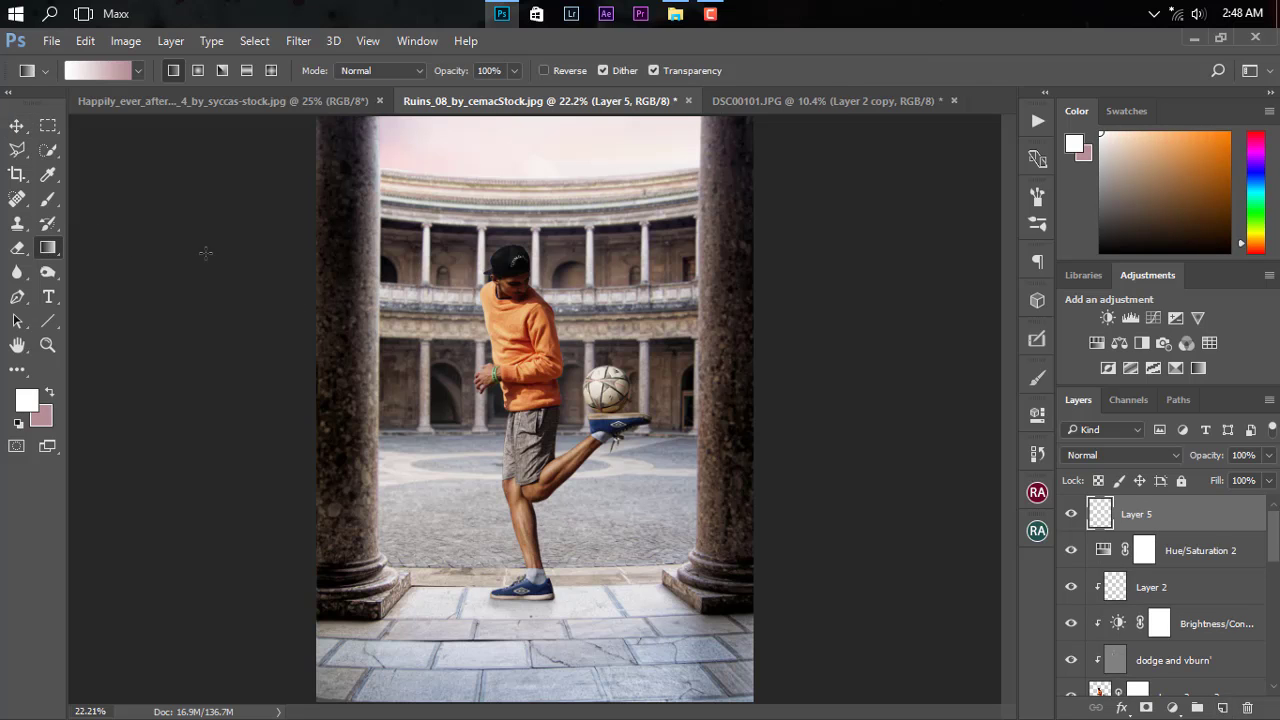
{"action": "left_click", "coordinate": [120, 72]}
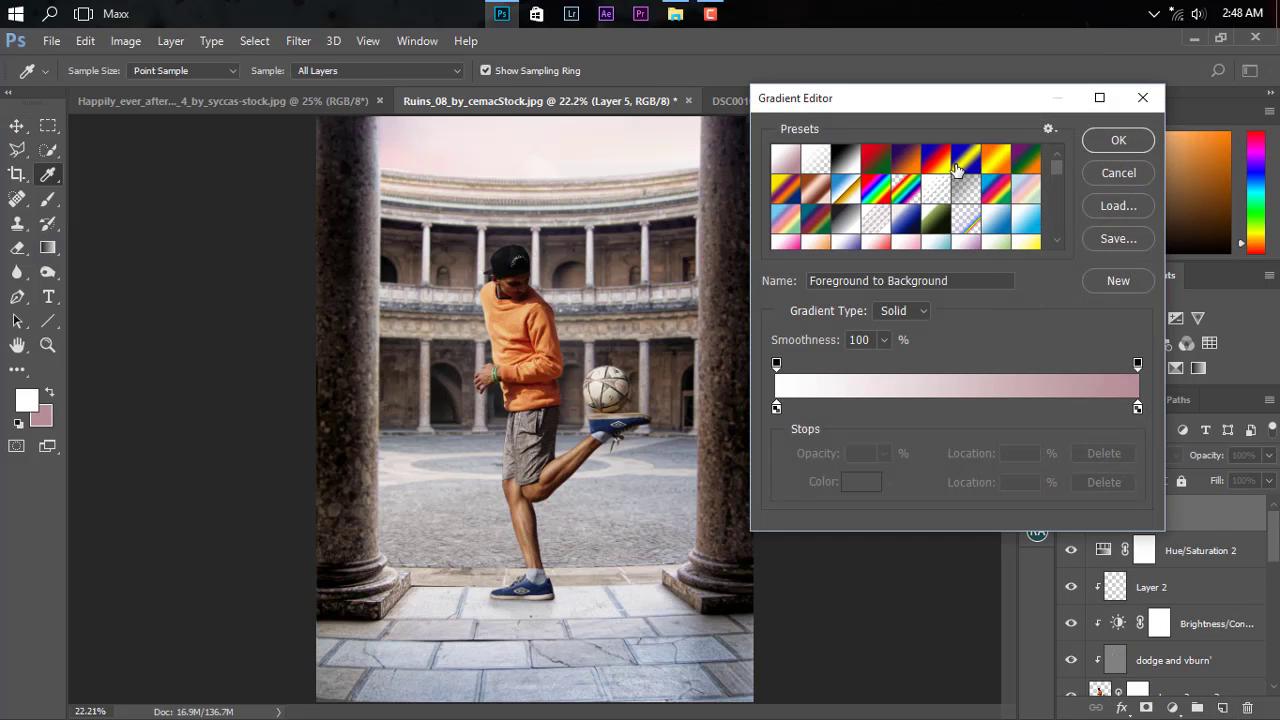
{"action": "left_click", "coordinate": [983, 166]}
{"action": "left_click", "coordinate": [1118, 140]}
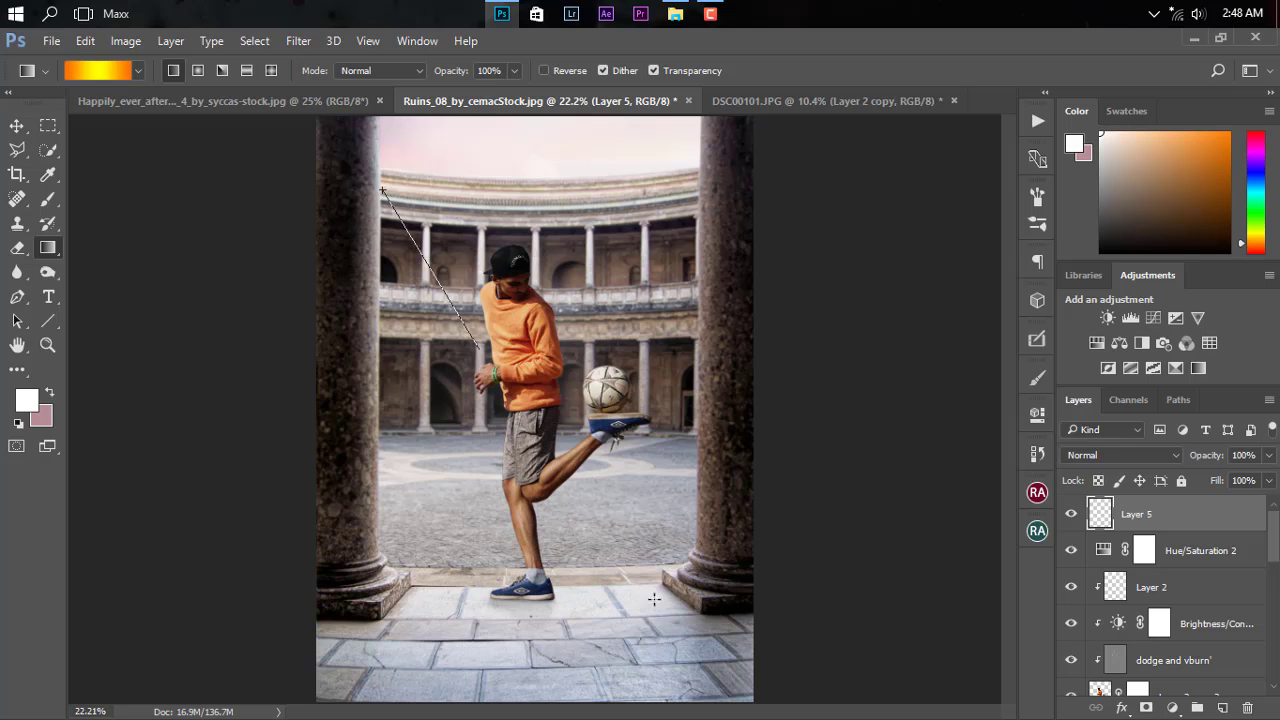
{"action": "left_click_drag", "start_coordinate": [390, 200], "coordinate": [694, 627]}
Set Layer 5 to Soft Light blend mode and lower its opacity to 4%.
{"action": "left_click", "coordinate": [1136, 458]}
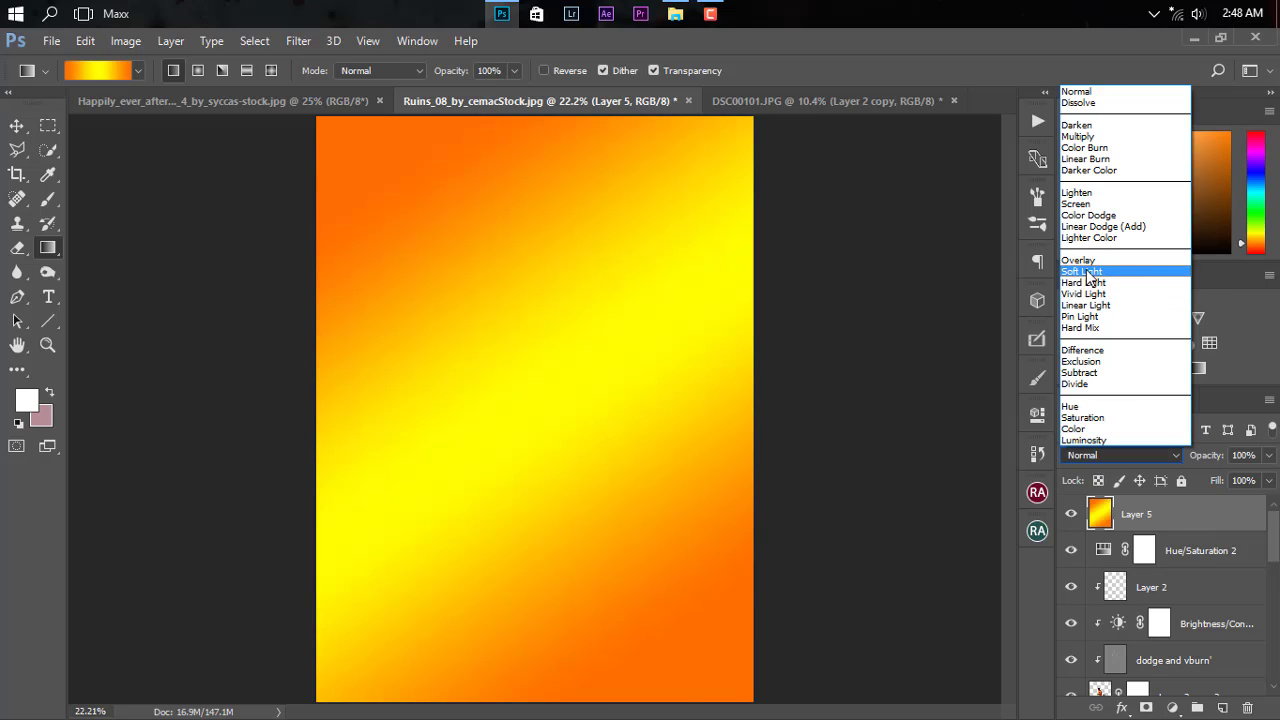
{"action": "left_click", "coordinate": [1100, 270]}
{"action": "left_click", "coordinate": [1105, 461]}
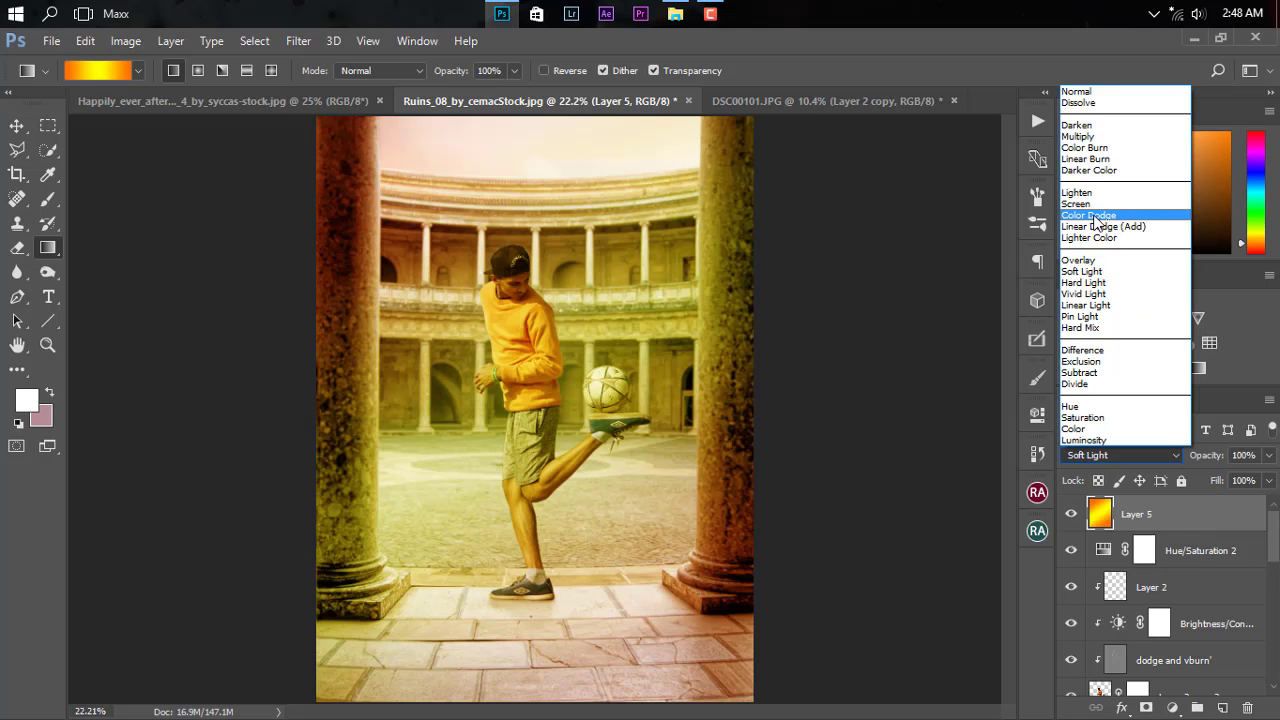
{"action": "left_click", "coordinate": [1092, 205]}
{"action": "scroll", "coordinate": [1090, 455], "scroll_direction": "down", "scroll_amount": 3}
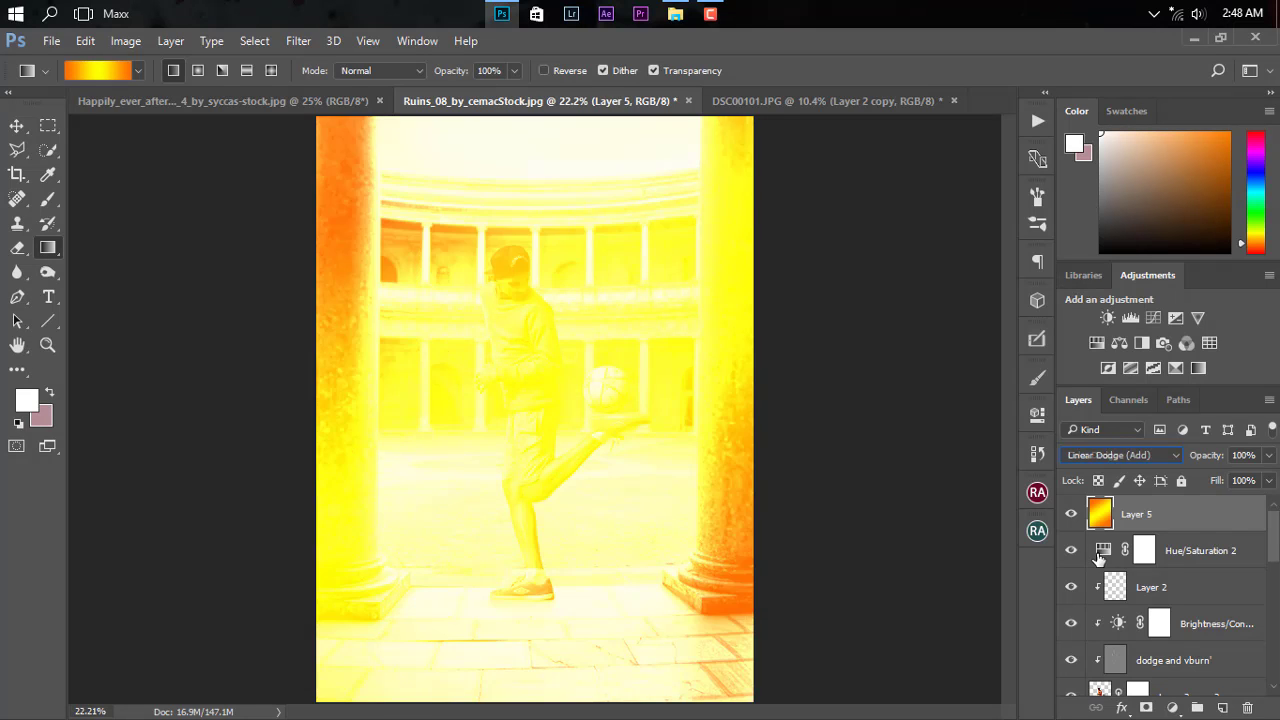
{"action": "scroll", "coordinate": [1090, 455], "scroll_direction": "down", "scroll_amount": 1}
{"action": "scroll", "coordinate": [1090, 455], "scroll_direction": "down", "scroll_amount": 1}
{"action": "key", "text": "Down"}
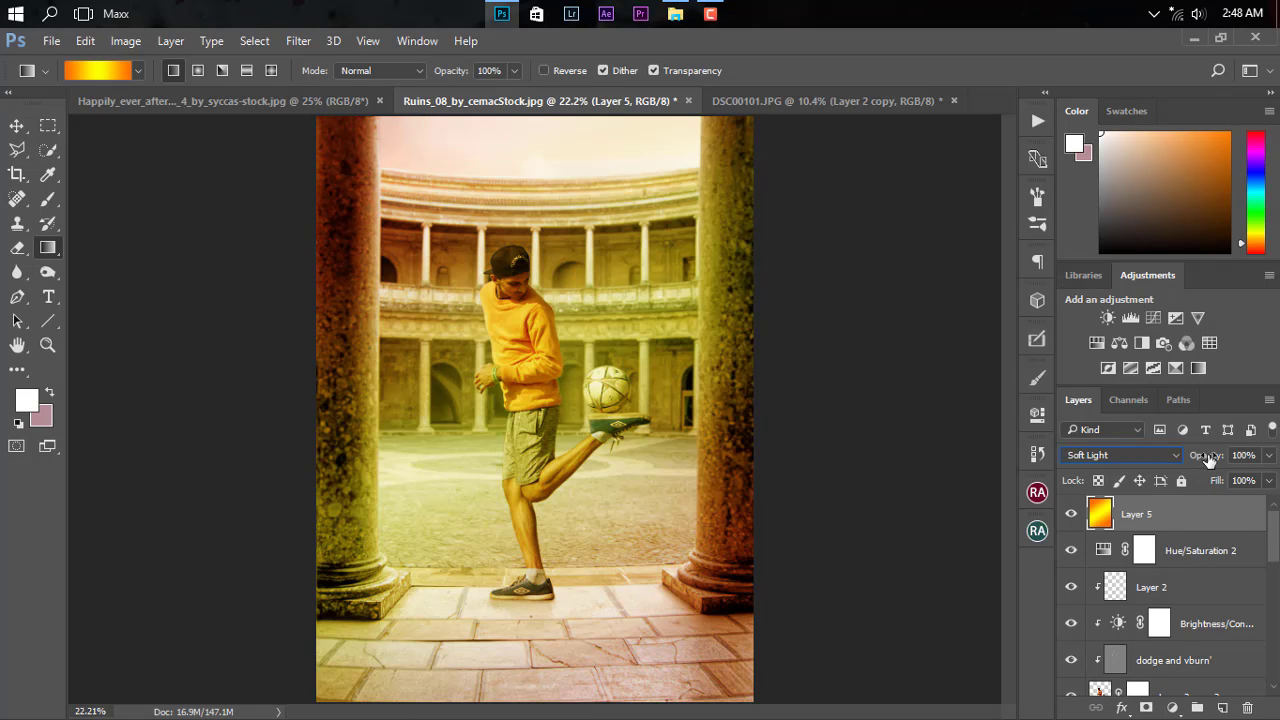
{"action": "left_click_drag", "start_coordinate": [1208, 458], "coordinate": [1030, 455]}
{"action": "key", "text": "v"}
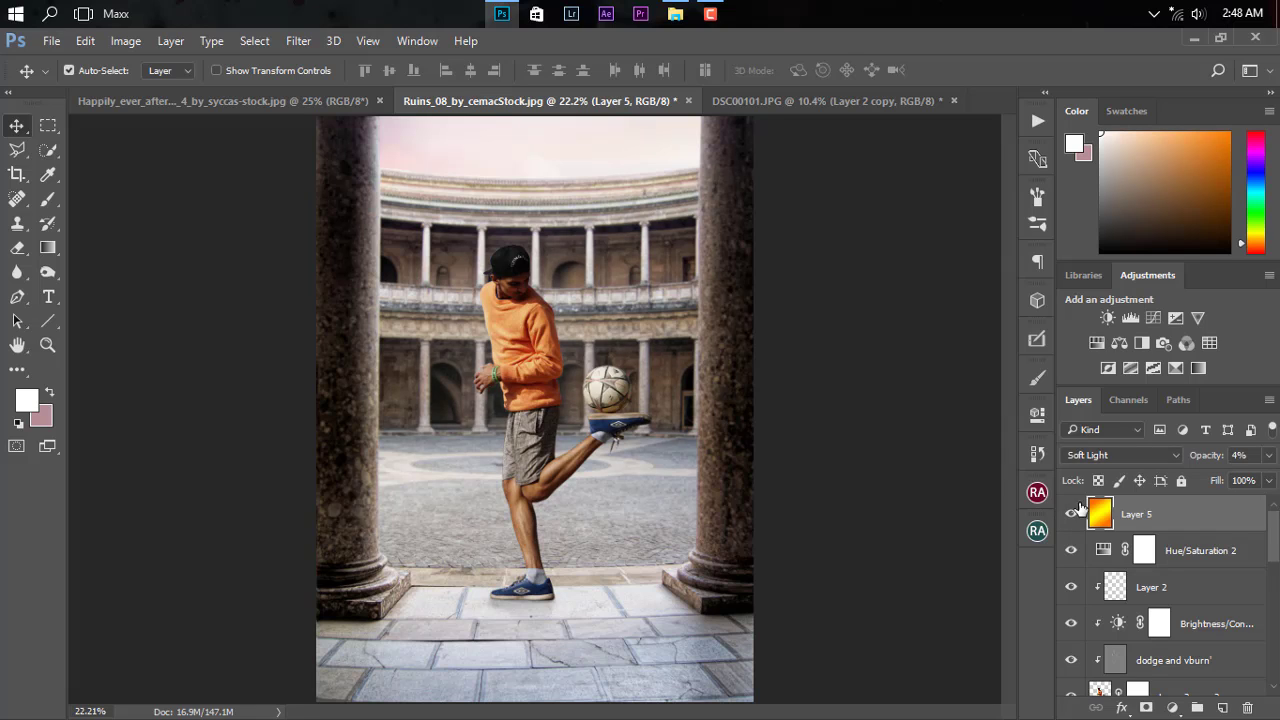
Add a Color Balance layer with Midtones Cyan-Red +11 and Highlights -9, toggling it to compare.
{"action": "left_click", "coordinate": [1121, 342]}
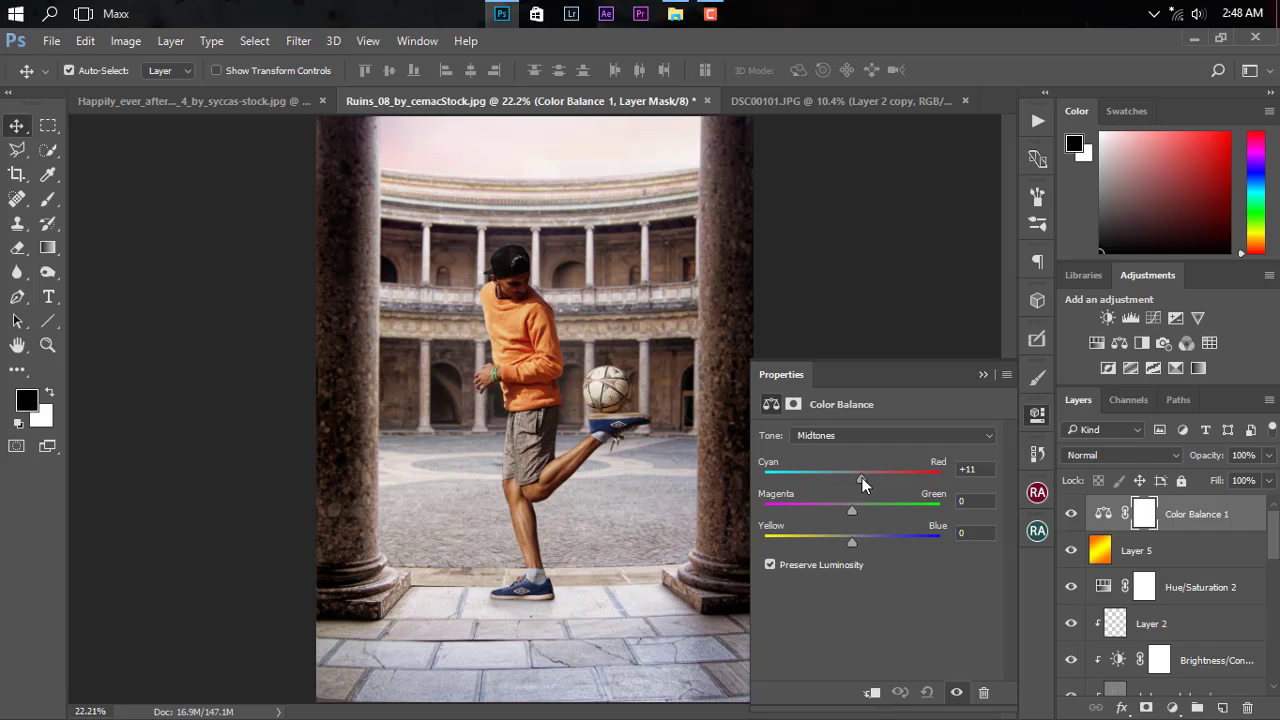
{"action": "left_click", "coordinate": [870, 436]}
{"action": "left_click", "coordinate": [866, 470]}
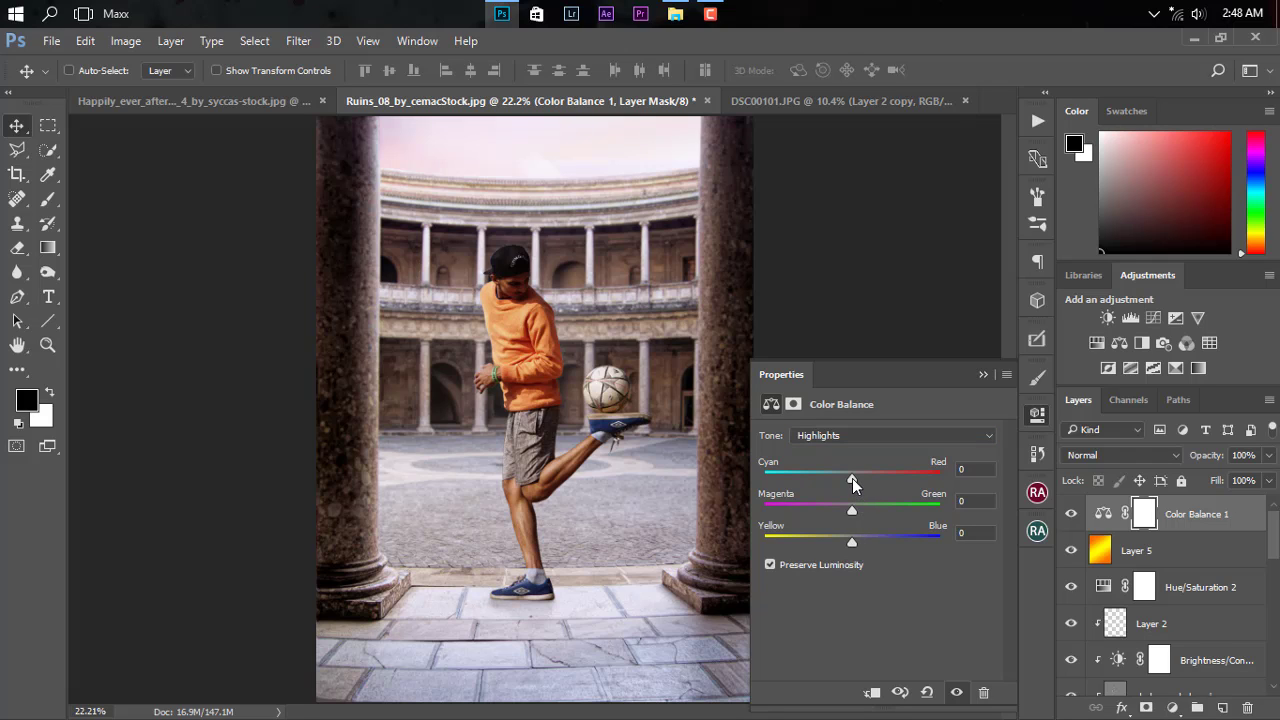
{"action": "left_click", "coordinate": [1071, 514]}
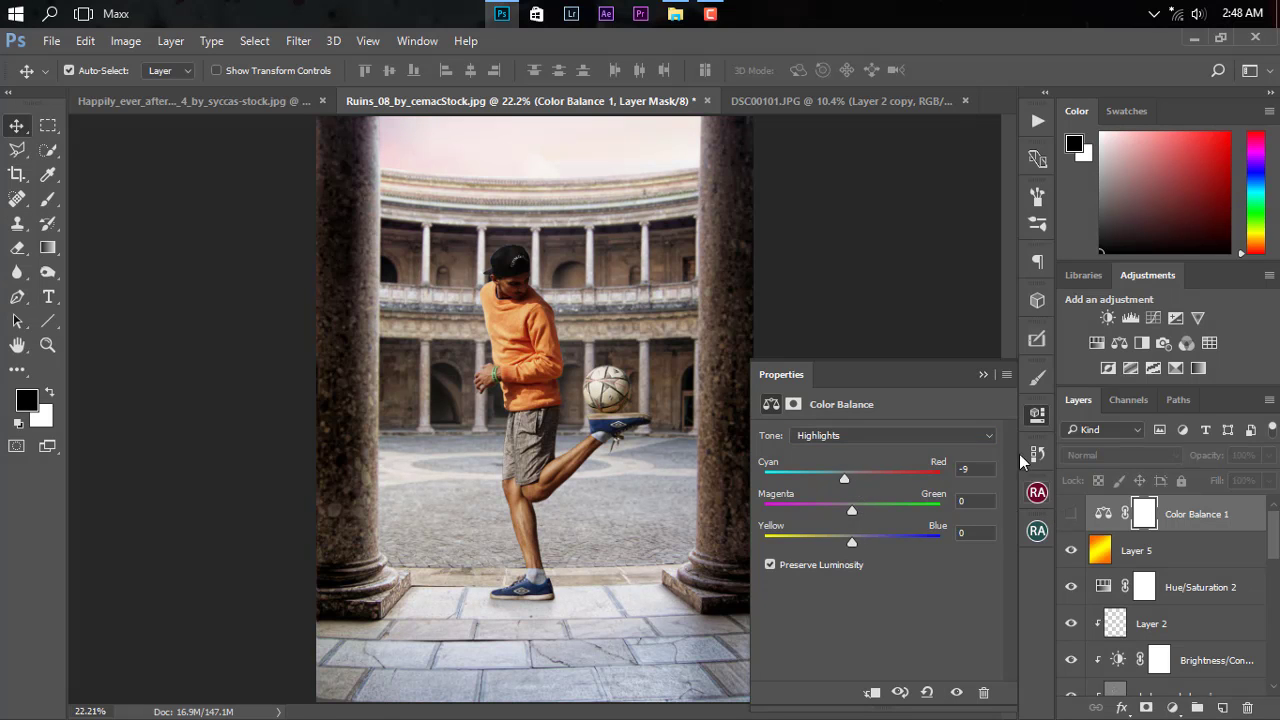
{"action": "left_click", "coordinate": [984, 374]}
{"action": "left_click", "coordinate": [1071, 516]}
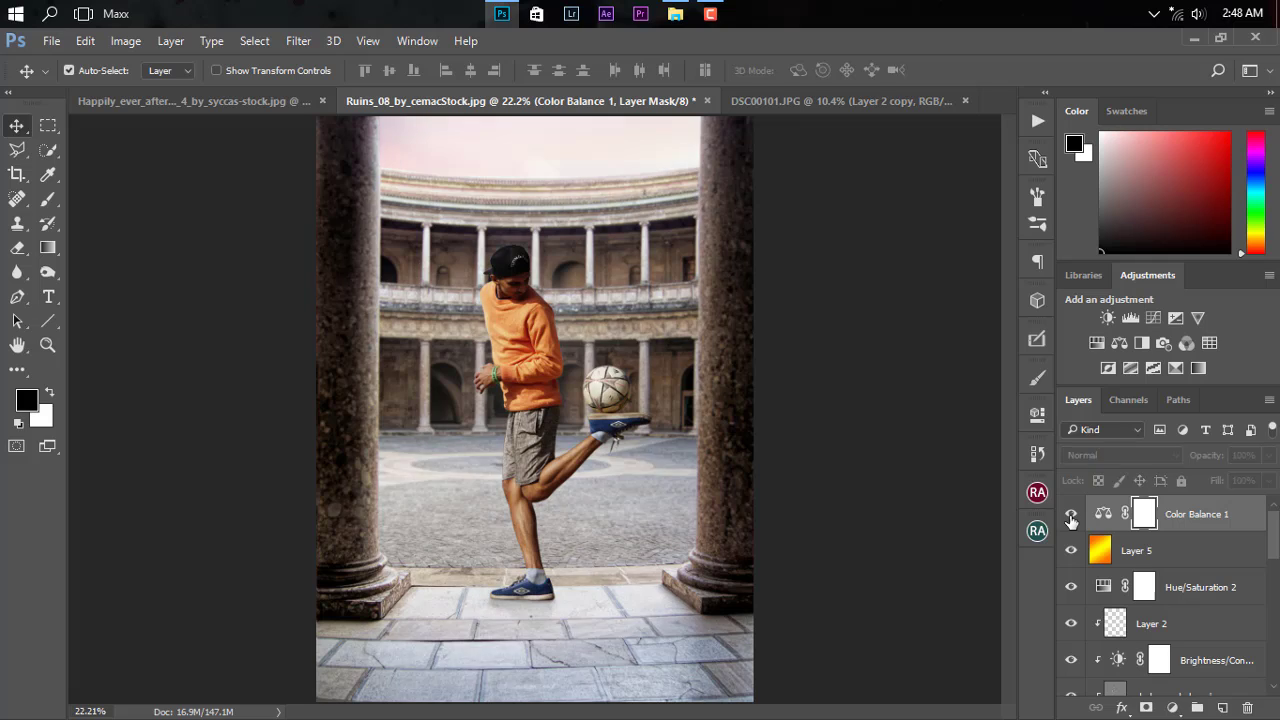
{"action": "left_click", "coordinate": [1071, 516]}
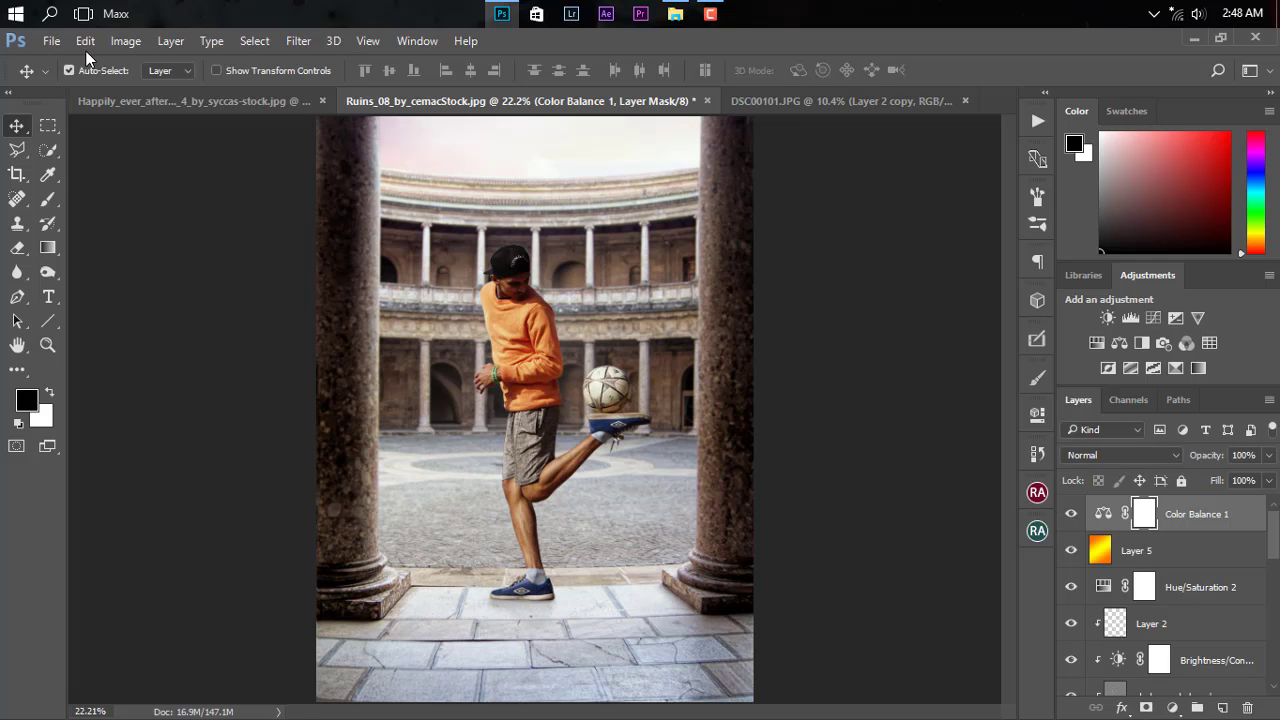
{"action": "left_click", "coordinate": [51, 40]}
Open ffe.png from the Logos folder on drive D.
{"action": "left_click", "coordinate": [60, 77]}
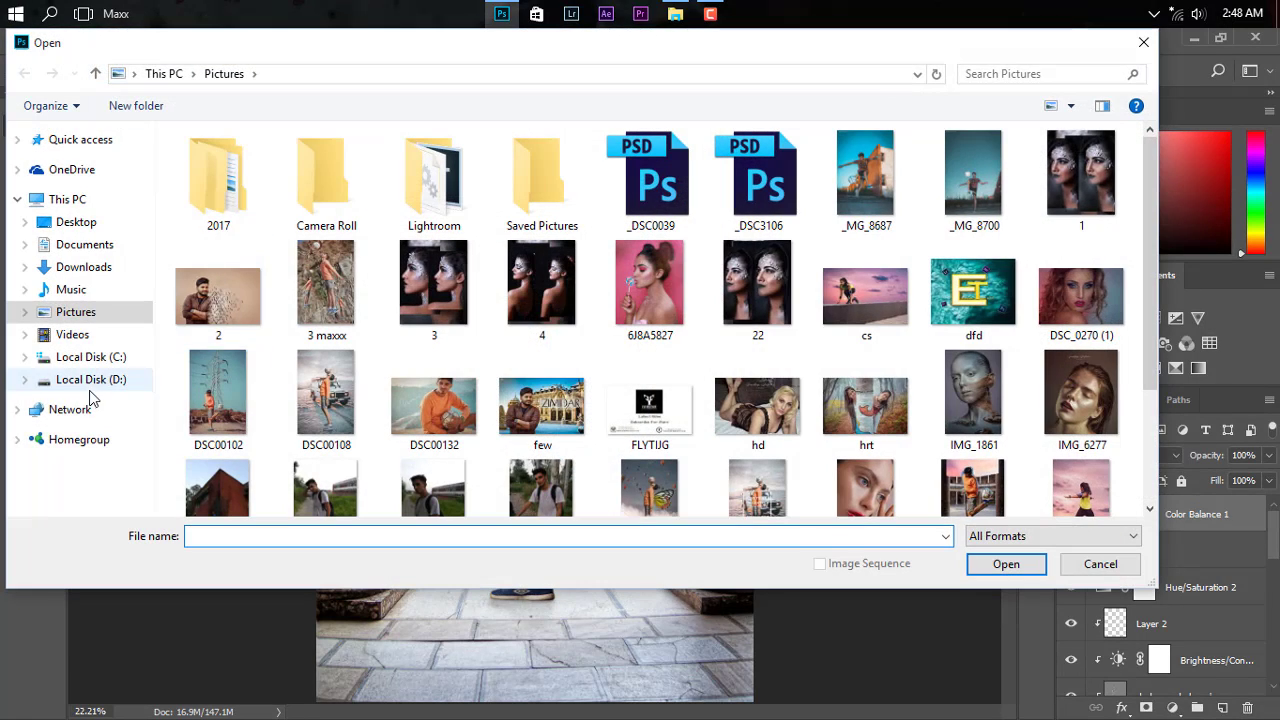
{"action": "left_click", "coordinate": [90, 382]}
{"action": "double_click", "coordinate": [244, 262]}
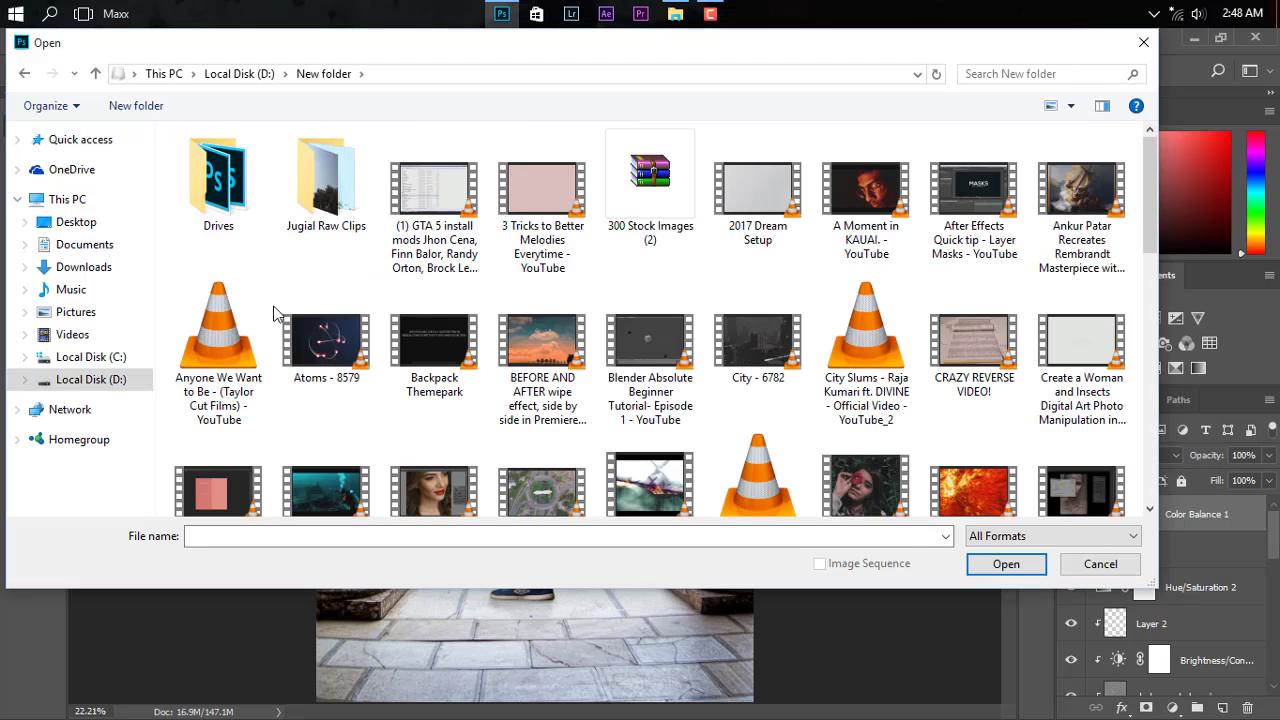
{"action": "double_click", "coordinate": [237, 208]}
{"action": "double_click", "coordinate": [229, 193]}
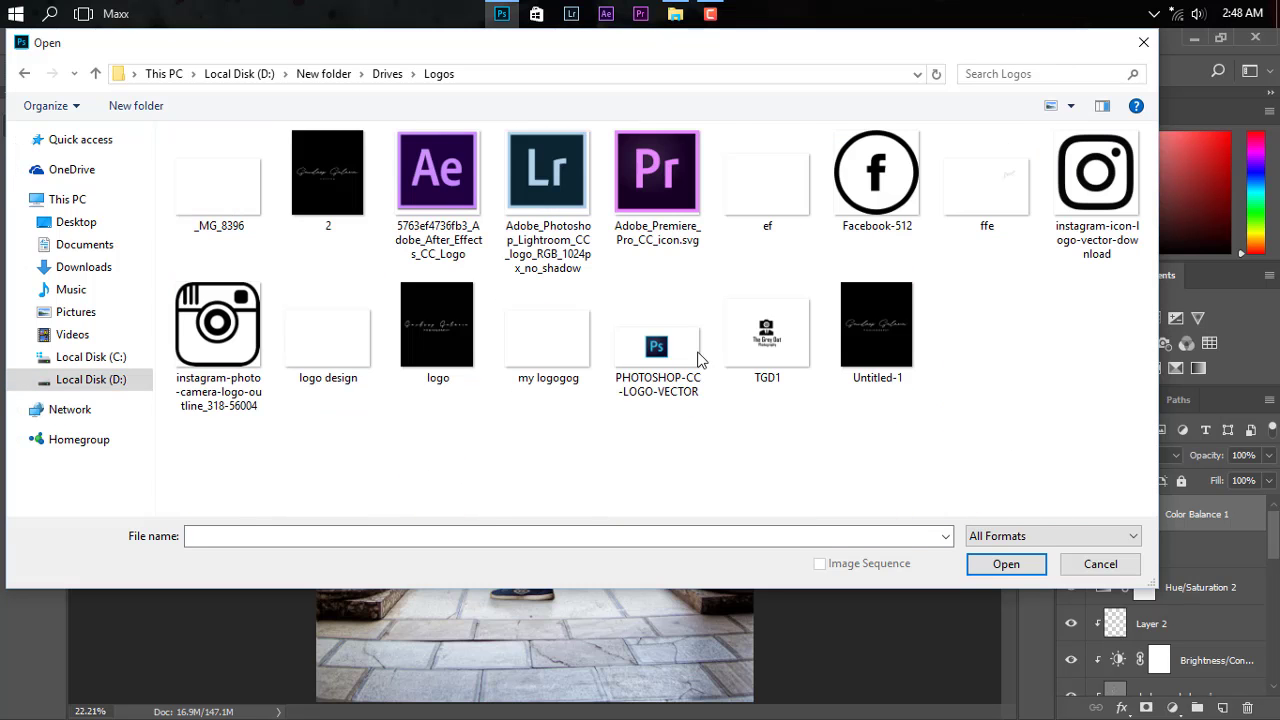
{"action": "left_click", "coordinate": [737, 225]}
{"action": "left_click", "coordinate": [552, 372]}
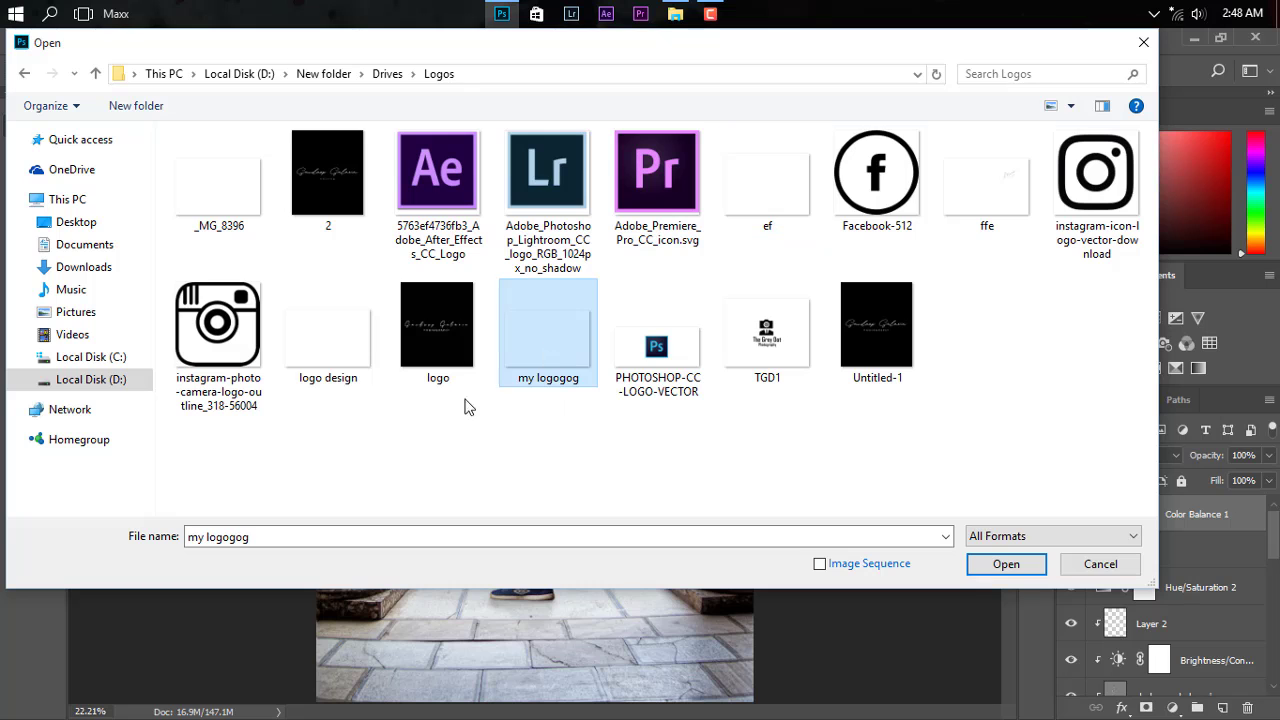
{"action": "left_click", "coordinate": [368, 364]}
{"action": "left_click", "coordinate": [990, 207]}
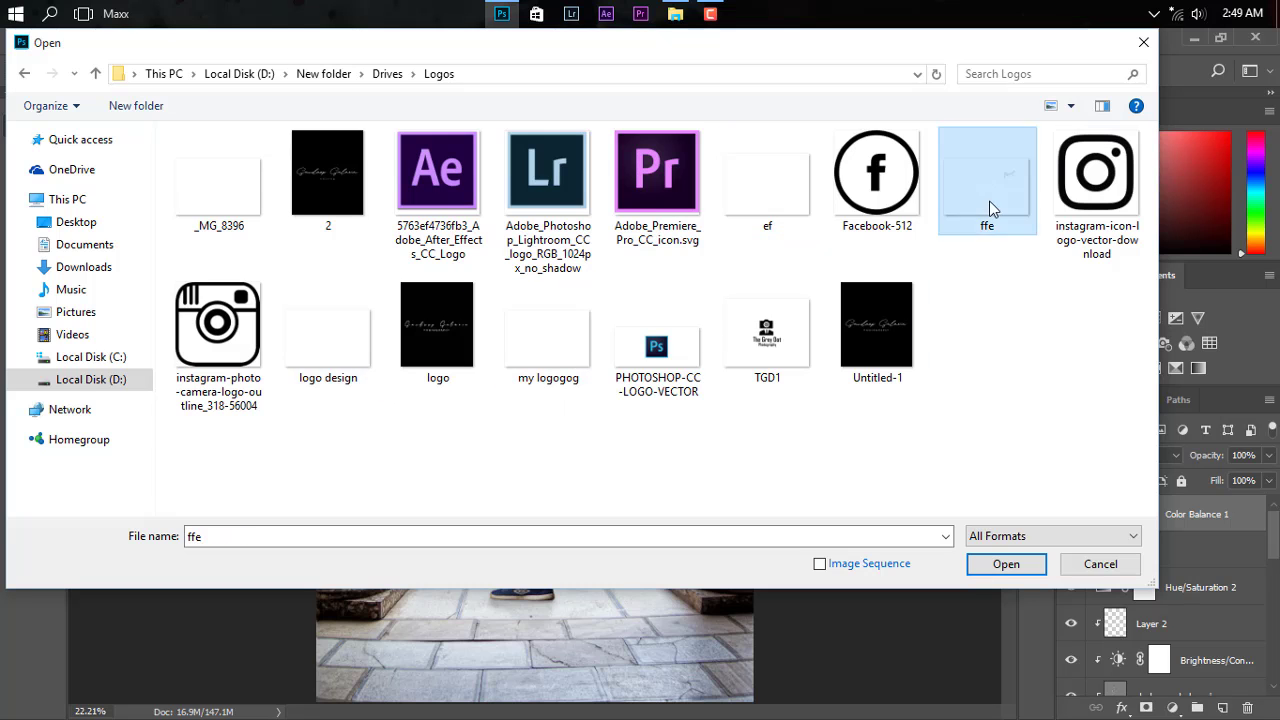
{"action": "double_click", "coordinate": [990, 207]}
Lasso the handwritten signature and drag it onto the Ruins_08 document.
{"action": "key", "text": "l"}
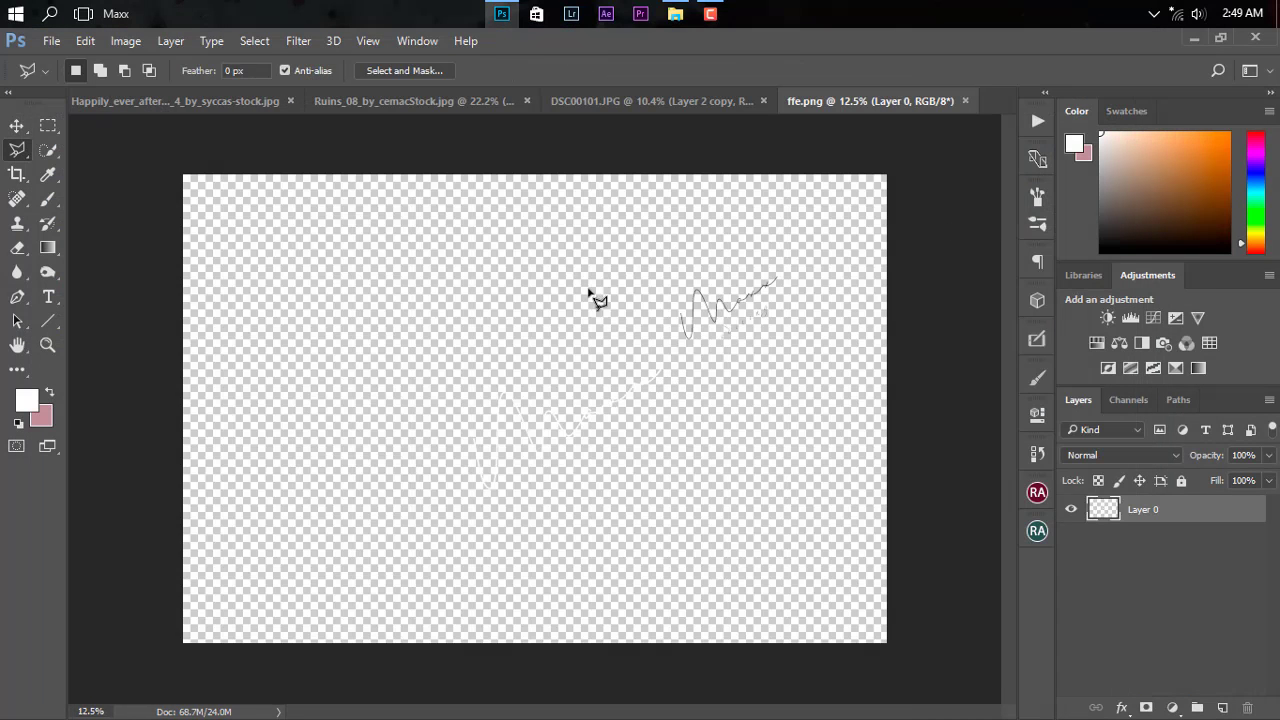
{"action": "left_click", "coordinate": [590, 264]}
{"action": "left_click", "coordinate": [707, 378]}
{"action": "left_click", "coordinate": [630, 480]}
{"action": "left_click", "coordinate": [379, 557]}
{"action": "left_click", "coordinate": [403, 354]}
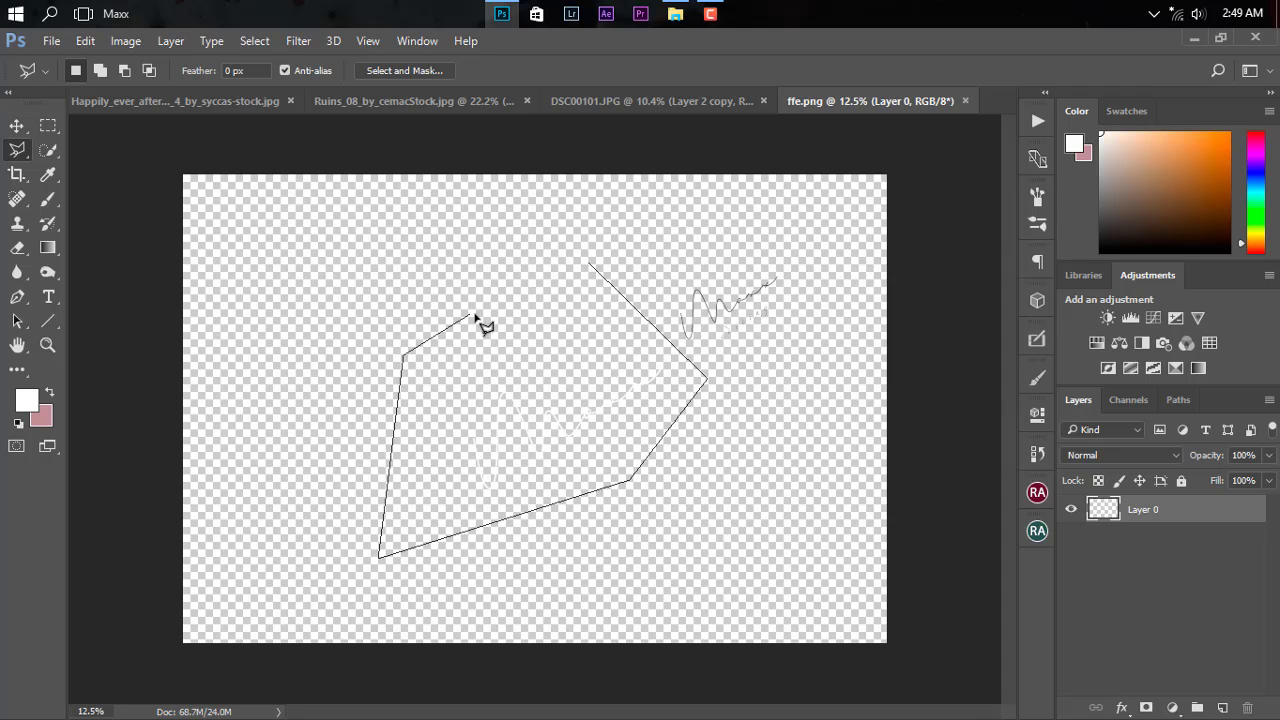
{"action": "double_click", "coordinate": [475, 318]}
{"action": "key", "text": "v"}
{"action": "mouse_move", "coordinate": [551, 357]}
{"action": "left_mouse_down"}
{"action": "mouse_move", "coordinate": [372, 105]}
{"action": "mouse_move", "coordinate": [552, 448]}
{"action": "left_mouse_up"}
Scale the signature to 32% and move it to the bottom-right floor.
{"action": "key", "text": "ctrl+t"}
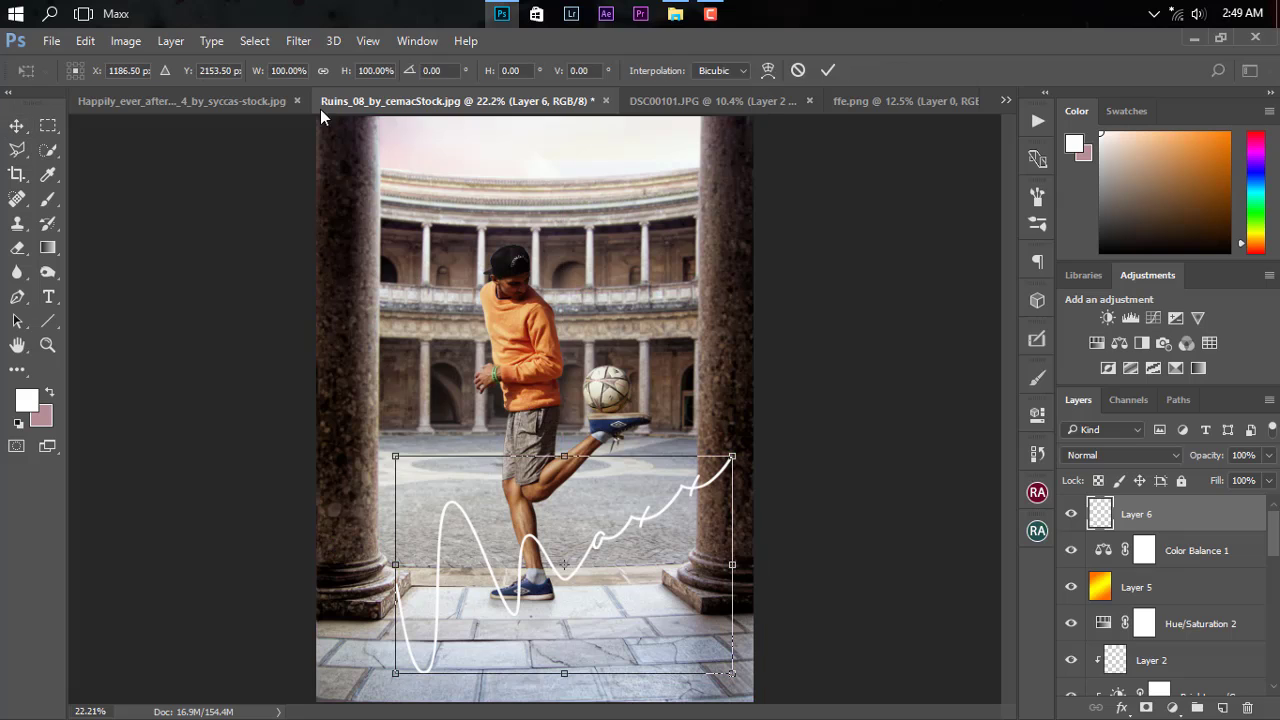
{"action": "left_click_drag", "start_coordinate": [243, 78], "coordinate": [176, 86]}
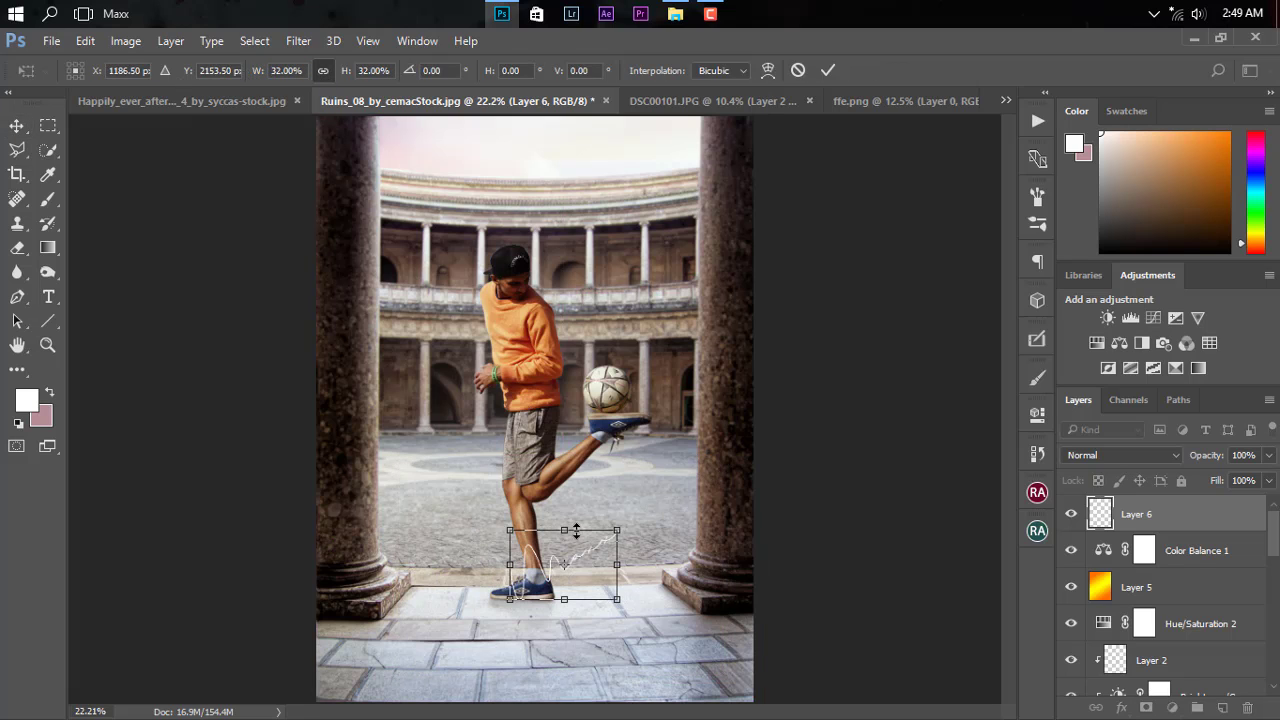
{"action": "left_click_drag", "start_coordinate": [589, 582], "coordinate": [712, 520]}
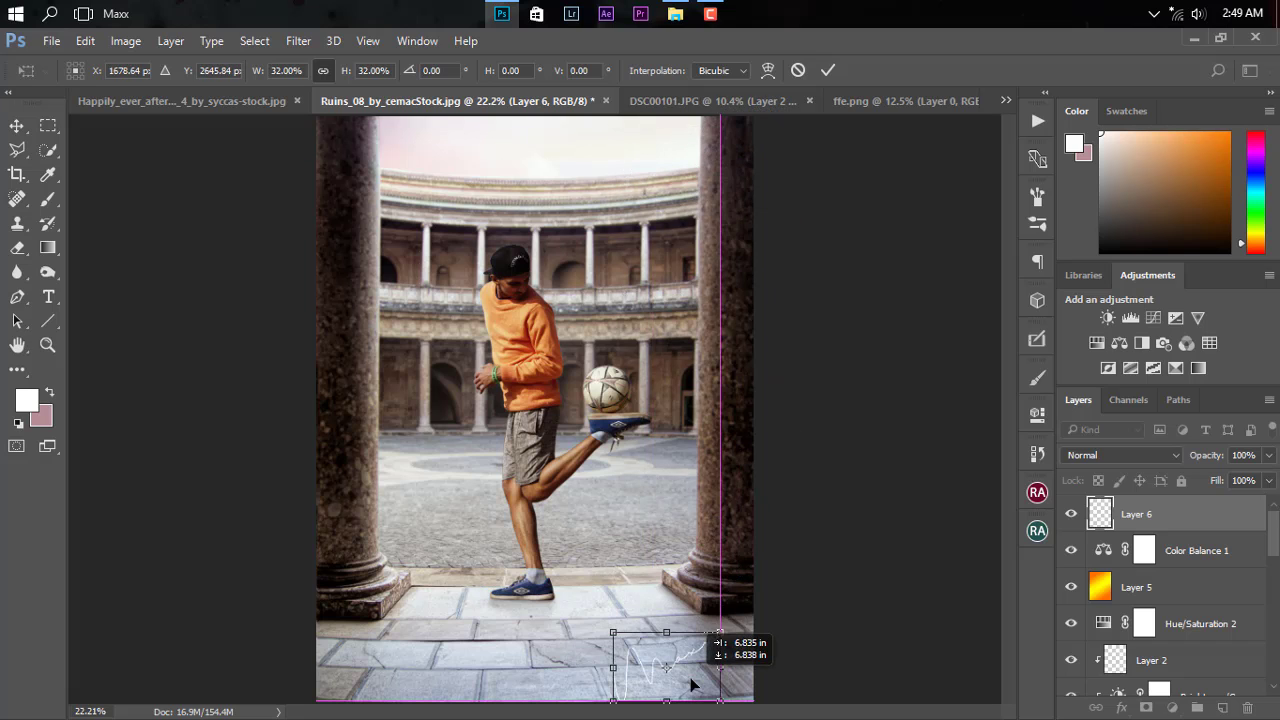
{"action": "mouse_move", "coordinate": [712, 520]}
{"action": "left_mouse_down"}
{"action": "mouse_move", "coordinate": [693, 684]}
{"action": "mouse_move", "coordinate": [714, 621]}
{"action": "left_mouse_up"}
{"action": "key", "text": "Return"}
{"action": "key", "text": "ctrl+t"}
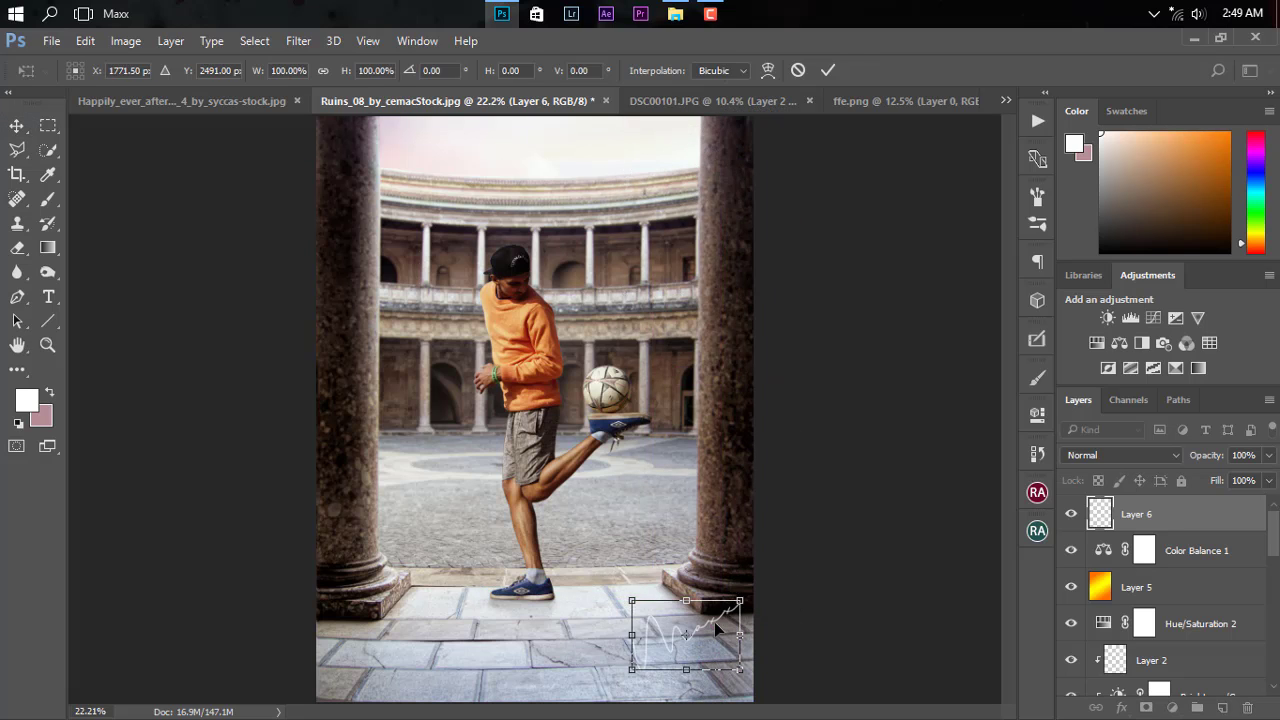
{"action": "key", "text": "Return"}
Rotate the signature about 7°, scale it to 83%, and place it beside the boy's leg.
{"action": "key", "text": "ctrl+t"}
{"action": "left_click_drag", "start_coordinate": [814, 583], "coordinate": [820, 597]}
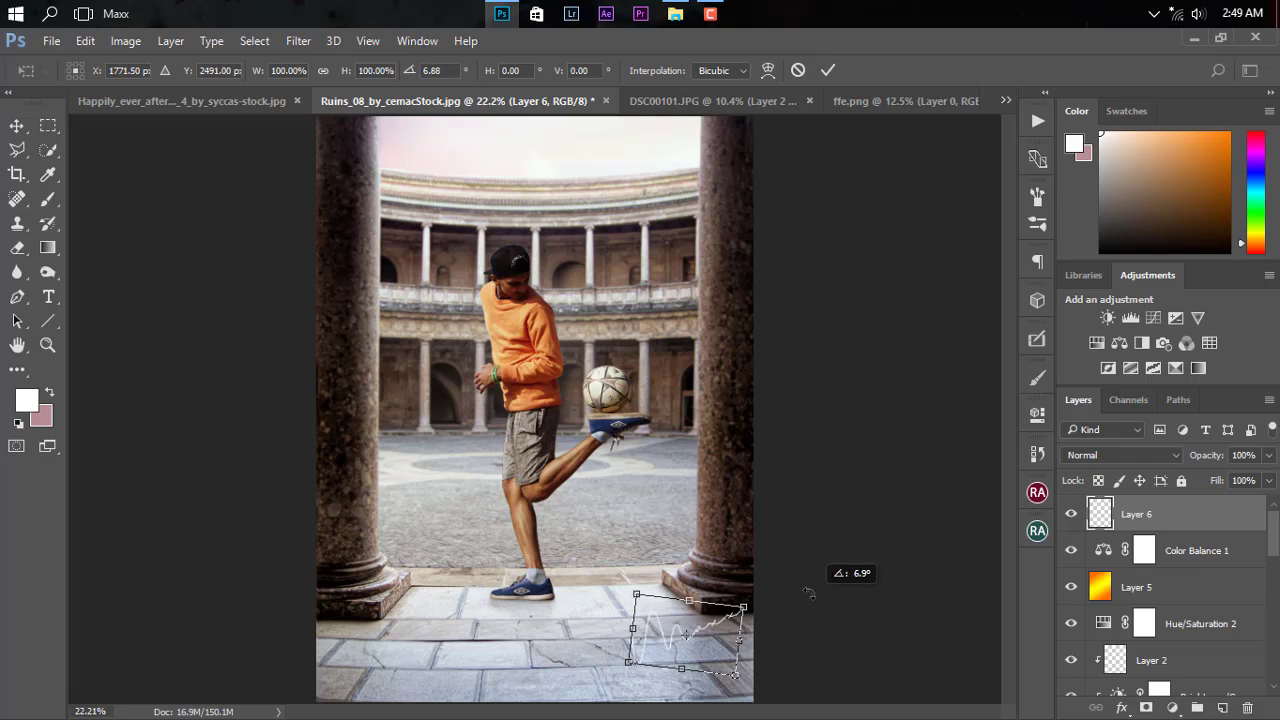
{"action": "left_click", "coordinate": [323, 70]}
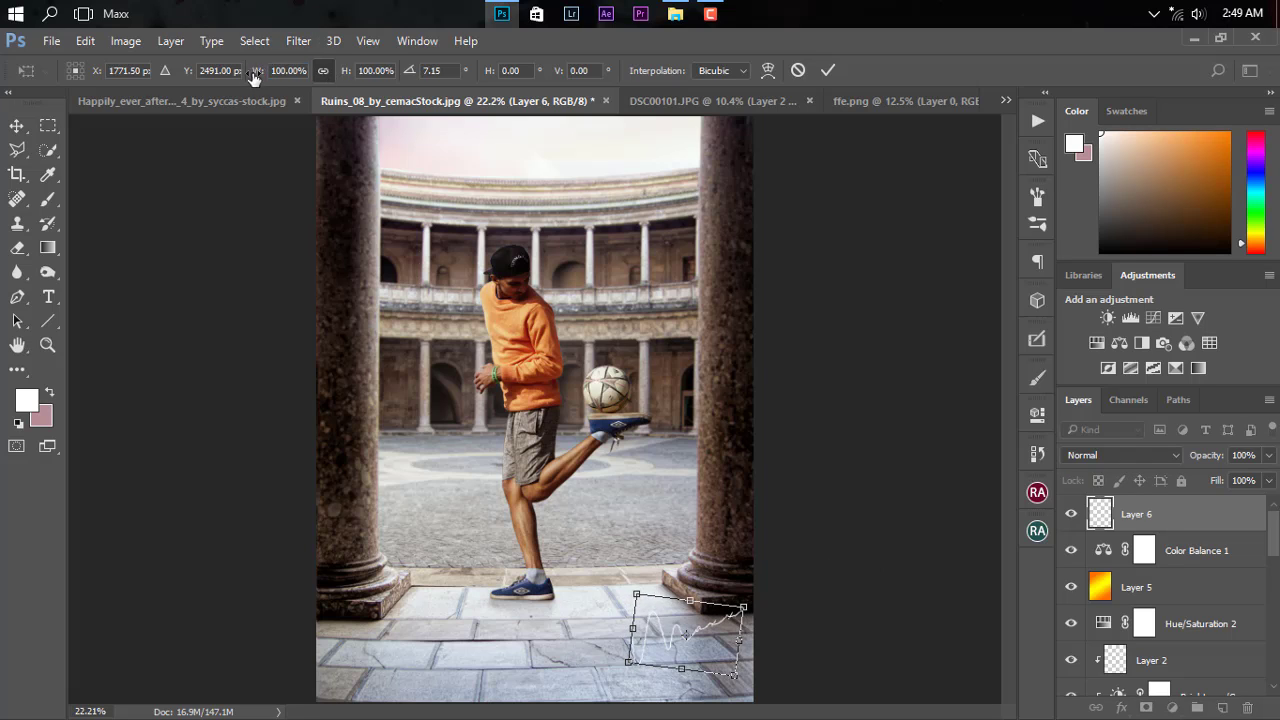
{"action": "left_click_drag", "start_coordinate": [253, 78], "coordinate": [241, 78]}
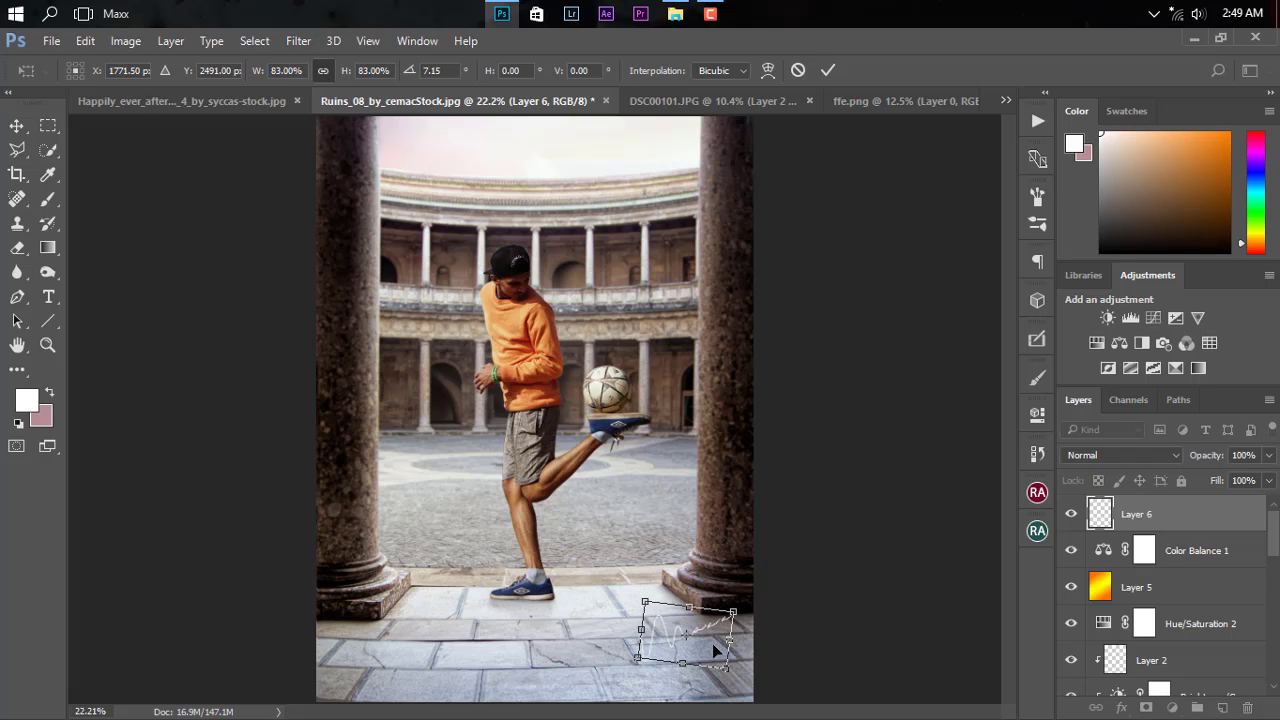
{"action": "left_click_drag", "start_coordinate": [714, 651], "coordinate": [654, 534]}
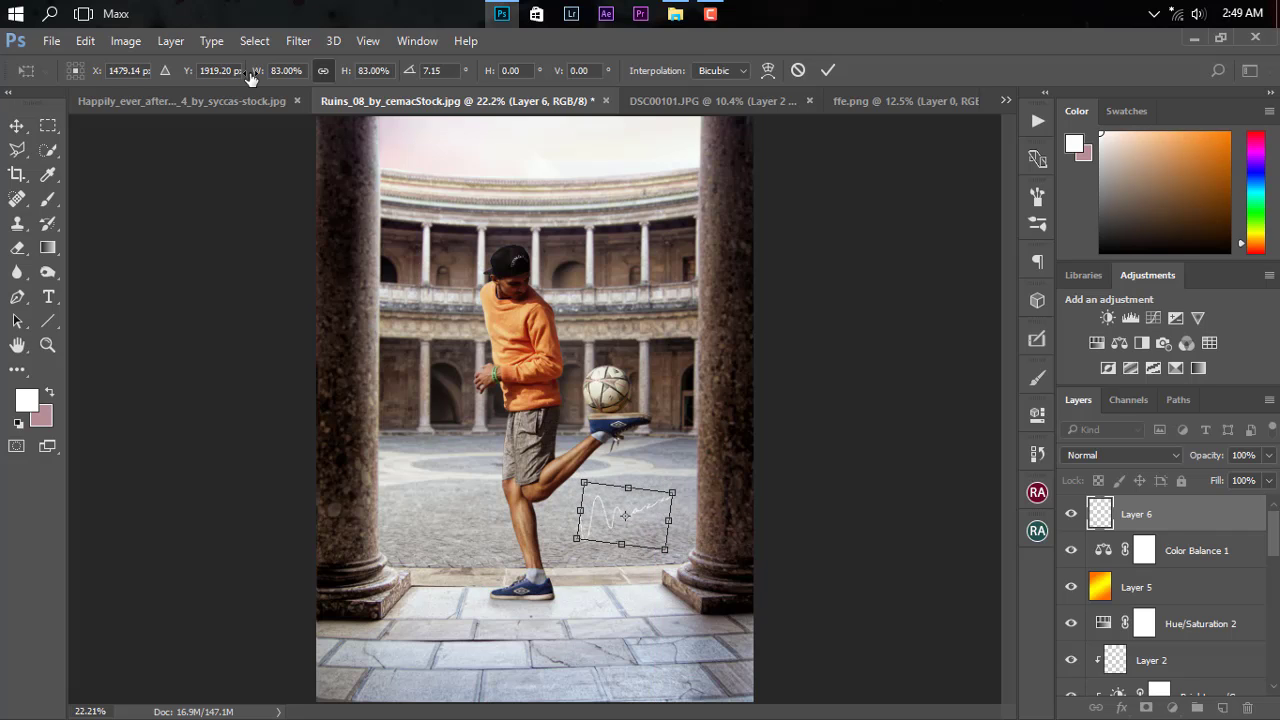
{"action": "key", "text": "Return"}
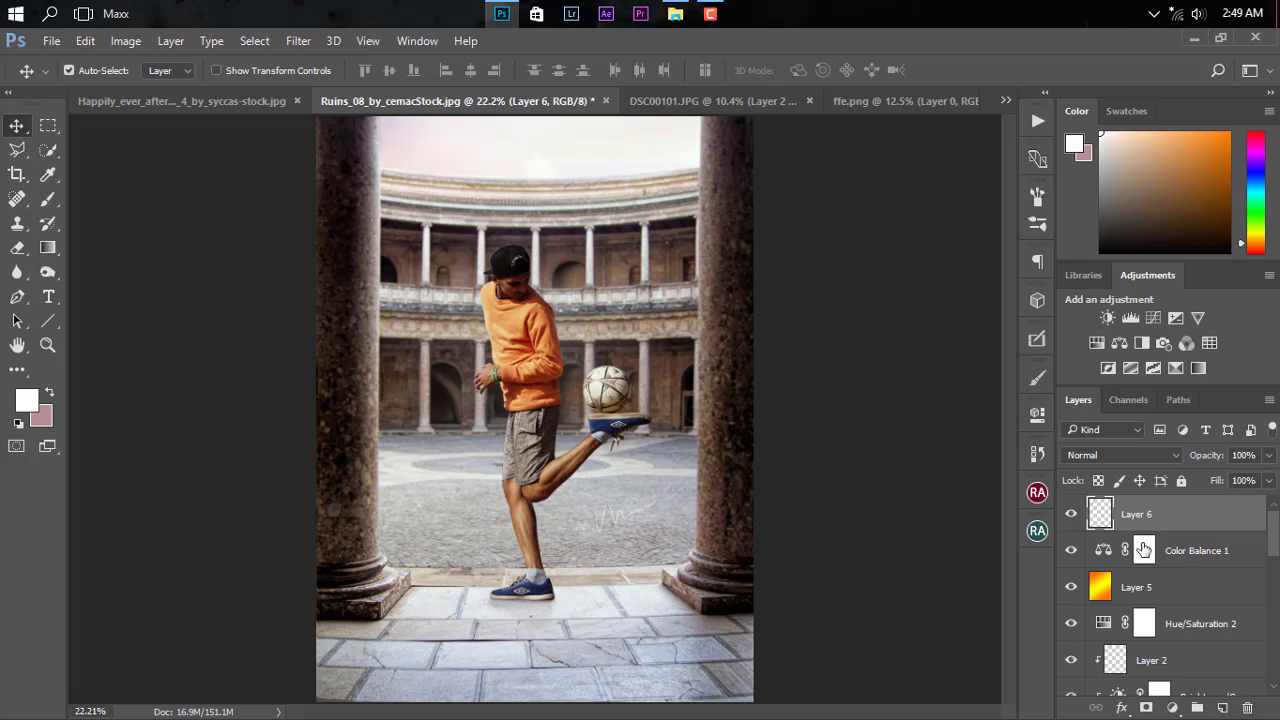
Merge all visible layers and duplicate the merged Background as Background copy.
{"action": "right_click", "coordinate": [1191, 517]}
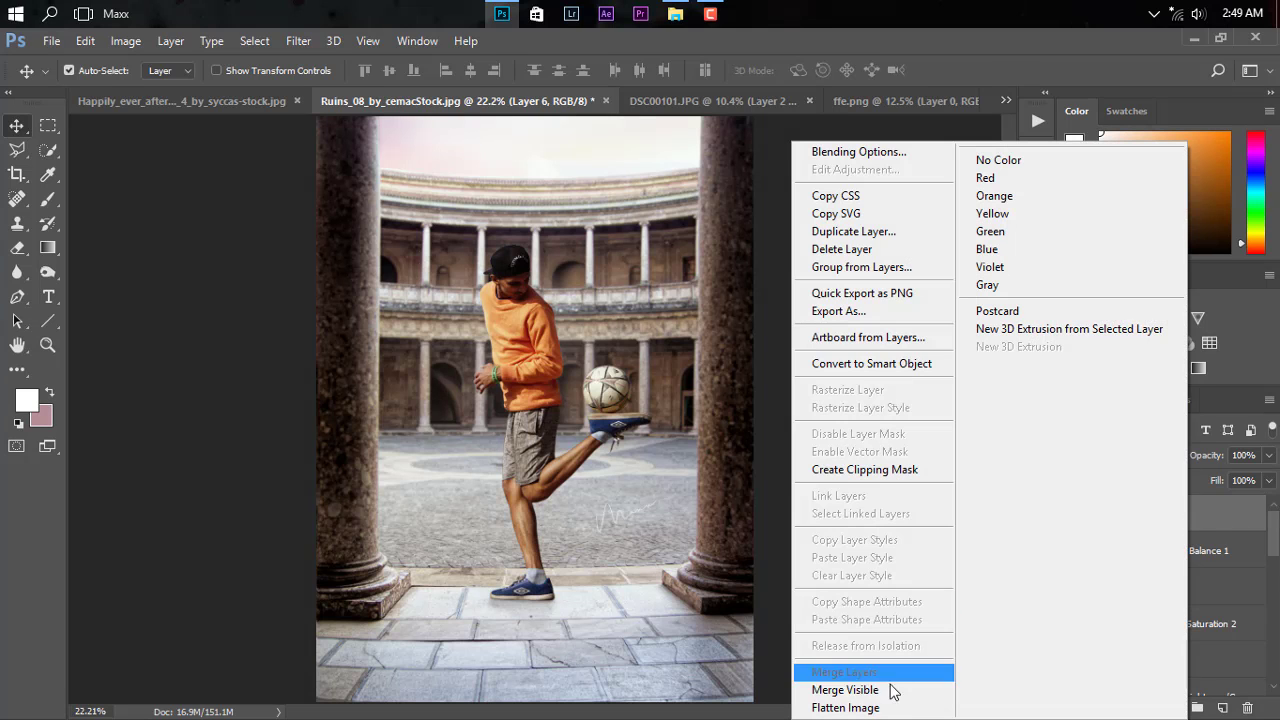
{"action": "left_click", "coordinate": [857, 690]}
{"action": "left_click_drag", "start_coordinate": [1208, 533], "coordinate": [1222, 708]}
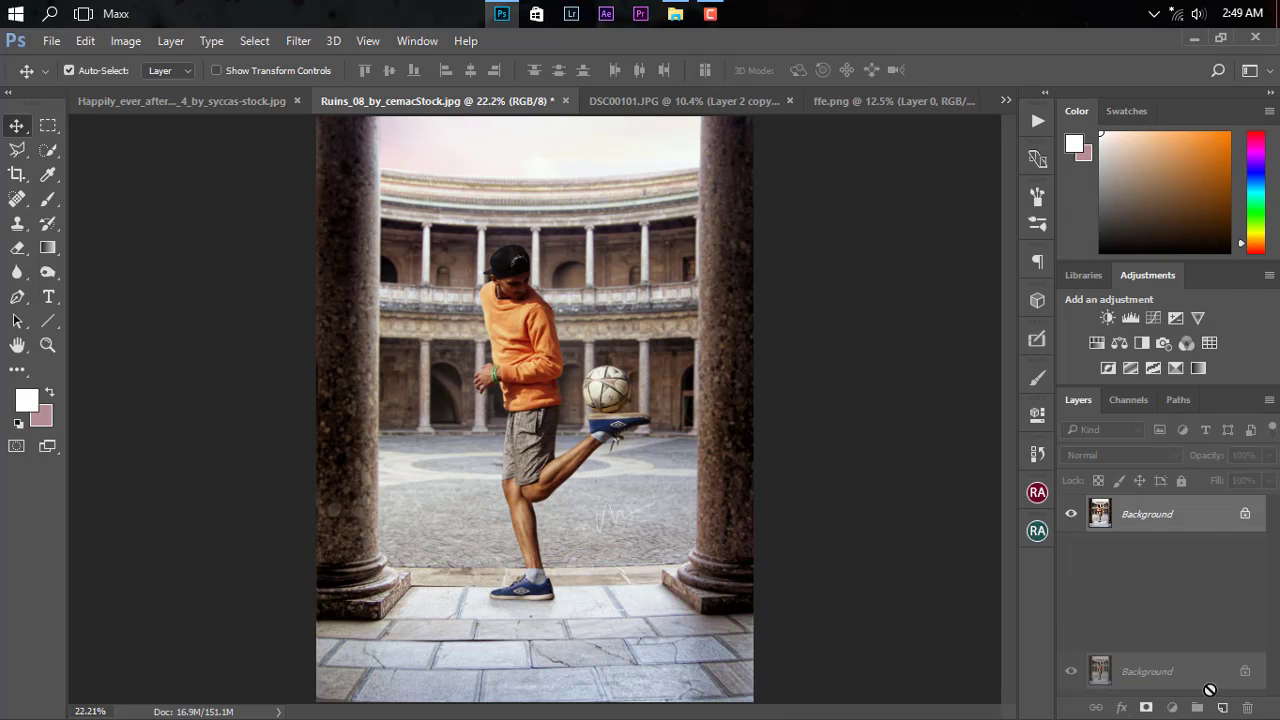
{"action": "left_click", "coordinate": [304, 39]}
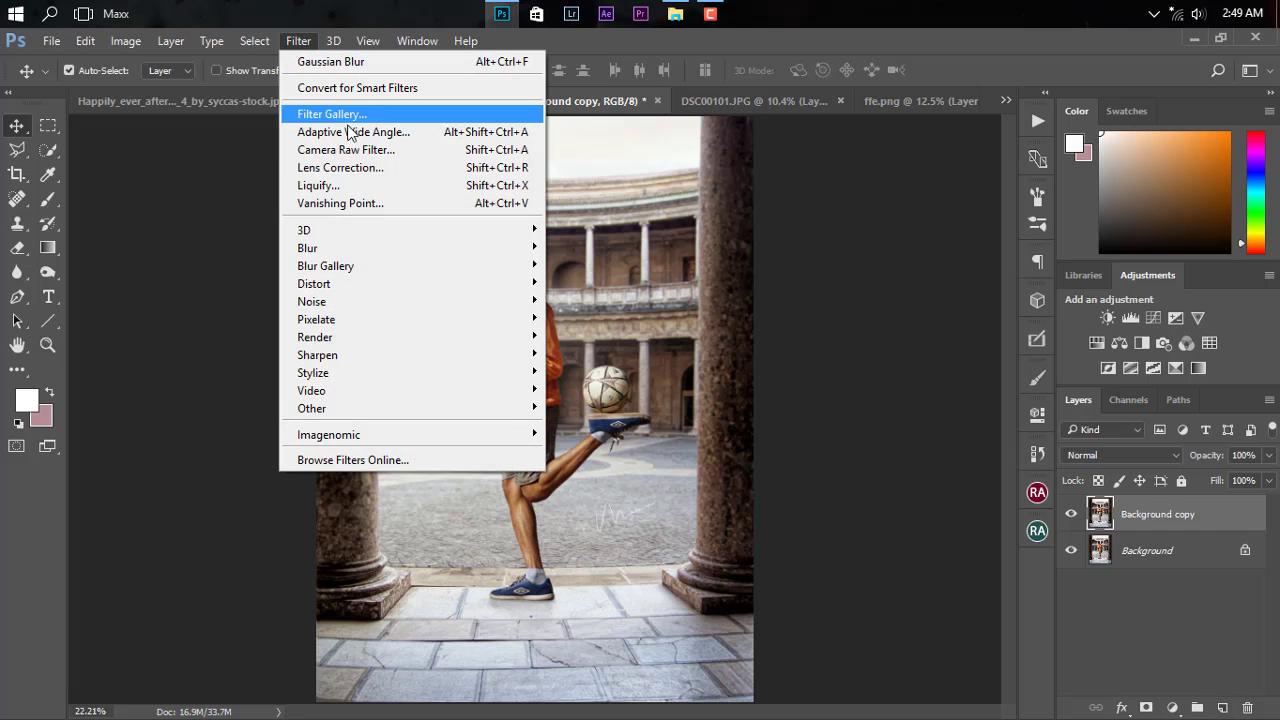
{"action": "left_click", "coordinate": [373, 152]}
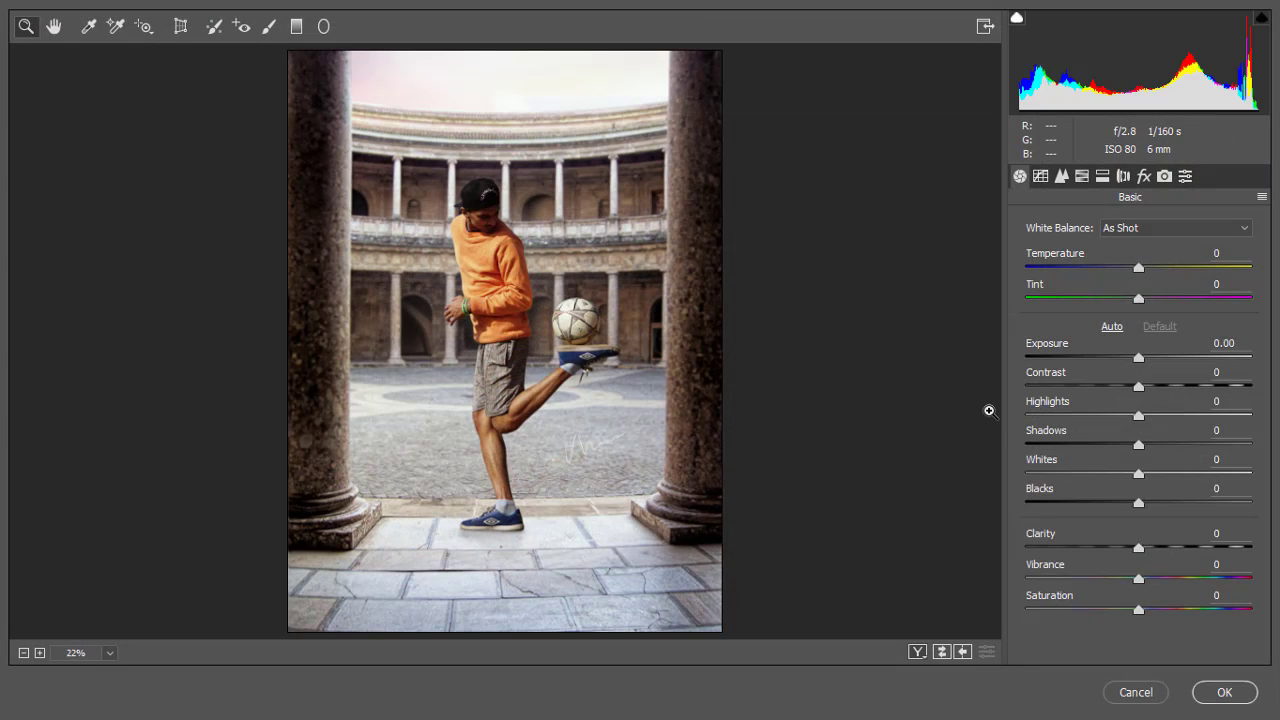
Raise Shadows to +43, Clarity to +9, Vibrance to +55, and reduce Saturation.
{"action": "left_click_drag", "start_coordinate": [1139, 445], "coordinate": [1201, 447]}
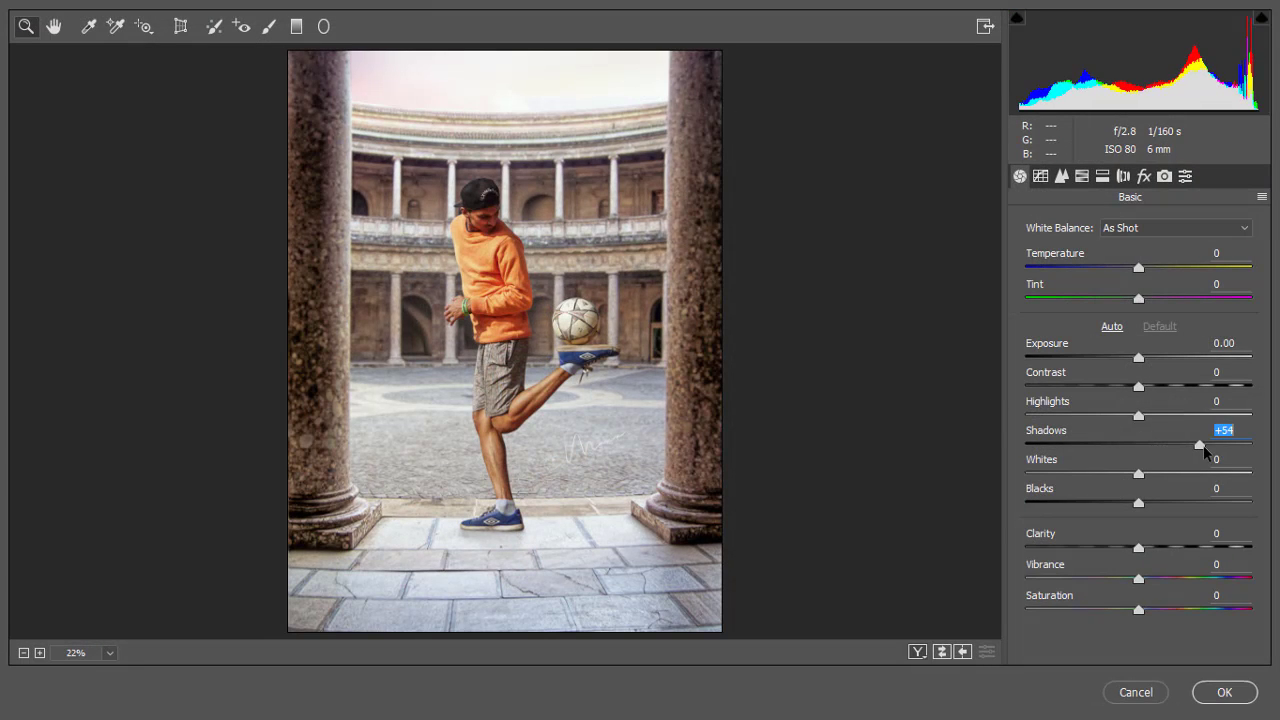
{"action": "mouse_move", "coordinate": [1139, 415]}
{"action": "left_mouse_down"}
{"action": "mouse_move", "coordinate": [947, 437]}
{"action": "mouse_move", "coordinate": [1127, 437]}
{"action": "mouse_move", "coordinate": [1174, 455]}
{"action": "mouse_move", "coordinate": [1106, 466]}
{"action": "mouse_move", "coordinate": [1249, 467]}
{"action": "mouse_move", "coordinate": [1076, 478]}
{"action": "mouse_move", "coordinate": [1228, 507]}
{"action": "mouse_move", "coordinate": [1077, 505]}
{"action": "mouse_move", "coordinate": [1228, 505]}
{"action": "mouse_move", "coordinate": [1166, 517]}
{"action": "left_mouse_up"}
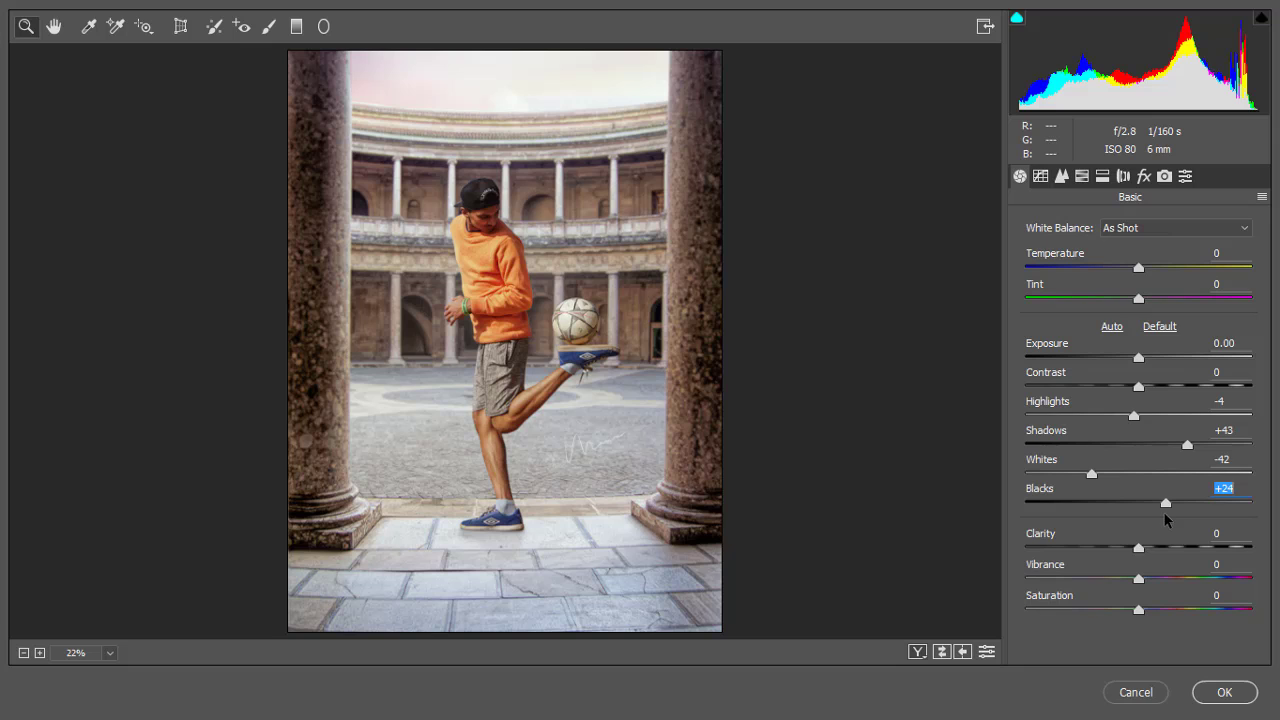
{"action": "left_click_drag", "start_coordinate": [1139, 548], "coordinate": [1200, 579]}
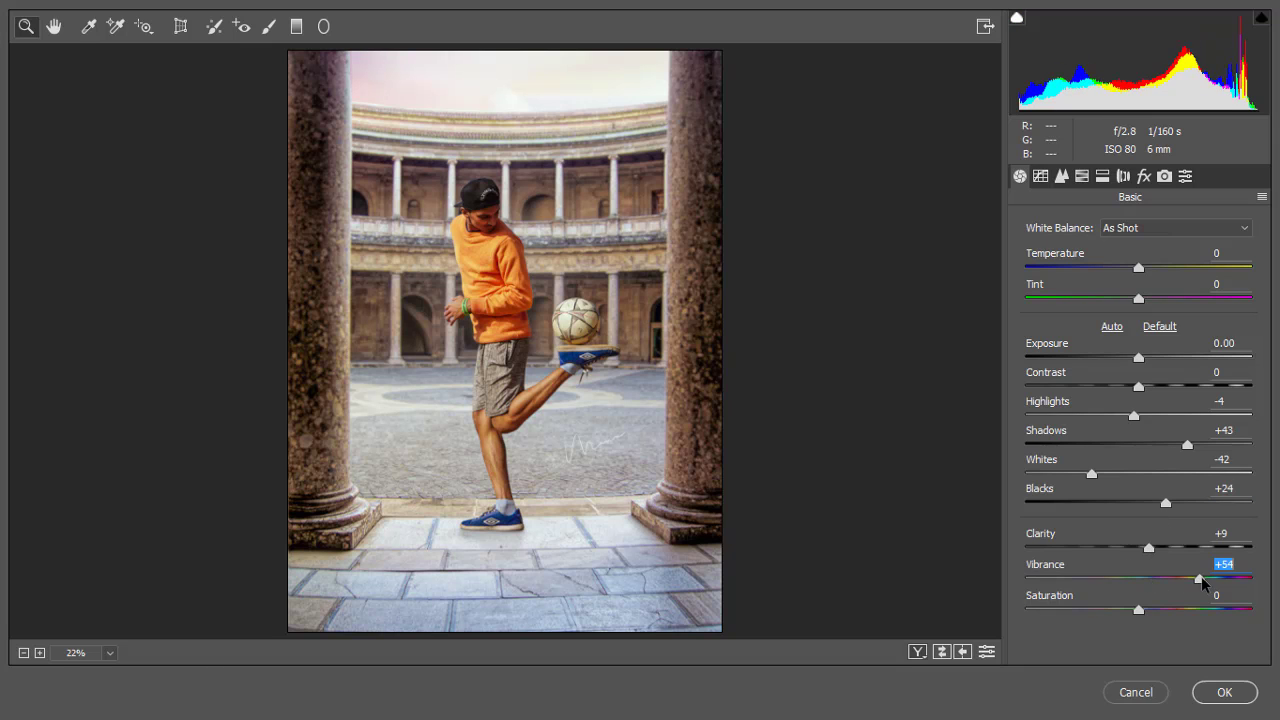
{"action": "left_click_drag", "start_coordinate": [1139, 610], "coordinate": [1108, 610]}
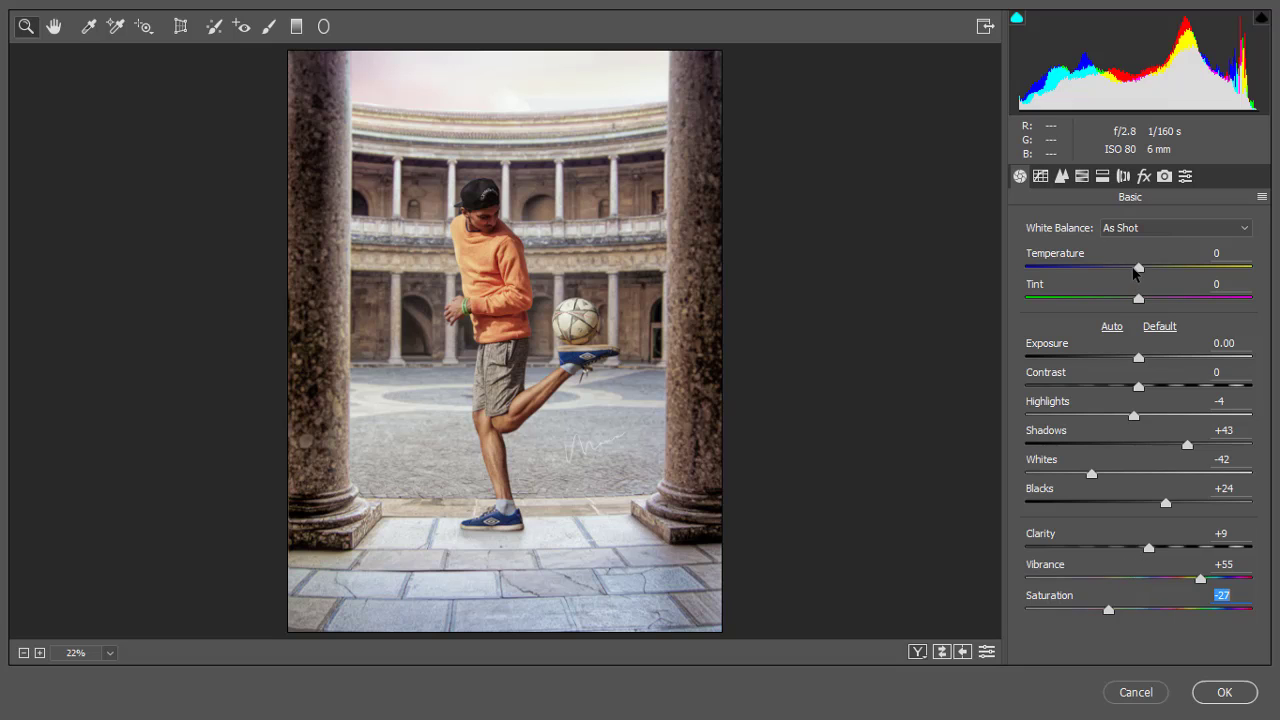
Cool the temperature slightly, set Exposure -0.10, and settle Highlights around +12.
{"action": "mouse_move", "coordinate": [1138, 268]}
{"action": "left_mouse_down"}
{"action": "mouse_move", "coordinate": [1124, 283]}
{"action": "mouse_move", "coordinate": [1139, 303]}
{"action": "left_mouse_up"}
{"action": "left_click_drag", "start_coordinate": [1138, 358], "coordinate": [1136, 358]}
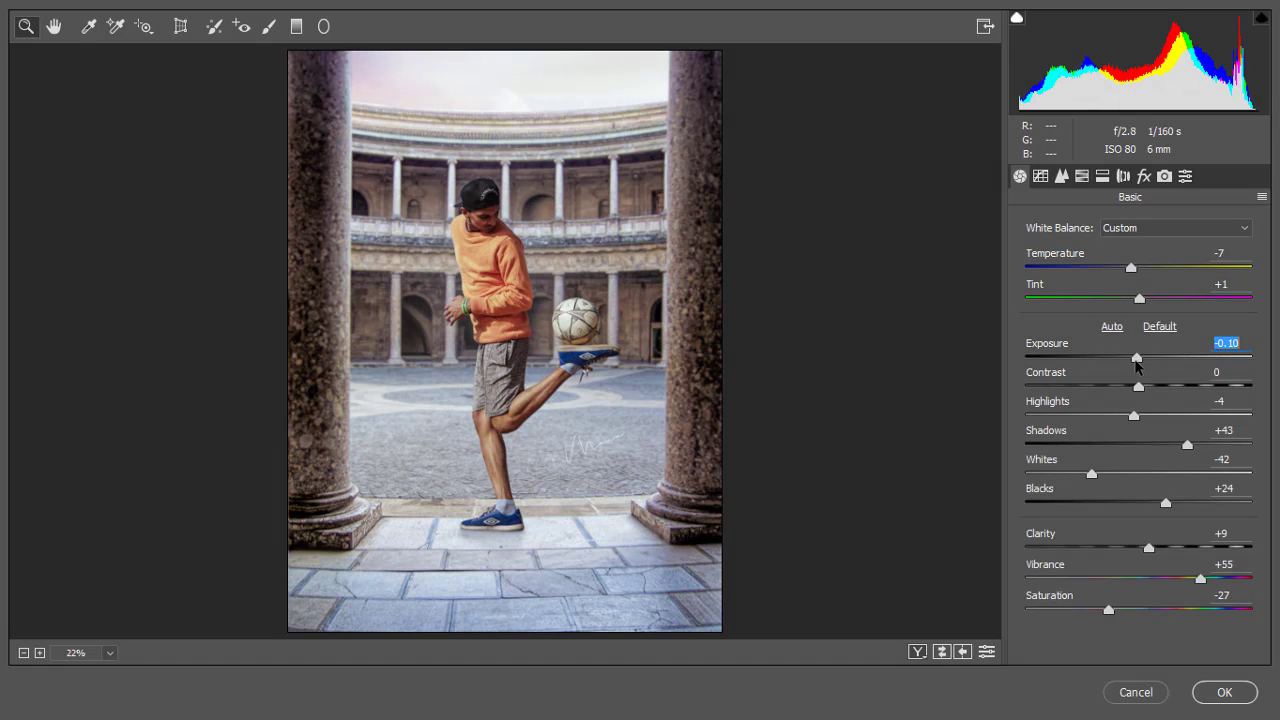
{"action": "left_click_drag", "start_coordinate": [1135, 416], "coordinate": [1131, 416]}
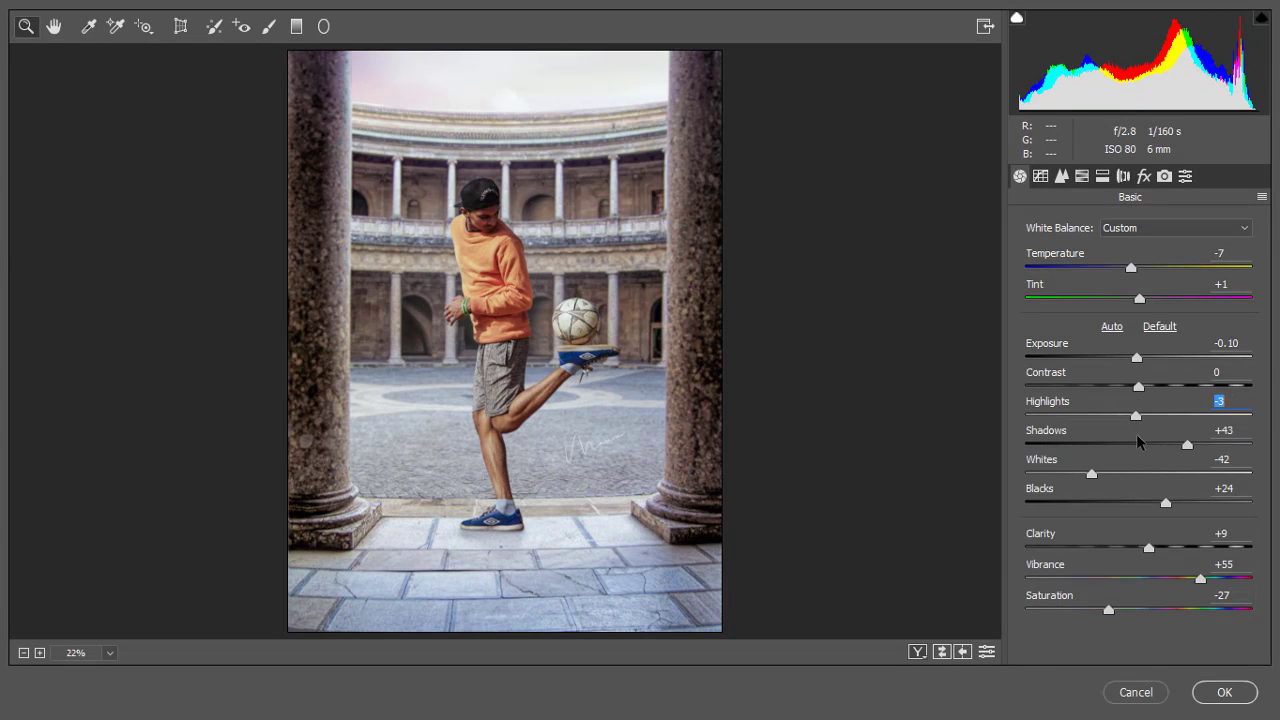
{"action": "mouse_move", "coordinate": [1134, 438]}
{"action": "left_mouse_down"}
{"action": "mouse_move", "coordinate": [1183, 440]}
{"action": "mouse_move", "coordinate": [1156, 442]}
{"action": "left_mouse_up"}
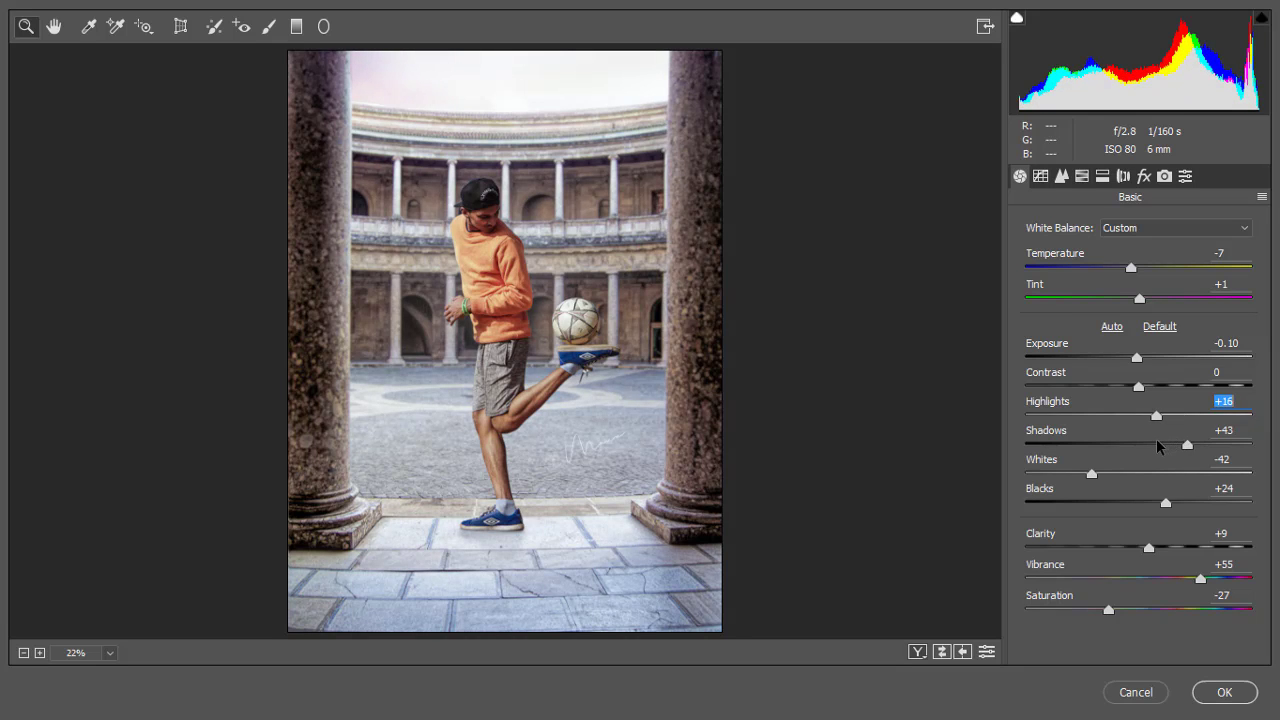
{"action": "left_click_drag", "start_coordinate": [1156, 416], "coordinate": [1153, 416]}
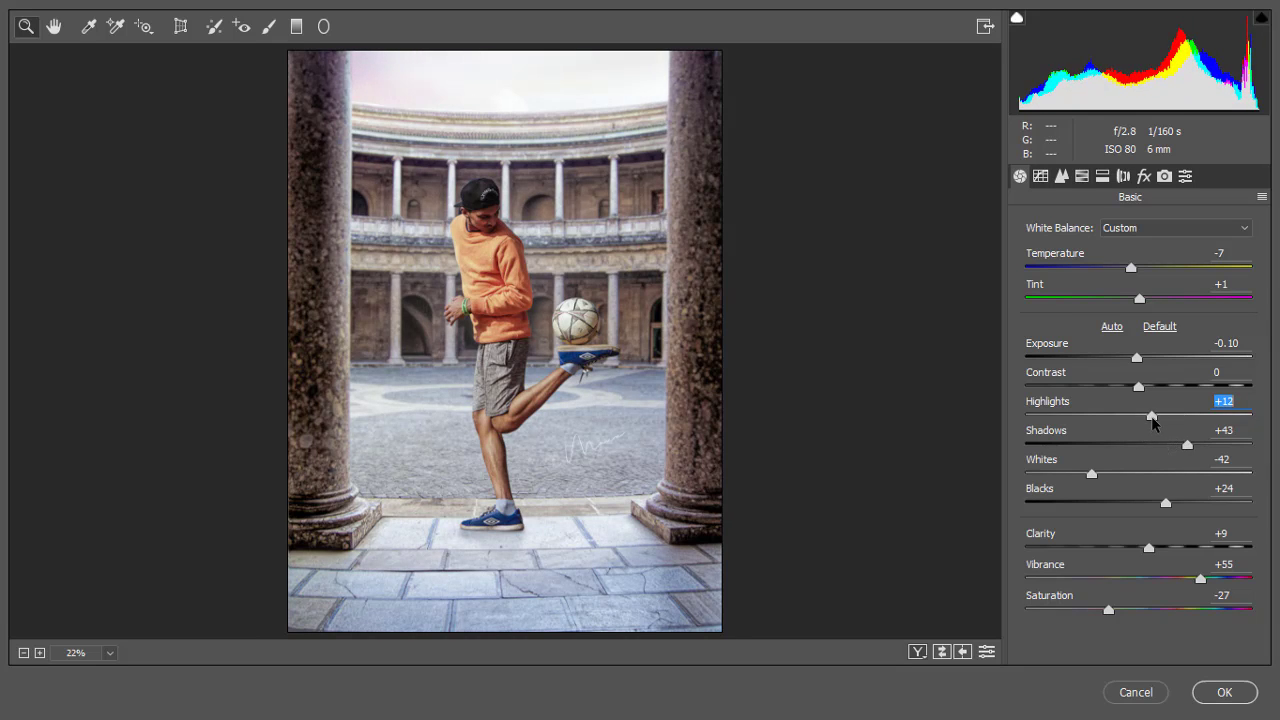
Lift the tone curve's black point and add sharpening of about 19 with luminance noise reduction 14.
{"action": "left_click", "coordinate": [1042, 176]}
{"action": "left_click", "coordinate": [1078, 492]}
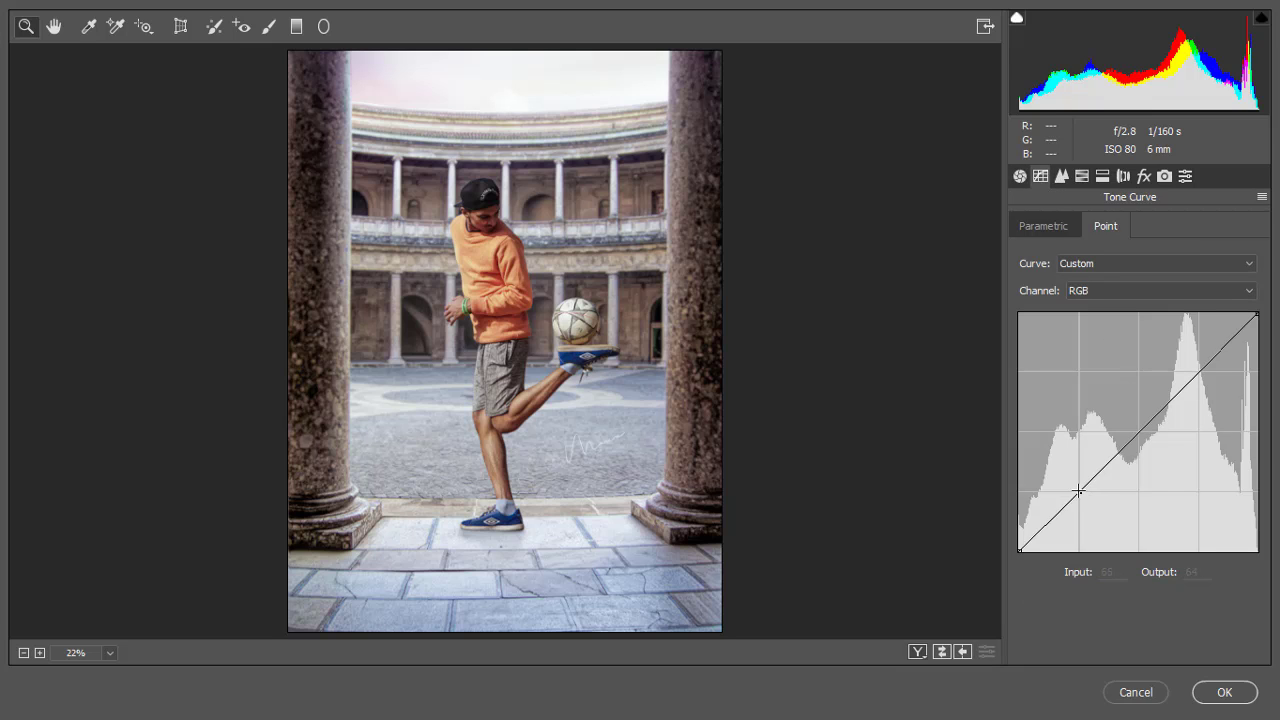
{"action": "left_click_drag", "start_coordinate": [1018, 552], "coordinate": [1012, 547]}
{"action": "left_click", "coordinate": [1062, 177]}
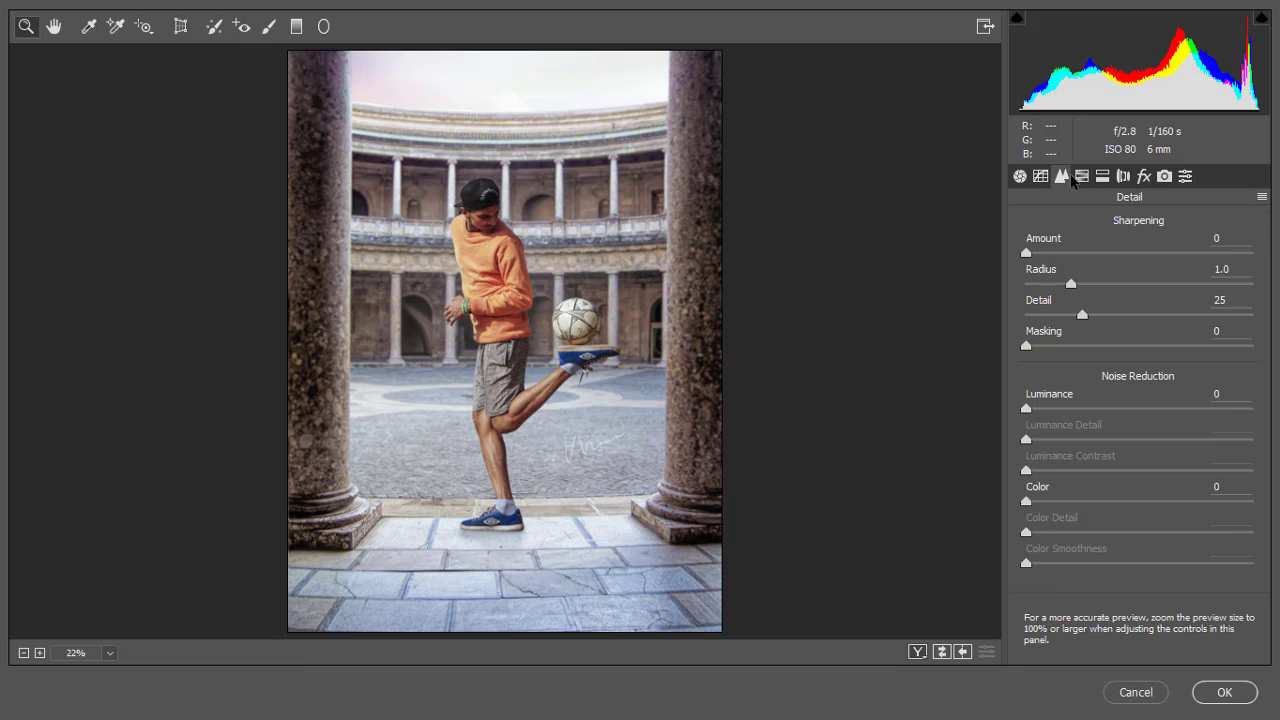
{"action": "left_click", "coordinate": [1060, 255]}
{"action": "left_click_drag", "start_coordinate": [1043, 407], "coordinate": [1058, 410]}
{"action": "left_click", "coordinate": [1083, 177]}
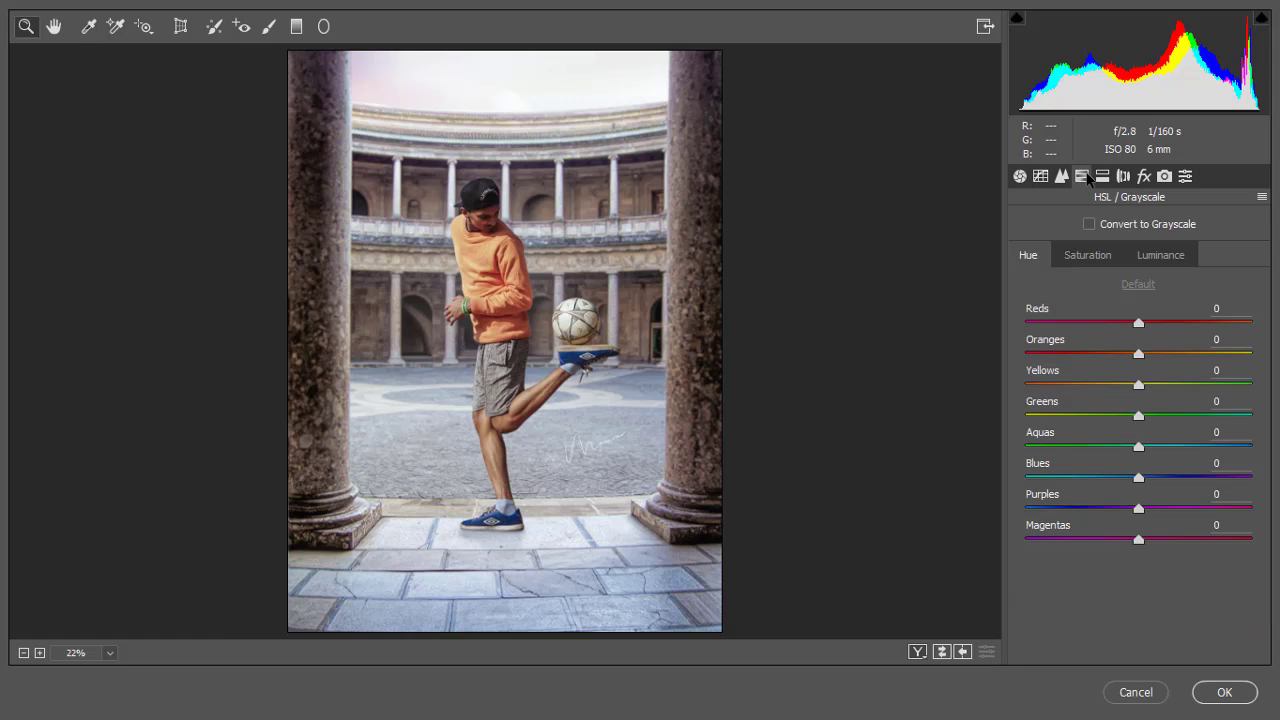
{"action": "left_click_drag", "start_coordinate": [1061, 253], "coordinate": [1053, 255]}
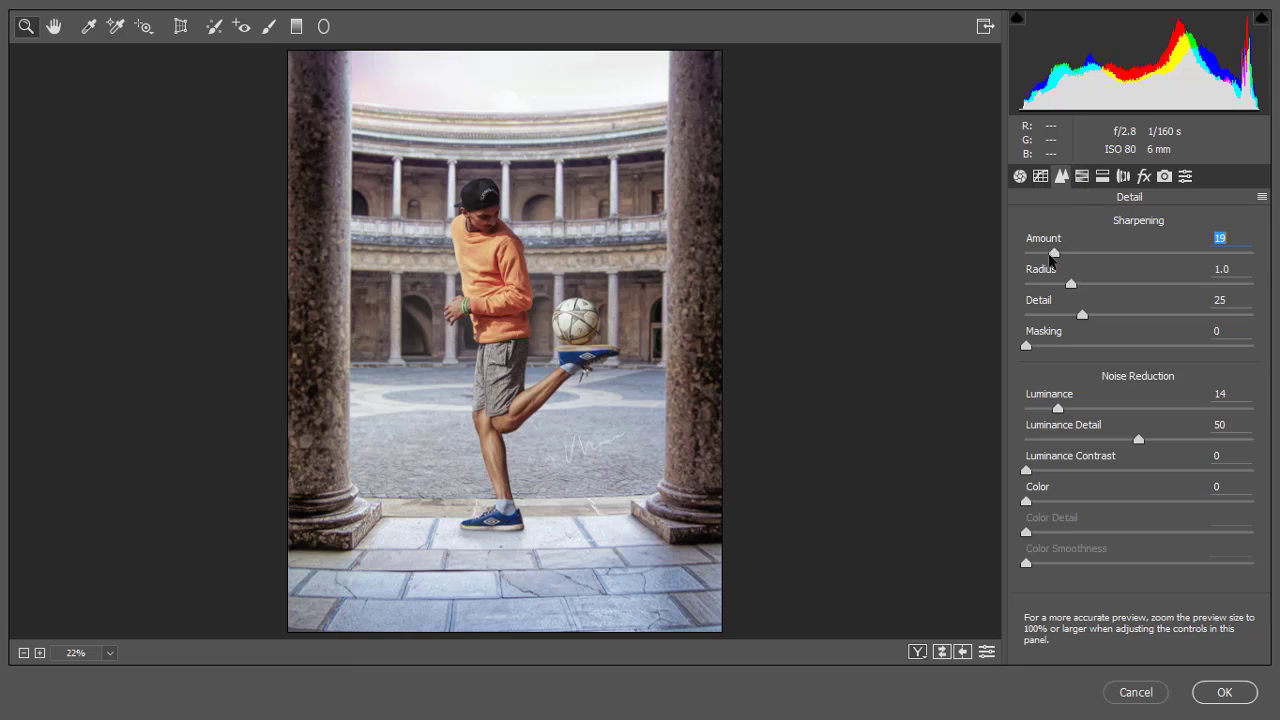
Set HSL luminance Oranges +10 and Yellows +4, resetting trial hue shifts.
{"action": "left_click", "coordinate": [1082, 177]}
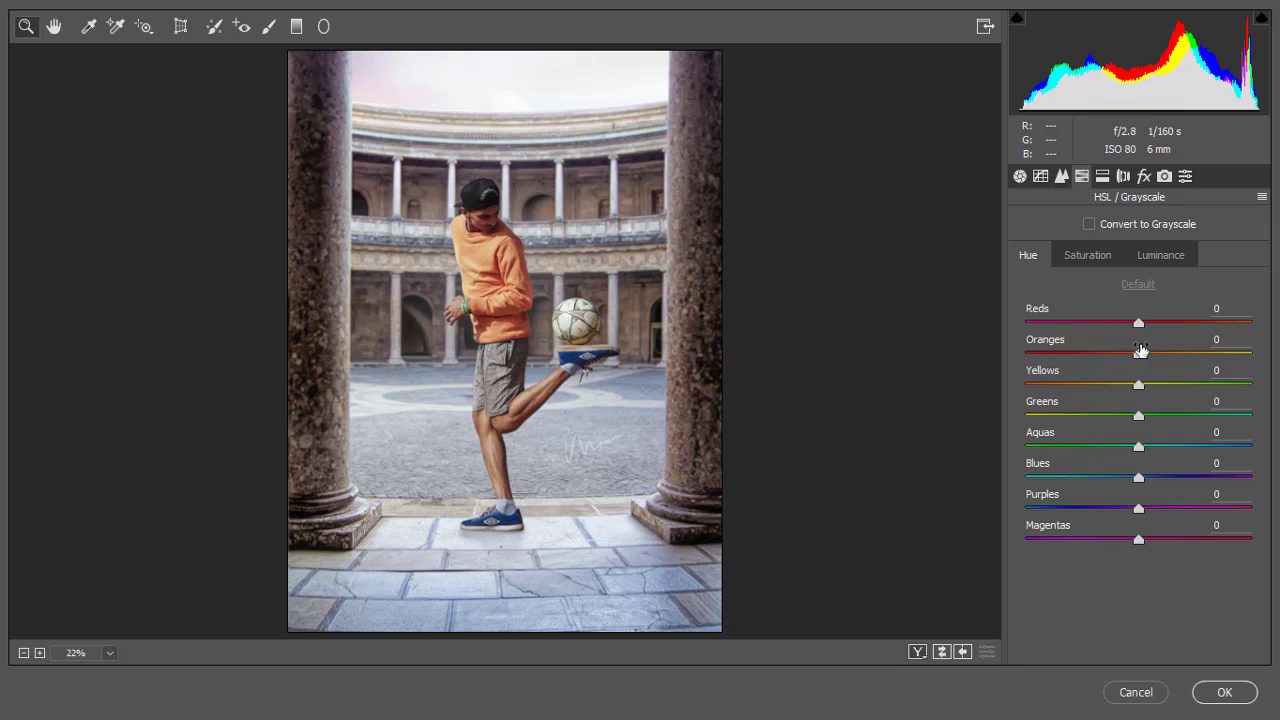
{"action": "mouse_move", "coordinate": [1139, 357]}
{"action": "left_mouse_down"}
{"action": "mouse_move", "coordinate": [1048, 368]}
{"action": "mouse_move", "coordinate": [1250, 360]}
{"action": "left_mouse_up"}
{"action": "left_click", "coordinate": [1138, 284]}
{"action": "left_click", "coordinate": [1156, 255]}
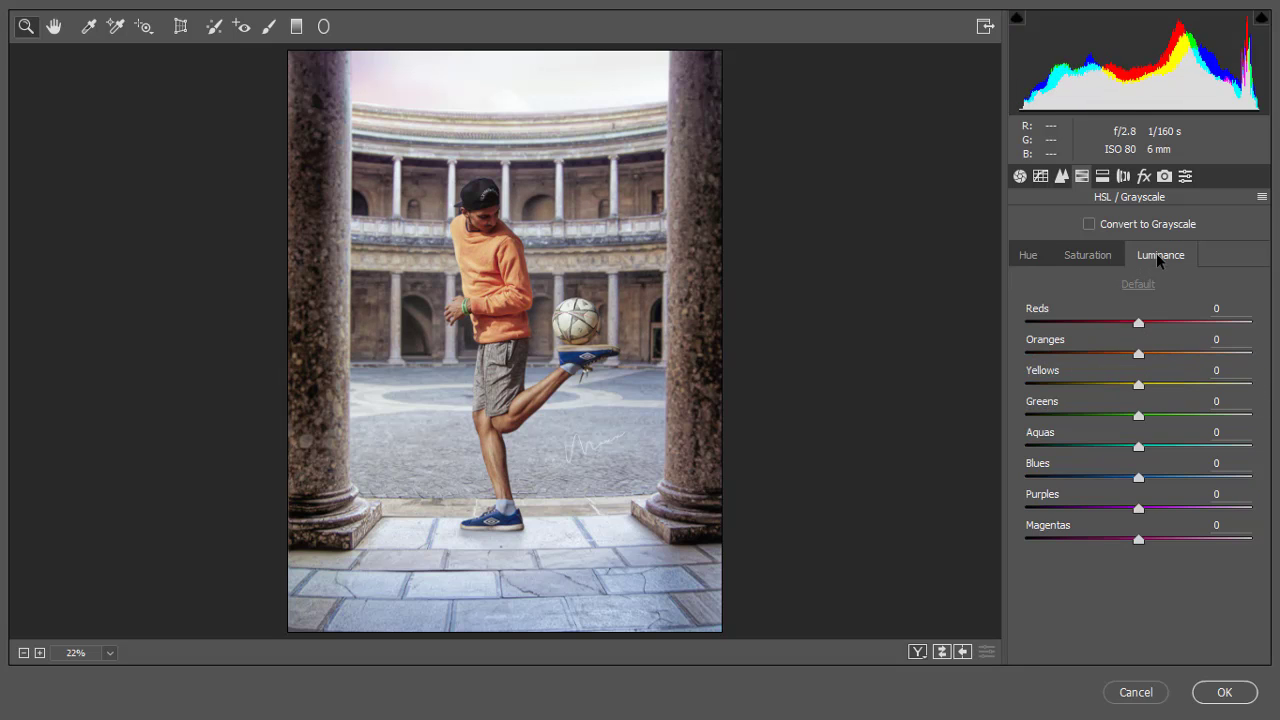
{"action": "mouse_move", "coordinate": [1143, 356]}
{"action": "left_mouse_down"}
{"action": "mouse_move", "coordinate": [1081, 390]}
{"action": "mouse_move", "coordinate": [1152, 402]}
{"action": "left_mouse_up"}
{"action": "left_click", "coordinate": [1087, 256]}
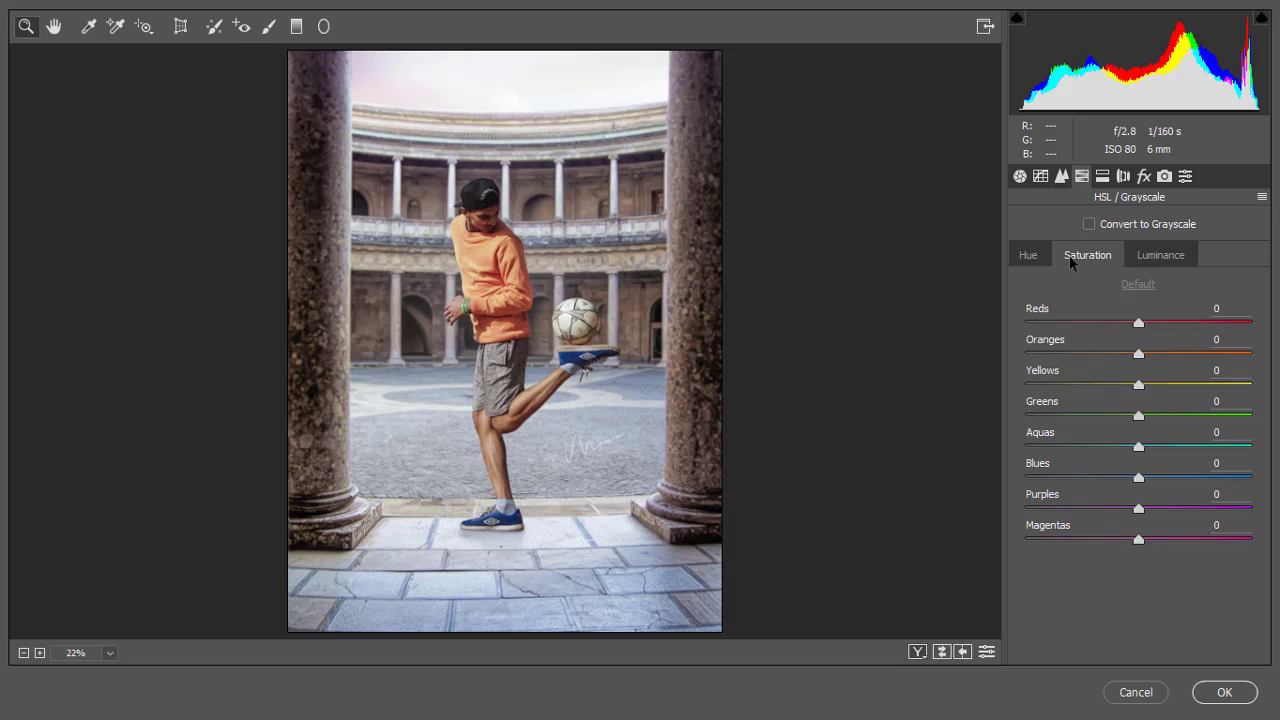
{"action": "left_click", "coordinate": [1030, 256]}
{"action": "mouse_move", "coordinate": [1141, 390]}
{"action": "left_mouse_down"}
{"action": "mouse_move", "coordinate": [1046, 383]}
{"action": "mouse_move", "coordinate": [1245, 390]}
{"action": "mouse_move", "coordinate": [1060, 410]}
{"action": "mouse_move", "coordinate": [1278, 437]}
{"action": "left_mouse_up"}
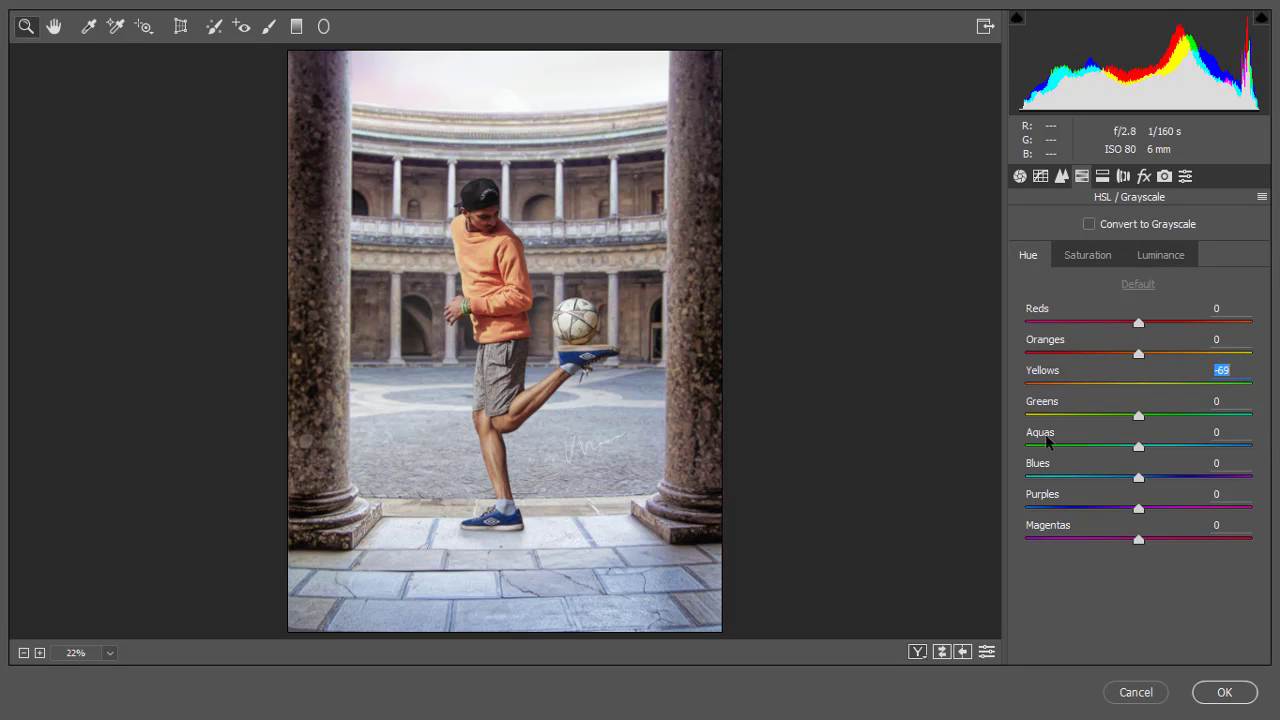
{"action": "left_click", "coordinate": [1136, 285]}
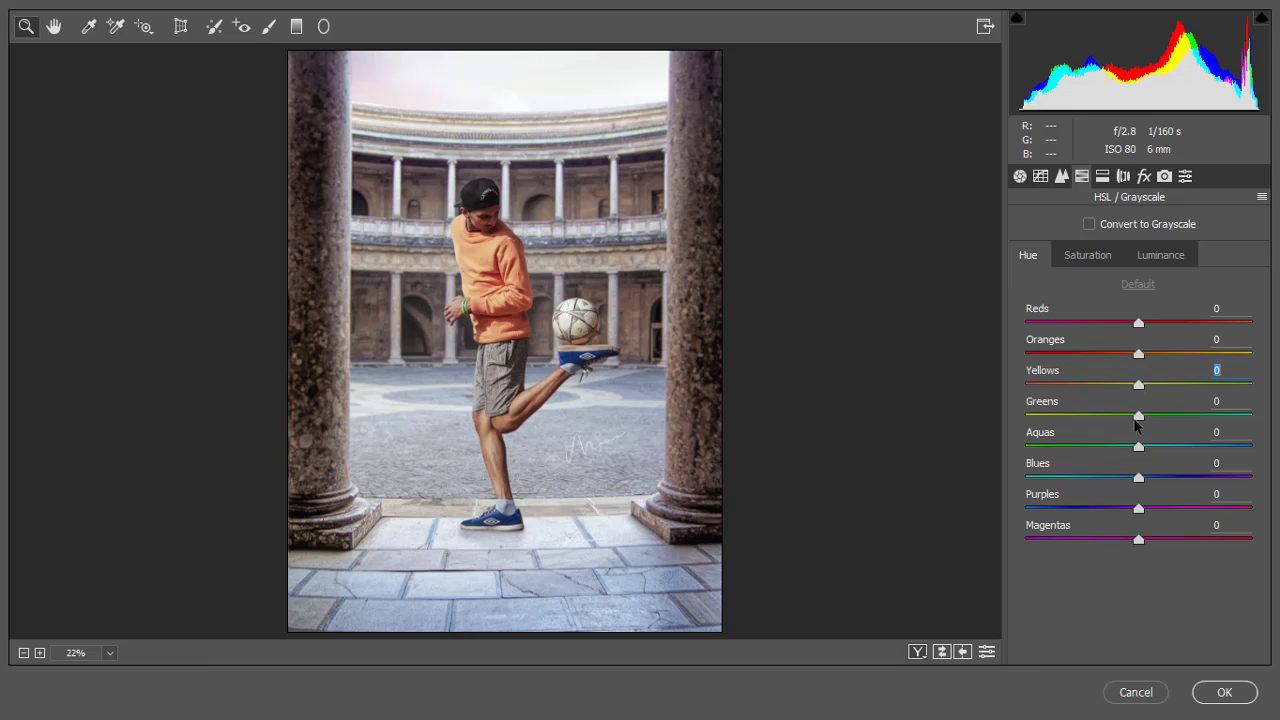
{"action": "left_click", "coordinate": [1144, 258]}
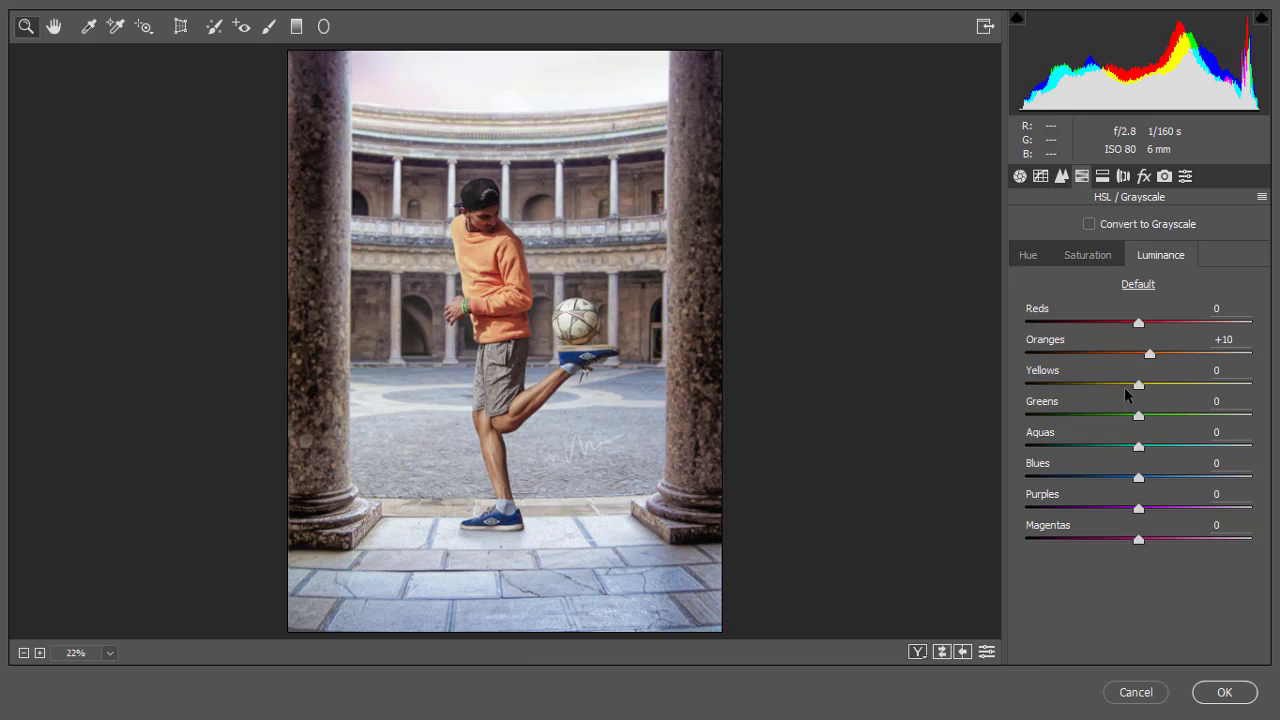
{"action": "mouse_move", "coordinate": [1137, 385]}
{"action": "left_mouse_down"}
{"action": "mouse_move", "coordinate": [1071, 395]}
{"action": "mouse_move", "coordinate": [1183, 407]}
{"action": "mouse_move", "coordinate": [1133, 400]}
{"action": "mouse_move", "coordinate": [1143, 384]}
{"action": "left_mouse_up"}
Darken Reds luminance to -8 and shift the Blues hue toward cyan at -26.
{"action": "mouse_move", "coordinate": [1138, 322]}
{"action": "left_mouse_down"}
{"action": "mouse_move", "coordinate": [1100, 325]}
{"action": "mouse_move", "coordinate": [1134, 332]}
{"action": "left_mouse_up"}
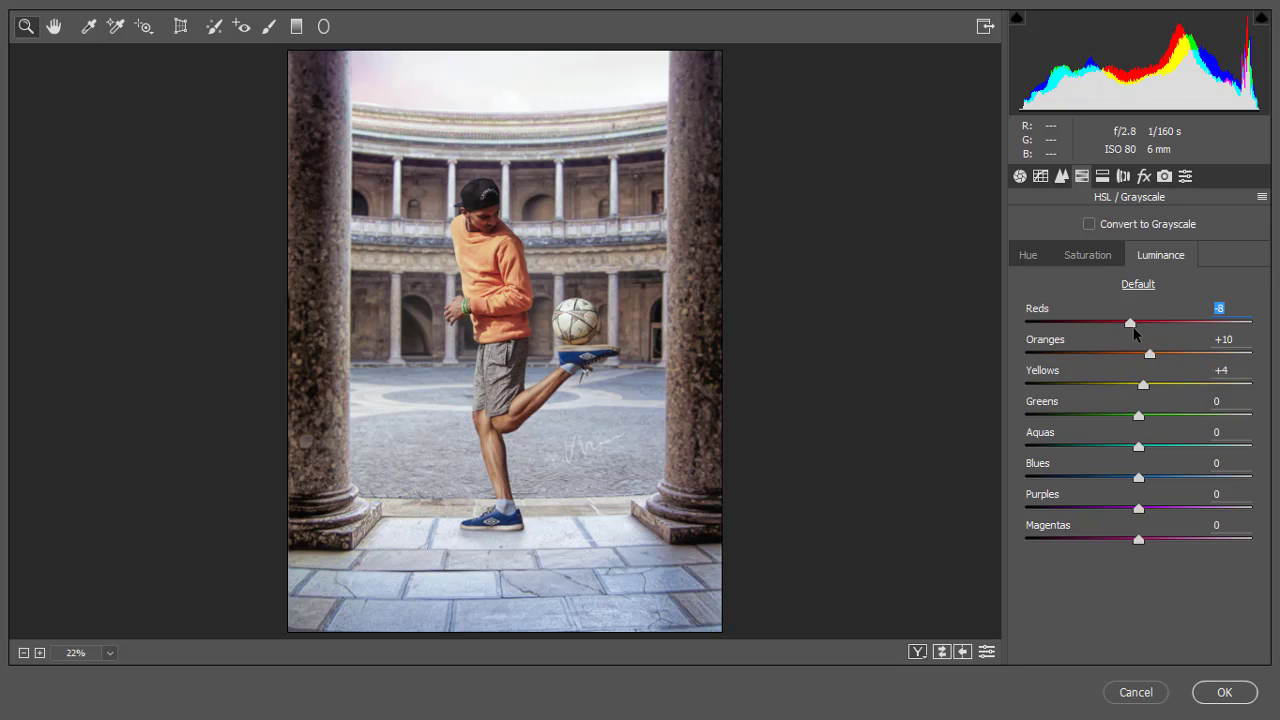
{"action": "mouse_move", "coordinate": [1136, 477]}
{"action": "left_mouse_down"}
{"action": "mouse_move", "coordinate": [1056, 484]}
{"action": "mouse_move", "coordinate": [1214, 480]}
{"action": "mouse_move", "coordinate": [1014, 480]}
{"action": "mouse_move", "coordinate": [1186, 480]}
{"action": "mouse_move", "coordinate": [1184, 466]}
{"action": "left_mouse_up"}
{"action": "double_click", "coordinate": [1184, 466]}
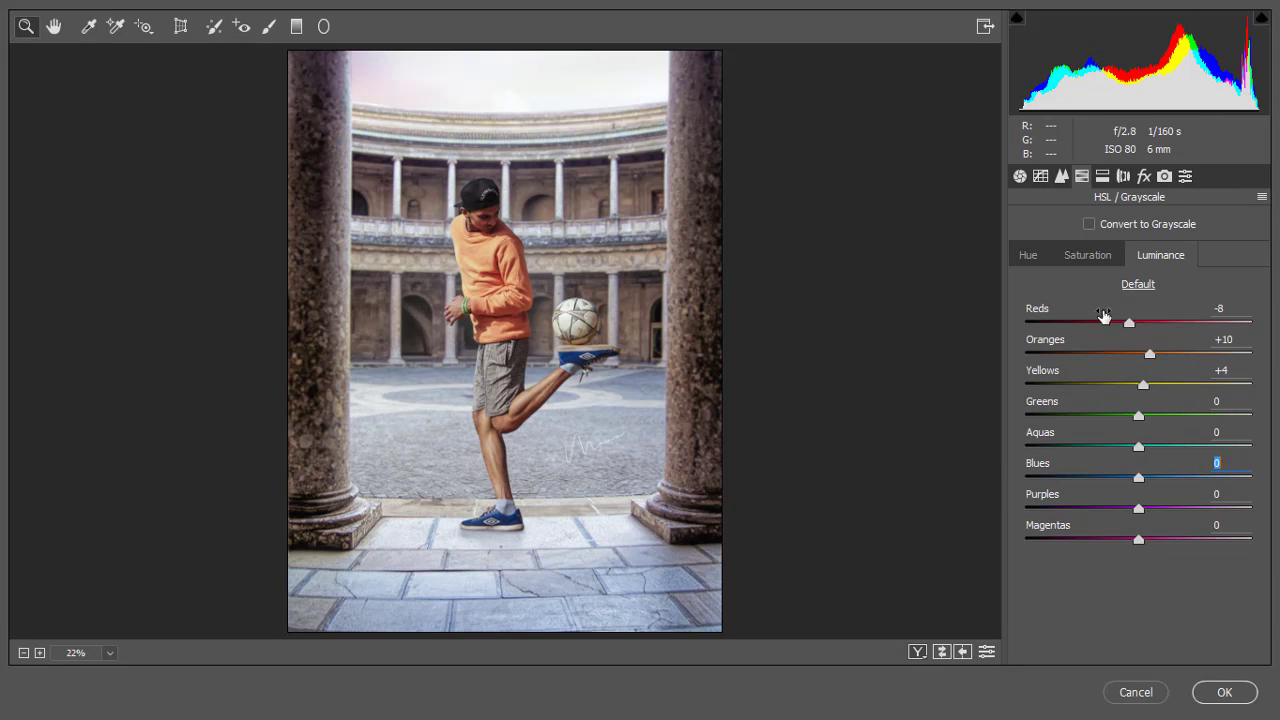
{"action": "left_click", "coordinate": [1041, 262]}
{"action": "mouse_move", "coordinate": [1137, 477]}
{"action": "left_mouse_down"}
{"action": "mouse_move", "coordinate": [1085, 483]}
{"action": "mouse_move", "coordinate": [1206, 480]}
{"action": "mouse_move", "coordinate": [1031, 480]}
{"action": "mouse_move", "coordinate": [1128, 500]}
{"action": "mouse_move", "coordinate": [1108, 499]}
{"action": "left_mouse_up"}
{"action": "left_click", "coordinate": [1106, 177]}
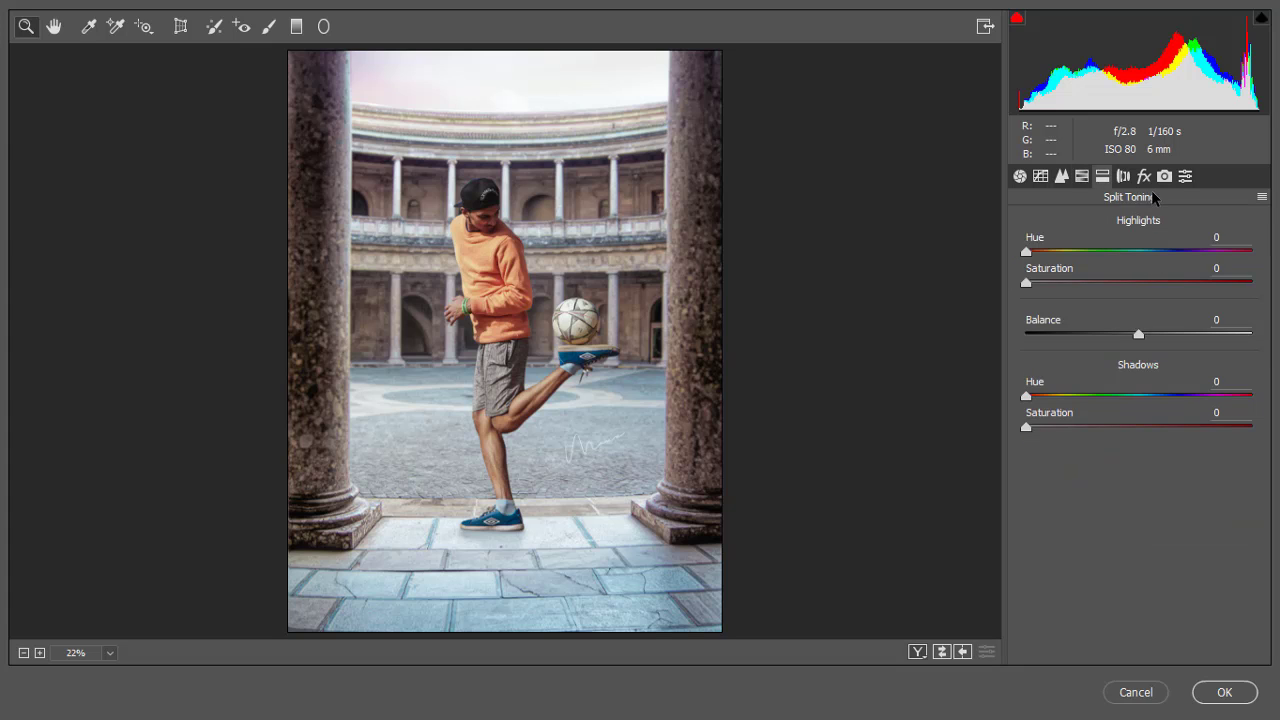
Add a post-crop vignette with Amount -28 and Feather 63.
{"action": "left_click", "coordinate": [1123, 176]}
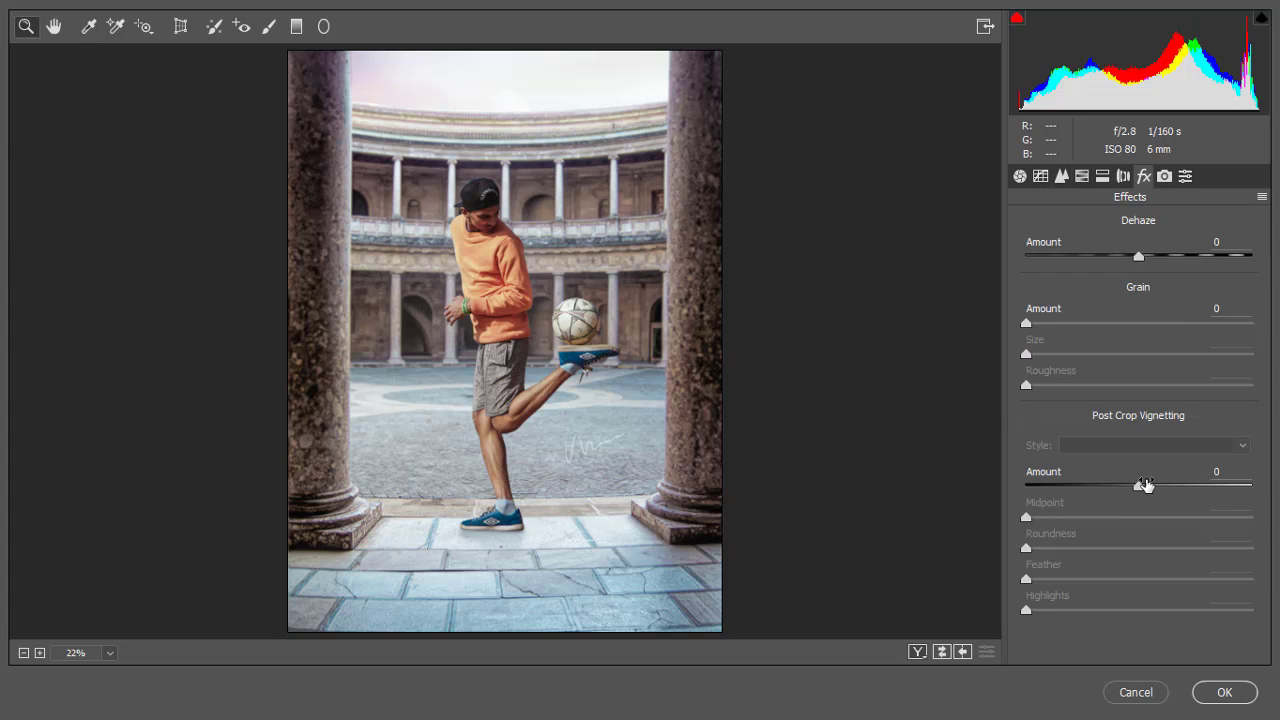
{"action": "left_click_drag", "start_coordinate": [1139, 486], "coordinate": [1107, 486]}
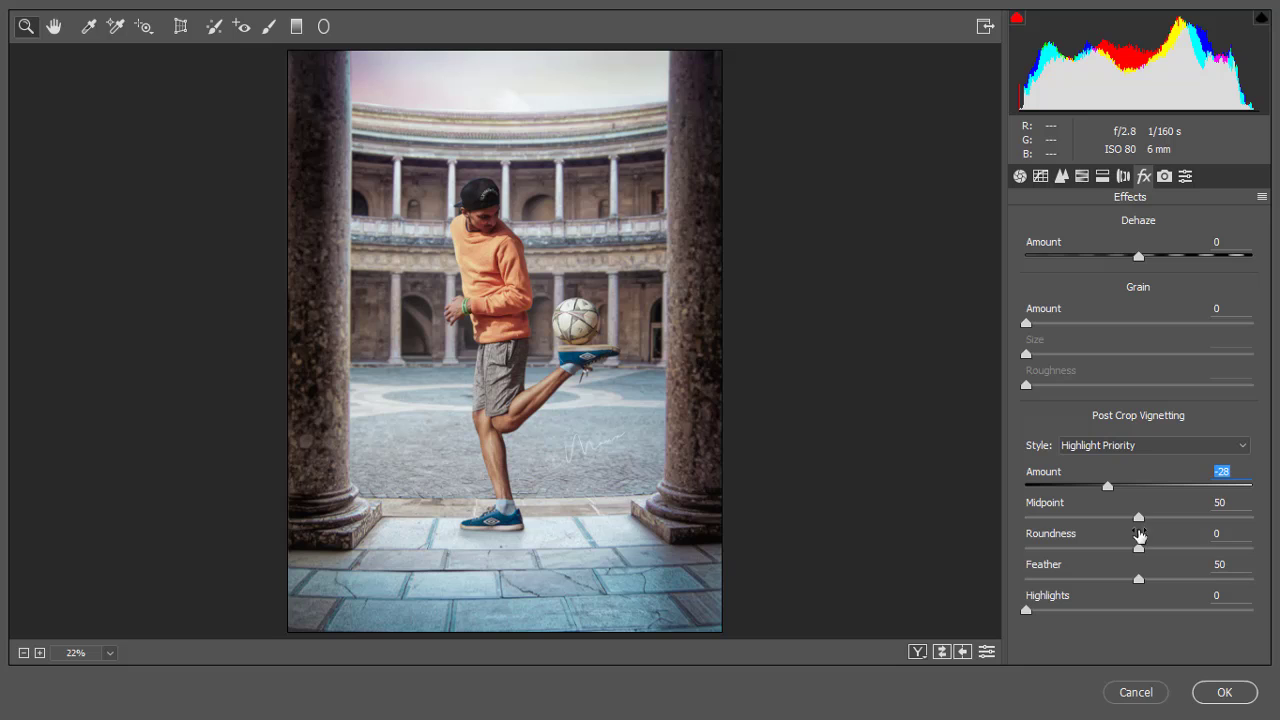
{"action": "left_click_drag", "start_coordinate": [1140, 578], "coordinate": [1170, 577]}
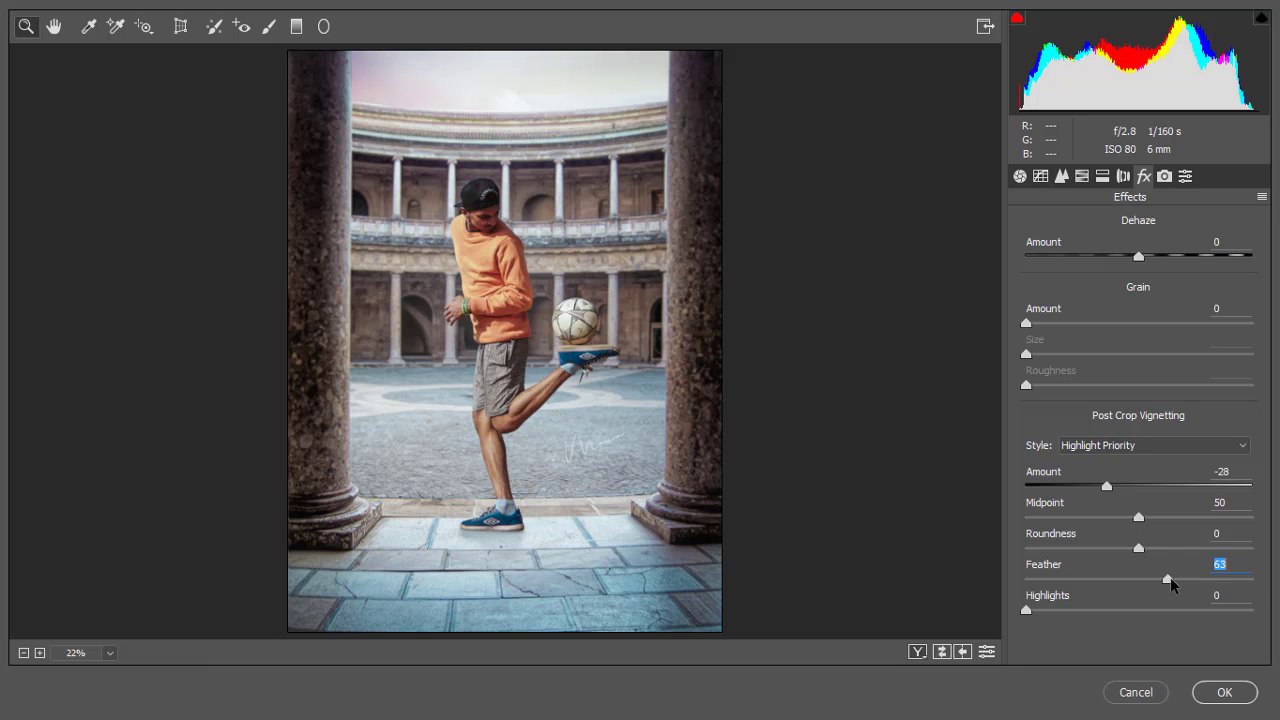
Split-tone highlights to hue 47, saturation 7, and shadows to hue 222, saturation 10.
{"action": "left_click", "coordinate": [1121, 177]}
{"action": "left_click", "coordinate": [1041, 282]}
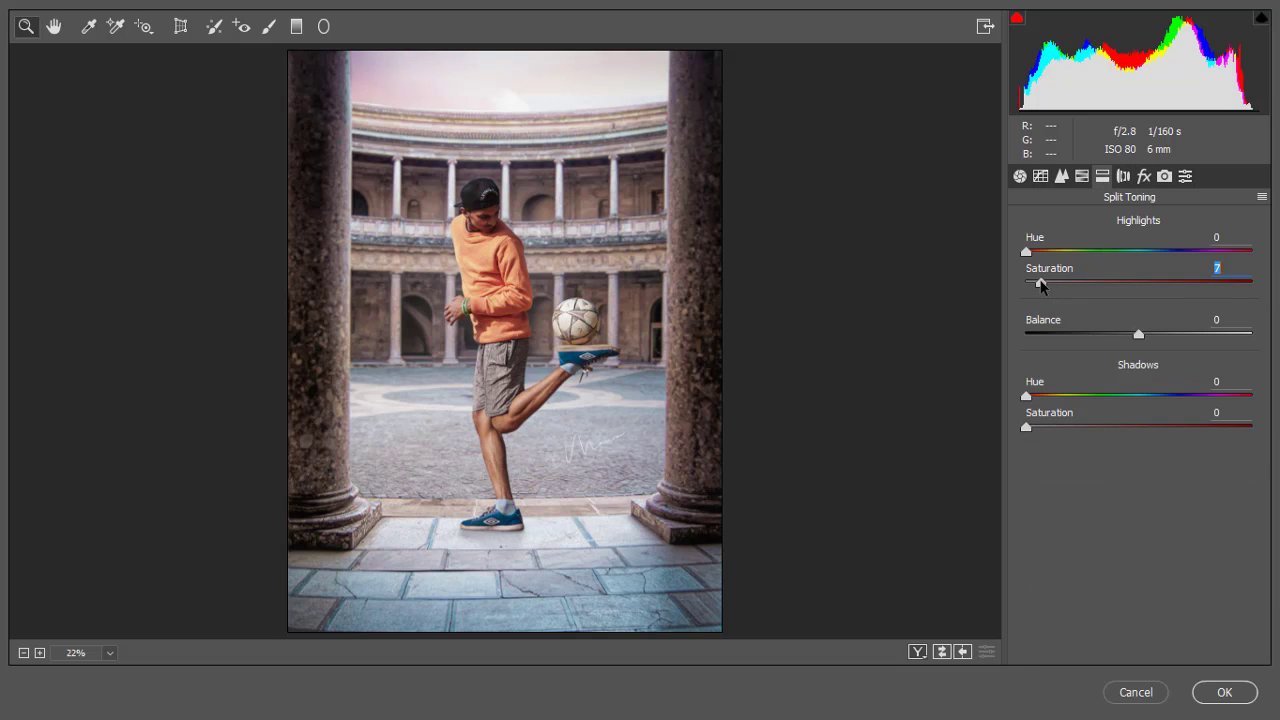
{"action": "left_click_drag", "start_coordinate": [1053, 251], "coordinate": [1066, 251]}
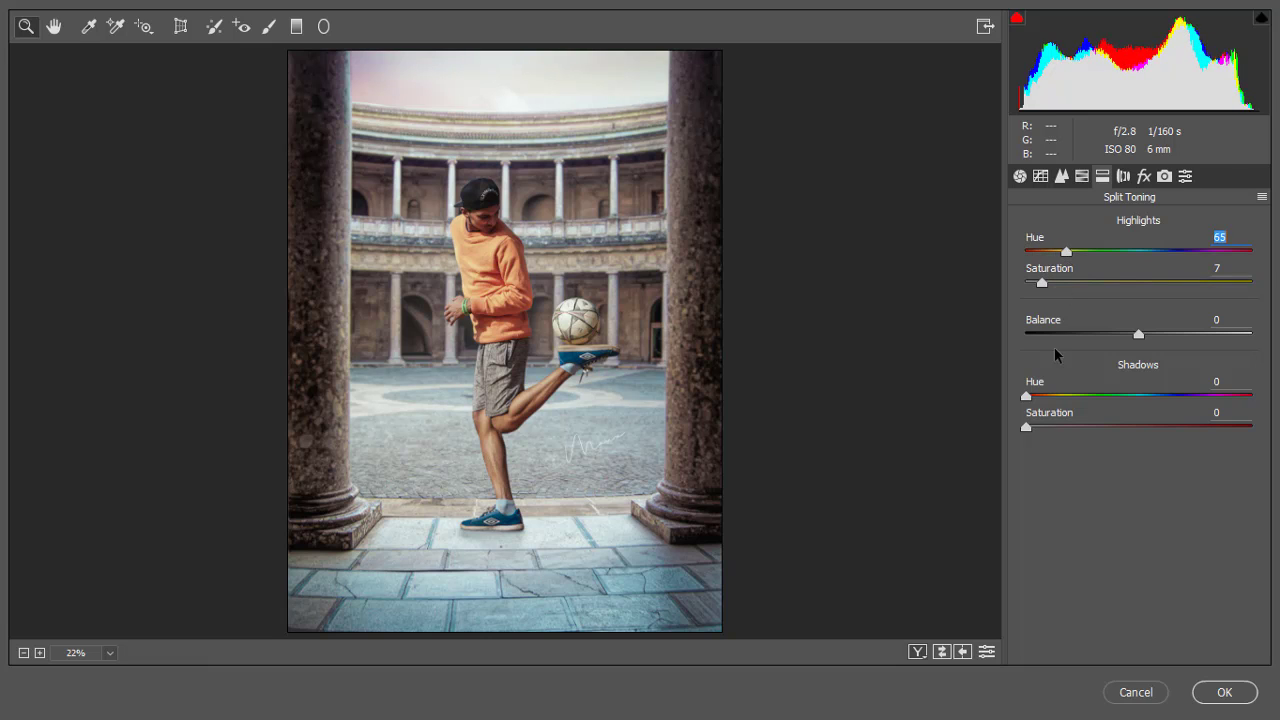
{"action": "mouse_move", "coordinate": [1027, 428]}
{"action": "left_mouse_down"}
{"action": "mouse_move", "coordinate": [1050, 428]}
{"action": "mouse_move", "coordinate": [1085, 396]}
{"action": "mouse_move", "coordinate": [1243, 394]}
{"action": "mouse_move", "coordinate": [1117, 395]}
{"action": "left_mouse_up"}
{"action": "left_click", "coordinate": [1118, 251]}
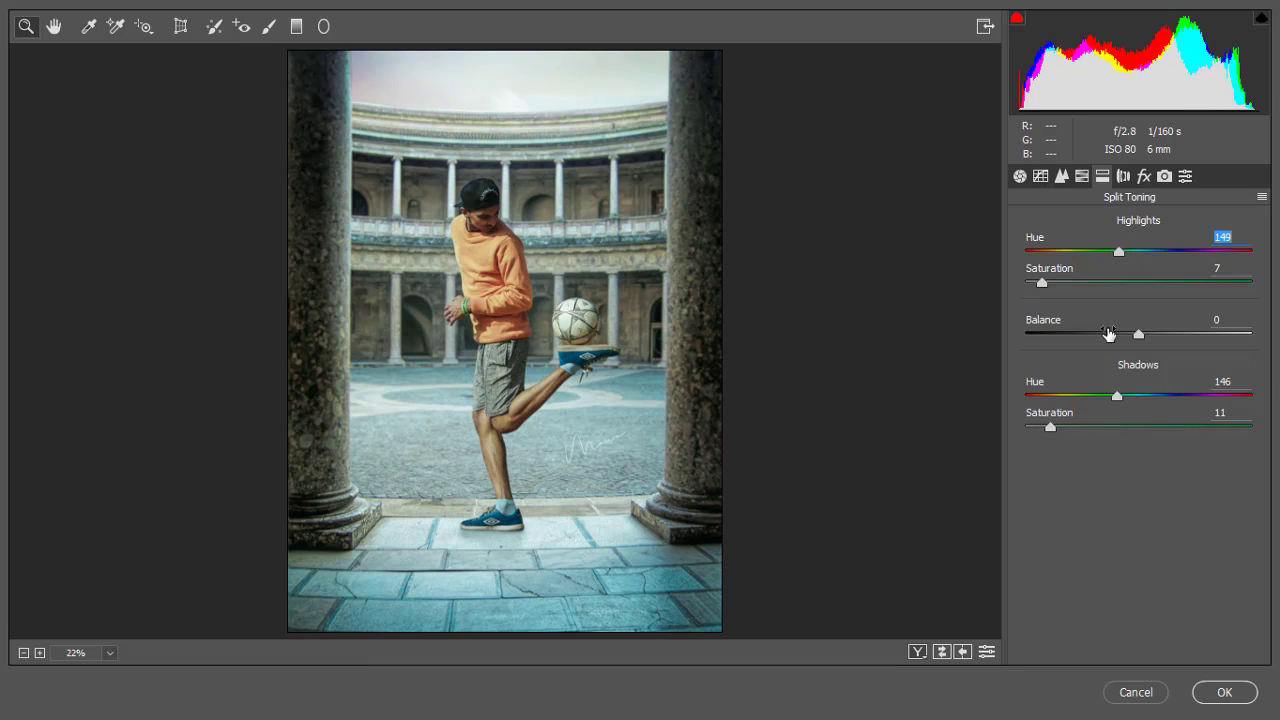
{"action": "left_click_drag", "start_coordinate": [1118, 393], "coordinate": [1059, 397]}
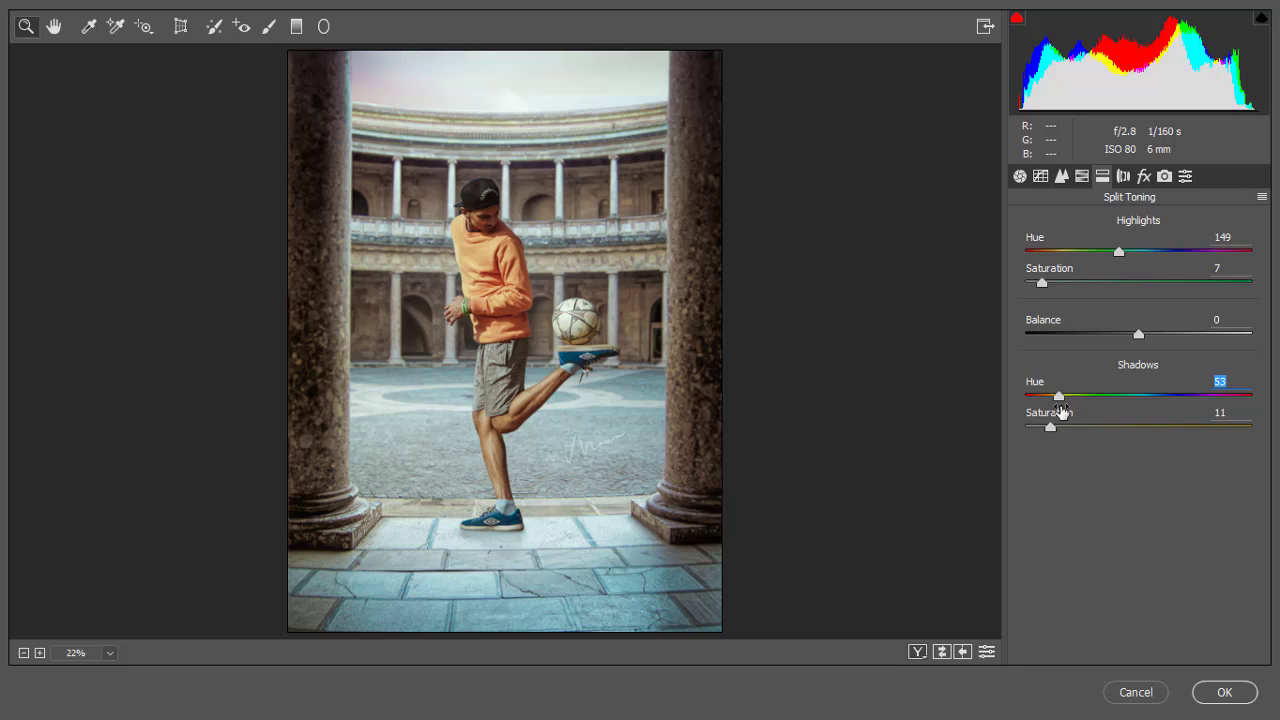
{"action": "left_click_drag", "start_coordinate": [1064, 398], "coordinate": [1168, 424]}
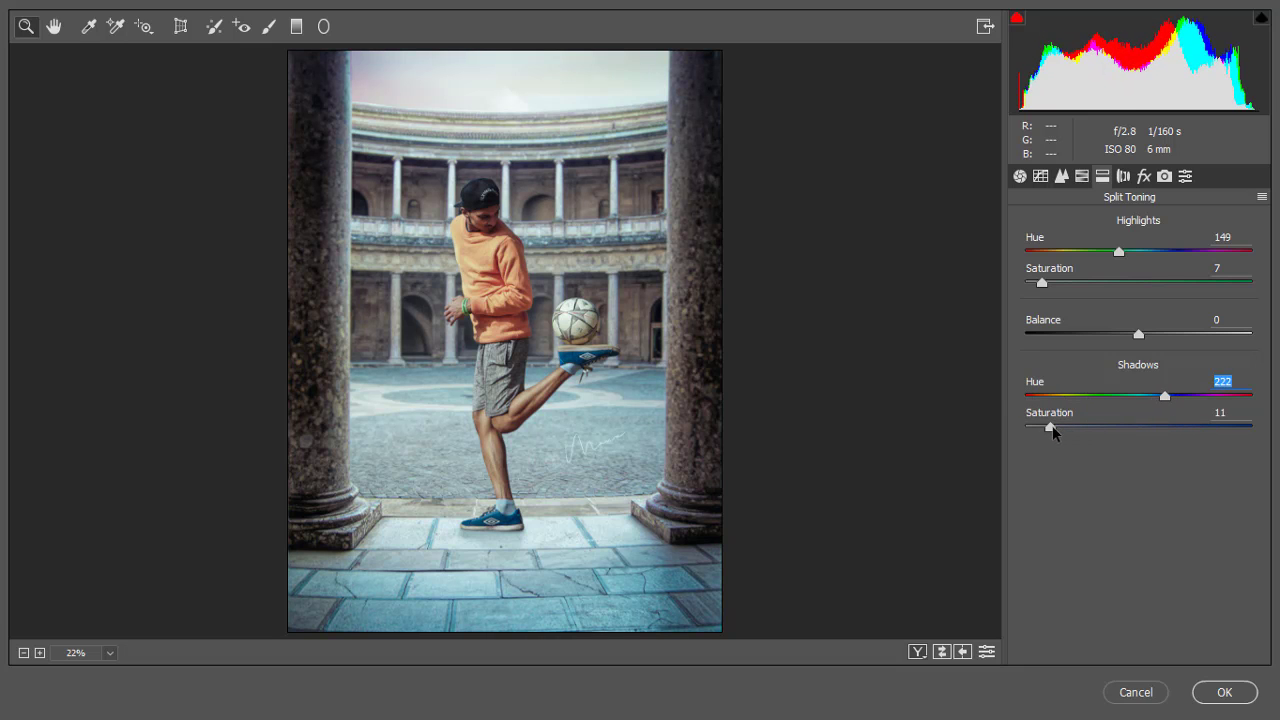
{"action": "left_click_drag", "start_coordinate": [1053, 430], "coordinate": [1049, 424]}
{"action": "mouse_move", "coordinate": [1118, 252]}
{"action": "left_mouse_down"}
{"action": "mouse_move", "coordinate": [1165, 292]}
{"action": "mouse_move", "coordinate": [1055, 296]}
{"action": "left_mouse_up"}
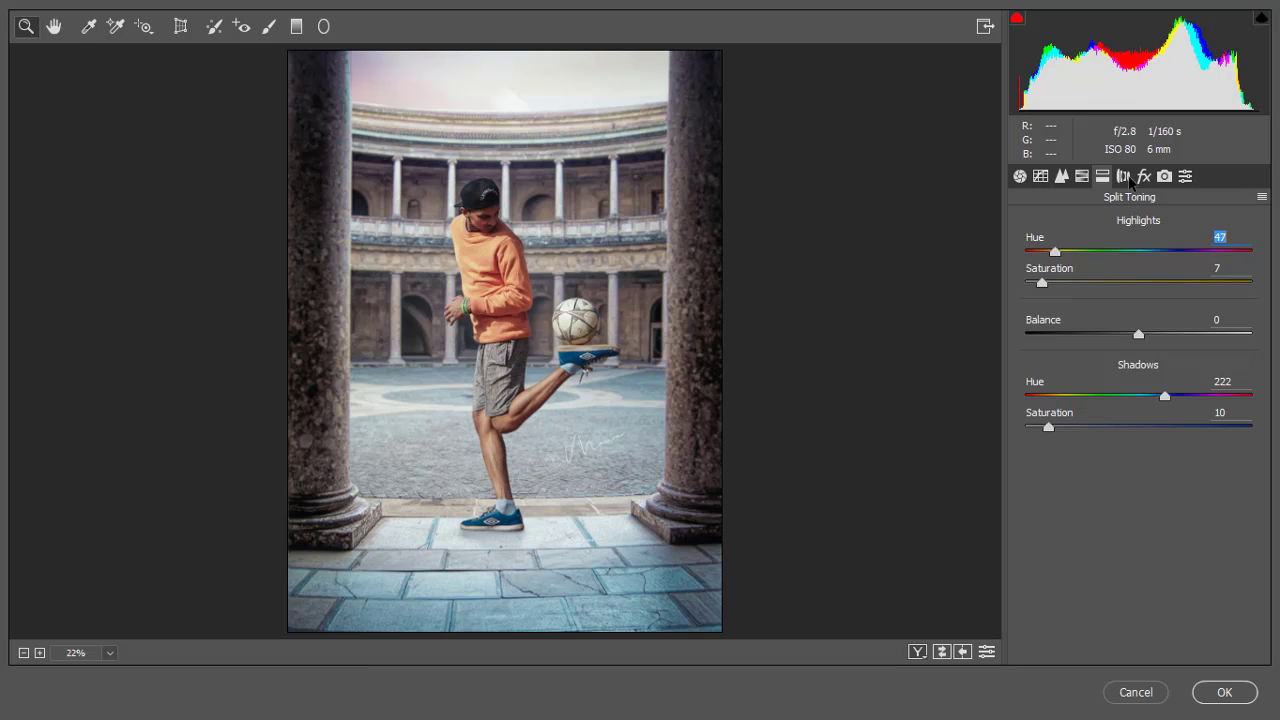
Defringe purple at Amount 3 over hue 28/41 and green at Amount 2 over hue 0/20.
{"action": "left_click", "coordinate": [1125, 176]}
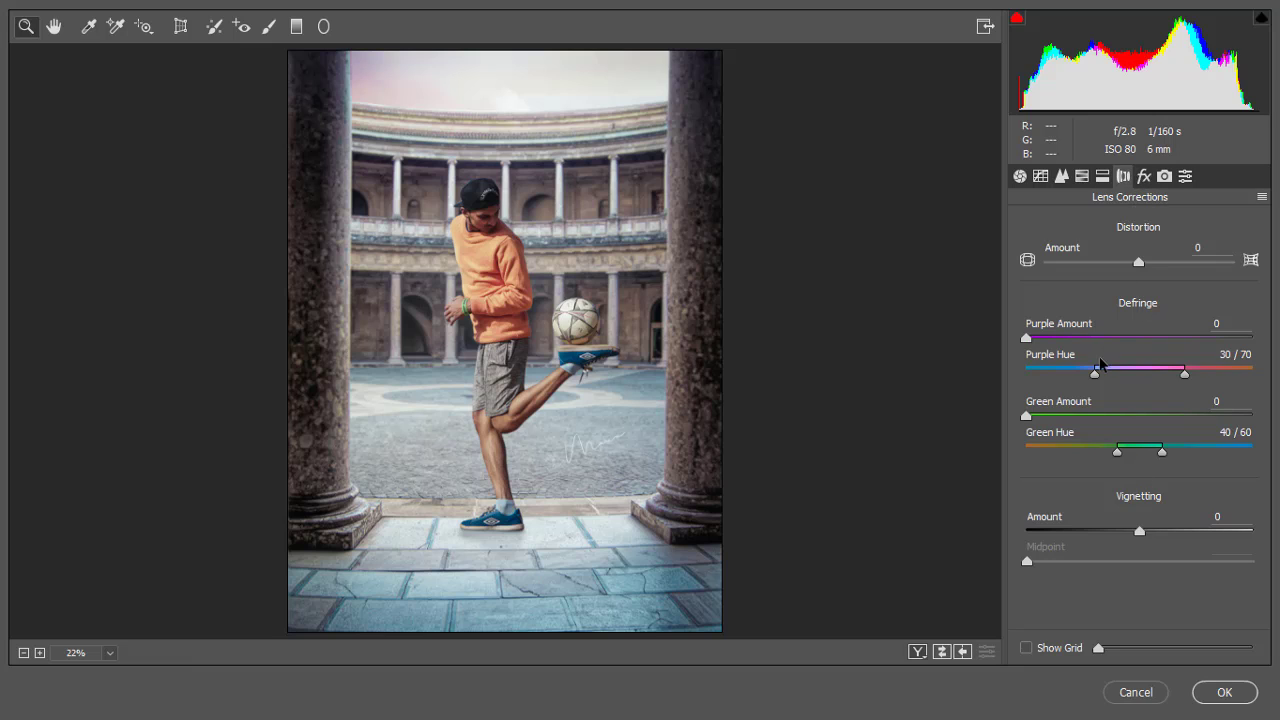
{"action": "mouse_move", "coordinate": [1184, 372]}
{"action": "left_mouse_down"}
{"action": "mouse_move", "coordinate": [1180, 387]}
{"action": "mouse_move", "coordinate": [1118, 400]}
{"action": "left_mouse_up"}
{"action": "left_click_drag", "start_coordinate": [1027, 338], "coordinate": [1060, 340]}
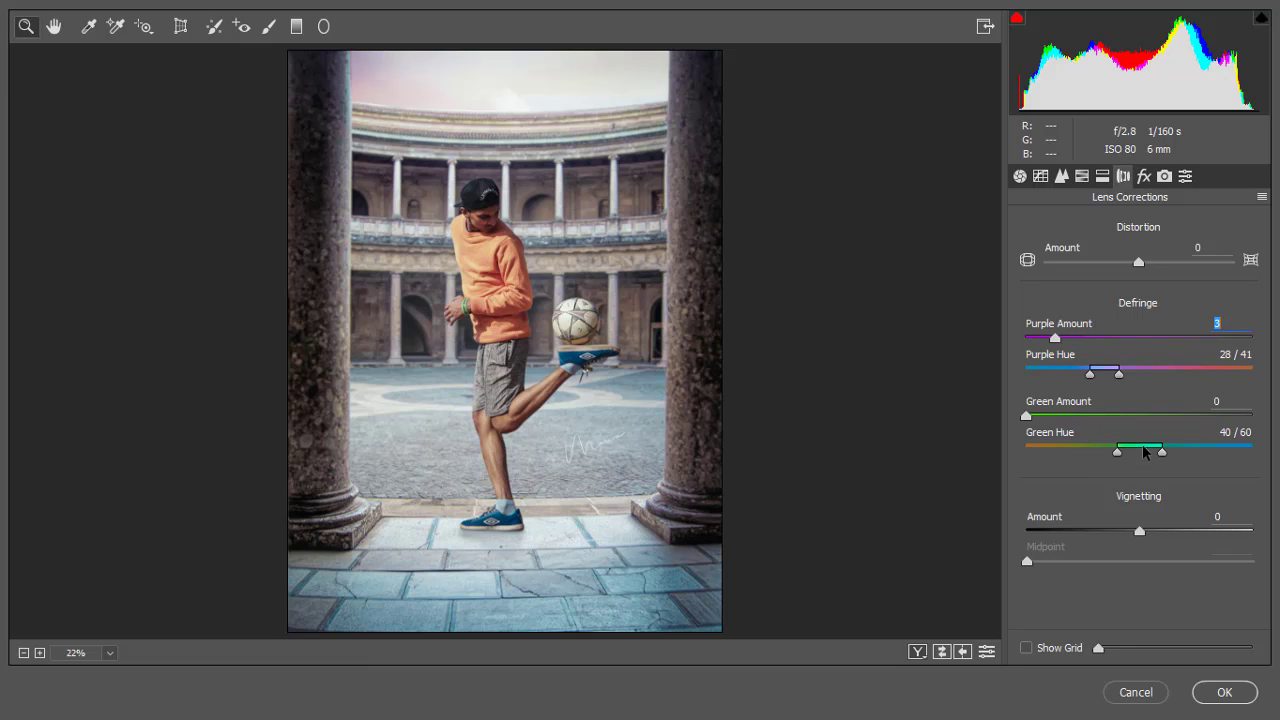
{"action": "mouse_move", "coordinate": [1145, 452]}
{"action": "left_mouse_down"}
{"action": "mouse_move", "coordinate": [1055, 452]}
{"action": "mouse_move", "coordinate": [1052, 415]}
{"action": "left_mouse_up"}
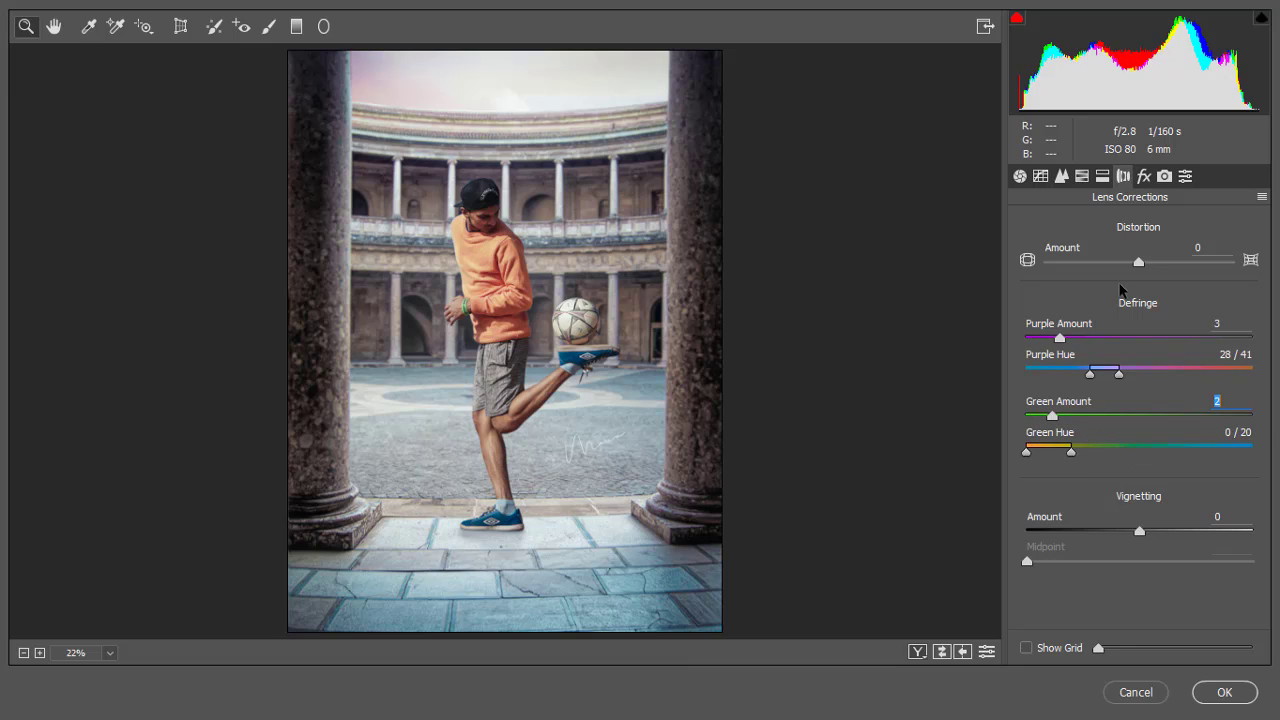
{"action": "left_click", "coordinate": [1145, 178]}
Set calibration Red hue +19, Green hue +28, Blue hue -22, Shadows tint -30, and apply the grade.
{"action": "left_click", "coordinate": [1165, 180]}
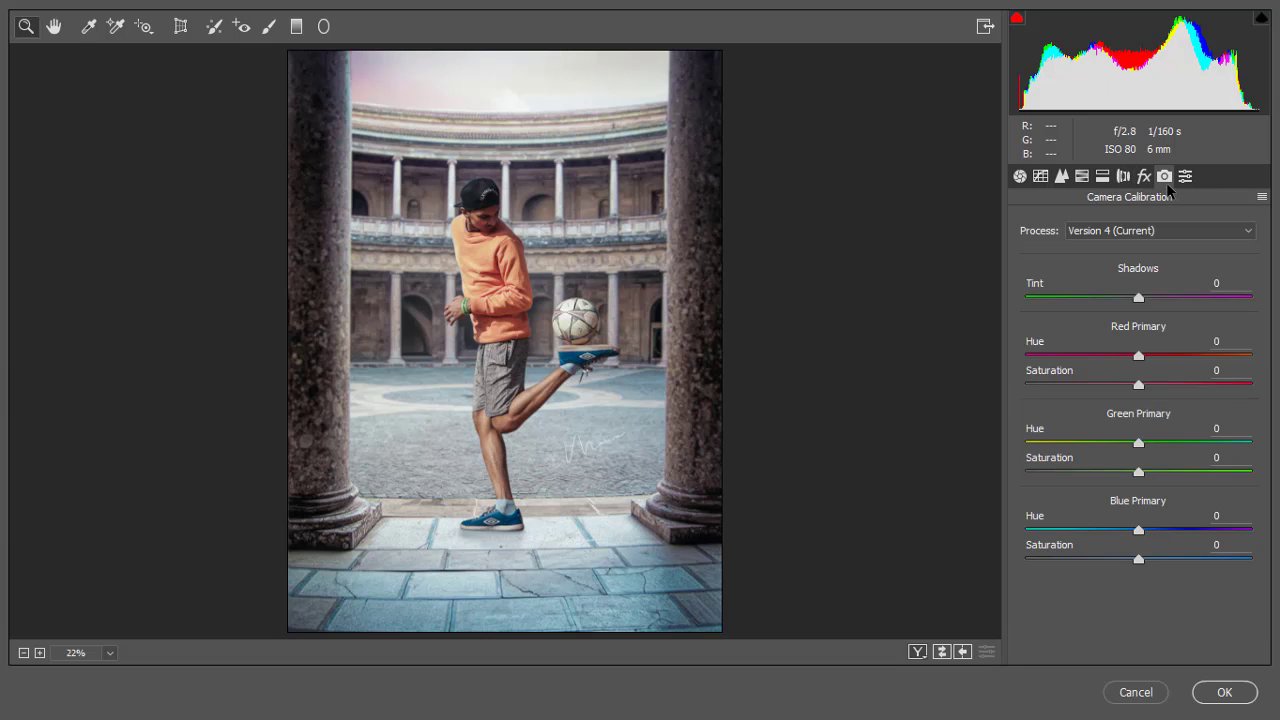
{"action": "mouse_move", "coordinate": [1138, 559]}
{"action": "left_mouse_down"}
{"action": "mouse_move", "coordinate": [940, 580]}
{"action": "mouse_move", "coordinate": [1262, 585]}
{"action": "left_mouse_up"}
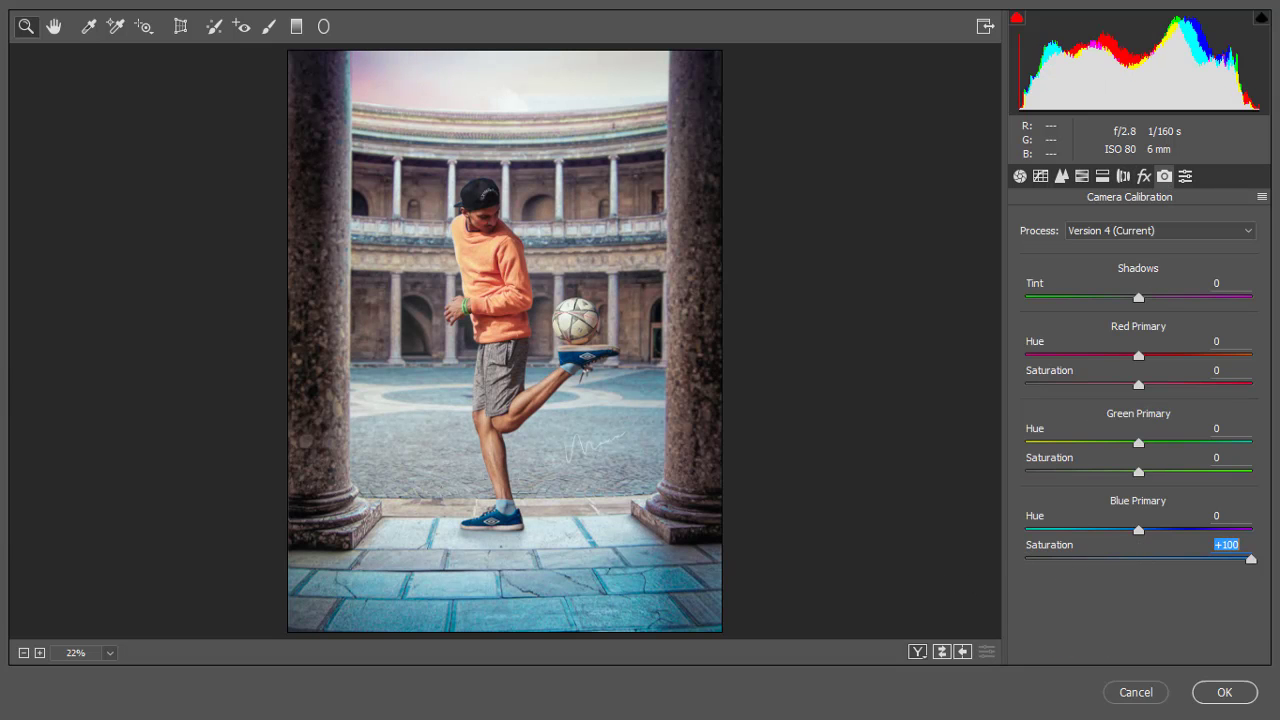
{"action": "double_click", "coordinate": [1250, 559]}
{"action": "mouse_move", "coordinate": [1138, 530]}
{"action": "left_mouse_down"}
{"action": "mouse_move", "coordinate": [1200, 530]}
{"action": "mouse_move", "coordinate": [1086, 537]}
{"action": "mouse_move", "coordinate": [1114, 544]}
{"action": "left_mouse_up"}
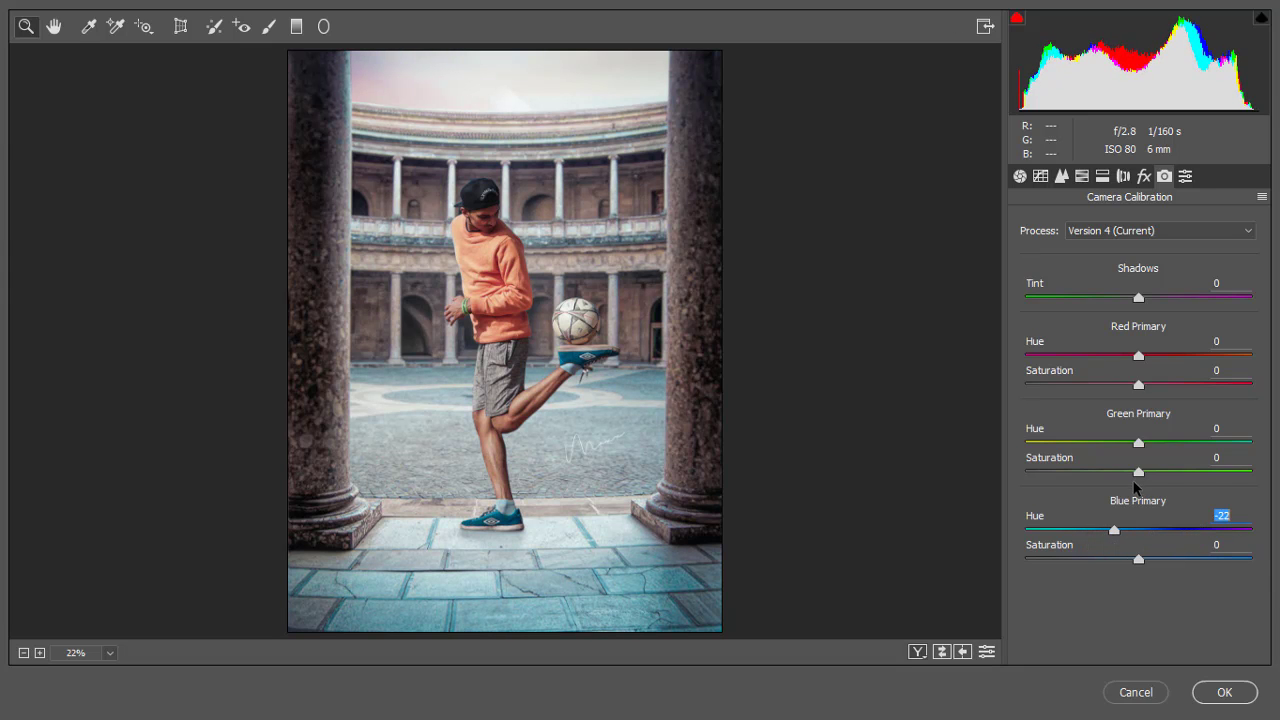
{"action": "mouse_move", "coordinate": [1138, 472]}
{"action": "left_mouse_down"}
{"action": "mouse_move", "coordinate": [966, 490]}
{"action": "mouse_move", "coordinate": [1169, 497]}
{"action": "left_mouse_up"}
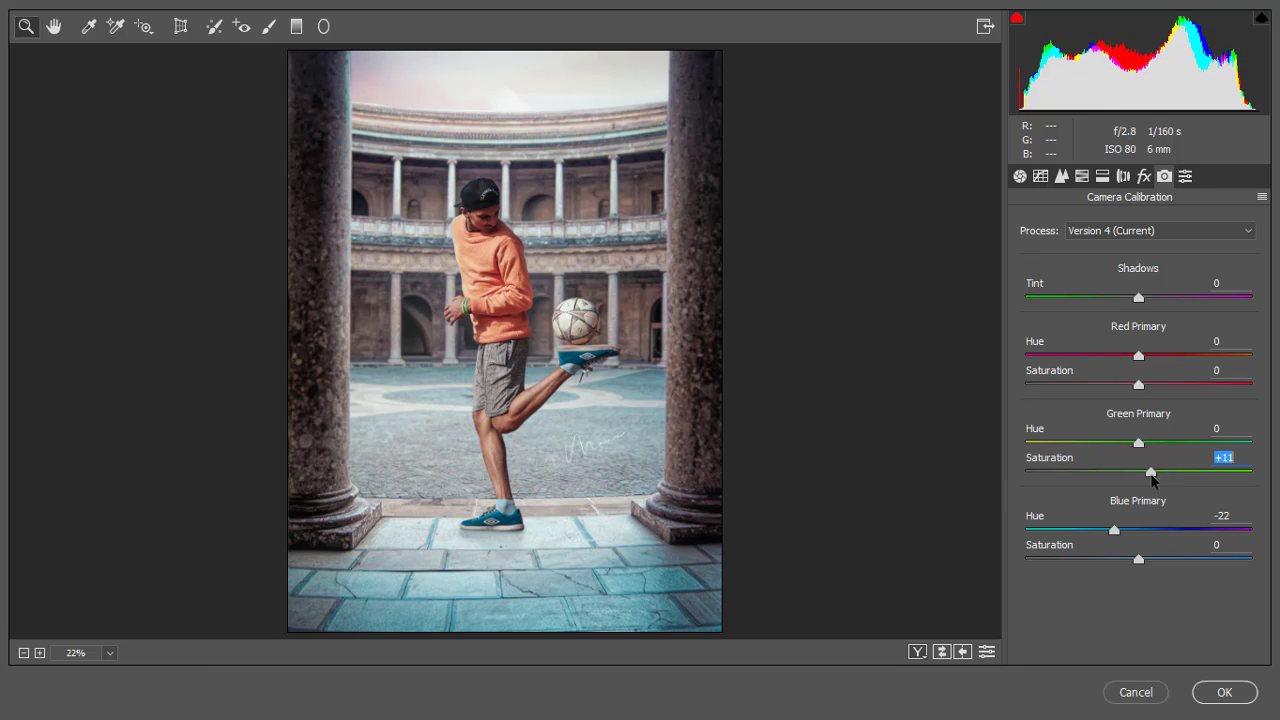
{"action": "double_click", "coordinate": [1169, 472]}
{"action": "mouse_move", "coordinate": [1138, 442]}
{"action": "left_mouse_down"}
{"action": "mouse_move", "coordinate": [1086, 443]}
{"action": "mouse_move", "coordinate": [1220, 442]}
{"action": "mouse_move", "coordinate": [971, 474]}
{"action": "mouse_move", "coordinate": [1226, 508]}
{"action": "mouse_move", "coordinate": [1169, 520]}
{"action": "left_mouse_up"}
{"action": "mouse_move", "coordinate": [1145, 388]}
{"action": "left_mouse_down"}
{"action": "mouse_move", "coordinate": [988, 403]}
{"action": "mouse_move", "coordinate": [1251, 363]}
{"action": "mouse_move", "coordinate": [988, 380]}
{"action": "mouse_move", "coordinate": [980, 397]}
{"action": "mouse_move", "coordinate": [1236, 406]}
{"action": "mouse_move", "coordinate": [1166, 409]}
{"action": "left_mouse_up"}
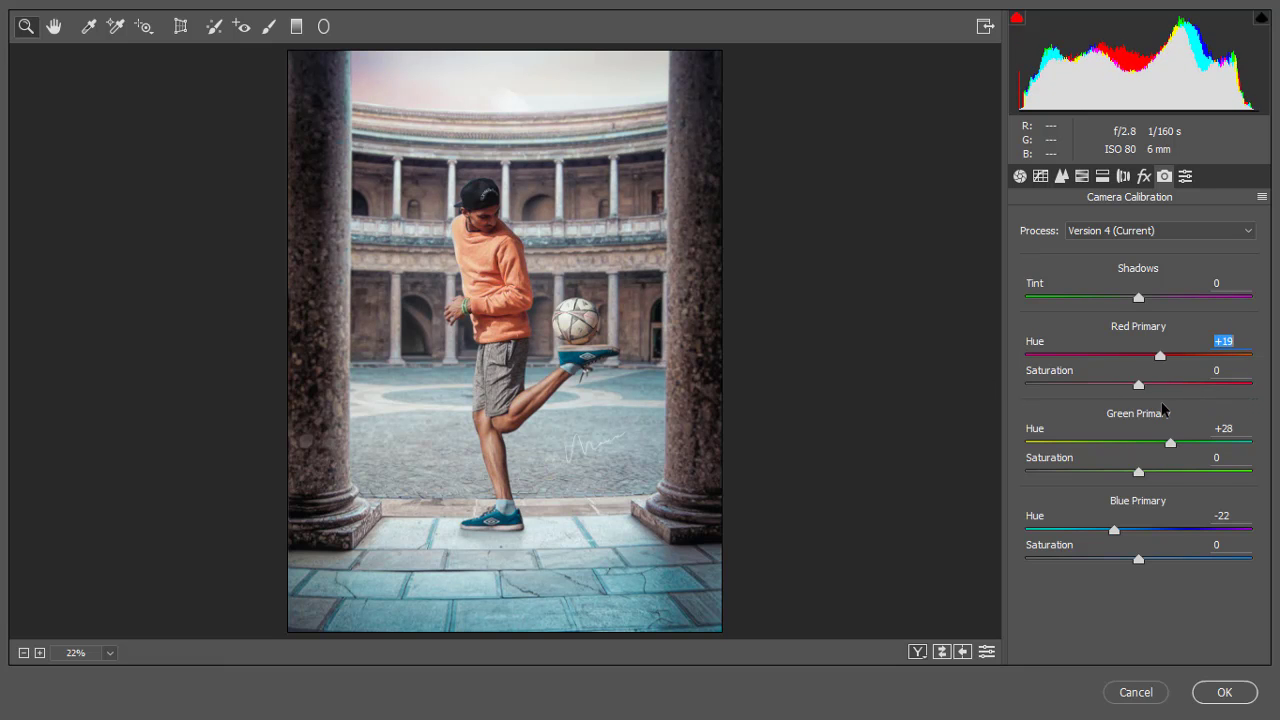
{"action": "mouse_move", "coordinate": [1137, 300]}
{"action": "left_mouse_down"}
{"action": "mouse_move", "coordinate": [1043, 302]}
{"action": "mouse_move", "coordinate": [1180, 305]}
{"action": "mouse_move", "coordinate": [1069, 330]}
{"action": "mouse_move", "coordinate": [1104, 348]}
{"action": "left_mouse_up"}
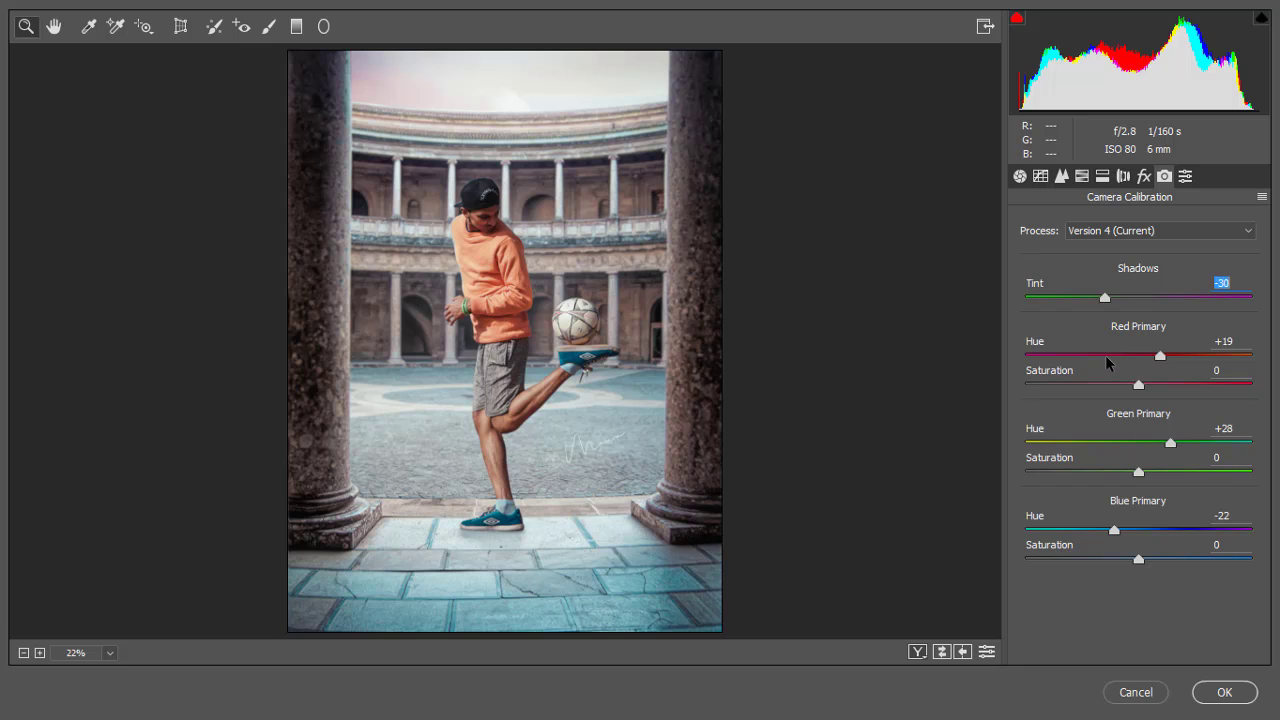
{"action": "left_click", "coordinate": [1222, 692]}
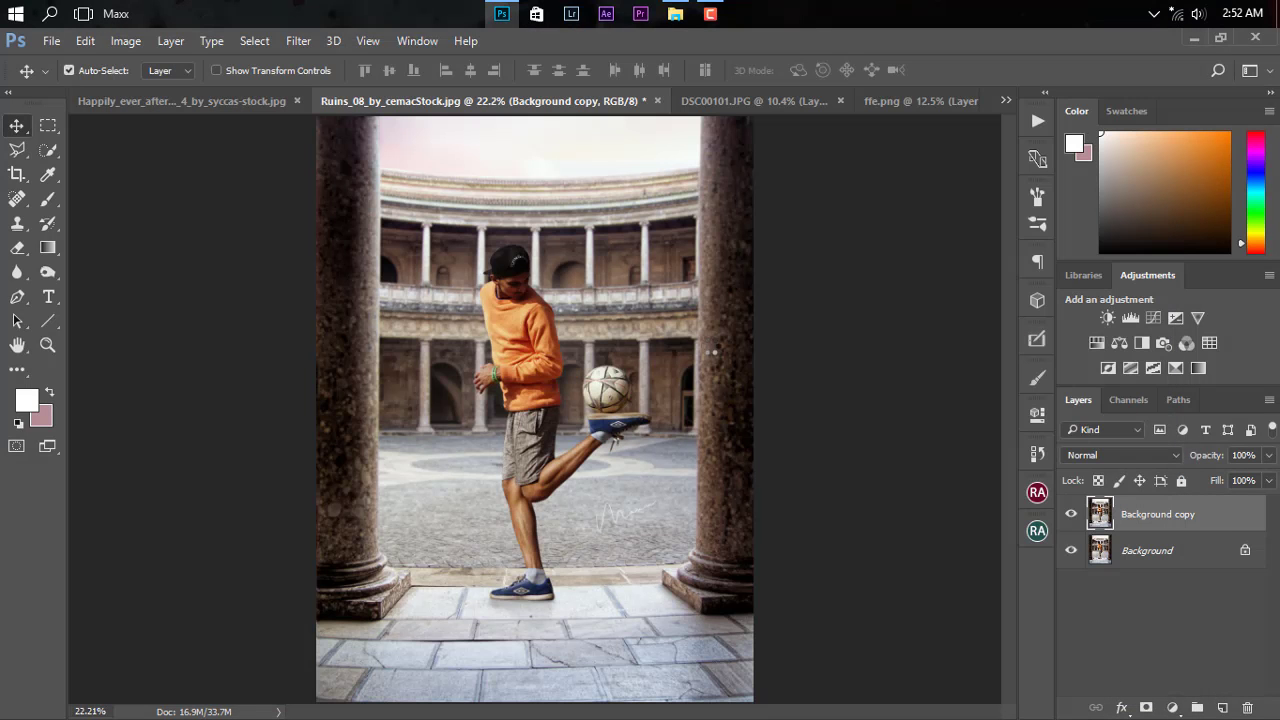
{"action": "key", "text": "z"}
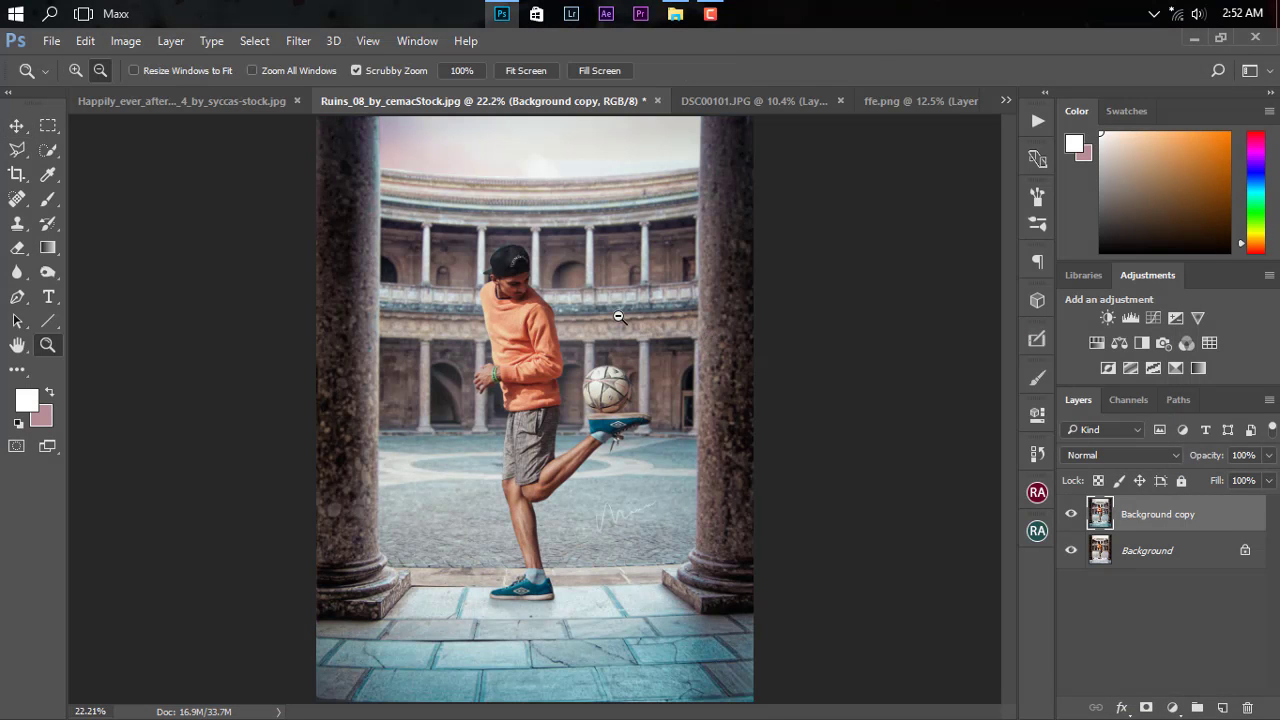
{"action": "left_click", "coordinate": [1070, 514]}
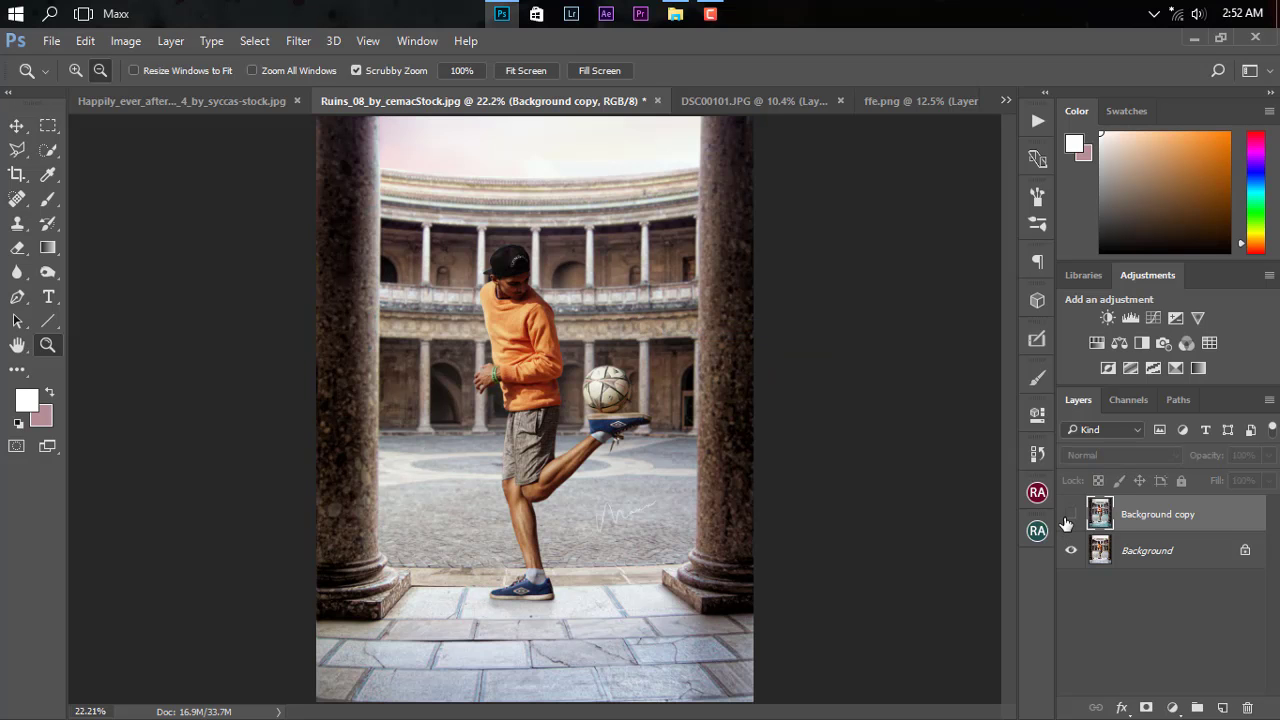
{"action": "left_click", "coordinate": [1070, 514]}
{"action": "left_click", "coordinate": [1070, 514]}
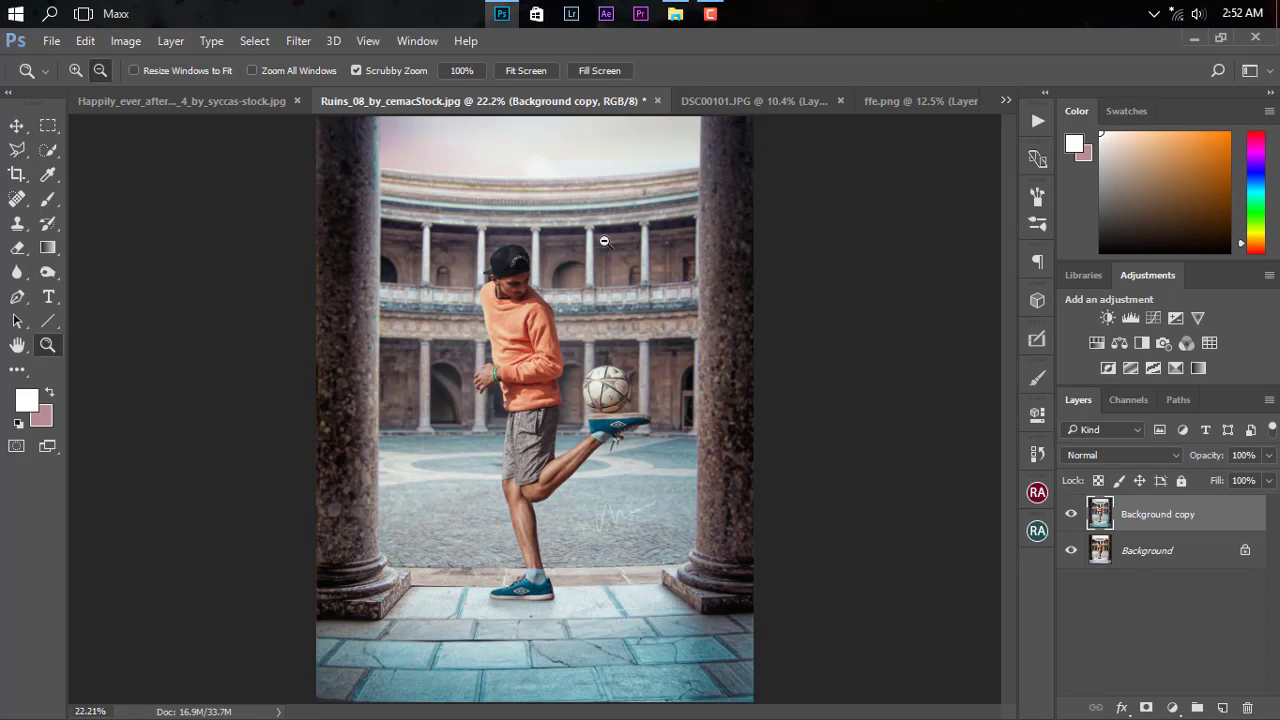